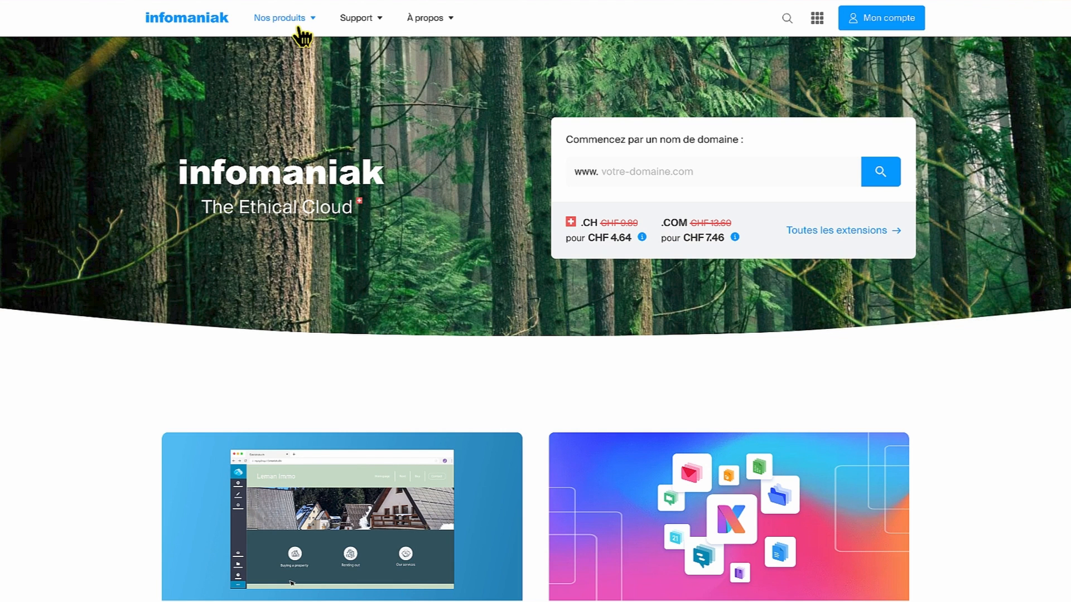
Step: Open the Site Creator product page from the Web & Domaines products
left_click(296, 26)
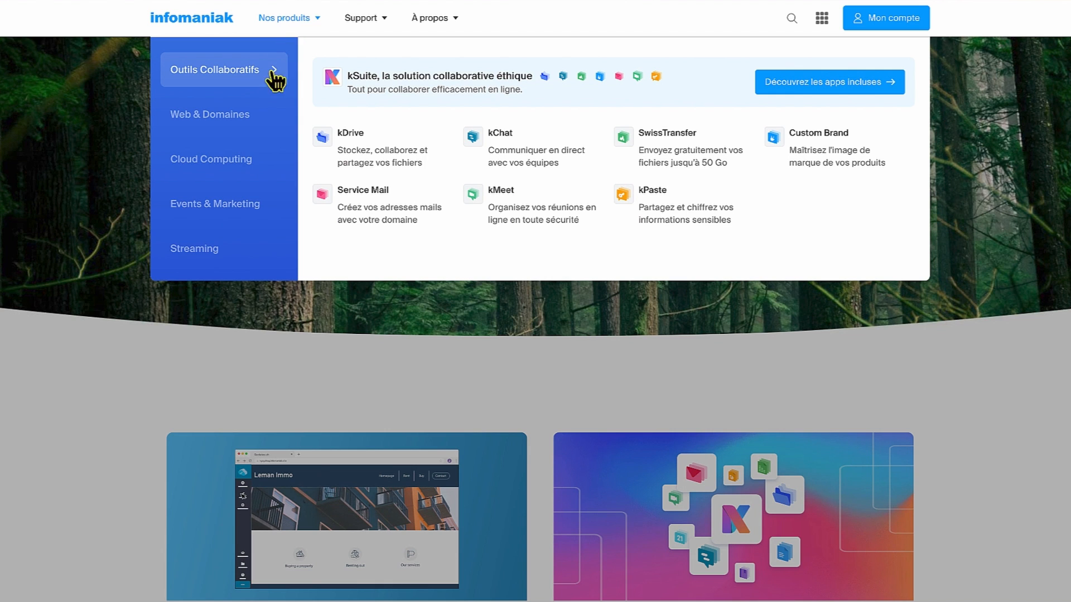
left_click(260, 126)
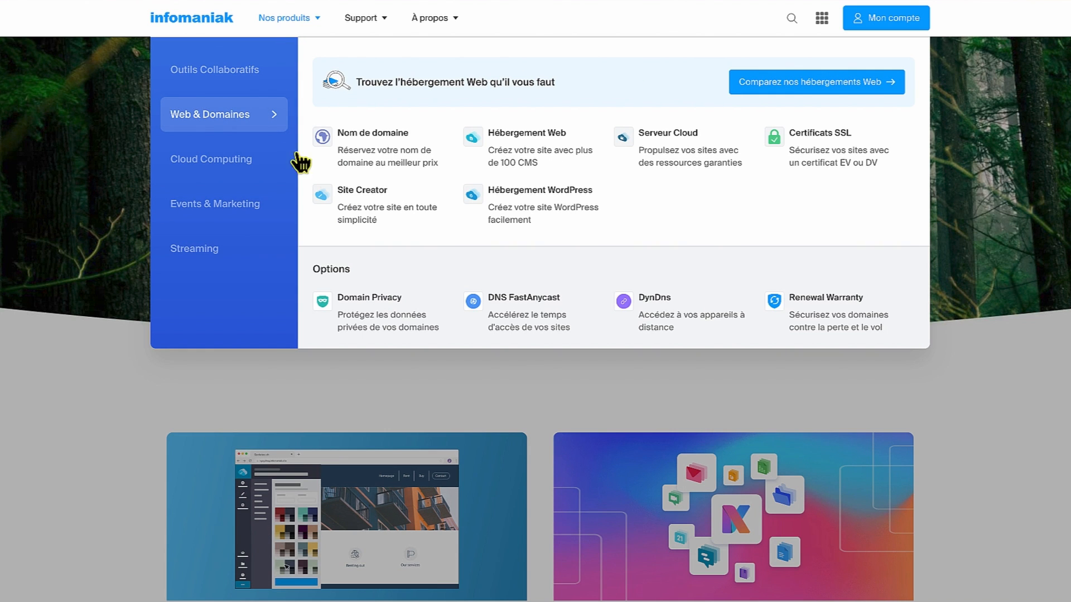
left_click(394, 212)
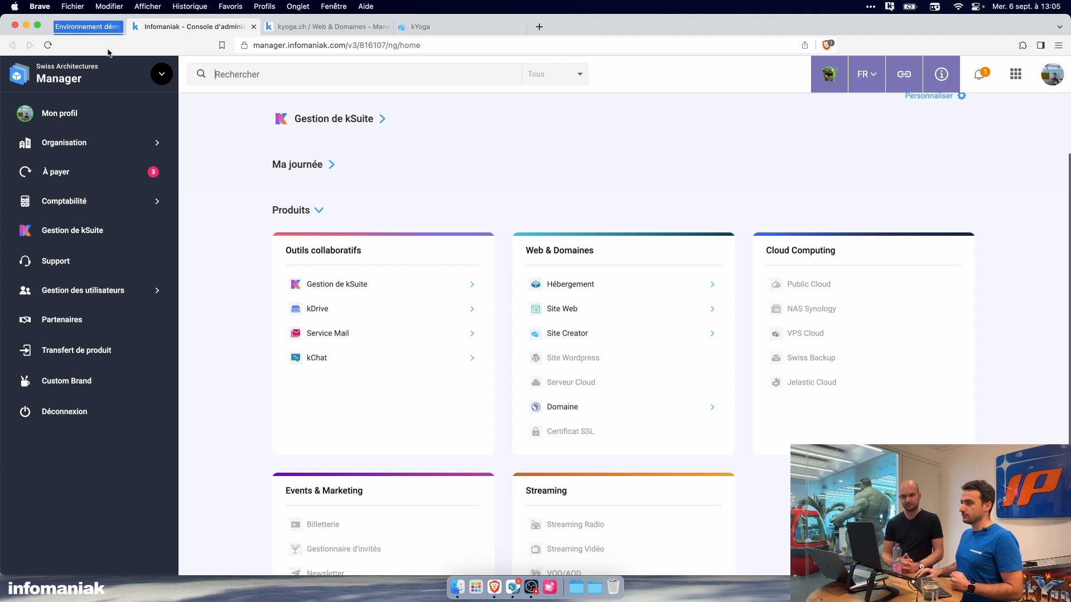
Step: Switch to the kYoga demo site and examine its home page from the Accueil section down to Notre équipe and the map block
left_click(101, 28)
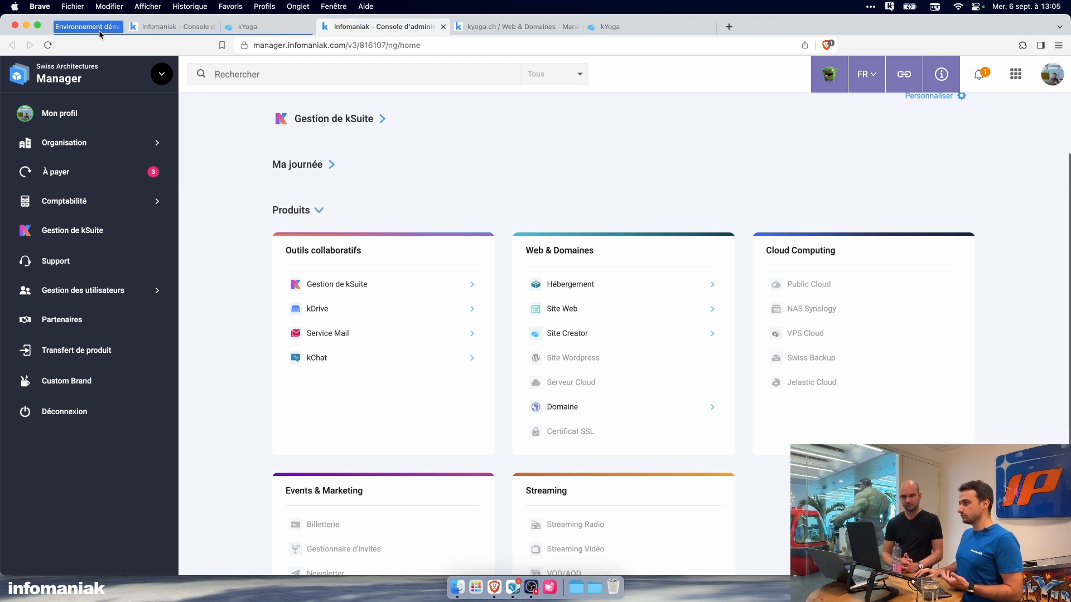
left_click(302, 31)
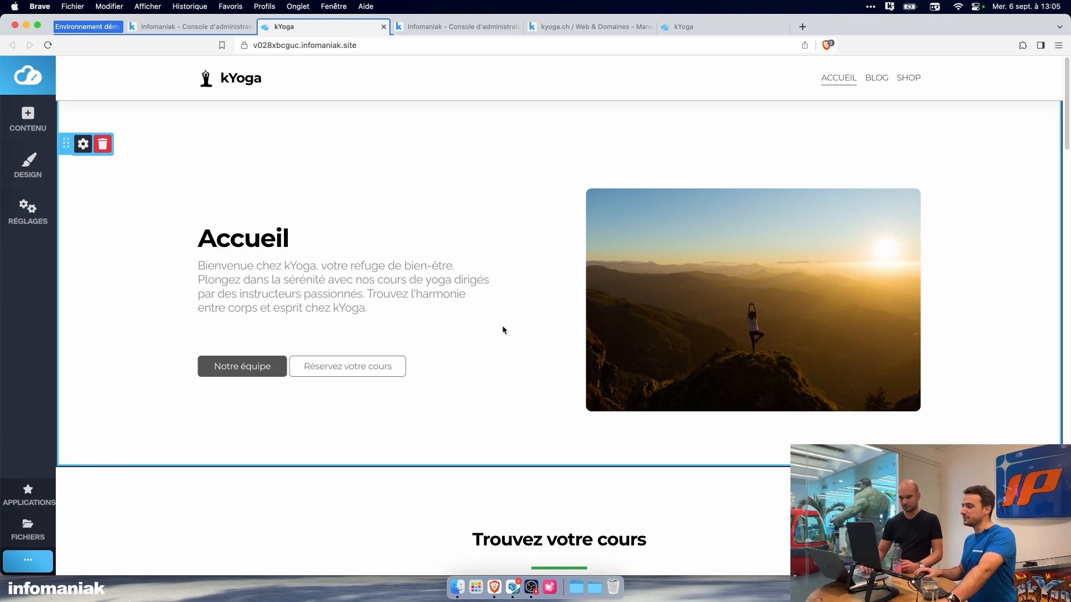
scroll(497, 359, "down", 5)
scroll(429, 367, "down", 2)
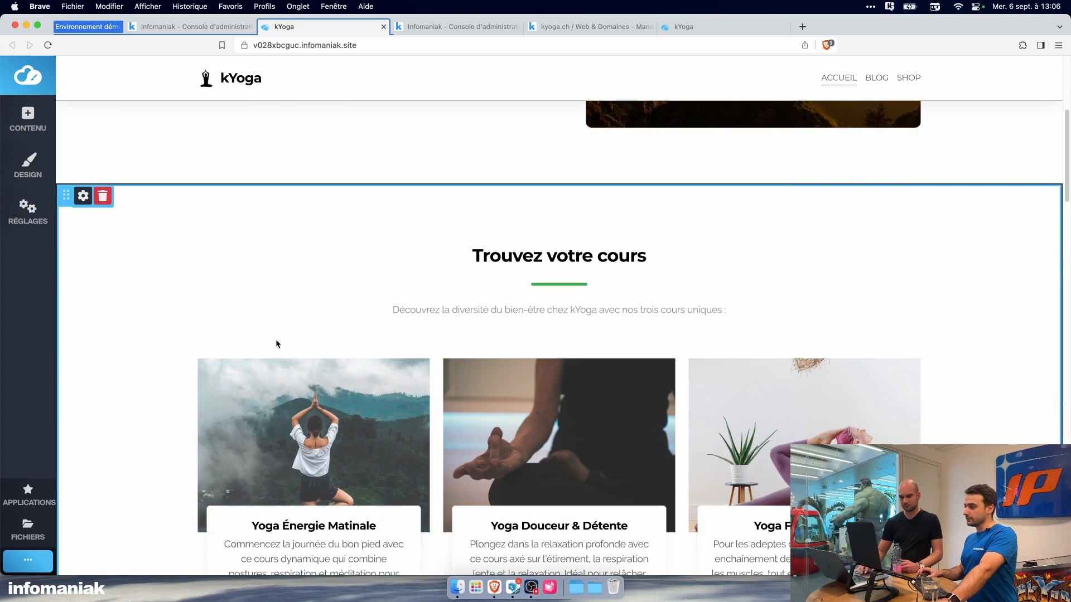
scroll(121, 321, "down", 2)
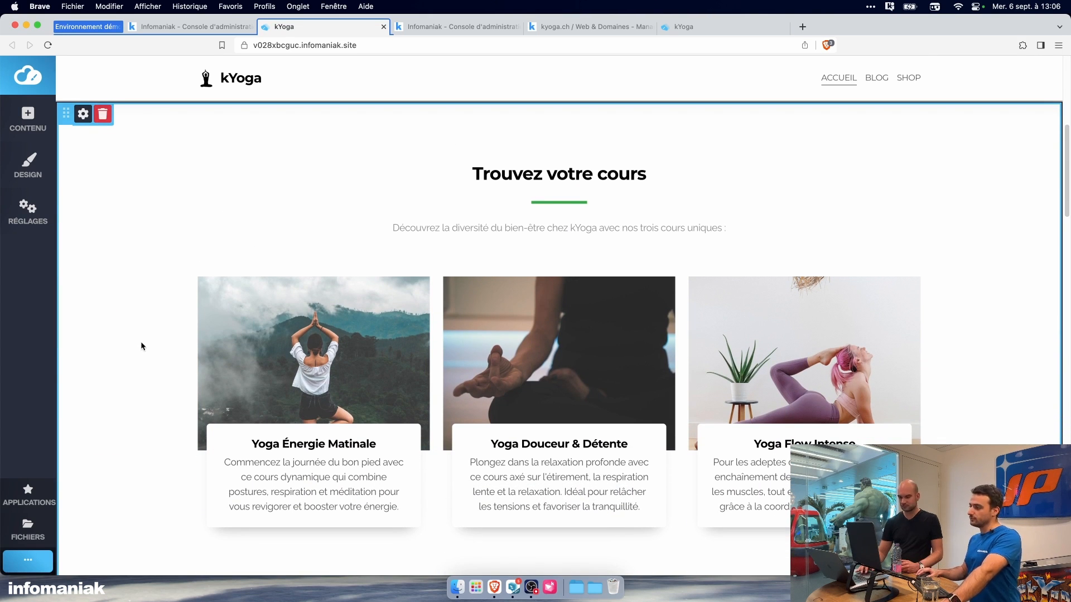
scroll(140, 342, "up", 8)
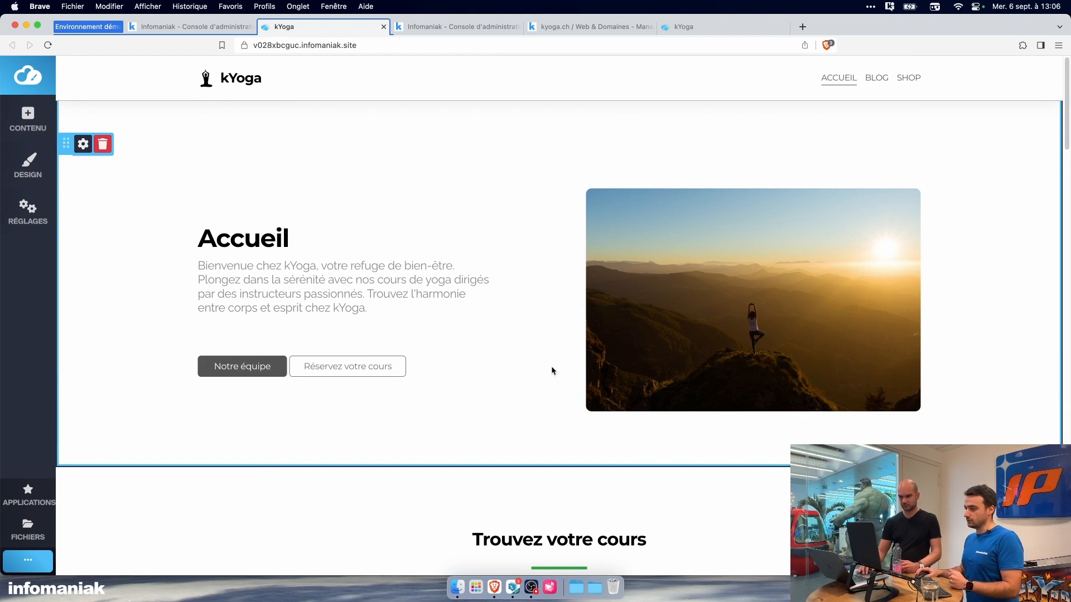
scroll(552, 366, "down", 2)
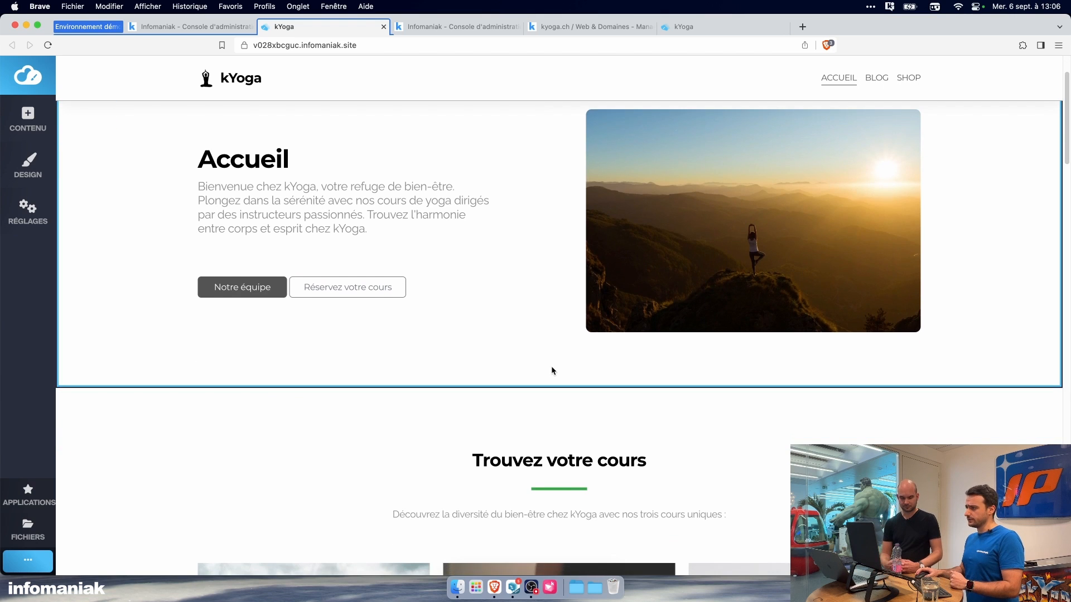
scroll(552, 371, "down", 7)
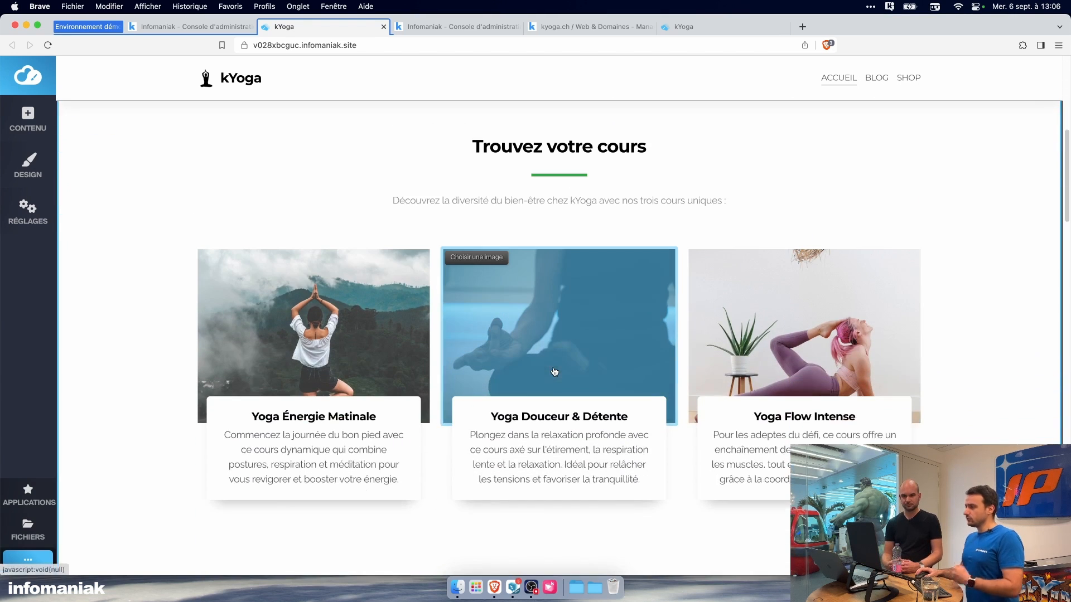
scroll(554, 372, "down", 1)
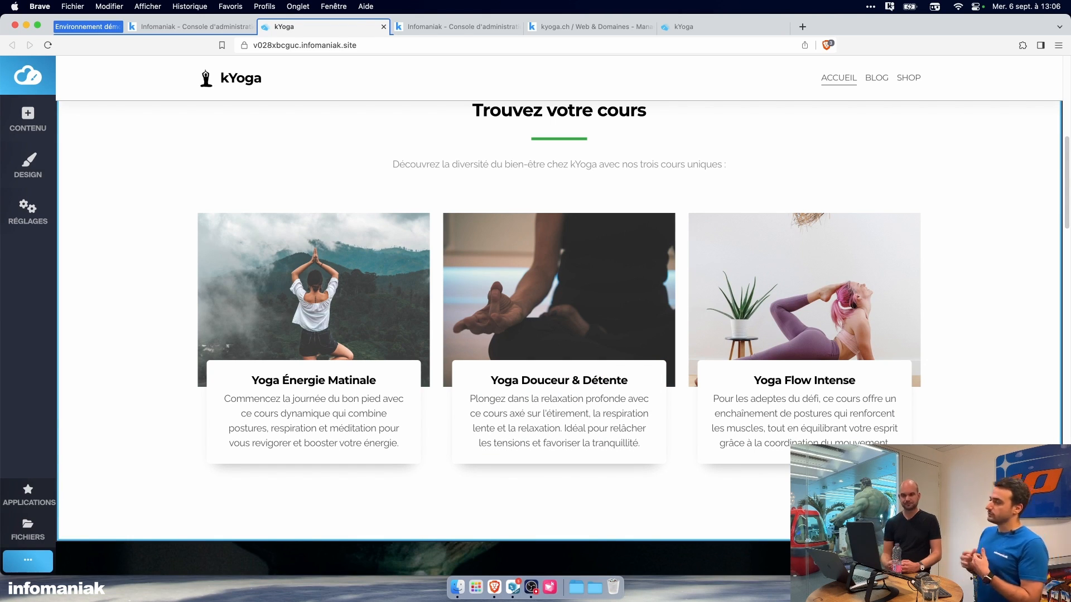
scroll(558, 335, "down", 7)
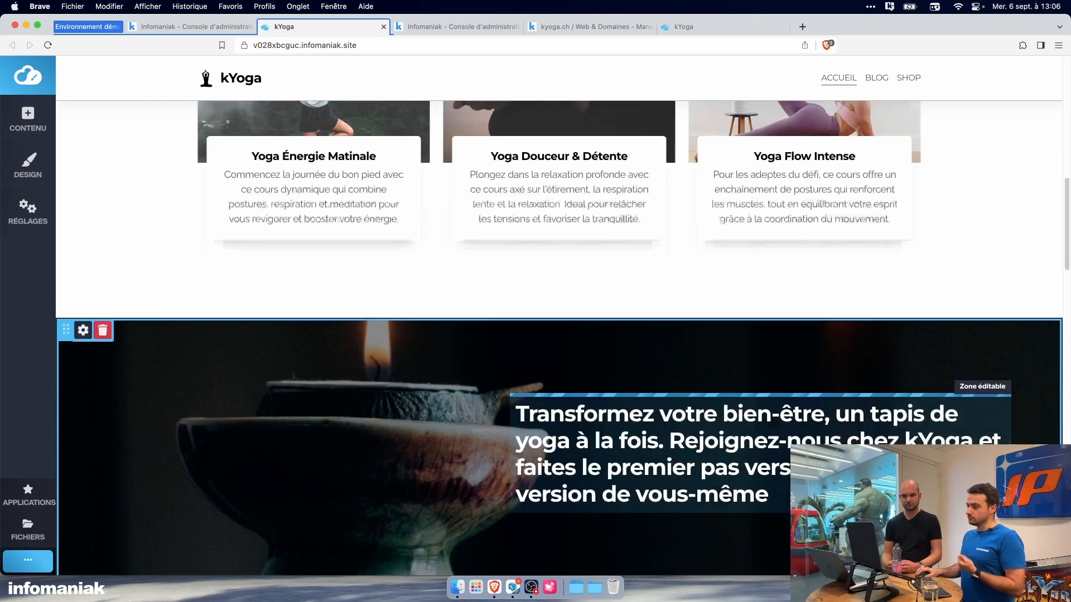
scroll(558, 334, "down", 5)
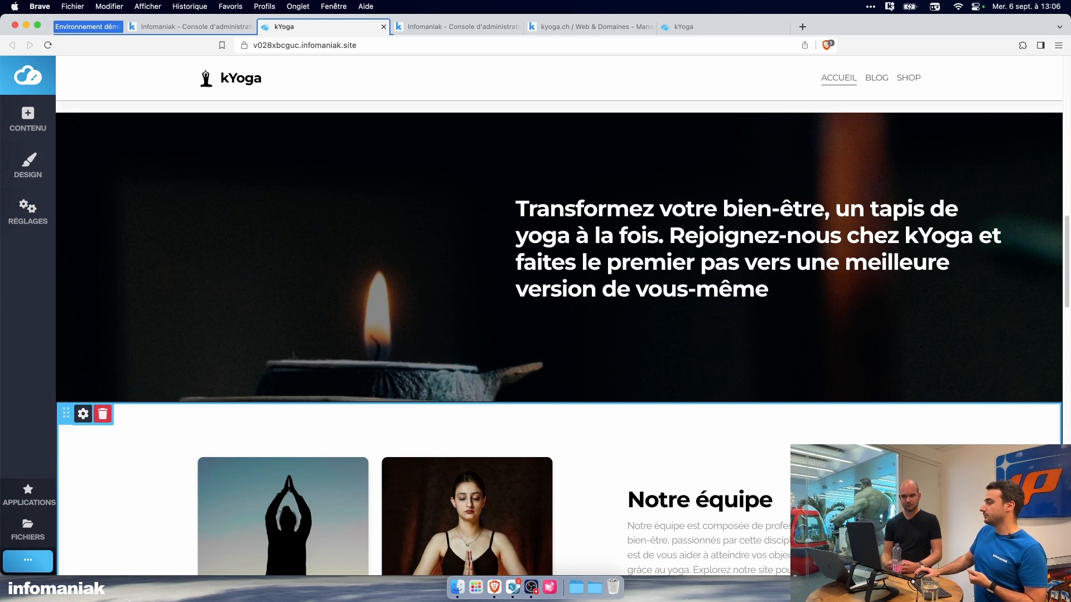
scroll(558, 340, "down", 5)
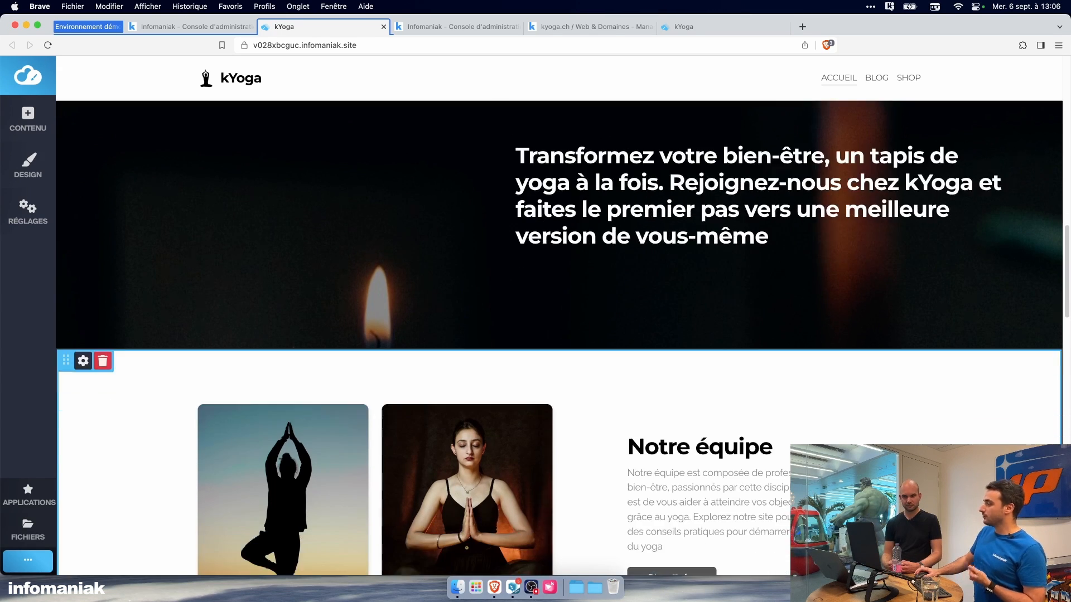
scroll(557, 340, "down", 1)
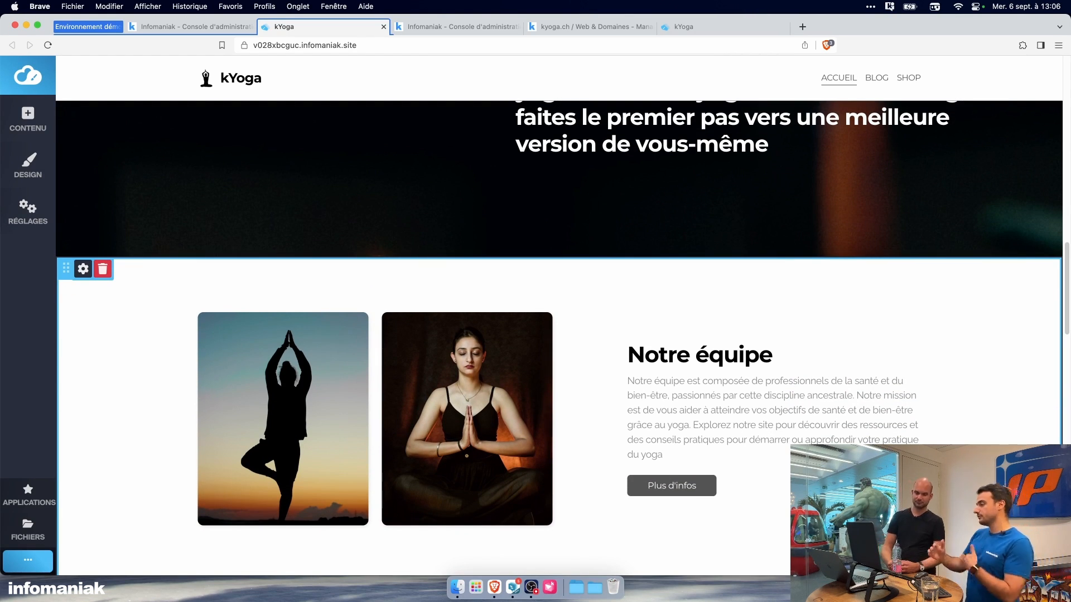
scroll(558, 334, "down", 5)
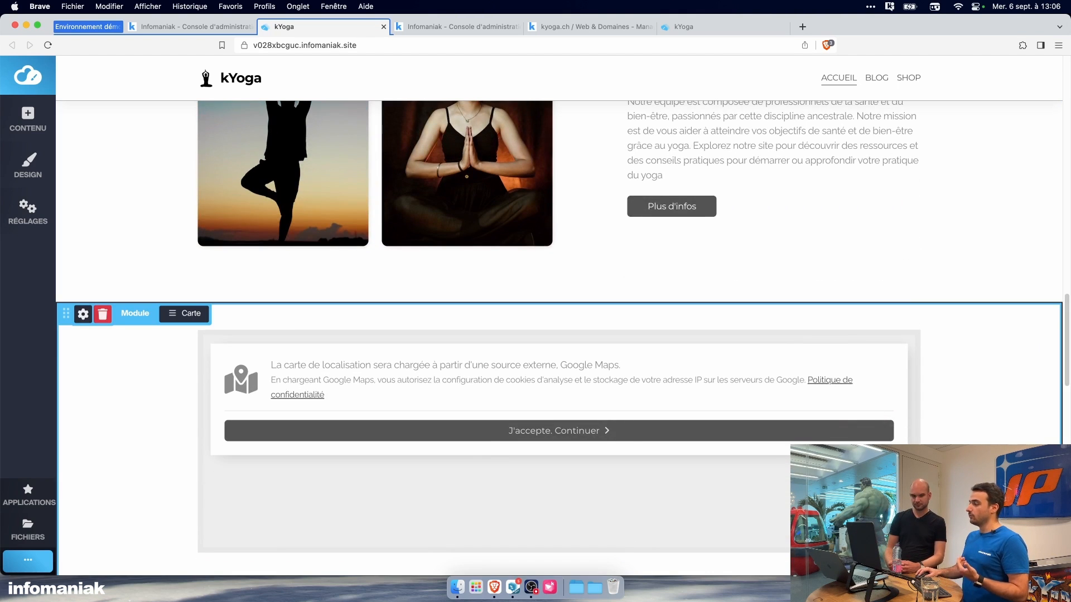
Step: Accept loading the Google Maps location map and review the booking module, candle banner, course cards and Accueil section of the home page
left_click(832, 435)
scroll(558, 334, "down", 5)
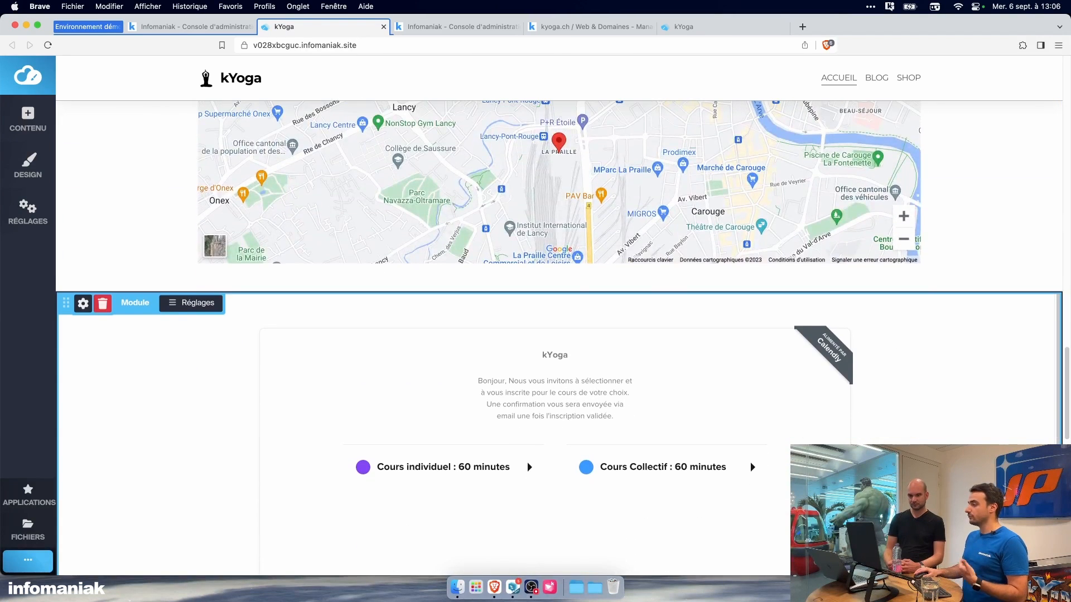
scroll(557, 335, "up", 5)
scroll(558, 334, "up", 8)
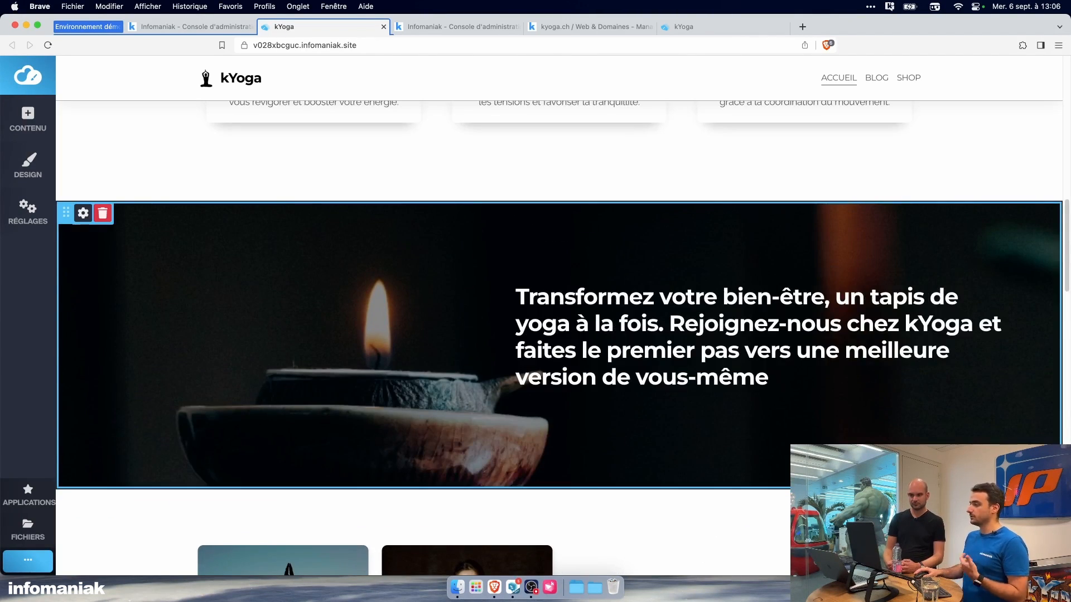
scroll(992, 395, "up", 5)
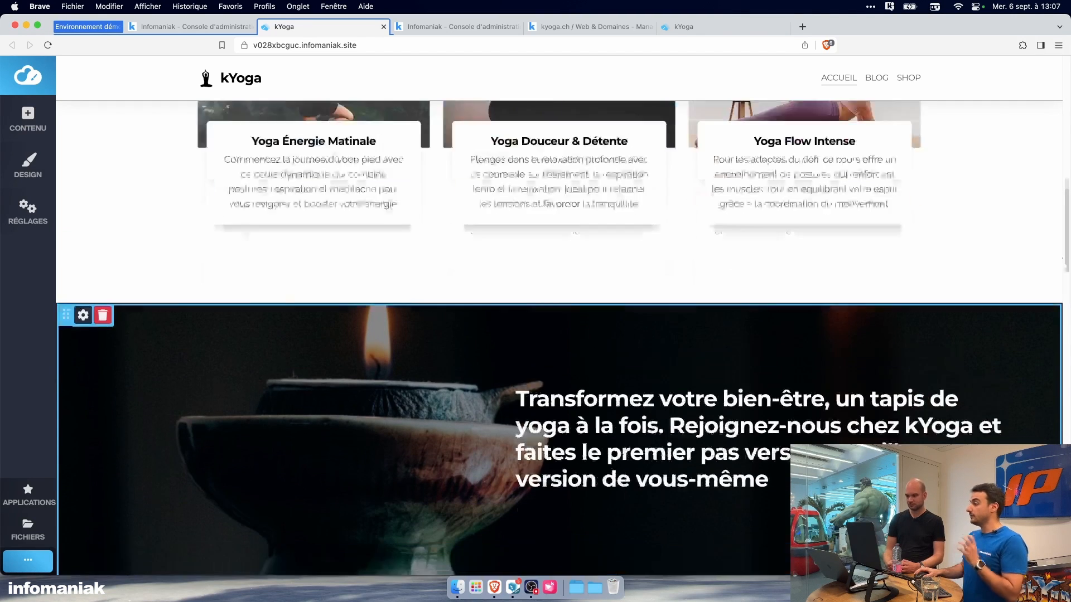
scroll(992, 395, "up", 2)
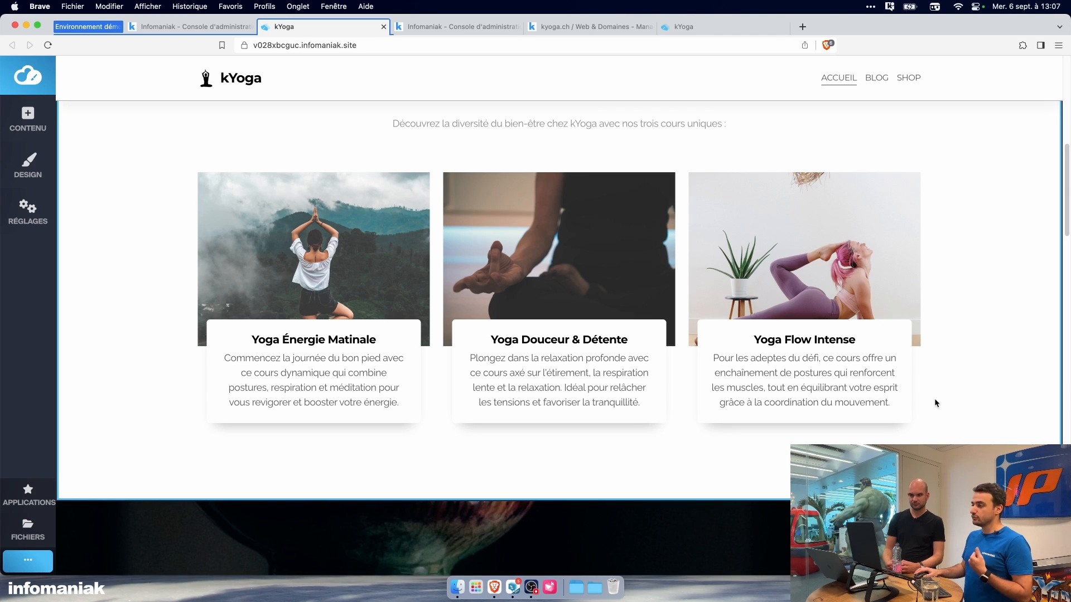
scroll(946, 405, "up", 8)
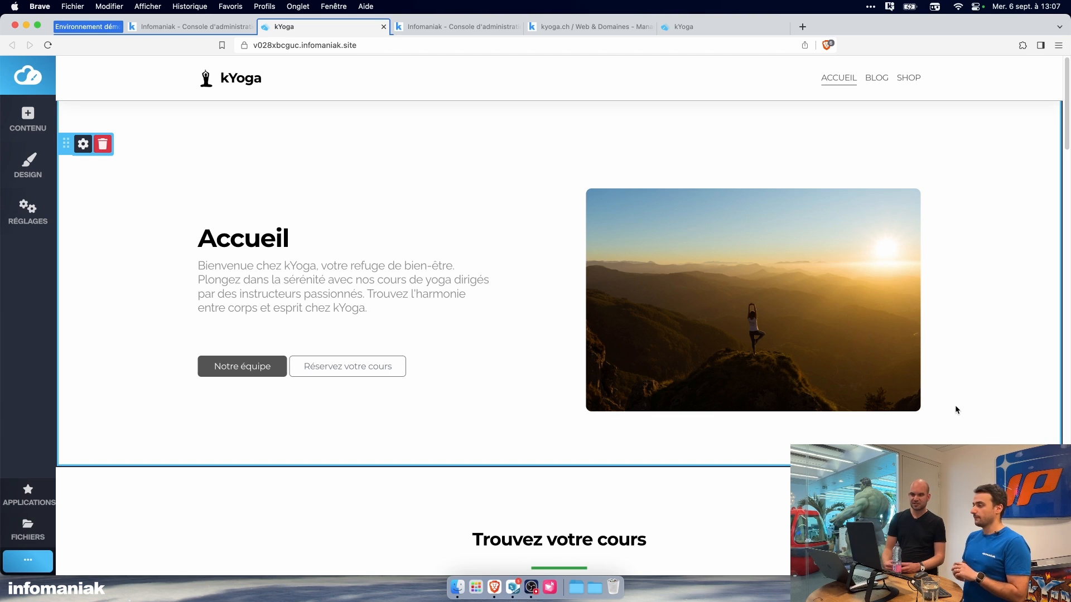
scroll(951, 412, "down", 1)
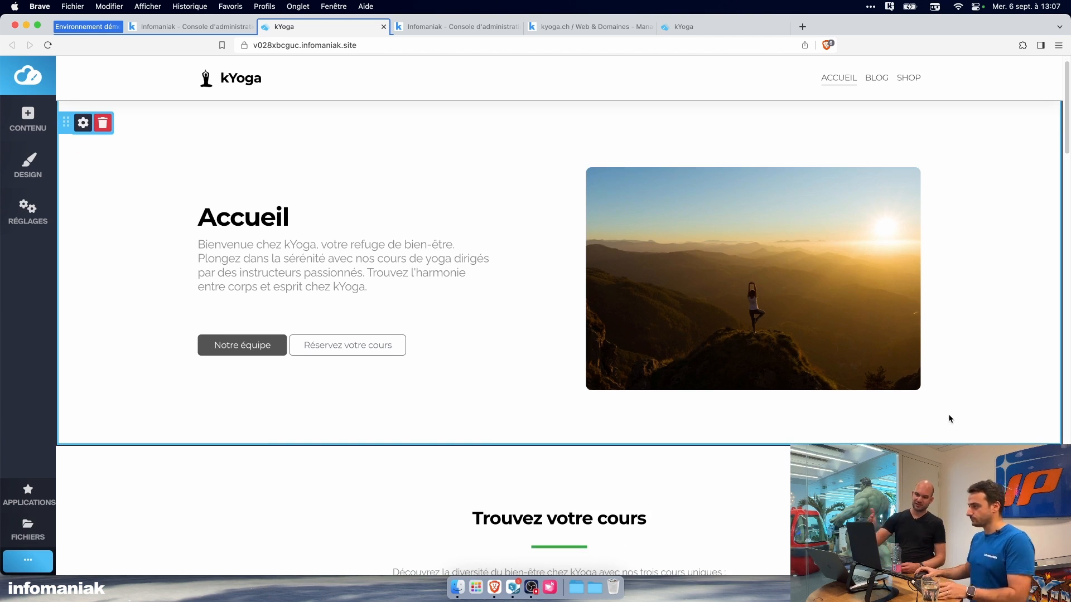
scroll(950, 418, "down", 5)
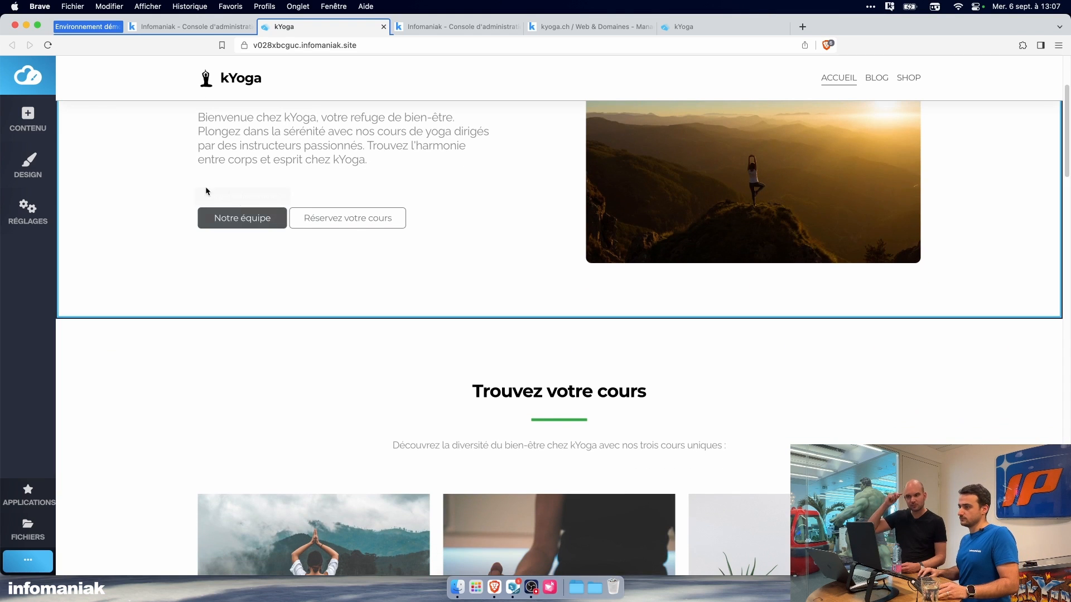
Step: Hide the editor sidebar and view the site's Blog and Shop pages, returning to the Accueil page
left_click(28, 75)
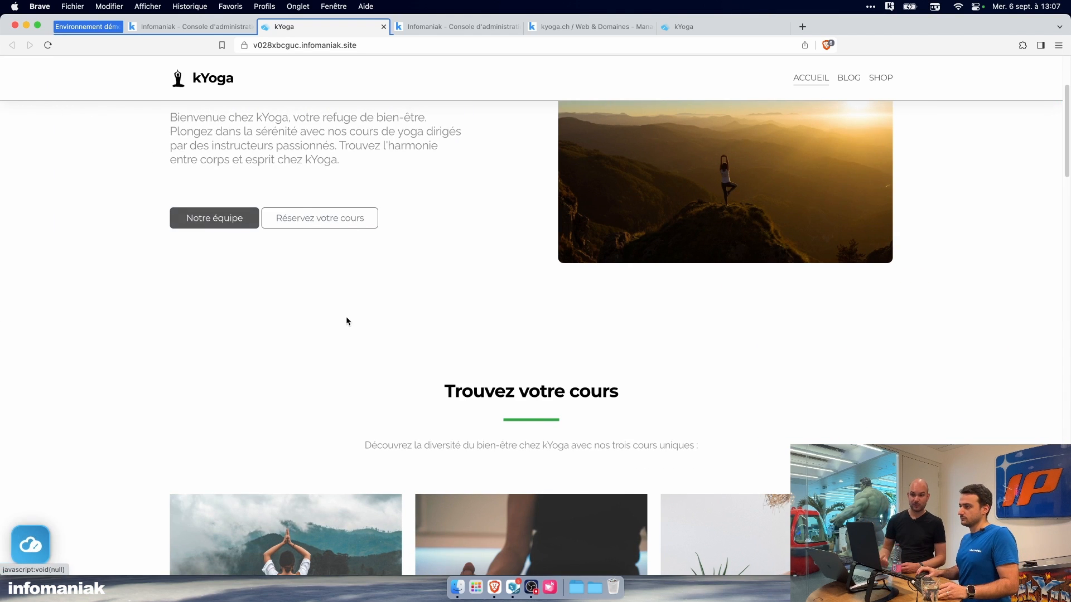
scroll(346, 321, "up", 6)
left_click(856, 79)
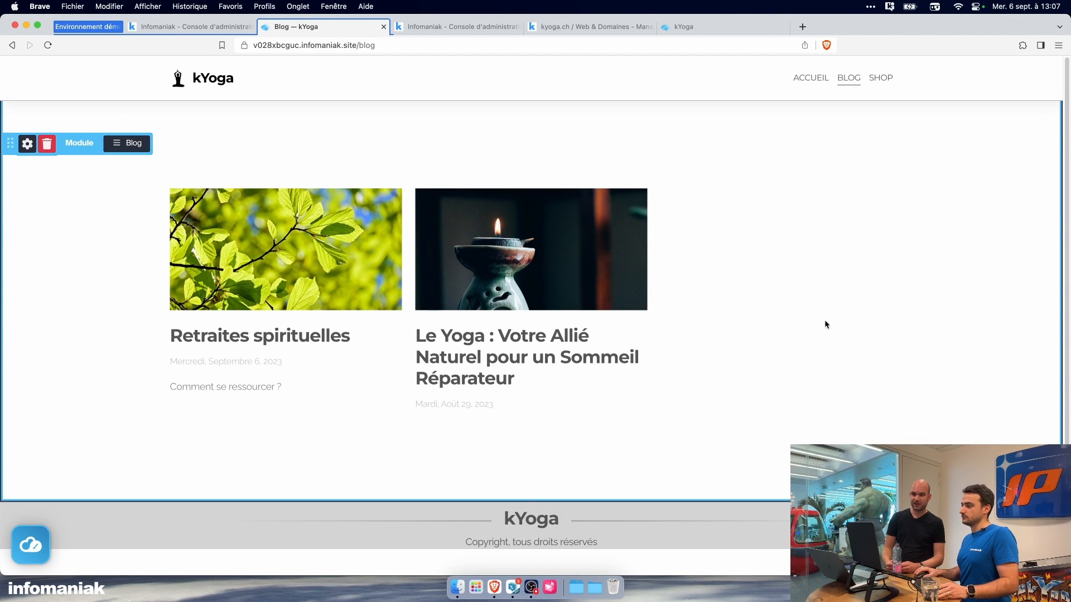
left_click(881, 78)
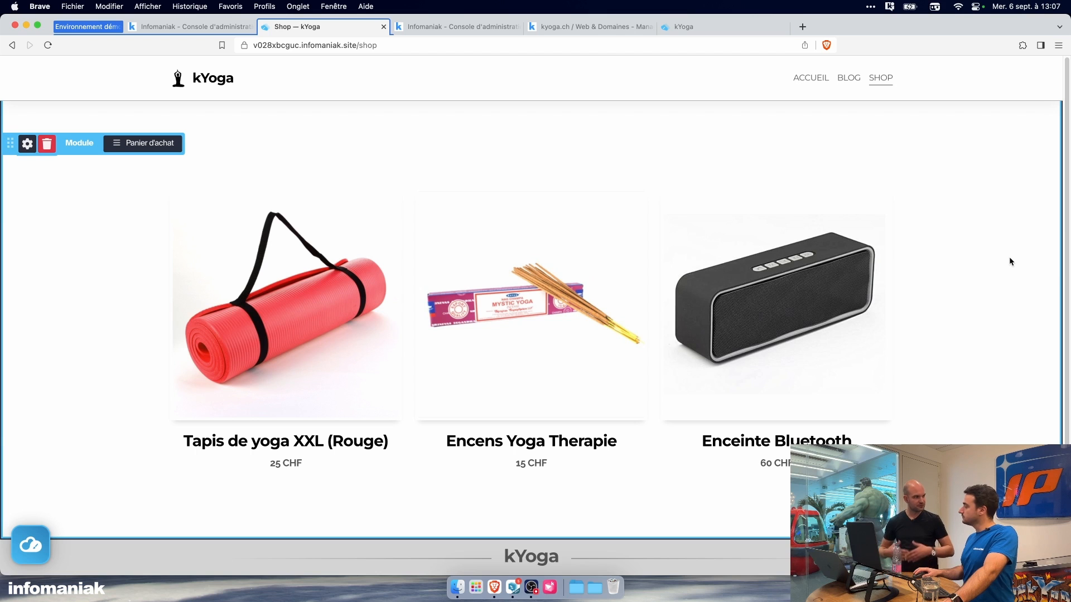
left_click(798, 79)
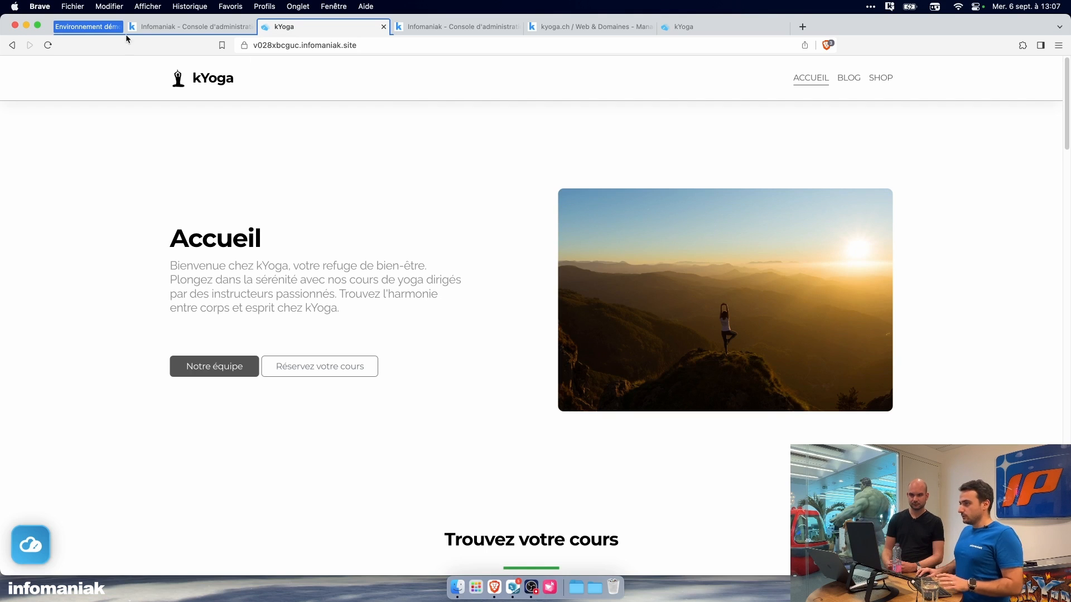
Step: Start the site assistant from the kyoga.ch hosting dashboard, choose Site Creator and begin creating the site
left_click(86, 28)
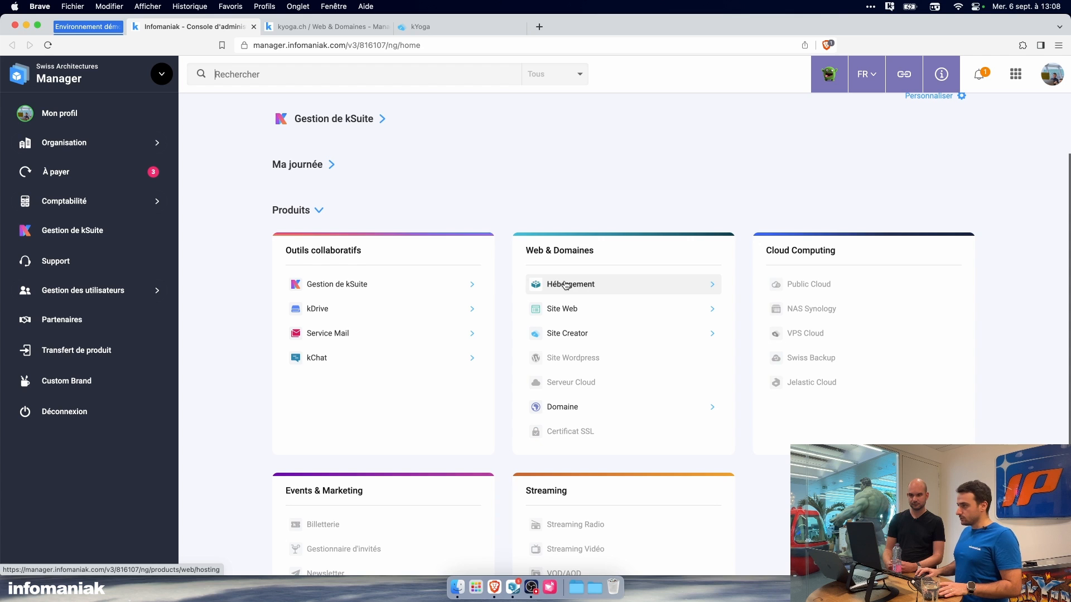
left_click(319, 32)
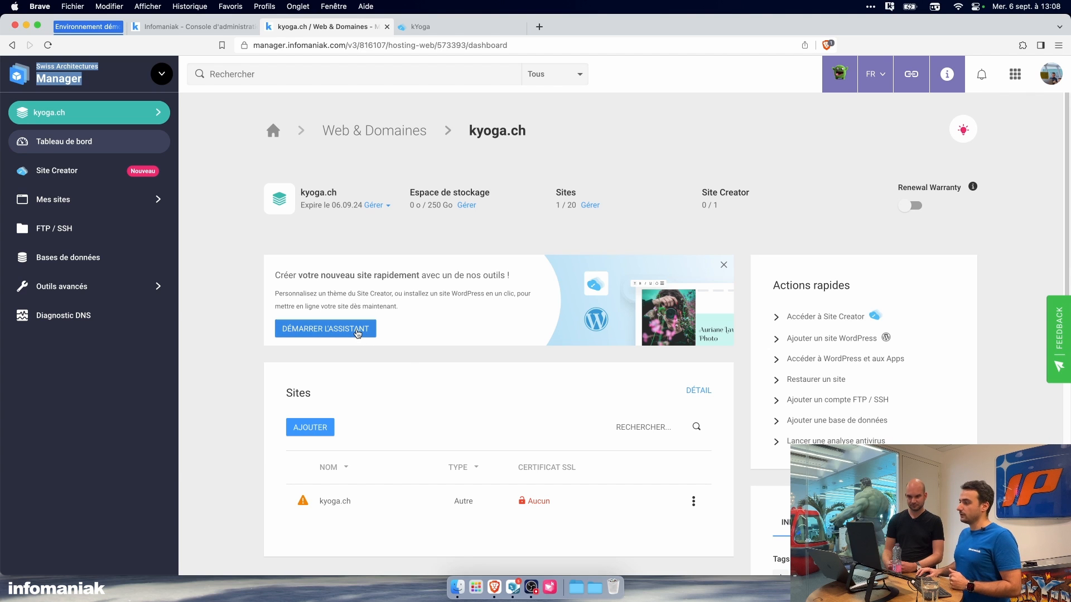
left_click(358, 330)
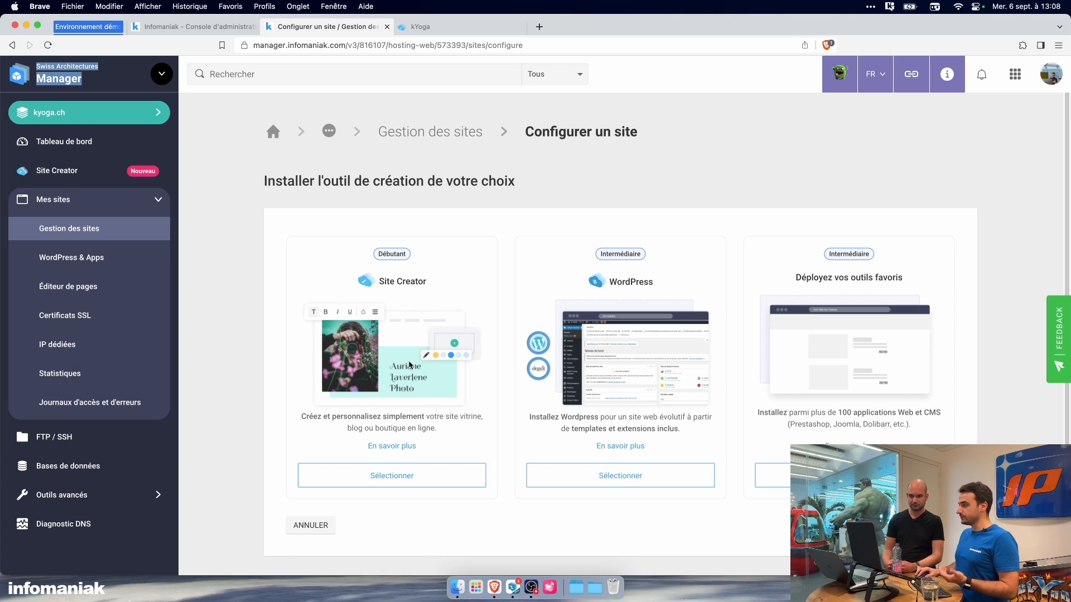
left_click(433, 474)
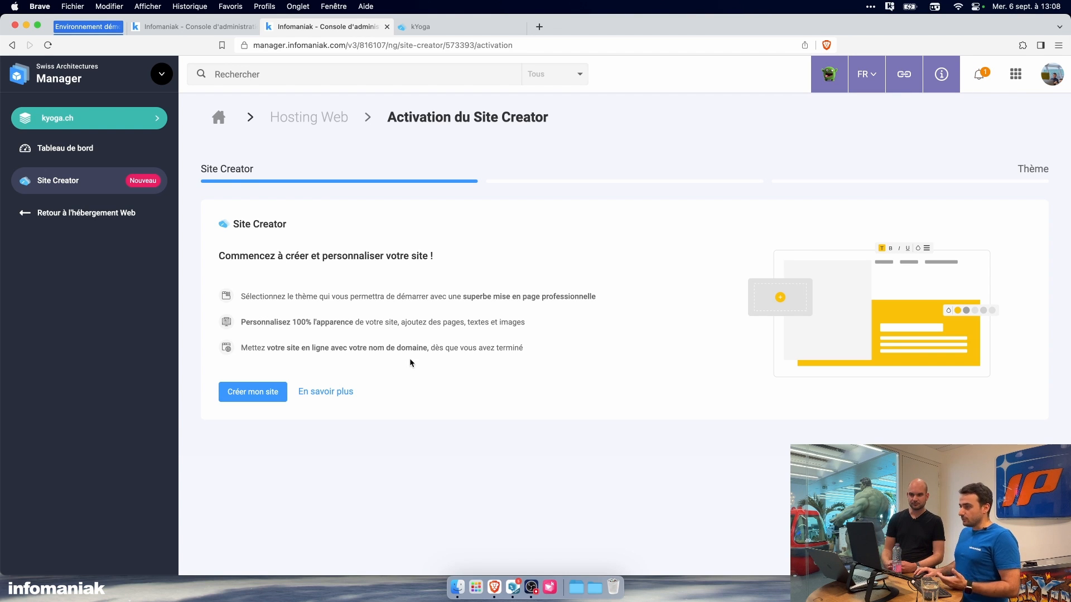
left_click(271, 394)
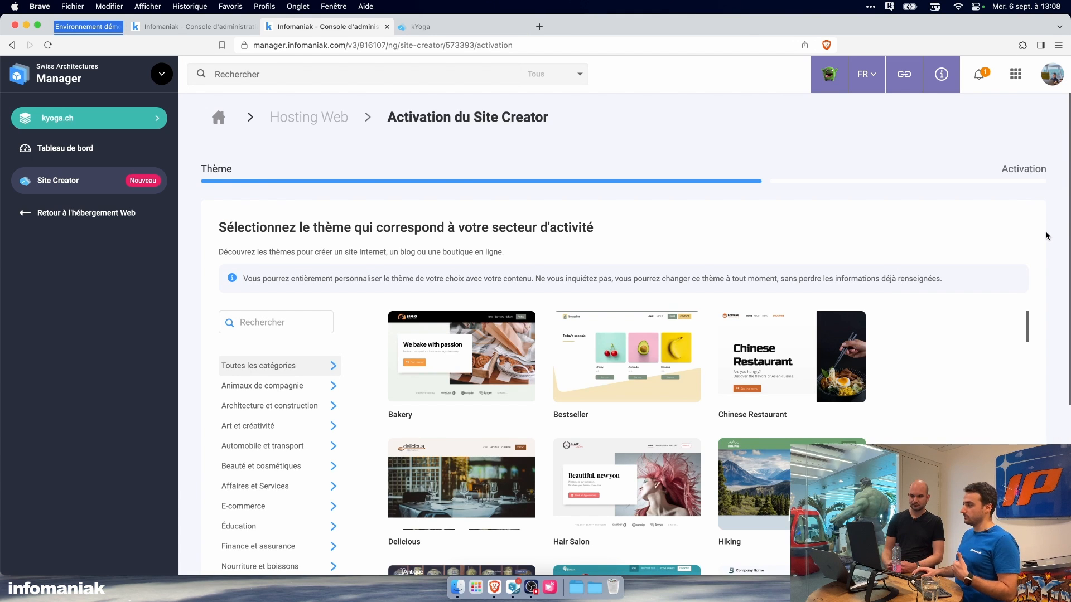
Step: Browse the theme gallery from Bakery down to Favorite App IK and look over the list of business categories
scroll(1046, 234, "down", 5)
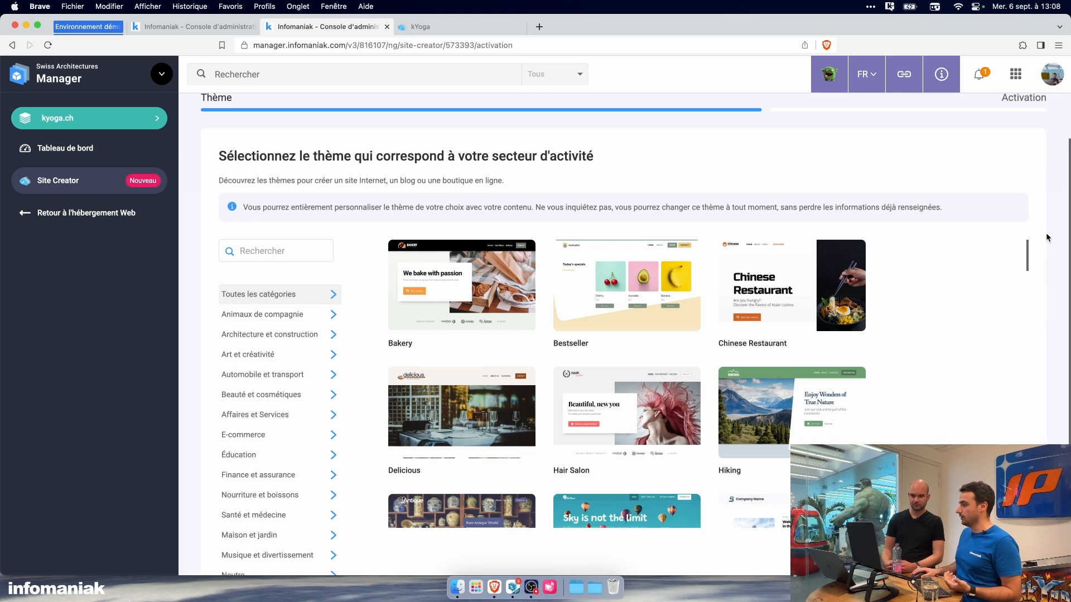
scroll(943, 338, "down", 5)
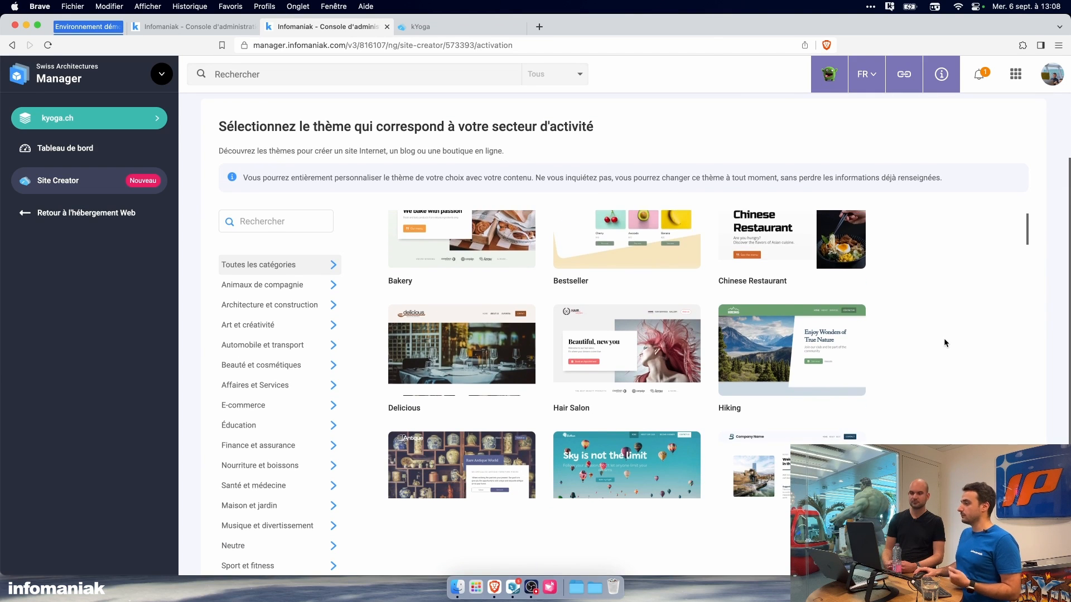
scroll(944, 336, "down", 4)
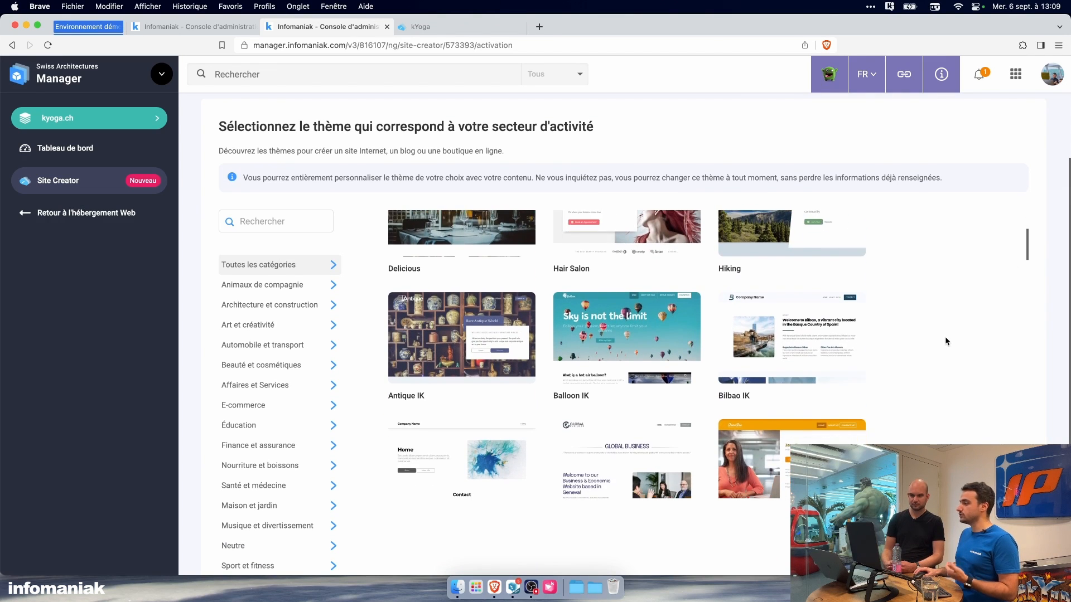
scroll(945, 336, "down", 5)
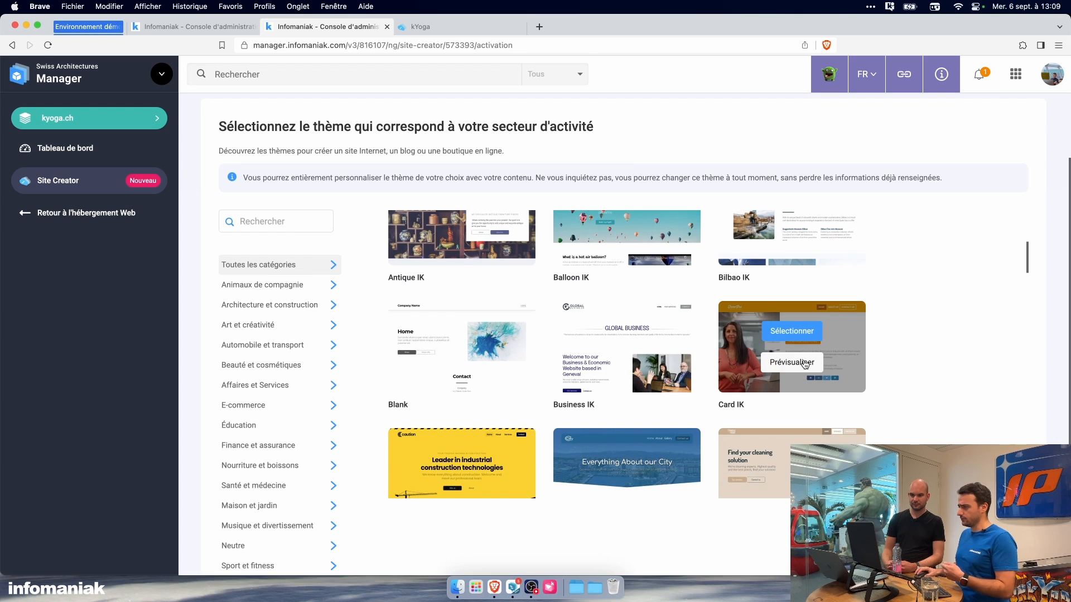
scroll(944, 384, "down", 2)
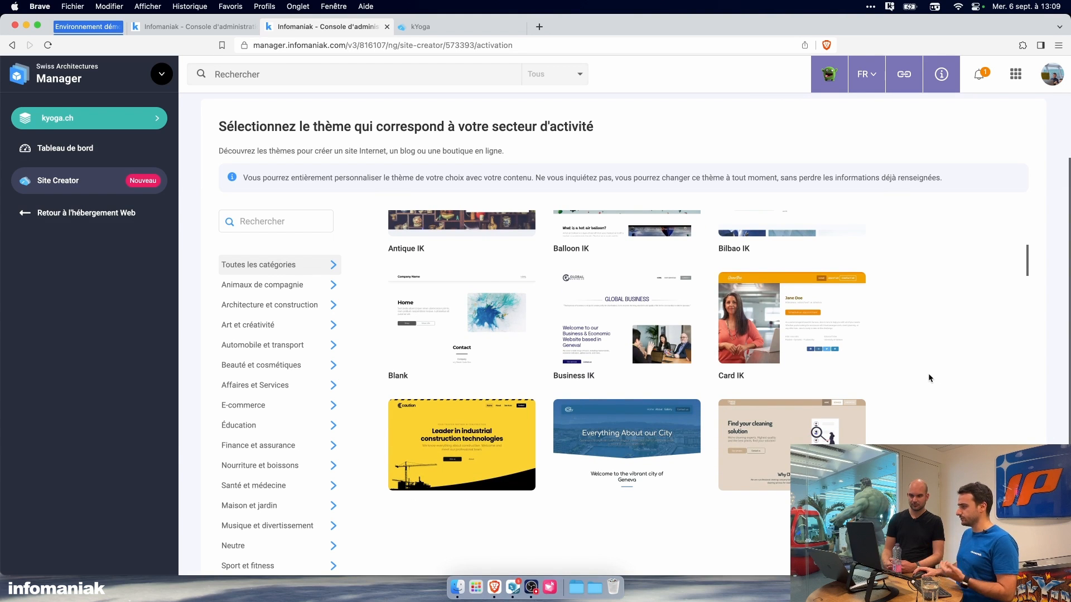
scroll(929, 377, "down", 6)
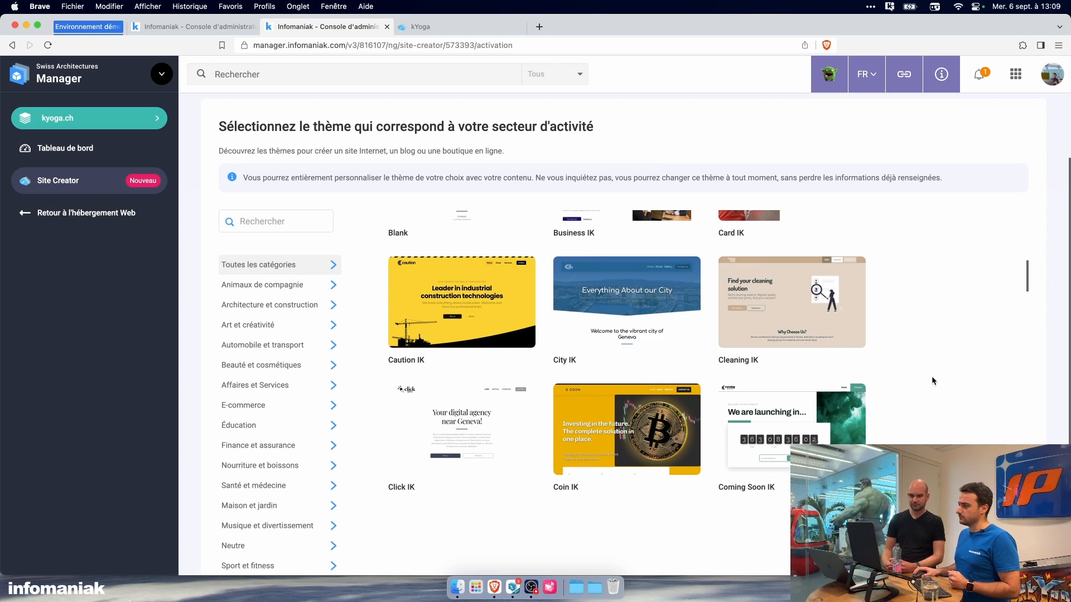
scroll(912, 410, "down", 2)
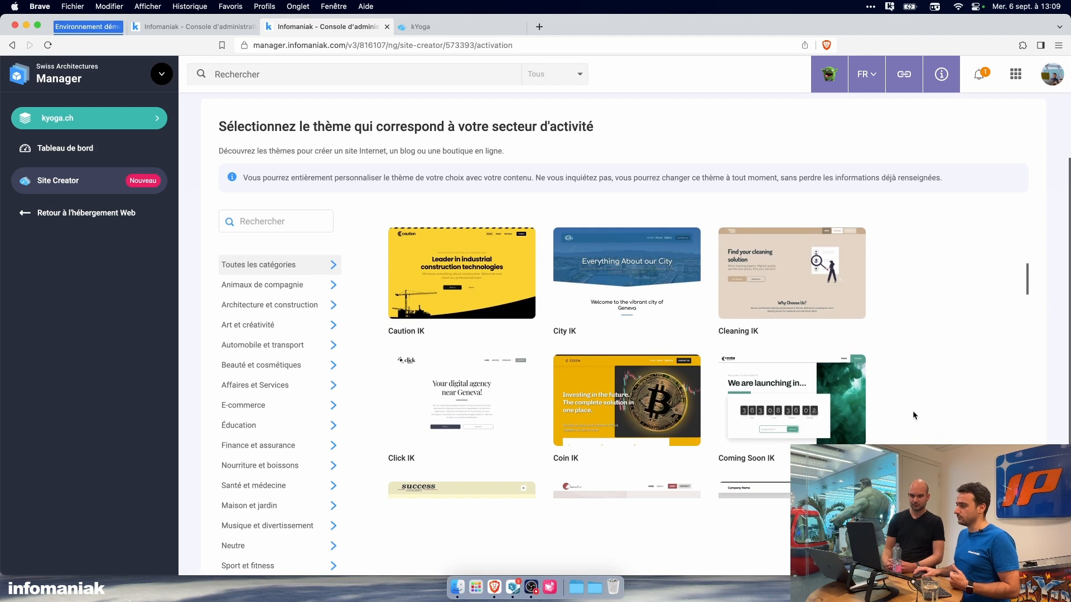
scroll(912, 410, "down", 7)
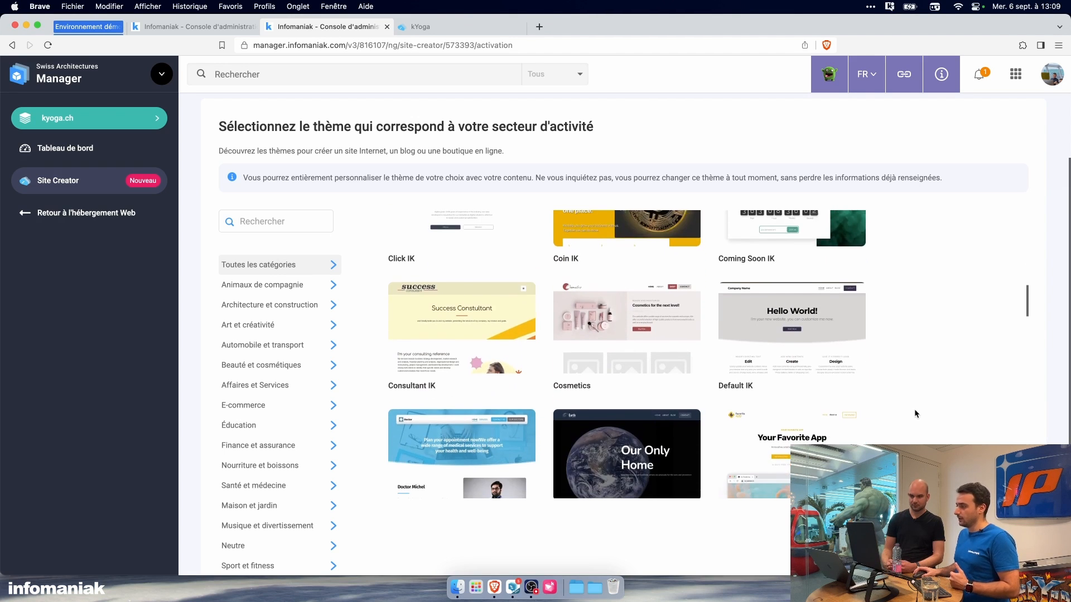
scroll(914, 410, "down", 1)
scroll(196, 391, "down", 2)
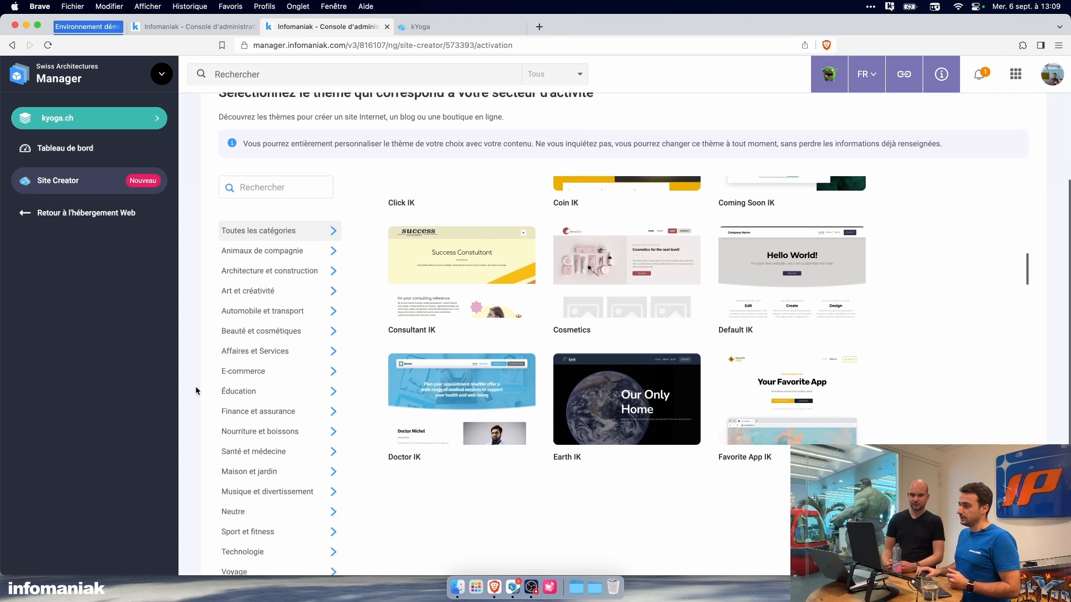
scroll(196, 390, "down", 1)
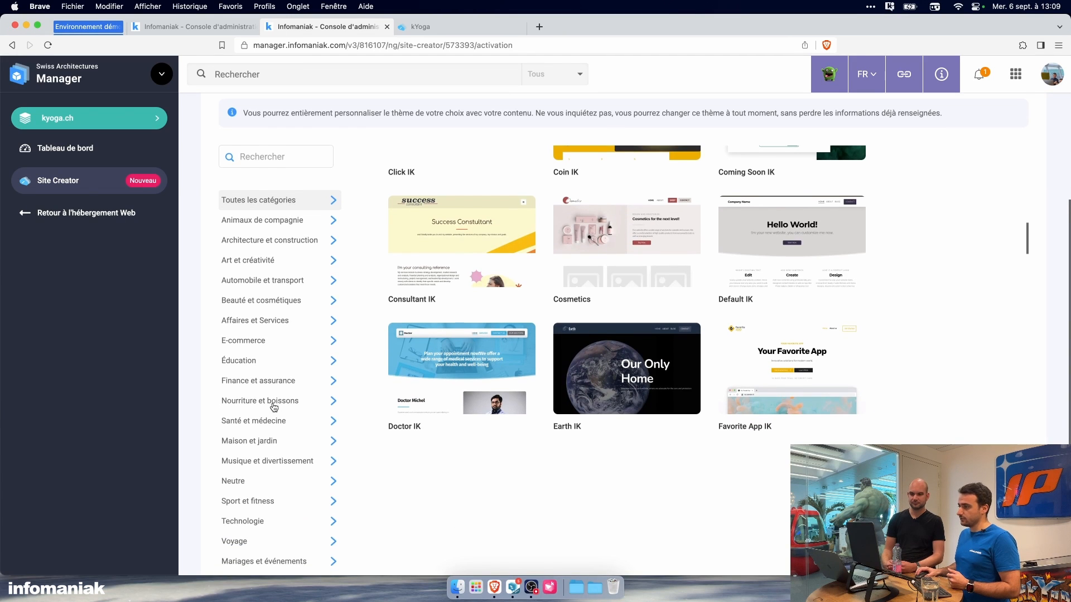
scroll(274, 407, "down", 1)
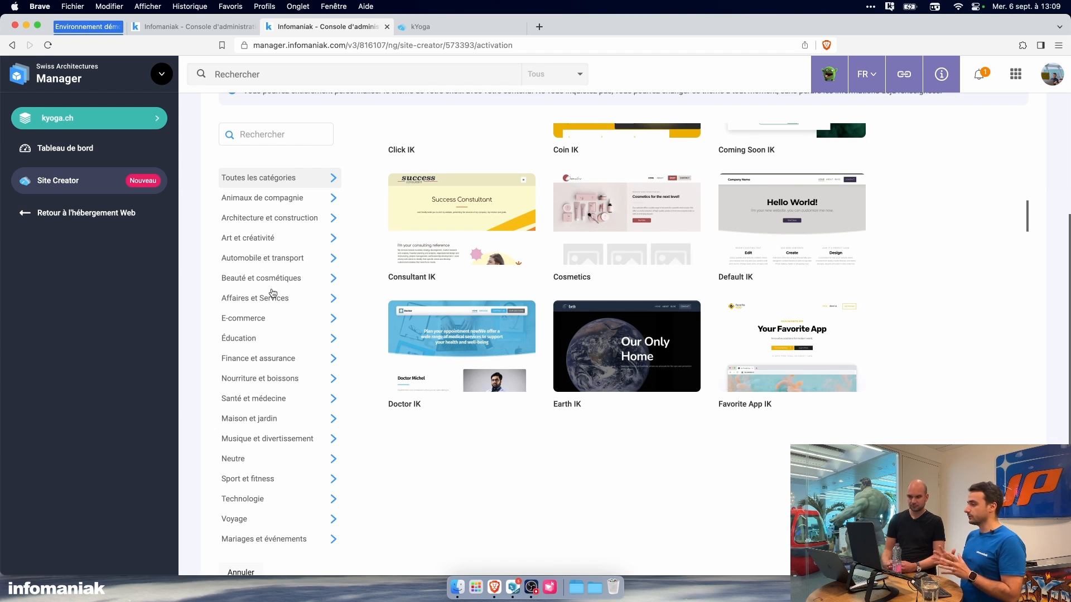
Step: Select the Blank theme for the new site and continue to its activation
mouse_move(608, 256)
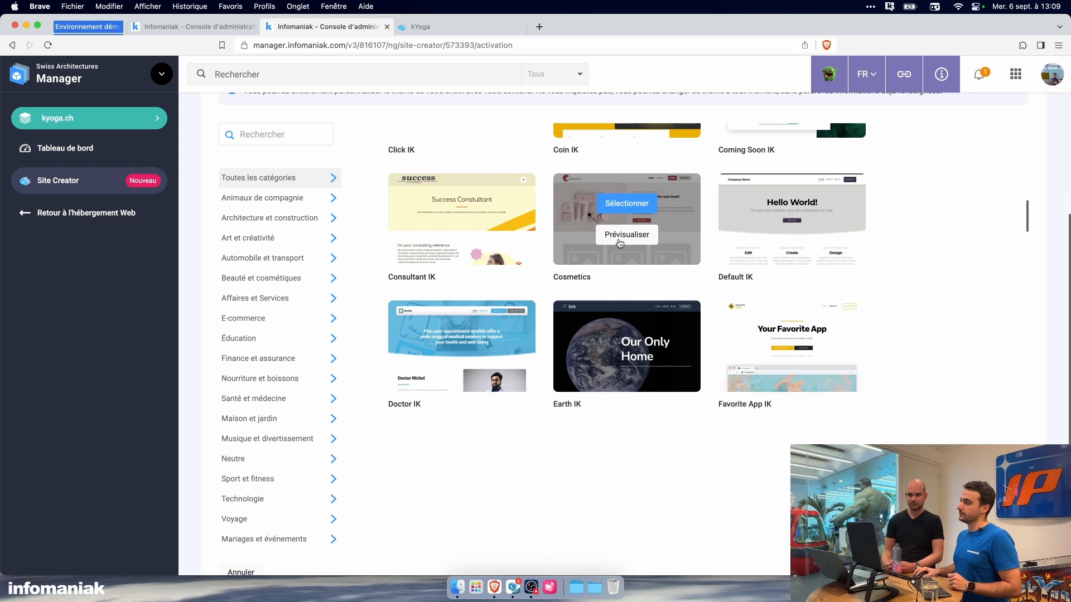
mouse_move(437, 389)
scroll(437, 389, "up", 10)
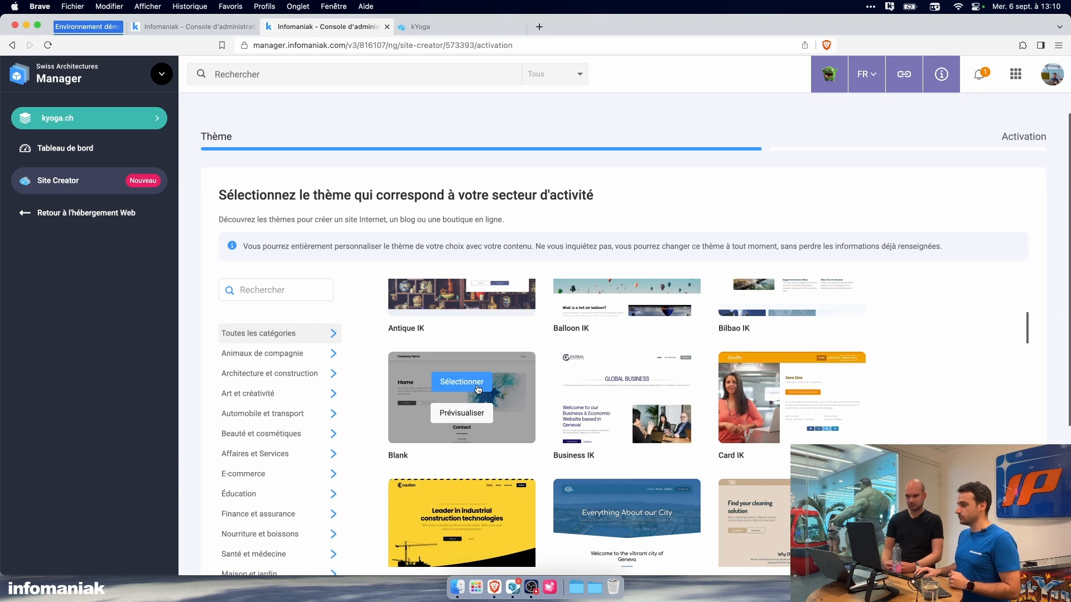
left_click(477, 385)
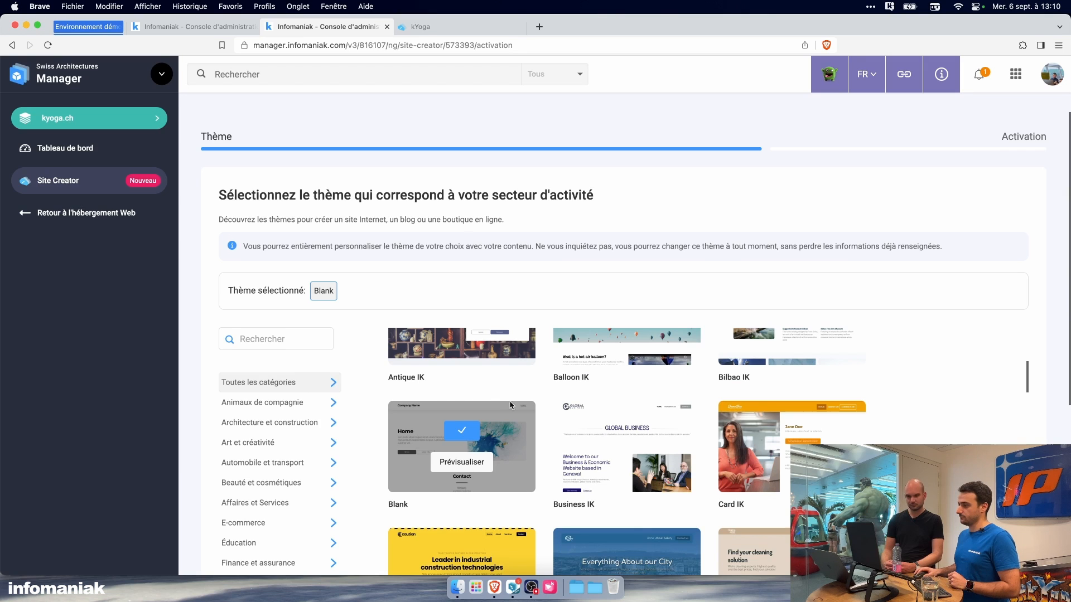
scroll(792, 235, "down", 5)
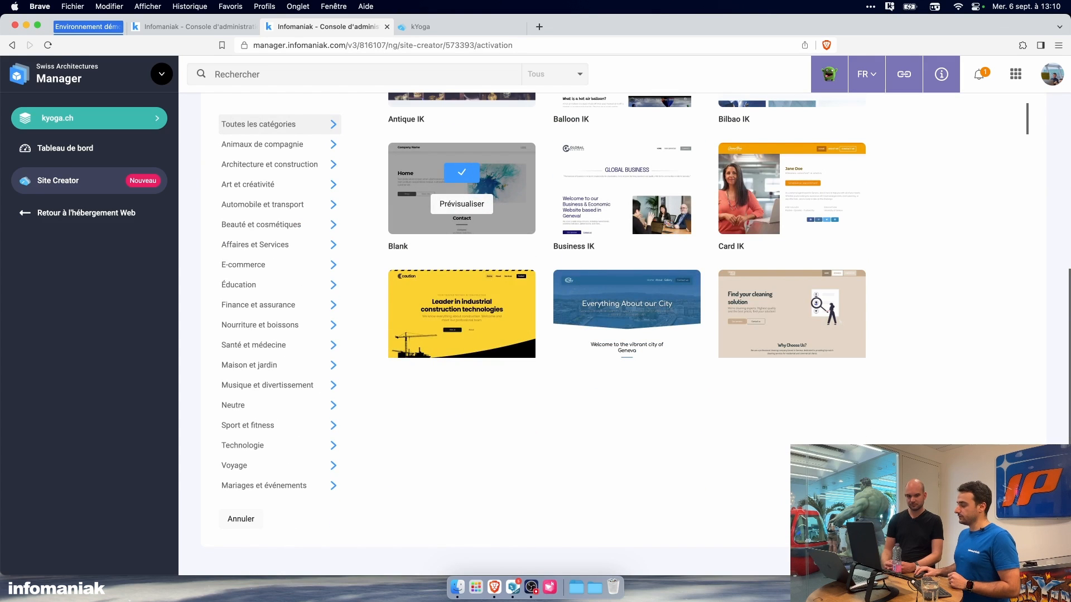
left_click(998, 519)
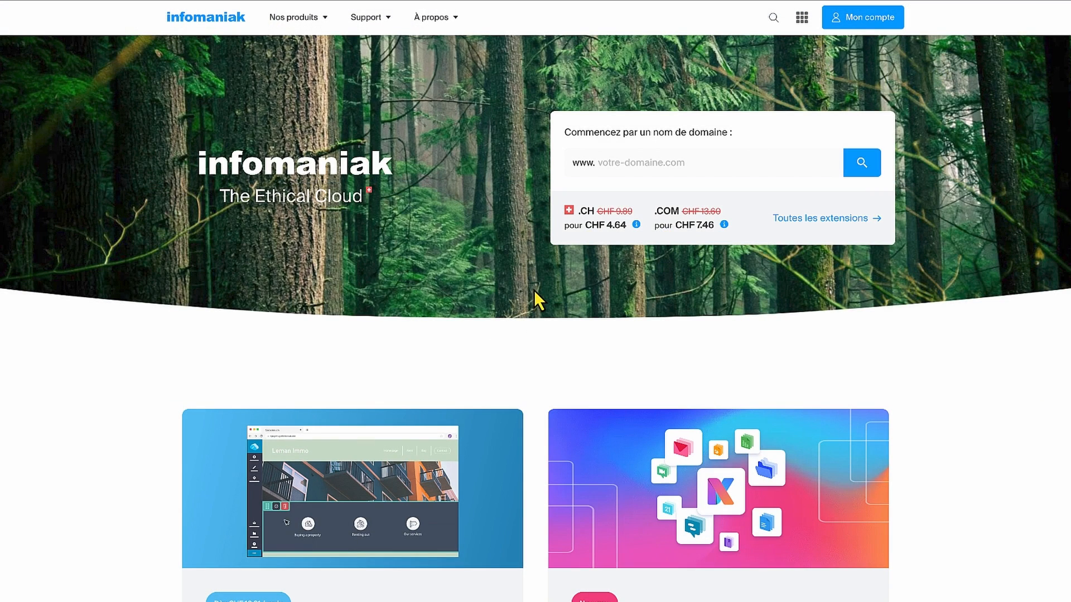
Step: Open the Hébergement WordPress product page under Web & Domaines on the Infomaniak website and review its presentation down to the hosting offers
left_click(312, 25)
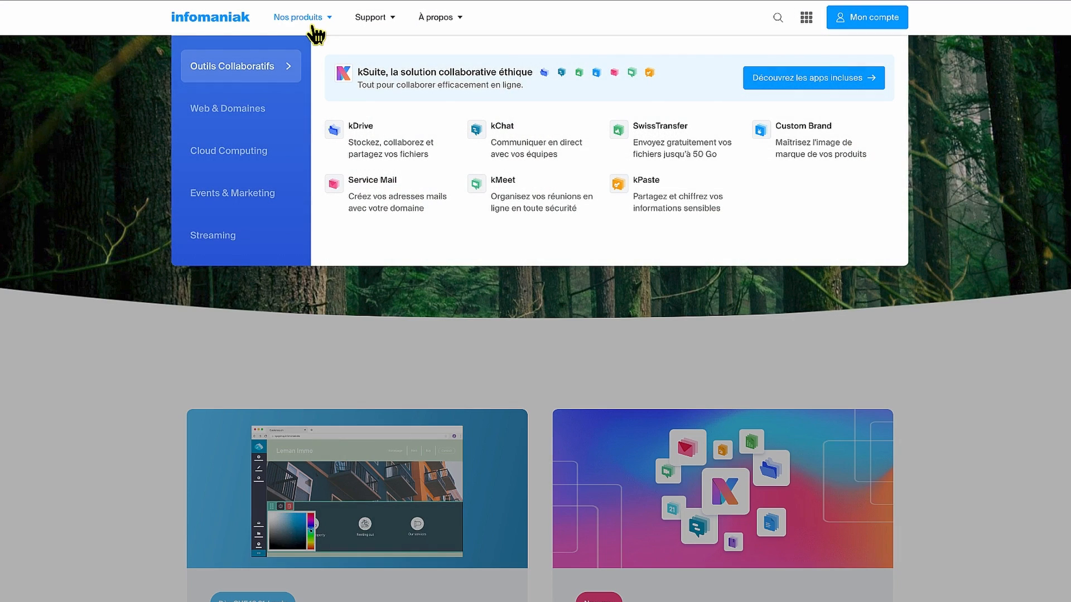
left_click(267, 129)
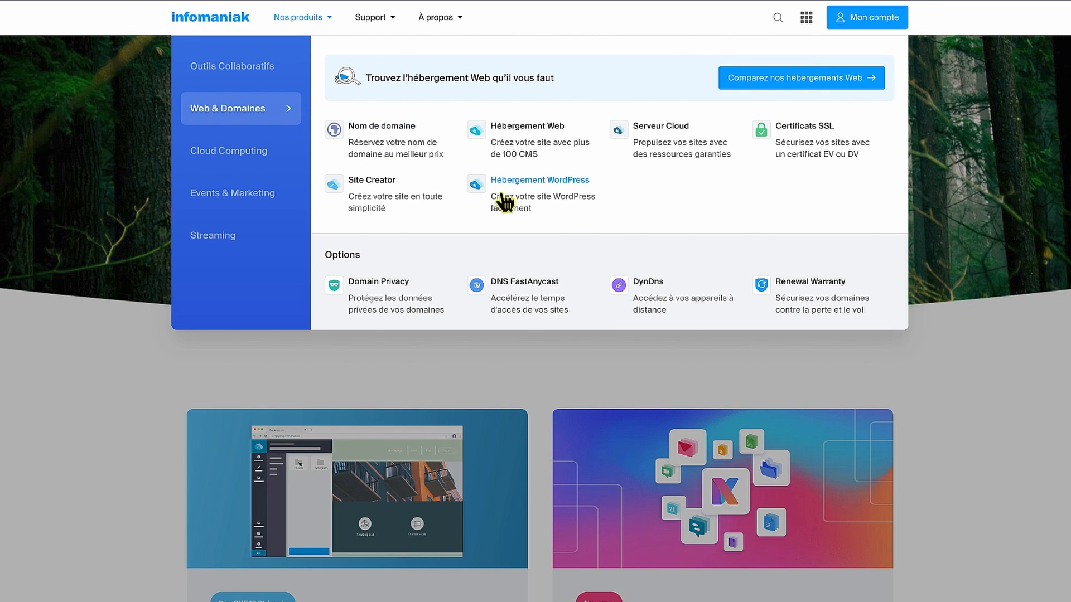
left_click(527, 209)
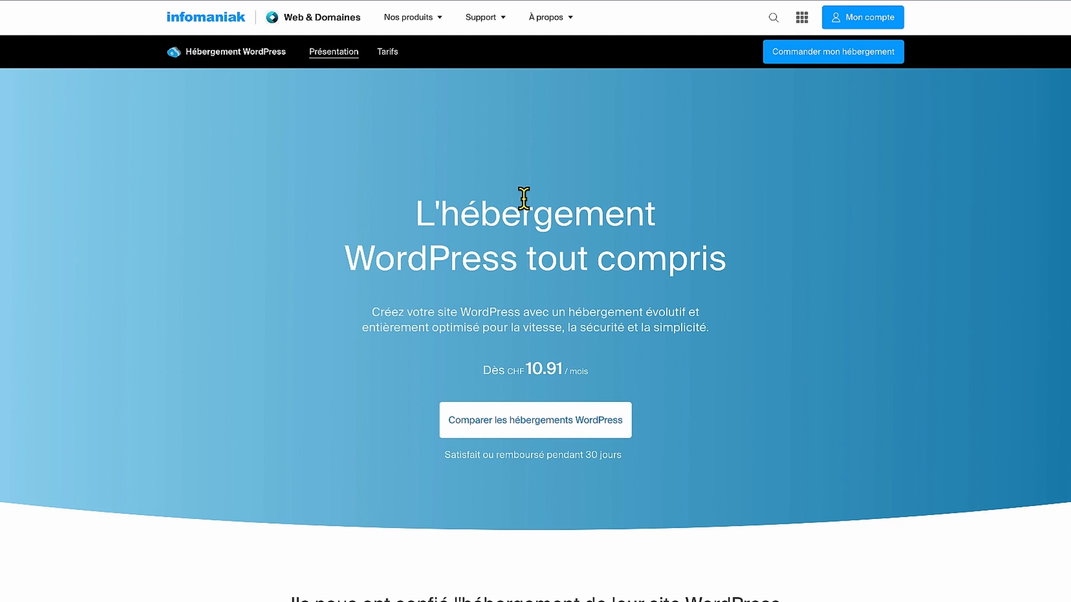
scroll(523, 198, "down", 10)
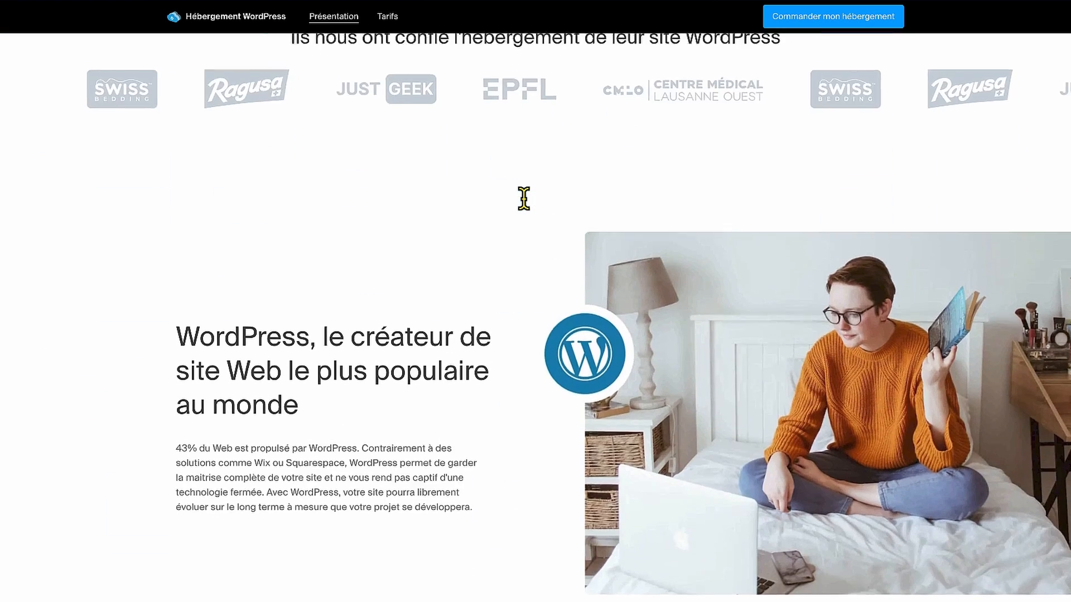
scroll(525, 206, "down", 10)
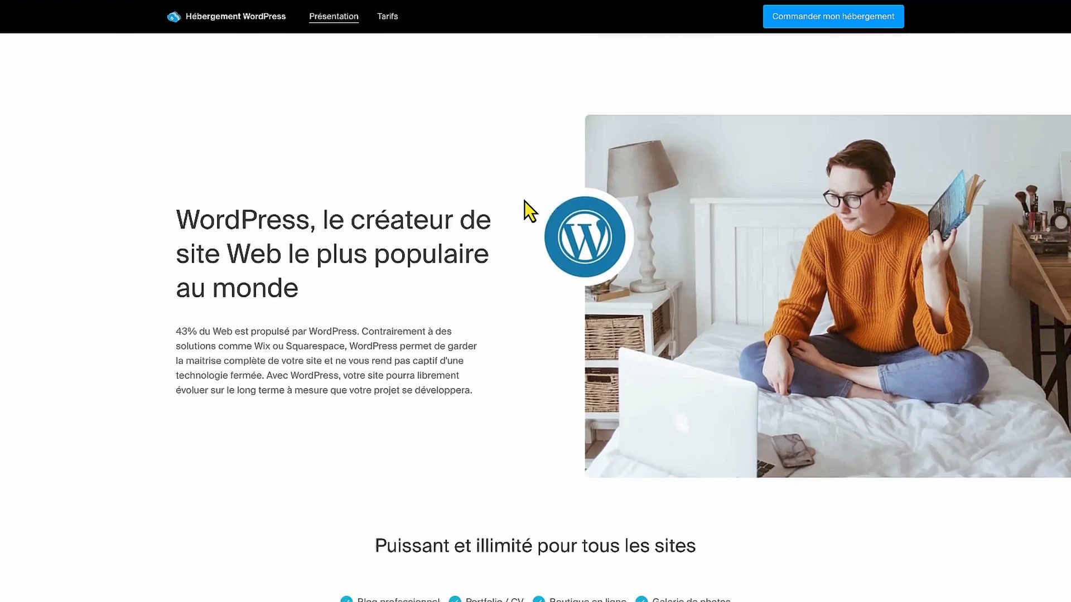
scroll(525, 206, "down", 3)
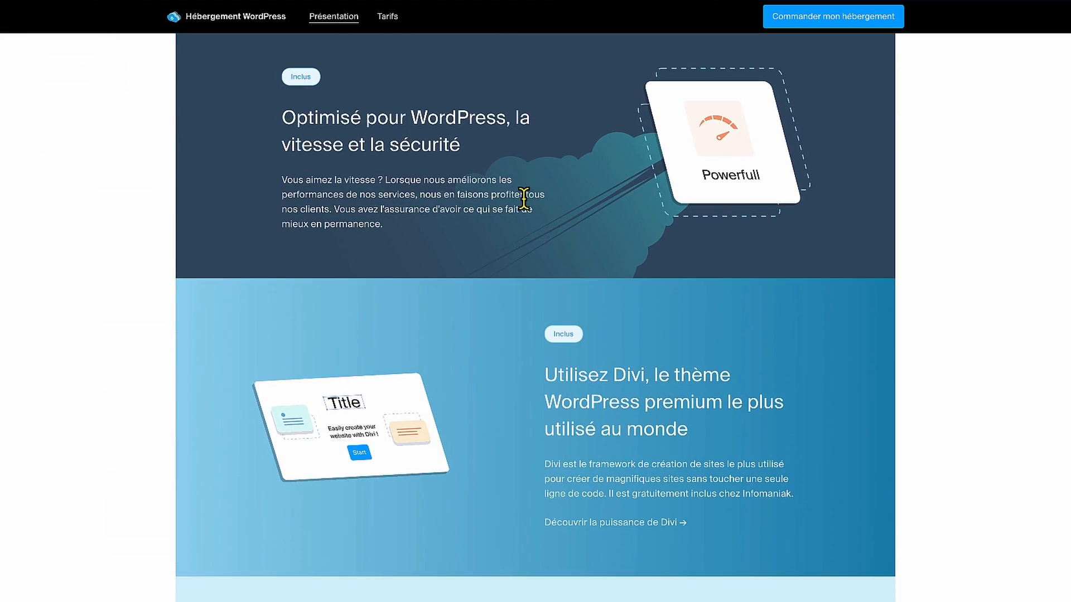
scroll(524, 198, "down", 10)
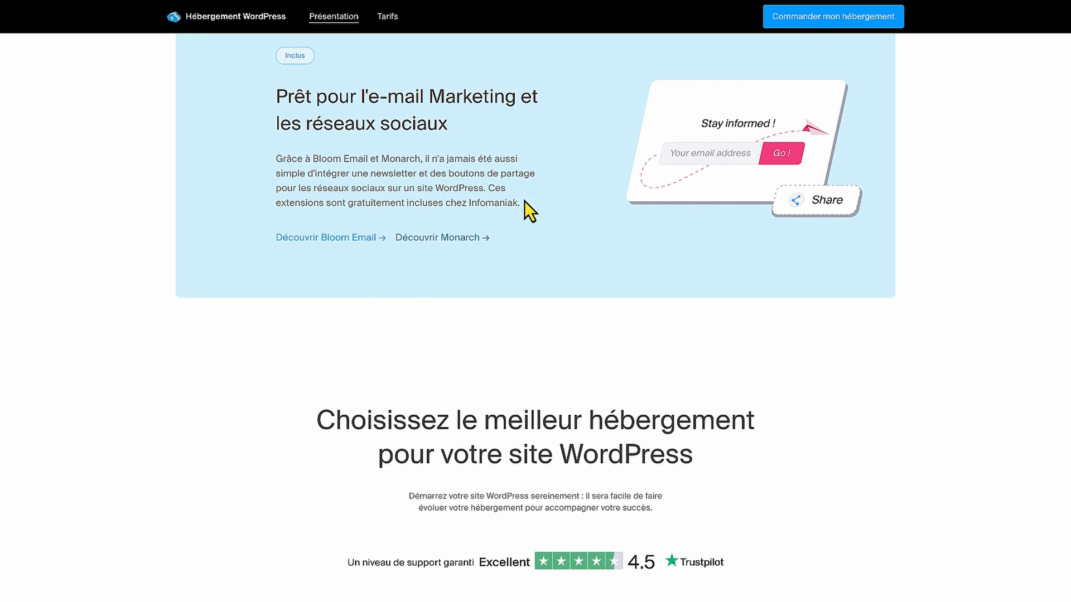
scroll(524, 202, "down", 6)
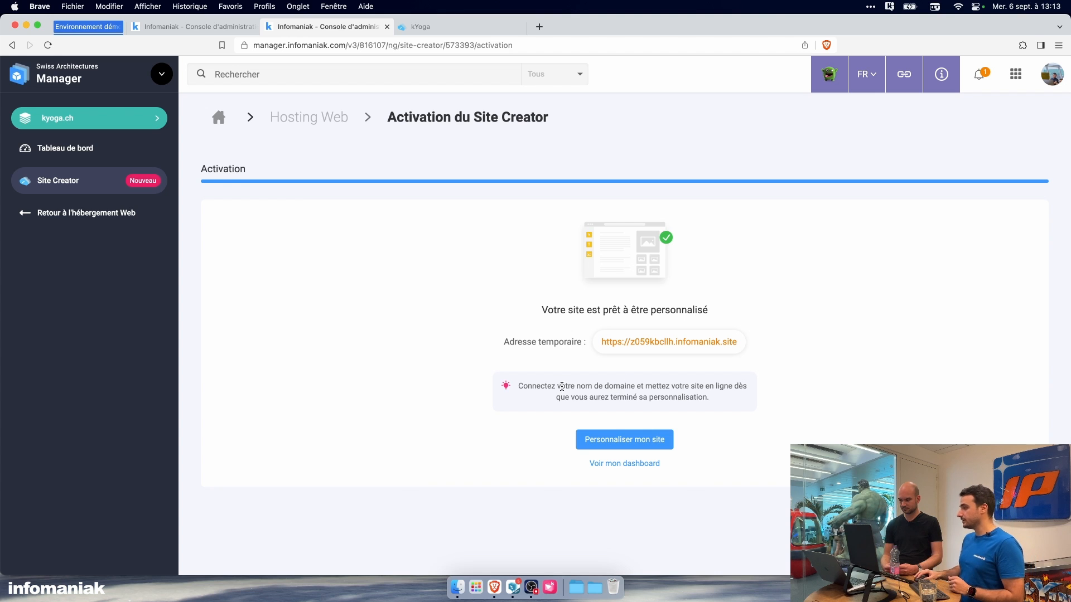
Step: Open the activated site in the editor through its temporary address and start the welcome guide
left_click_drag(522, 344, 551, 343)
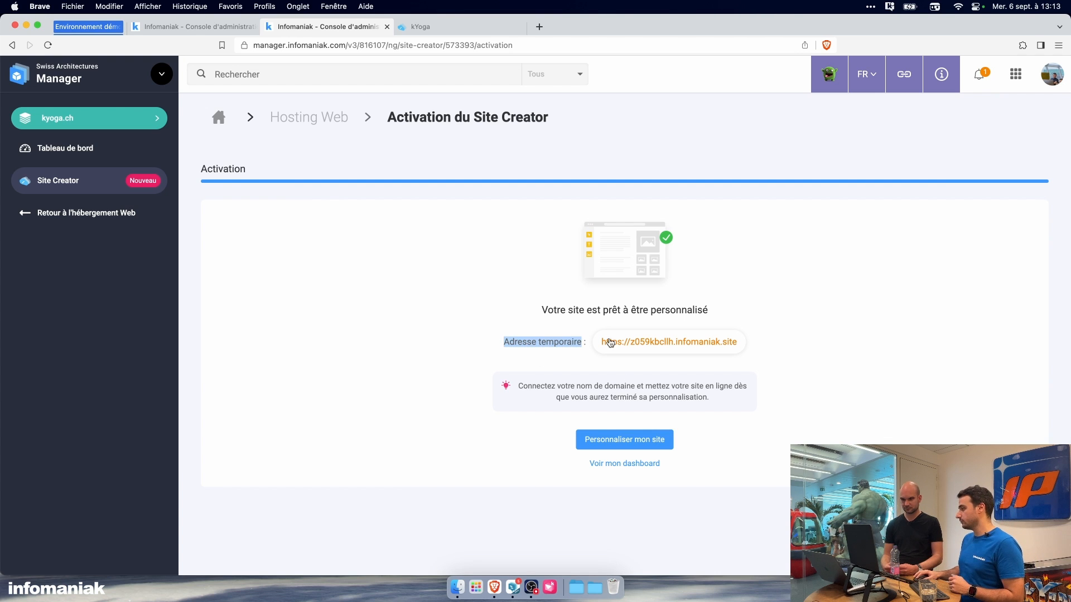
left_click(678, 346)
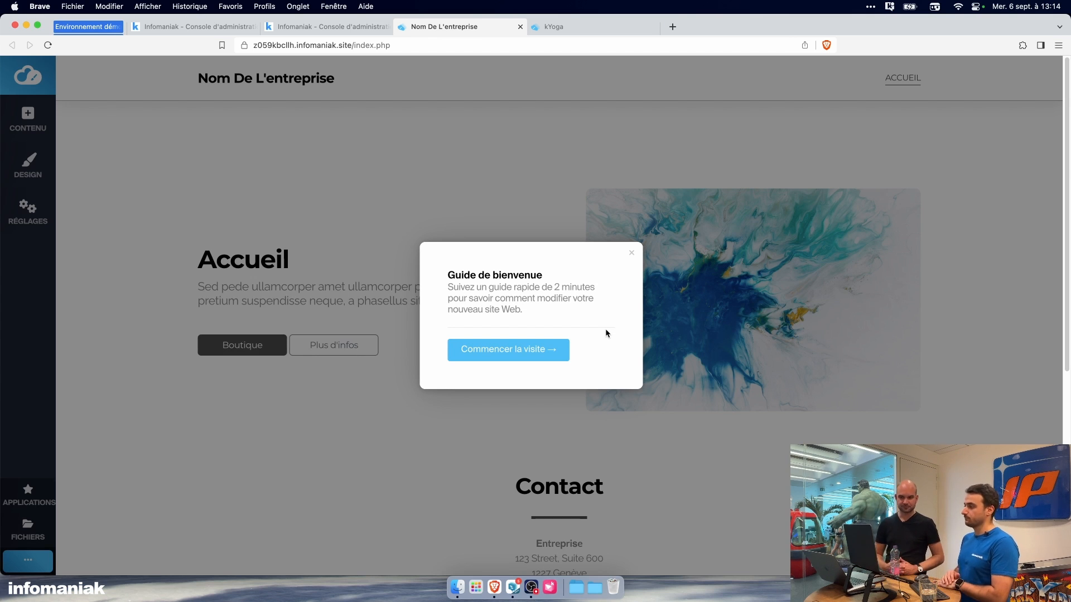
left_click(508, 349)
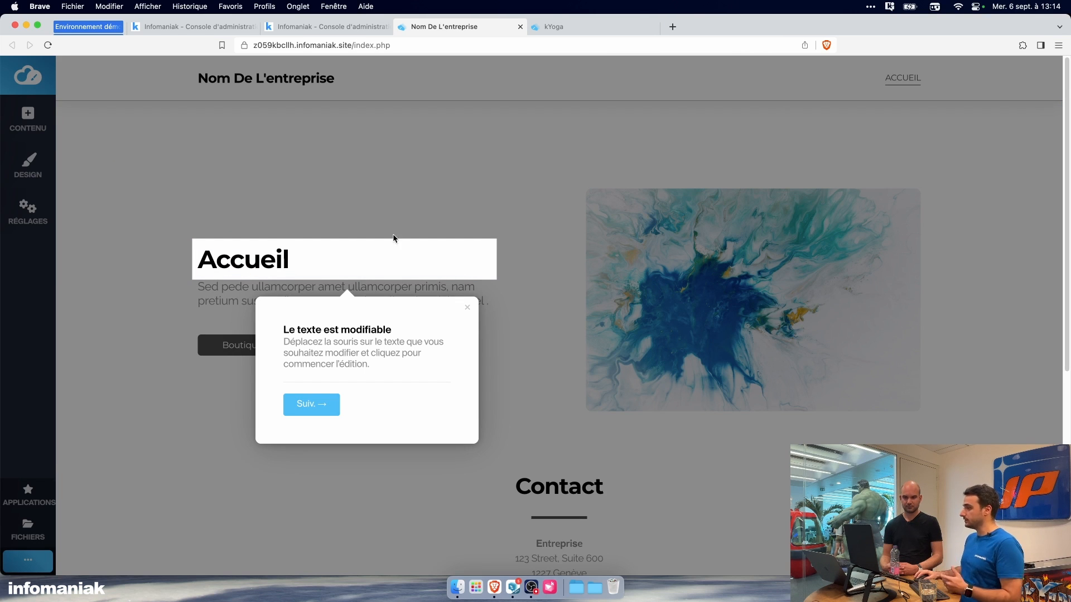
Step: Follow the welcome guide through text editing, saving, version history, undo and content block categories, and close it with the content list
left_click(307, 256)
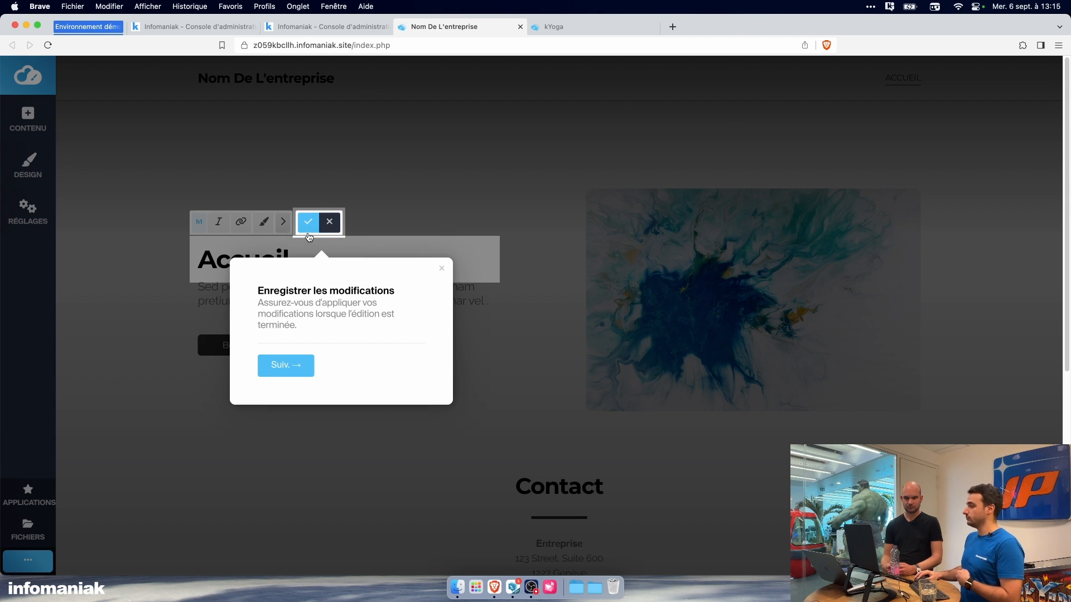
left_click(285, 366)
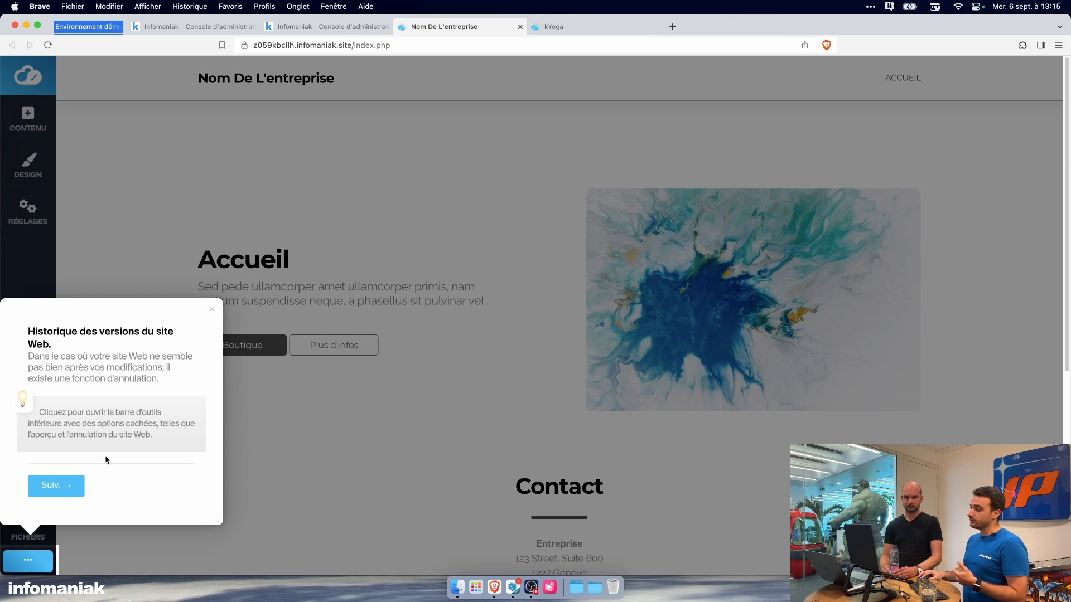
left_click(65, 487)
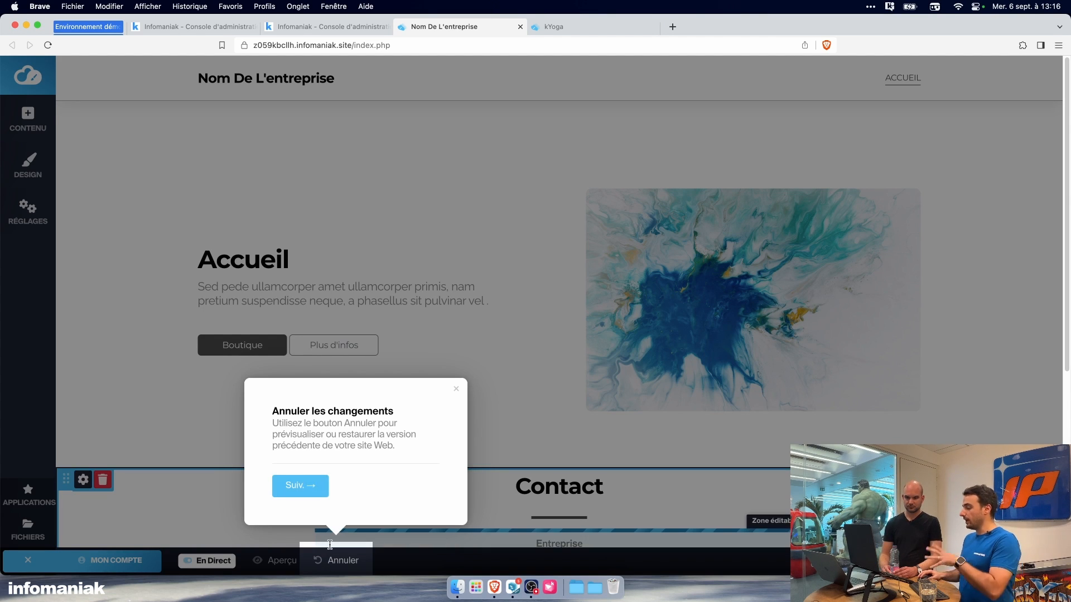
left_click(315, 492)
left_click(493, 417)
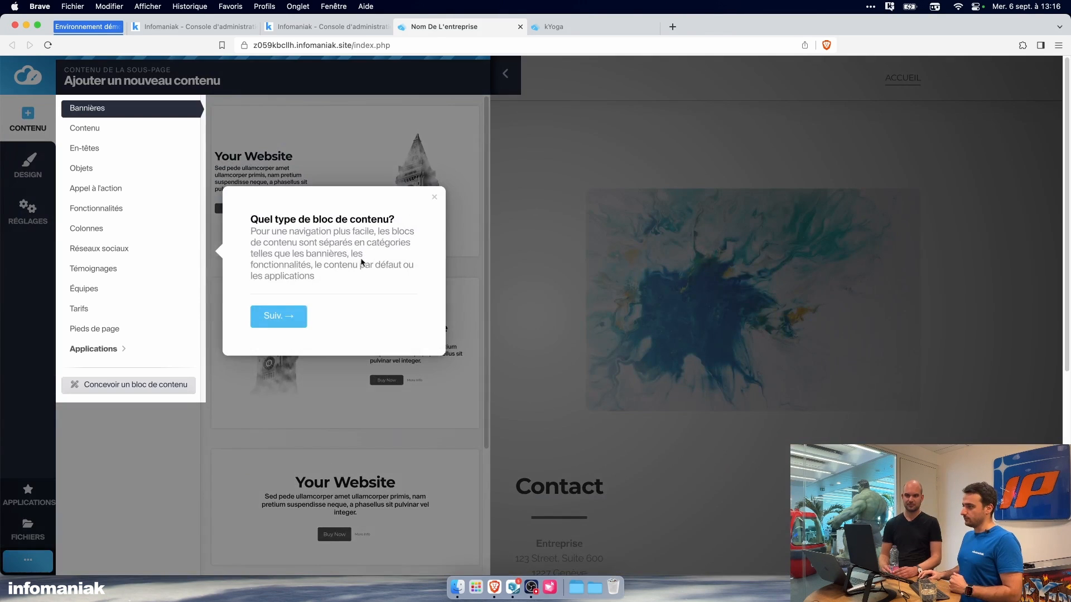
left_click(434, 198)
left_click(591, 137)
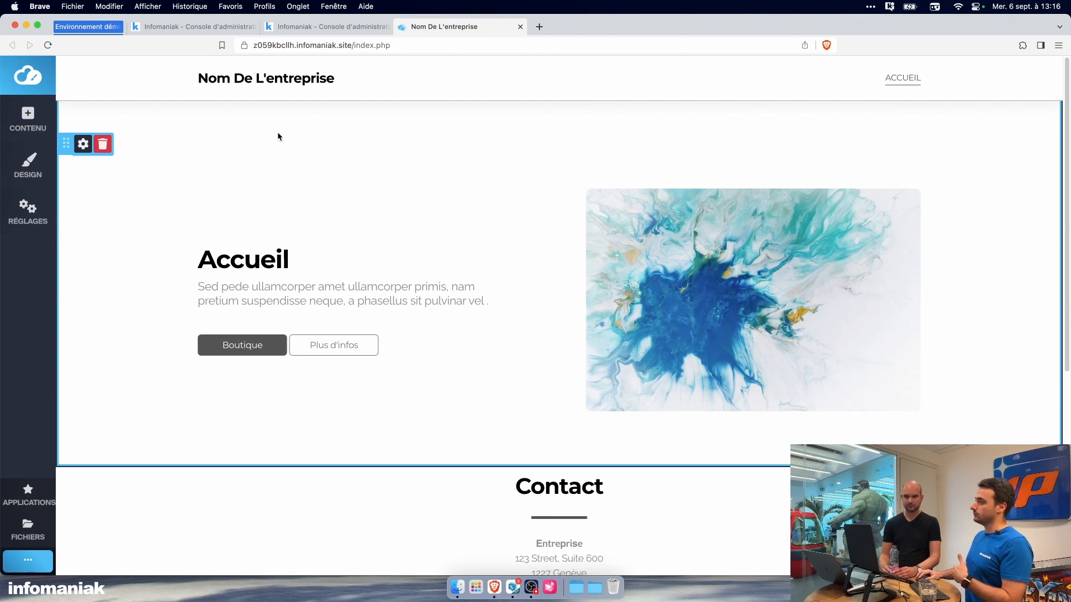
Step: Examine the new site's home page from the header and Accueil section down to the Contact section and map block
mouse_move(272, 87)
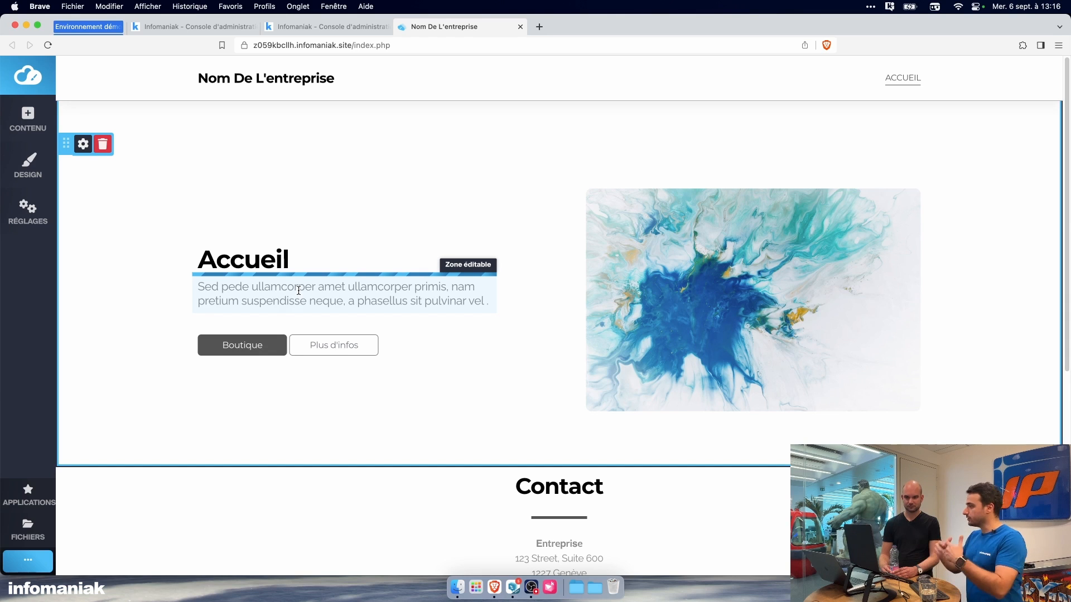
scroll(414, 412, "down", 5)
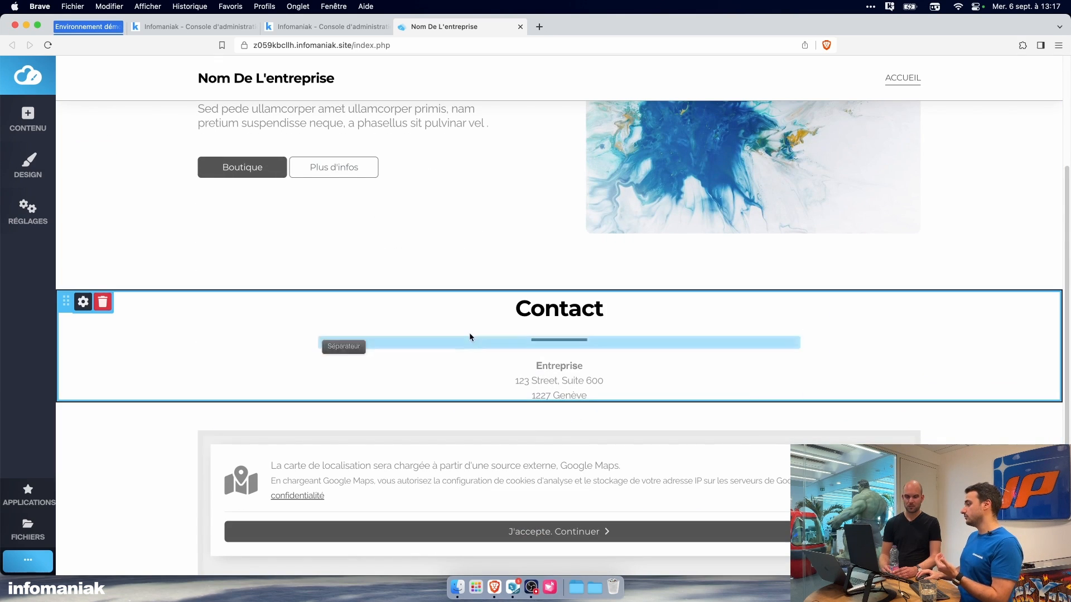
scroll(477, 357, "down", 4)
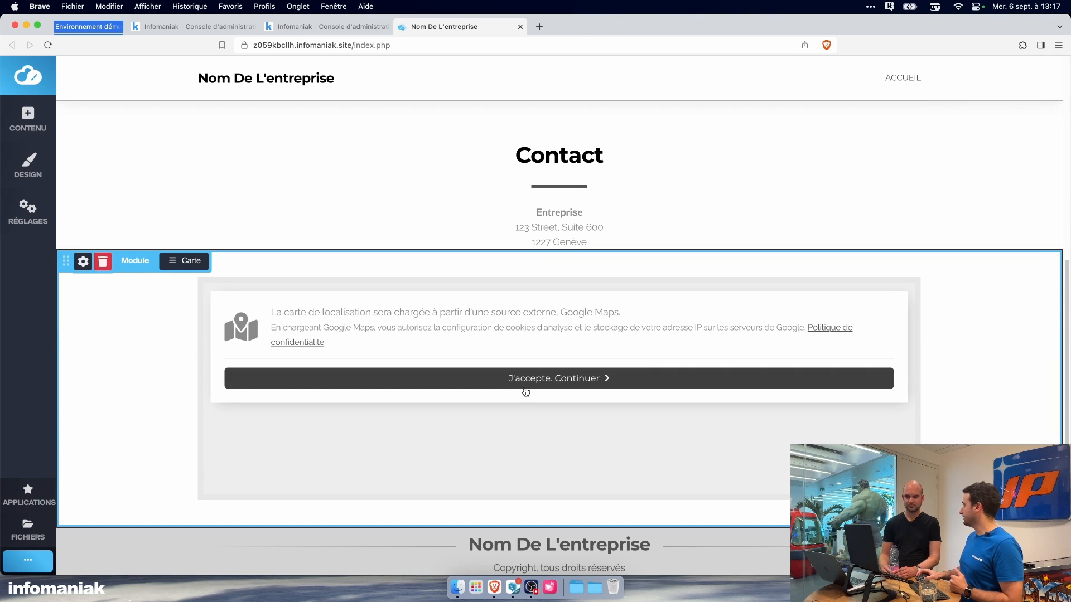
Step: Return to the top of the home page, then switch to kChat and start a message in the kChat Bot conversation
scroll(491, 380, "up", 1)
scroll(488, 375, "up", 3)
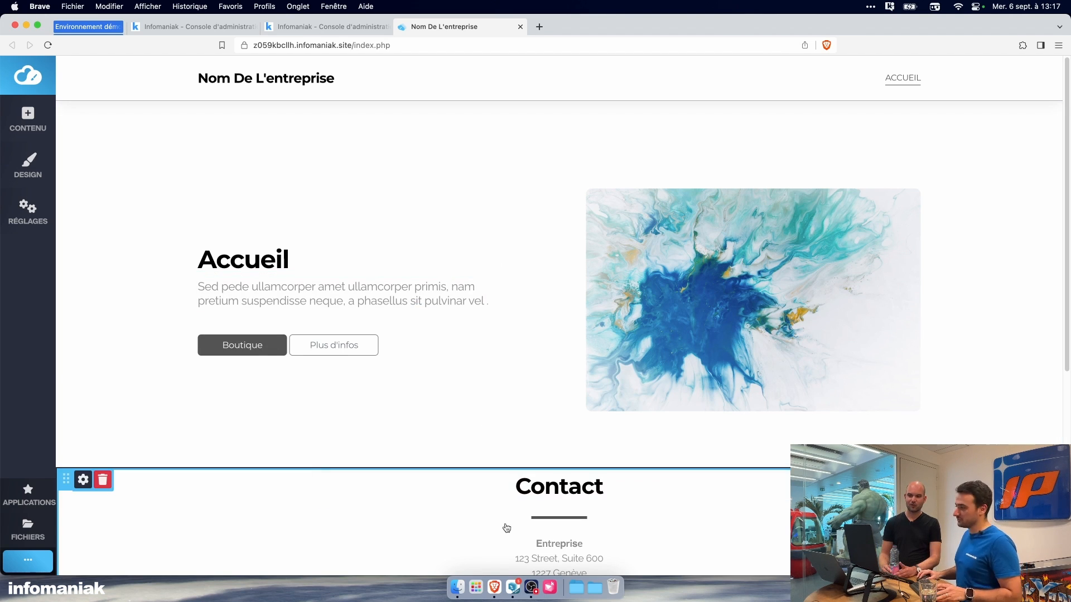
left_click(516, 586)
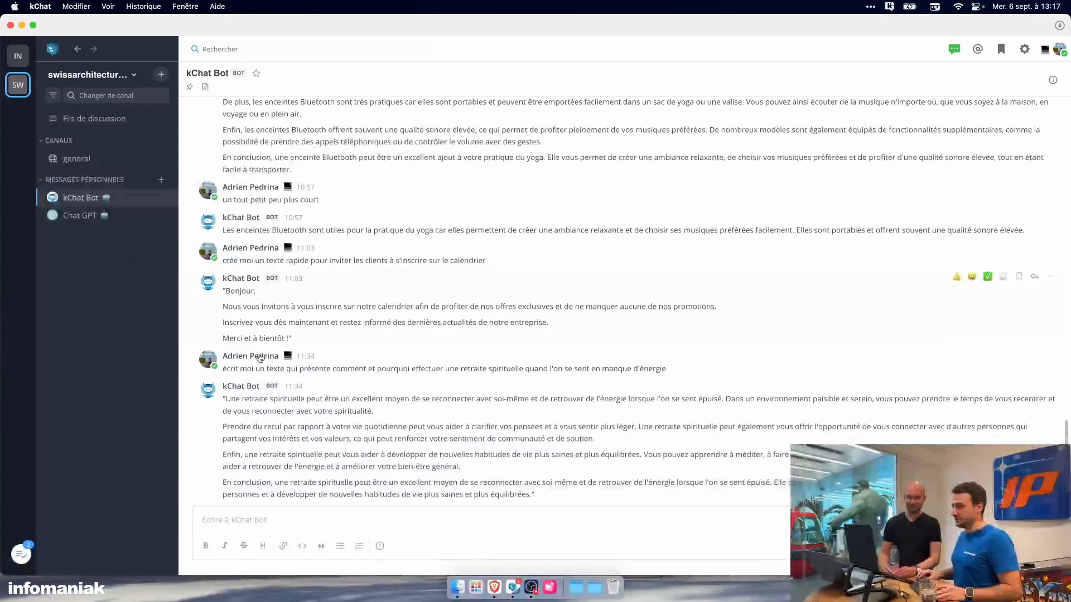
left_click(383, 516)
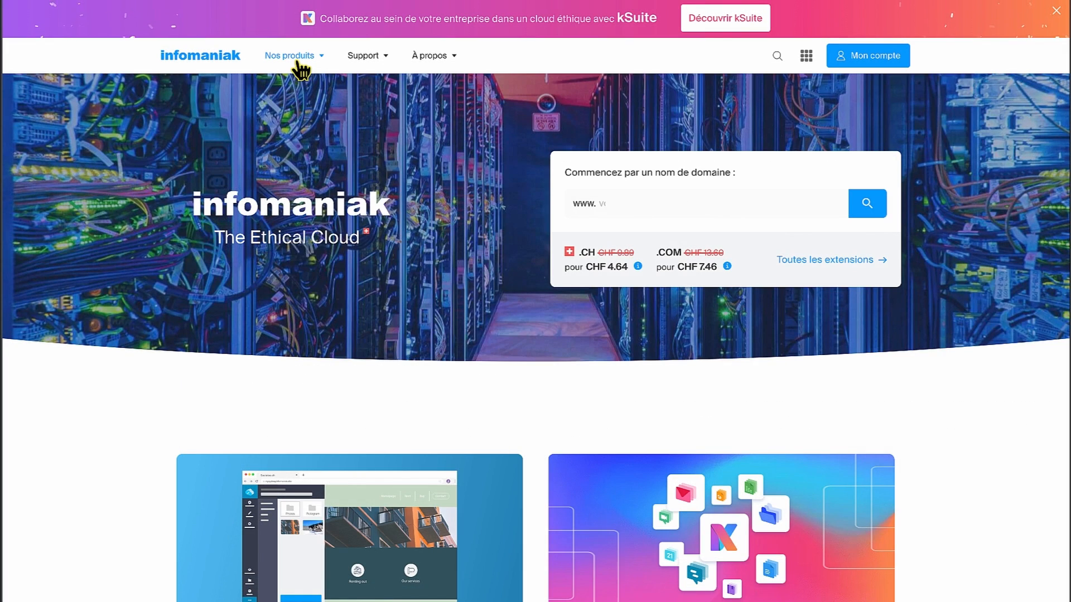
Step: Open the kChat product page among the collaborative tools on the Infomaniak website
left_click(297, 62)
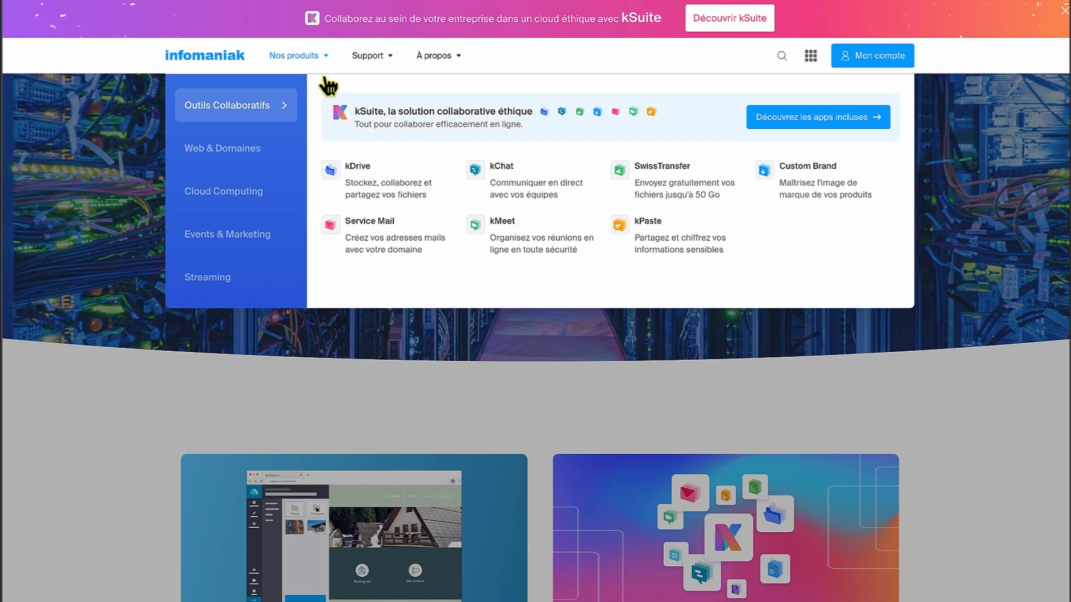
left_click(519, 195)
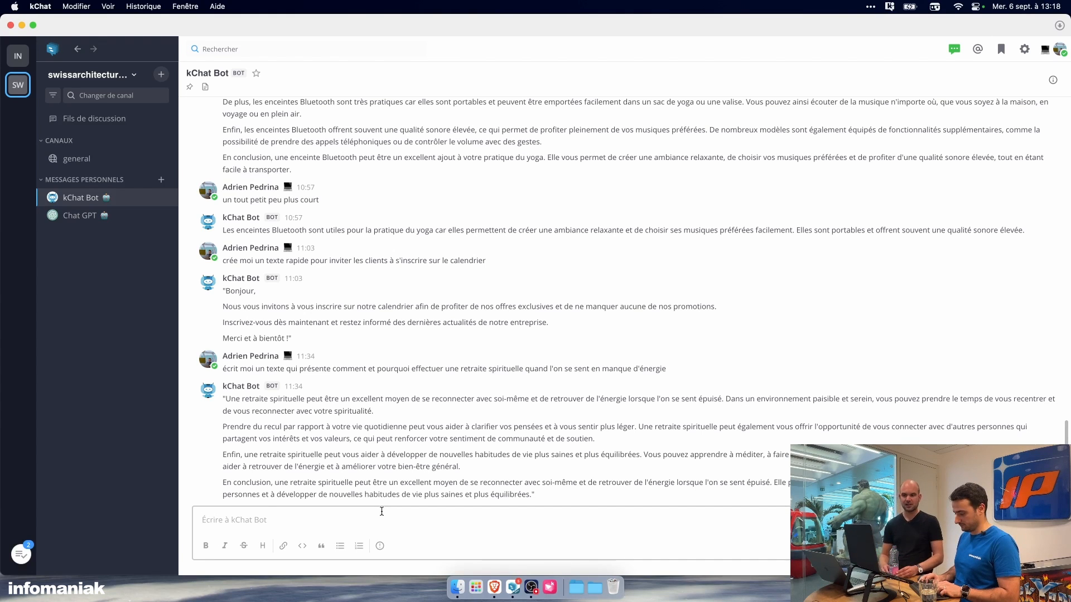
Step: Send the kChat Bot the greeting "salut kchat bot !"
type("salut")
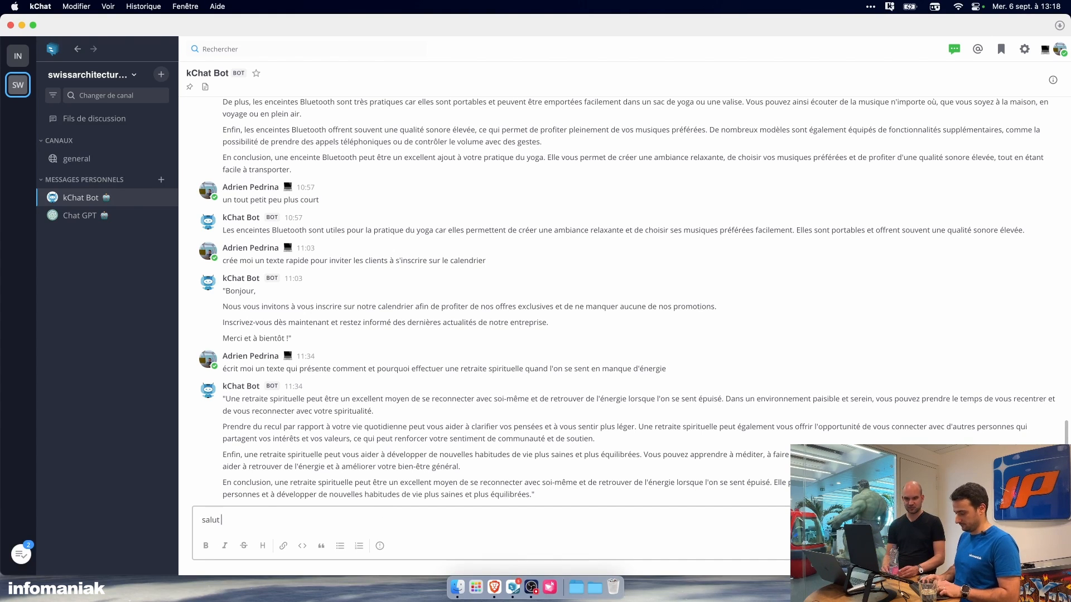
type(" kchat bot !")
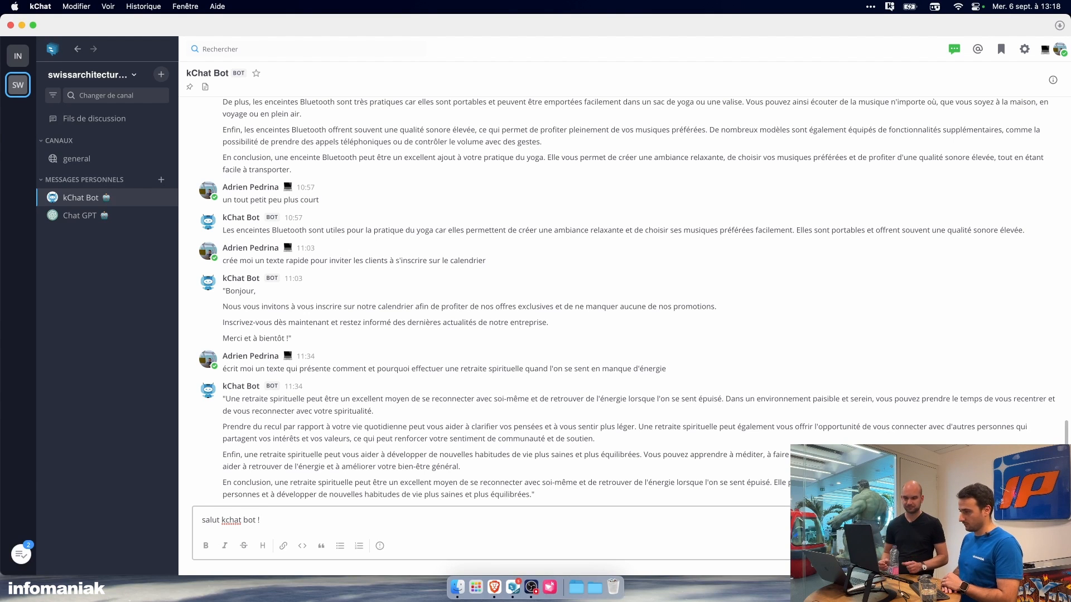
key("Return")
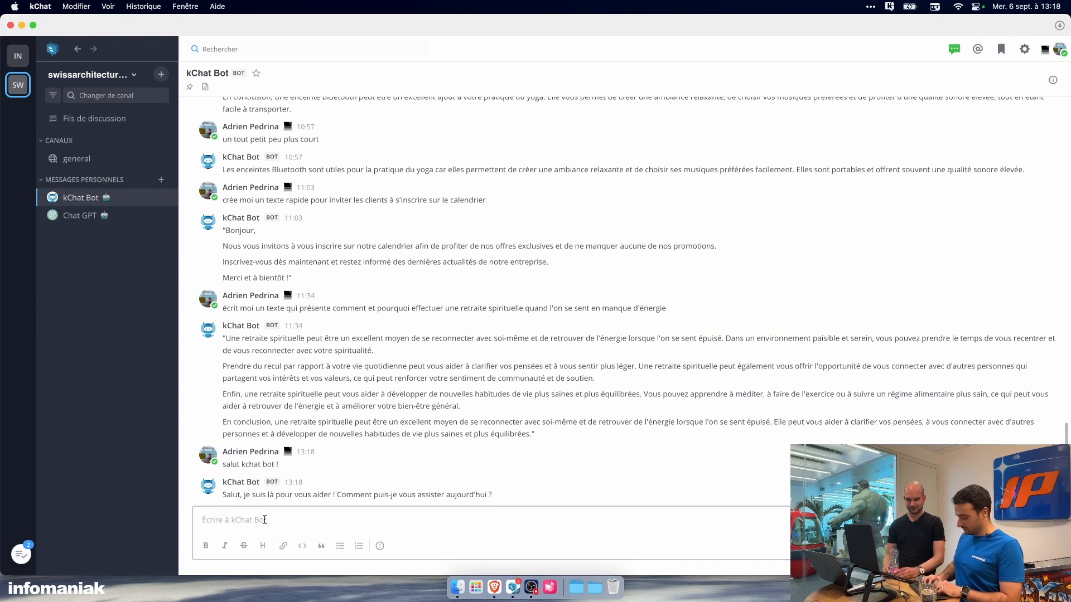
Step: Send the bot "nous sommes en train de créer un site internet et on aurait besoin d'un texte d'introduction pour la home page"
type("n")
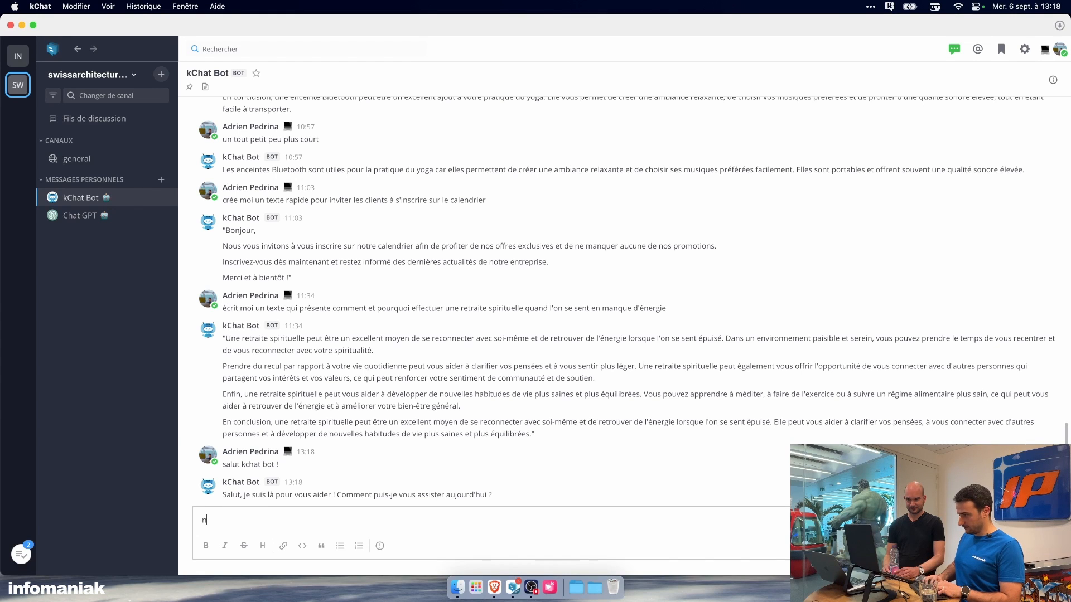
type("ous sommes en t")
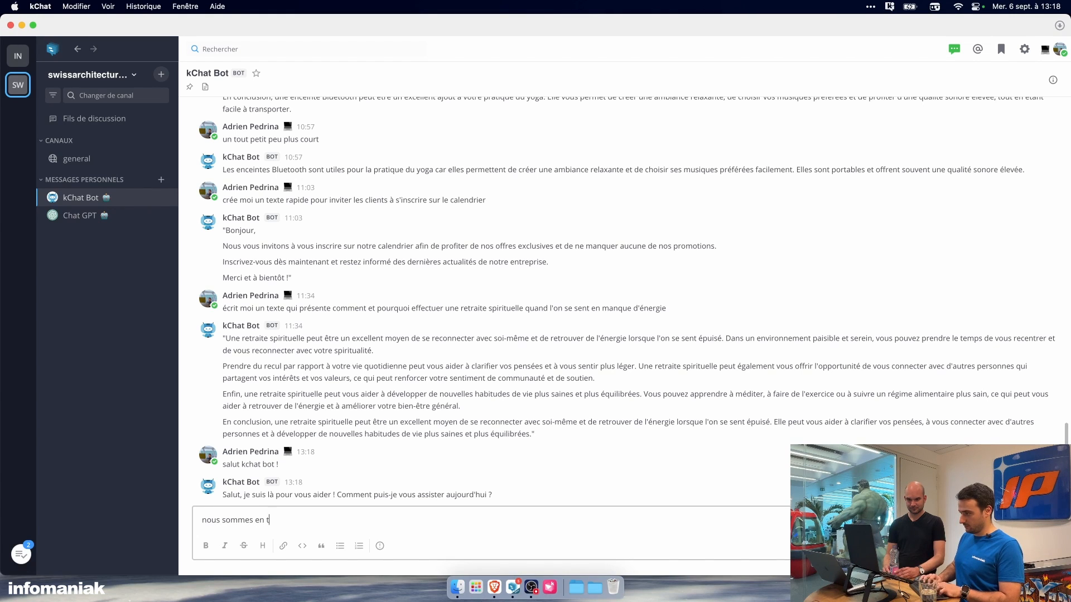
type("rain de créer un site ")
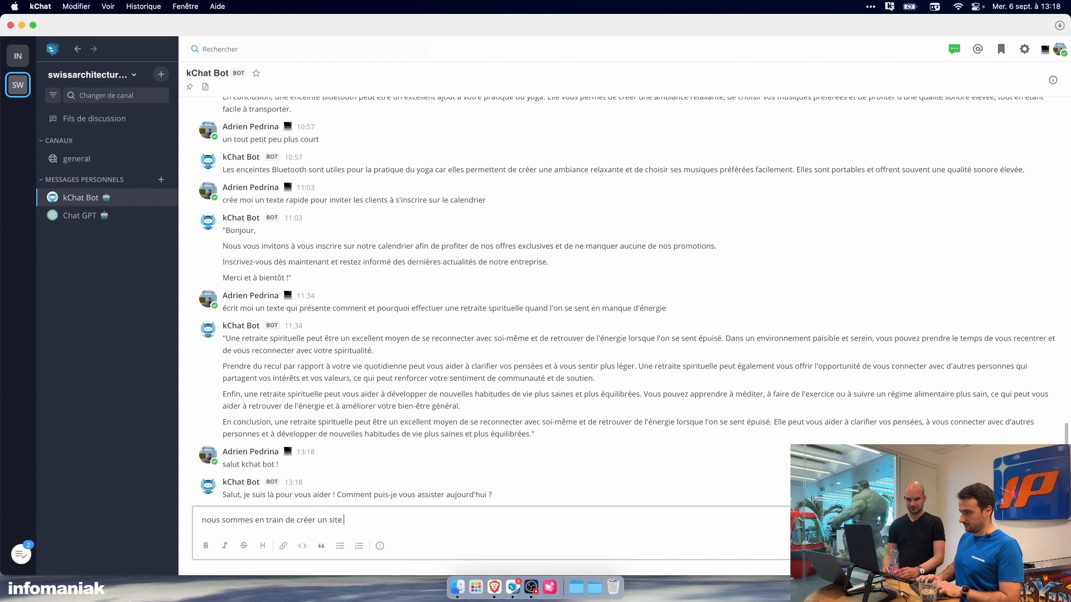
type("internet et on aur")
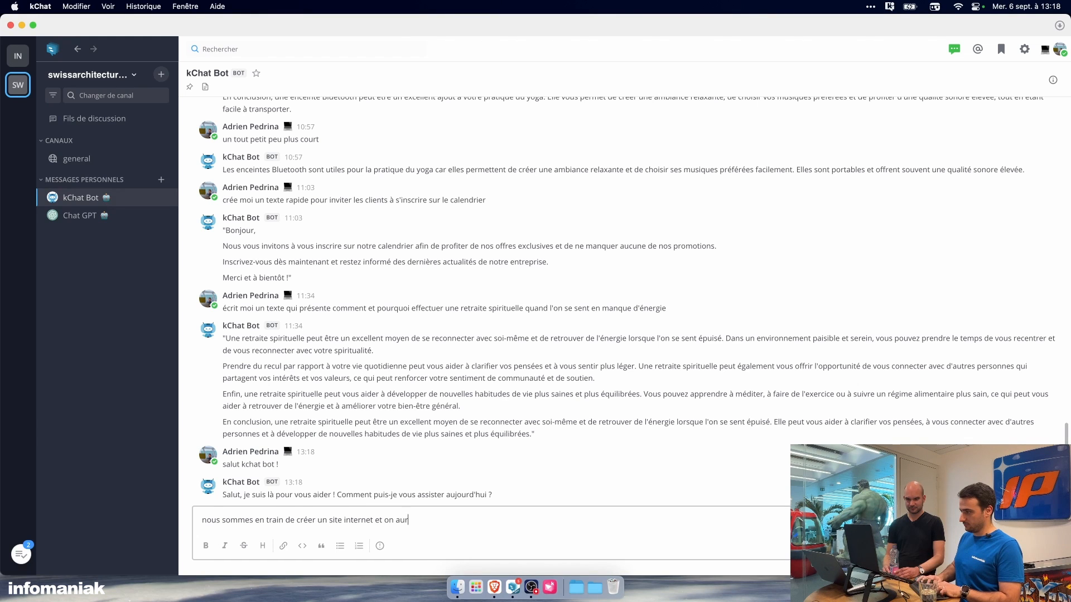
type("ait besoin d'un te")
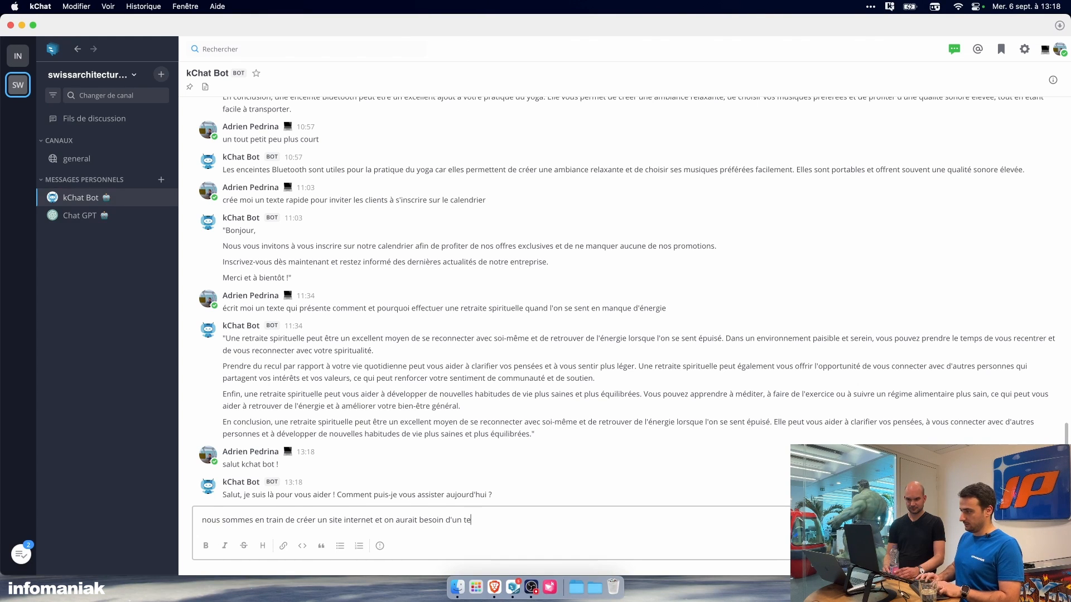
type("xte d'introduction pour la g")
key("BackSpace")
type("home page,")
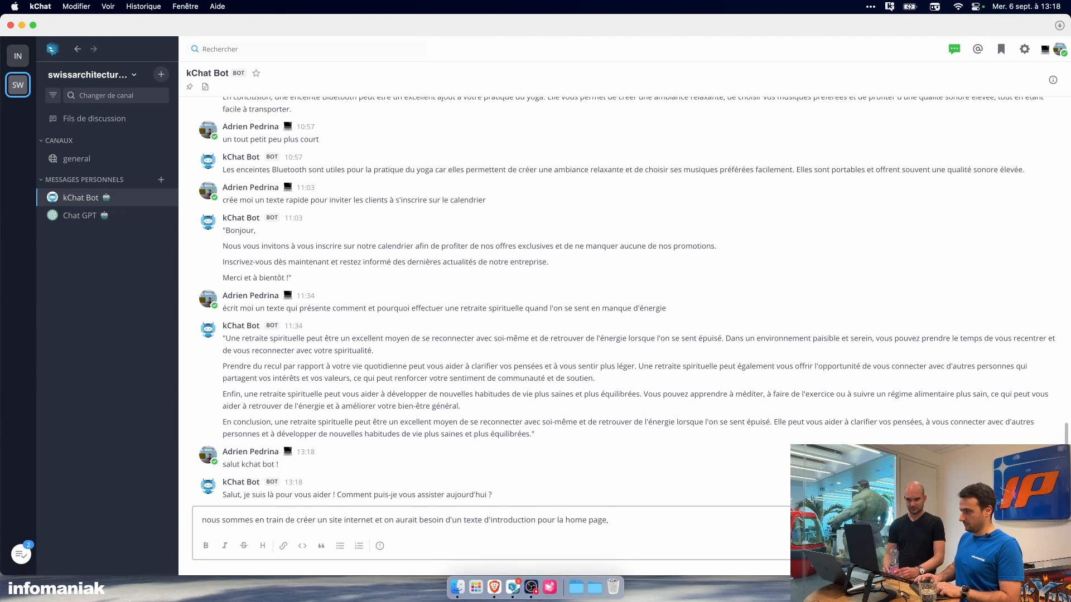
key("Return")
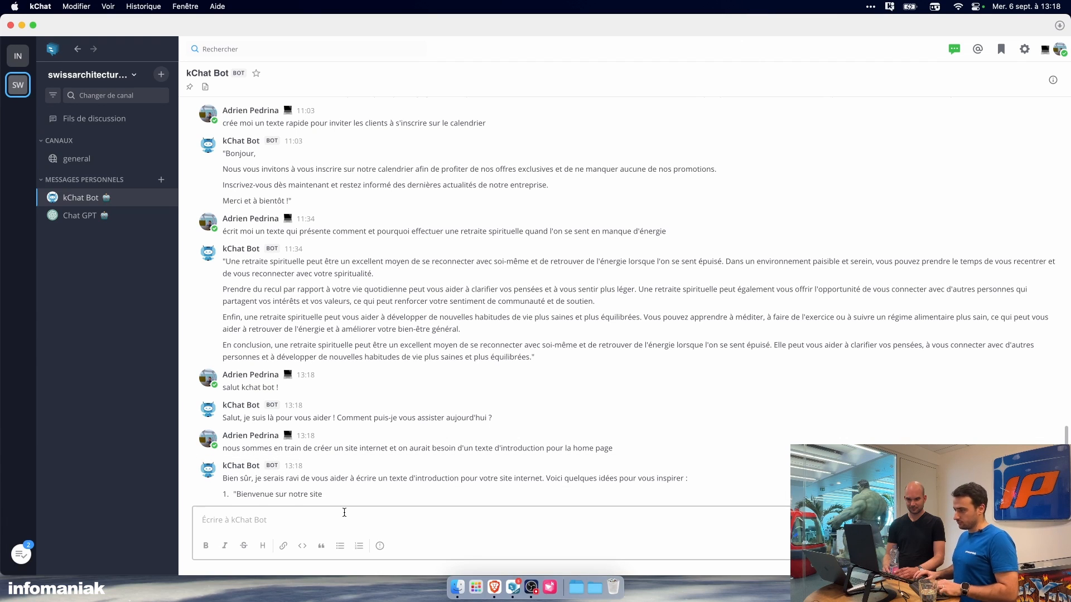
Step: Send the bot "entendu, c'est un site de yoga et j'aimerais que tu crées un texte qui explique les bienfaits du yoga"
type("e")
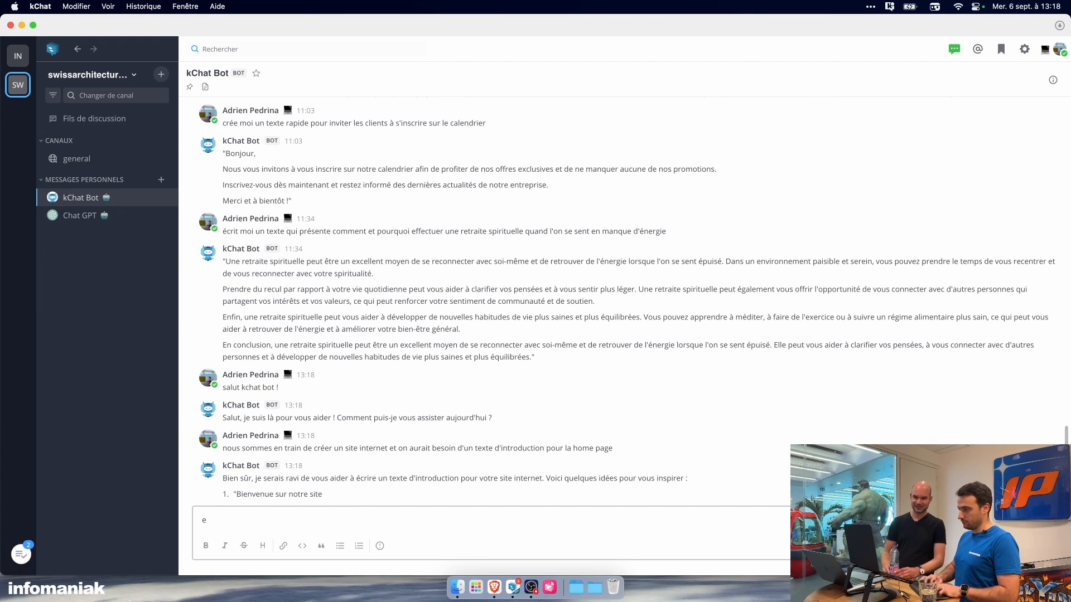
type("tnntendu, c'est u")
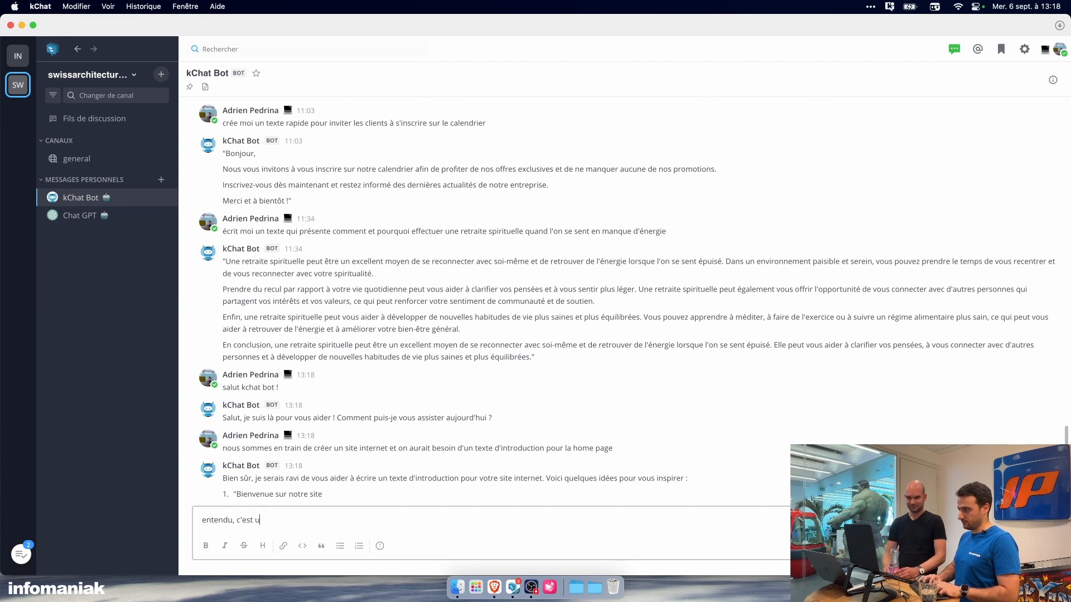
type("n site de yogas")
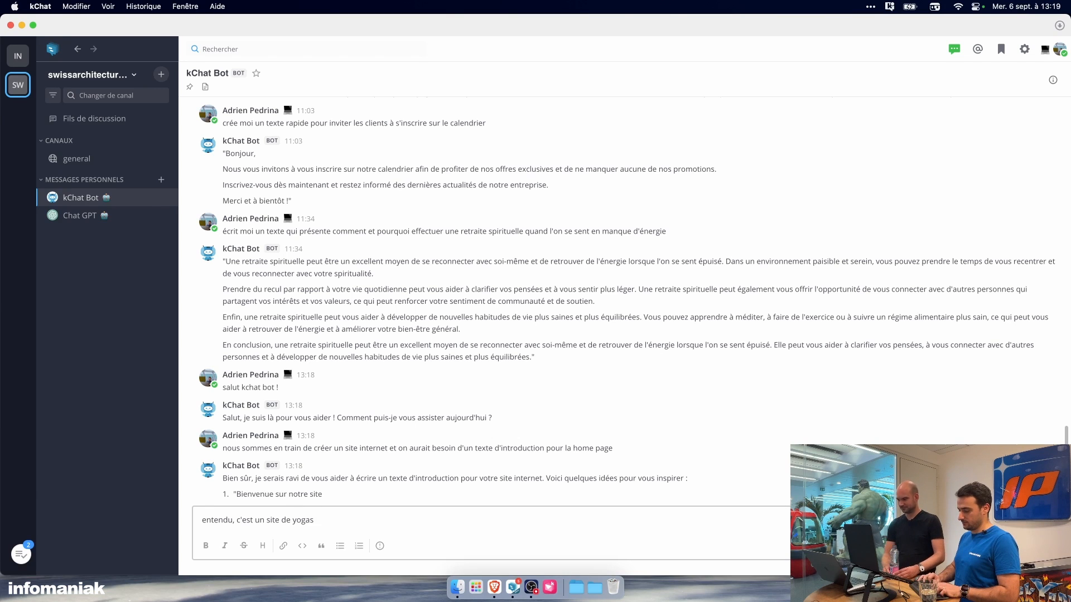
key("BackSpace")
type("et j'aiumera")
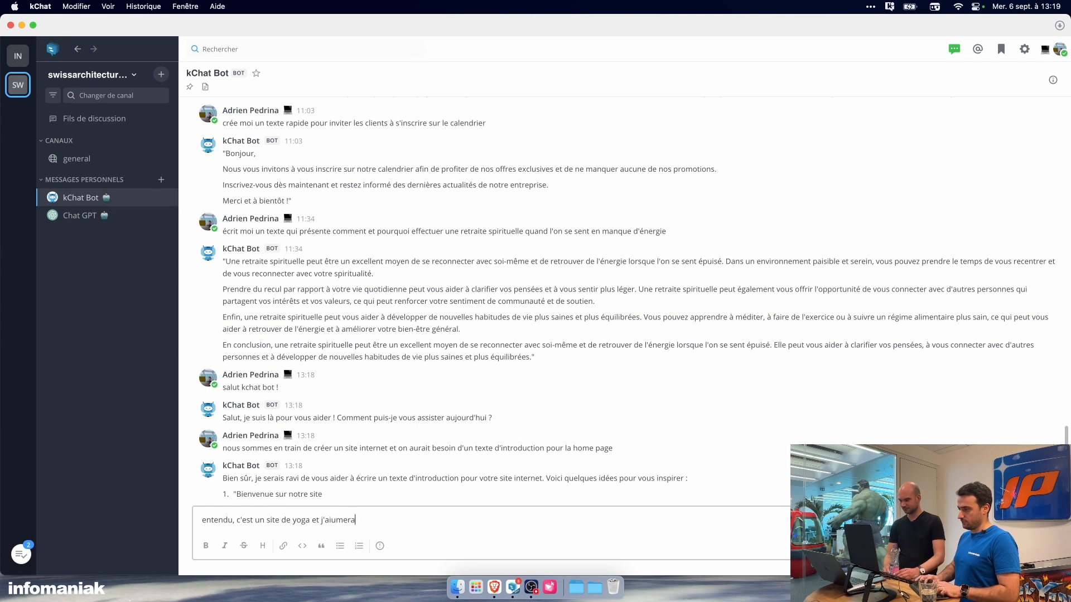
key("BackSpace")
key("BackSpace")
key("BackSpace")
key("BackSpace")
type("merais qu")
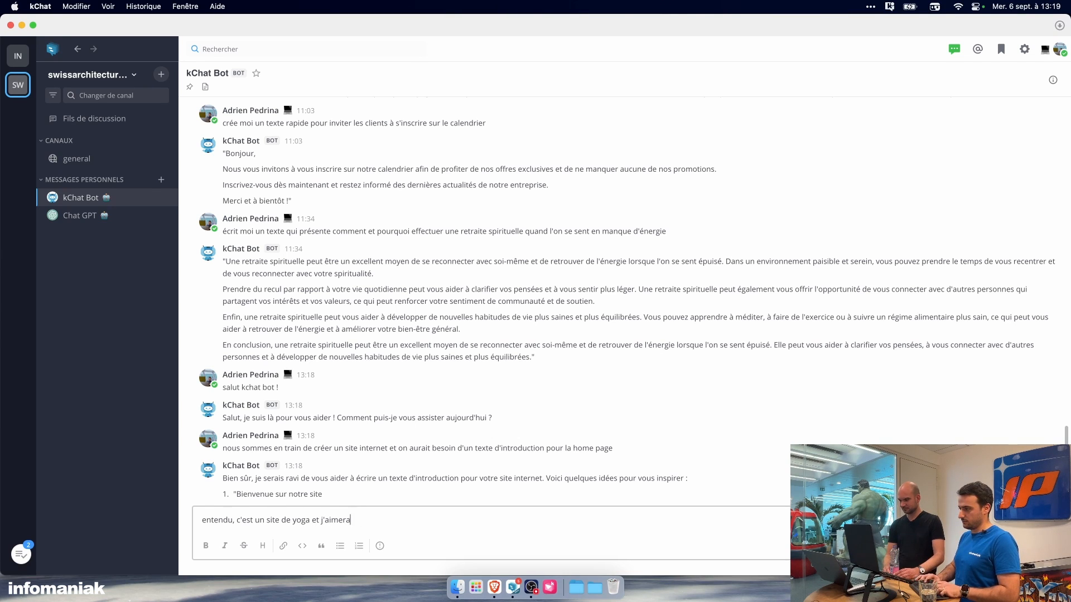
type("e tu crées un t")
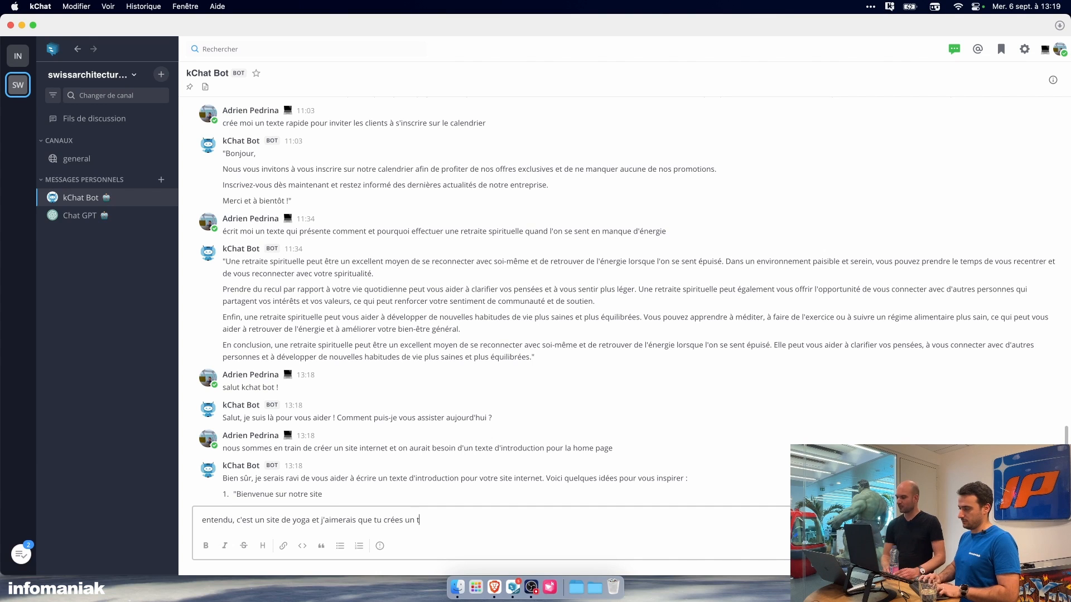
type("exte qui ")
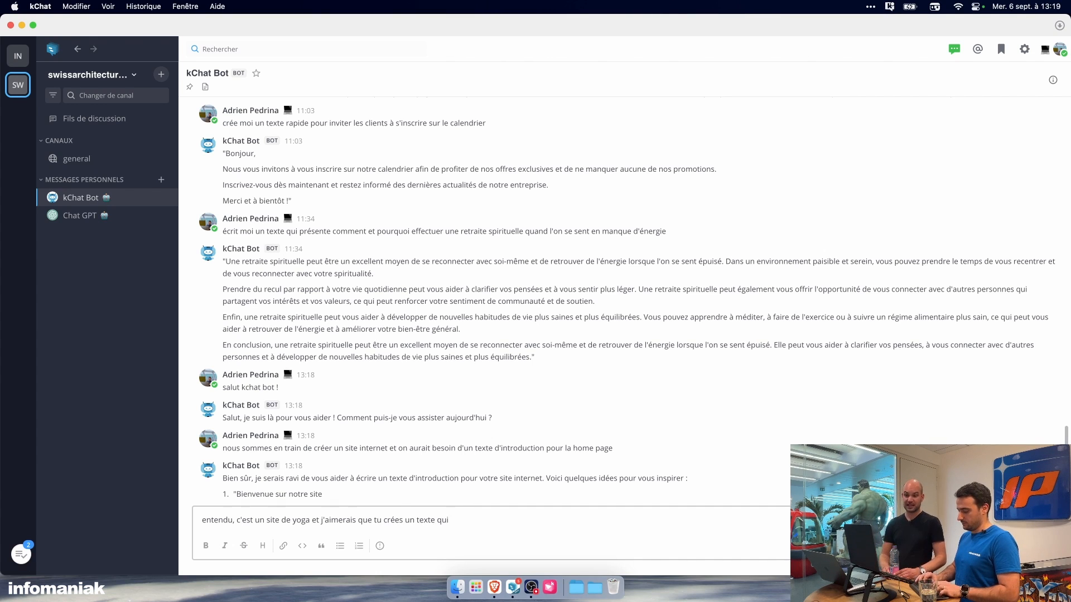
type("explqiue")
key("BackSpace")
key("BackSpace")
key("BackSpace")
key("BackSpace")
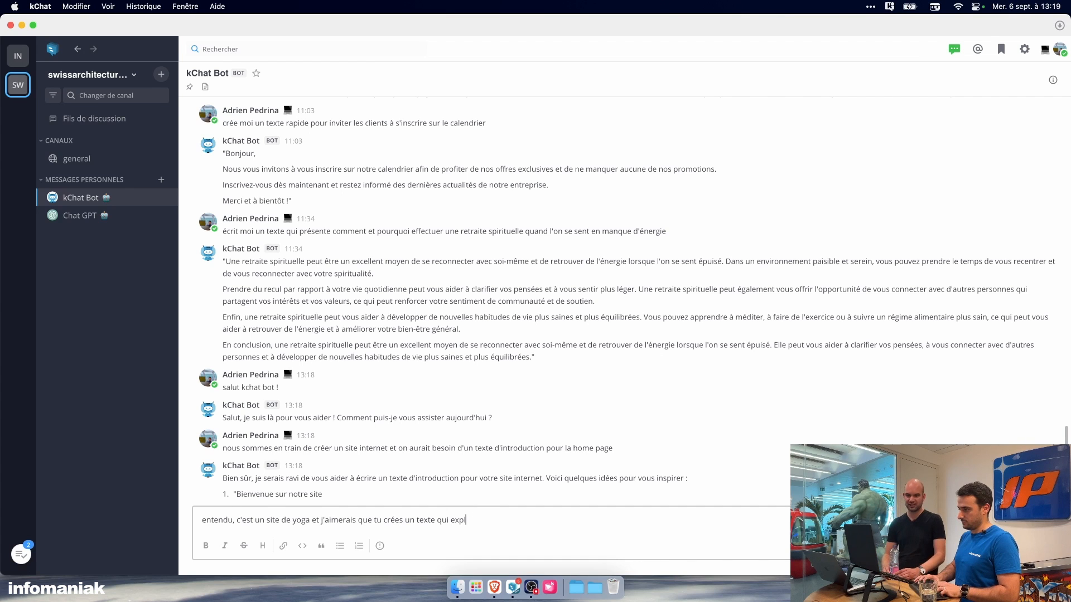
type("ique les bienfai")
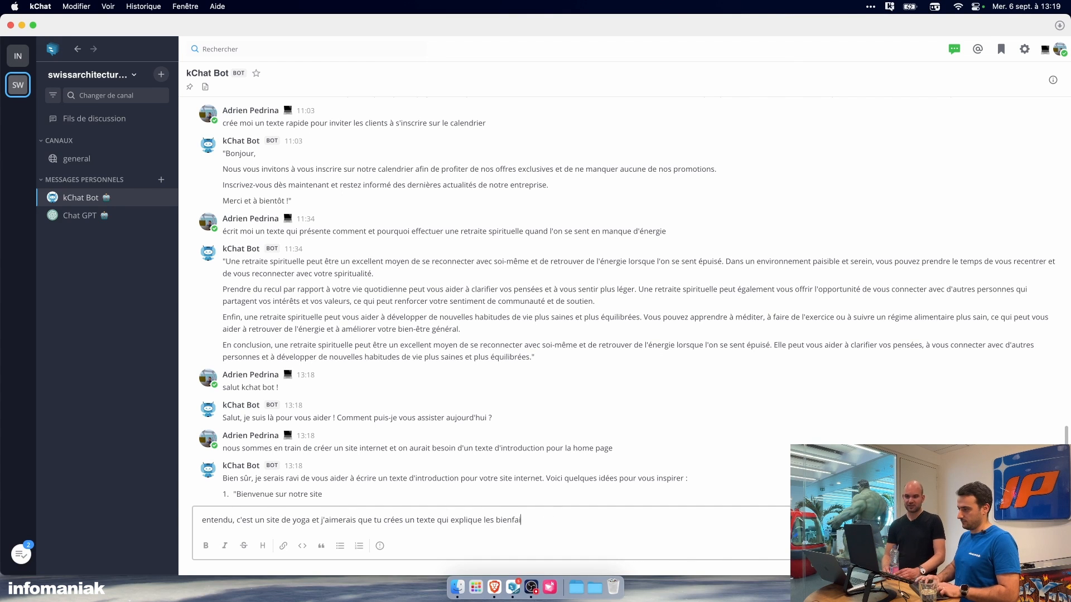
type("ts du yoga")
key("Return")
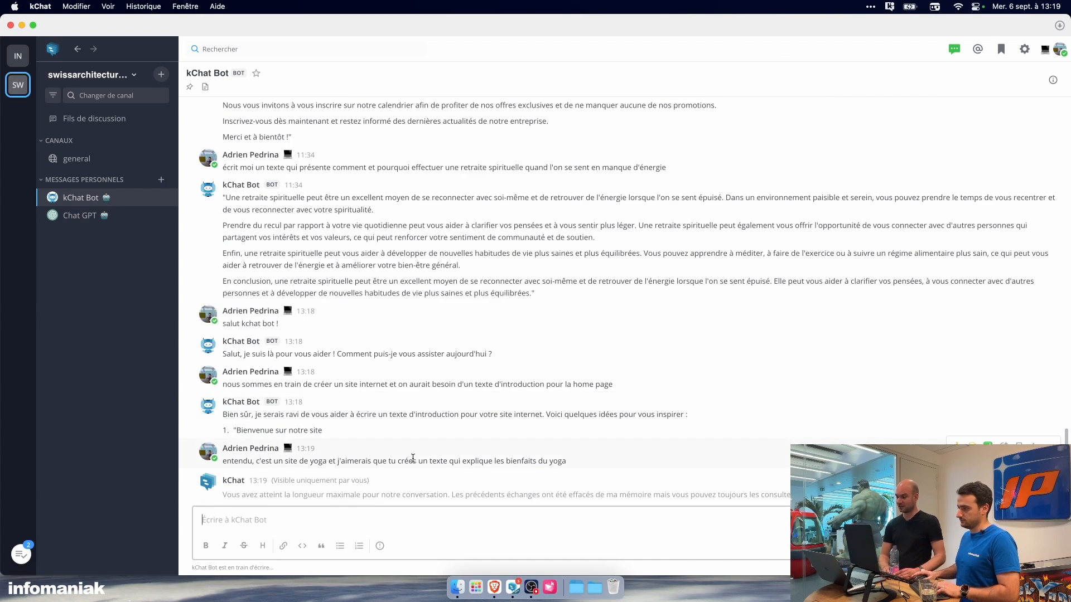
Step: Switch to the site editor in Brave, clear the placeholder paragraph under the Accueil heading and expand its text formatting options
left_click(497, 584)
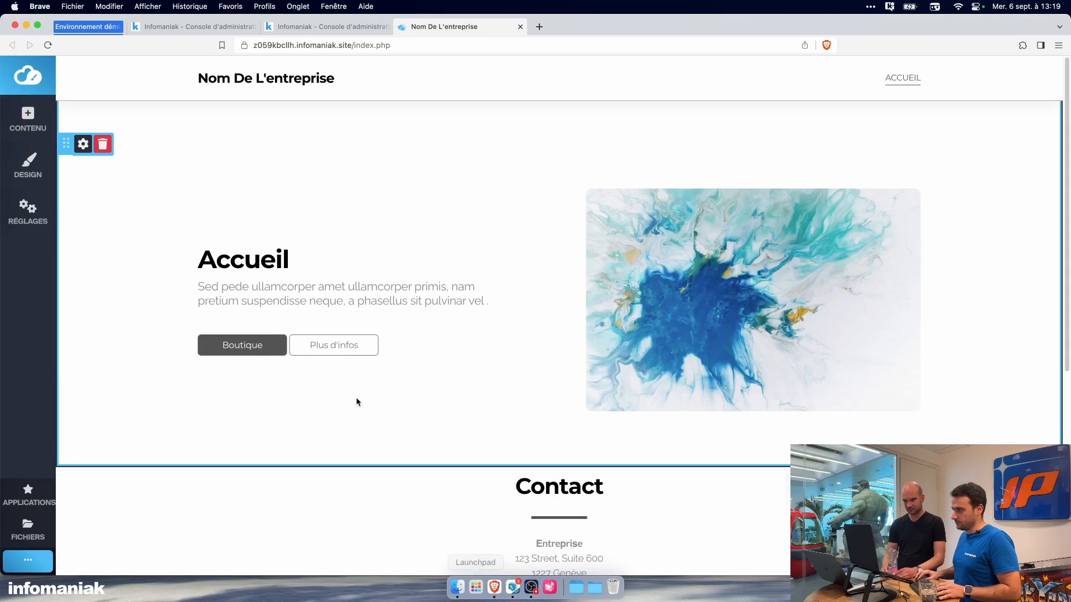
left_click(352, 287)
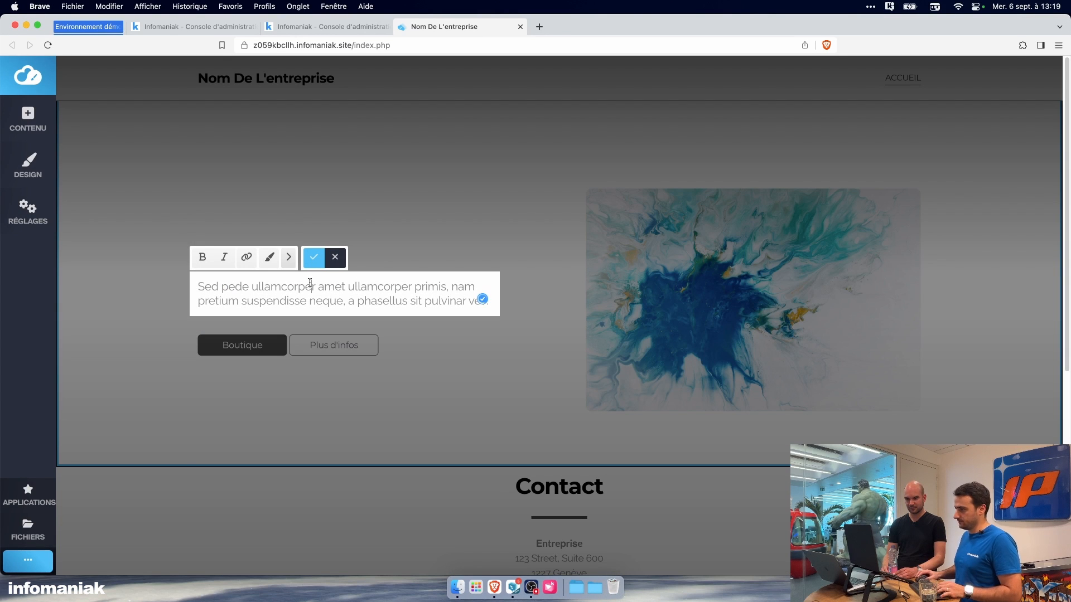
key("super+a")
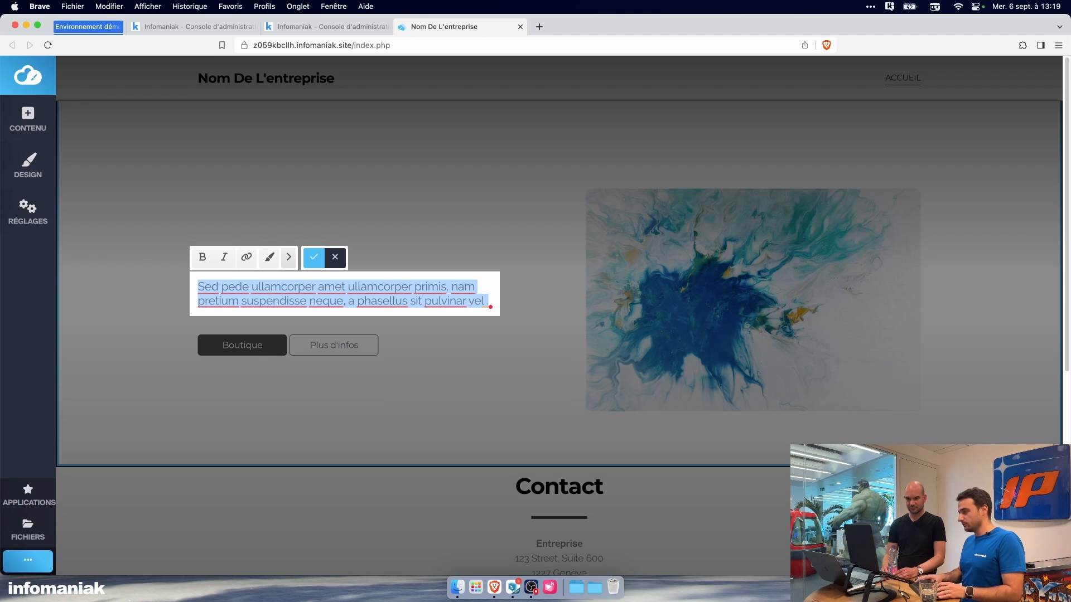
key("BackSpace")
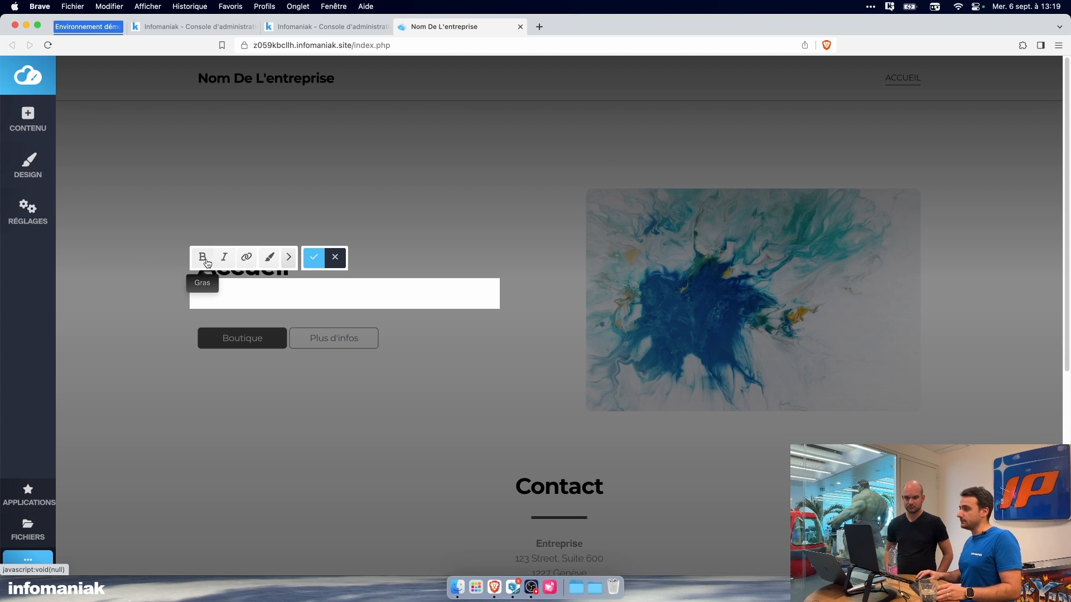
left_click(289, 260)
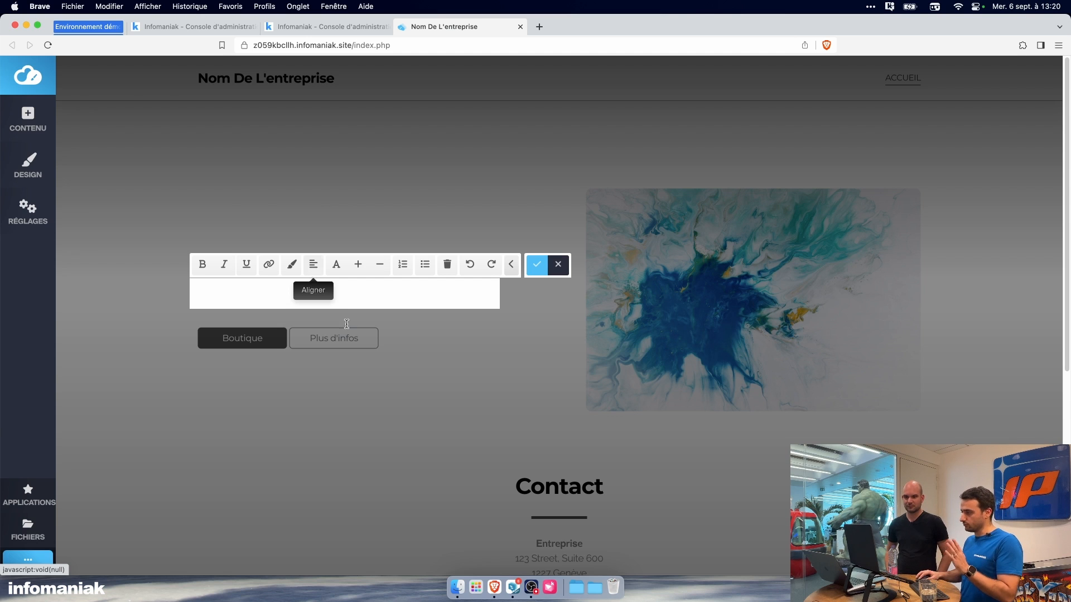
Step: Copy the first paragraph of the kChat Bot's yoga text and paste it into the empty Accueil paragraph in Brave
left_click(512, 587)
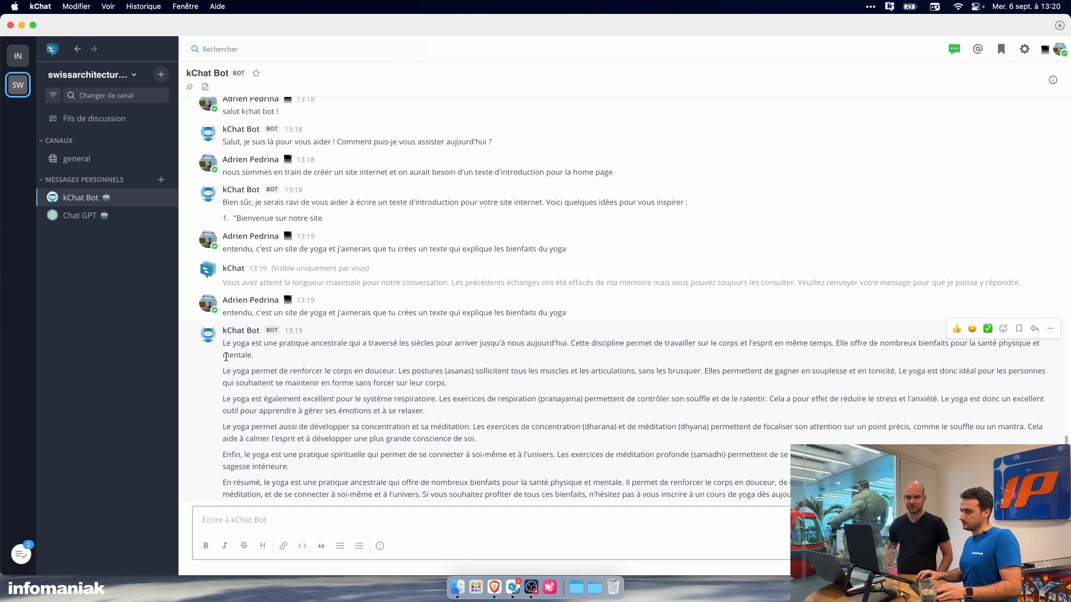
left_click_drag(223, 343, 265, 356)
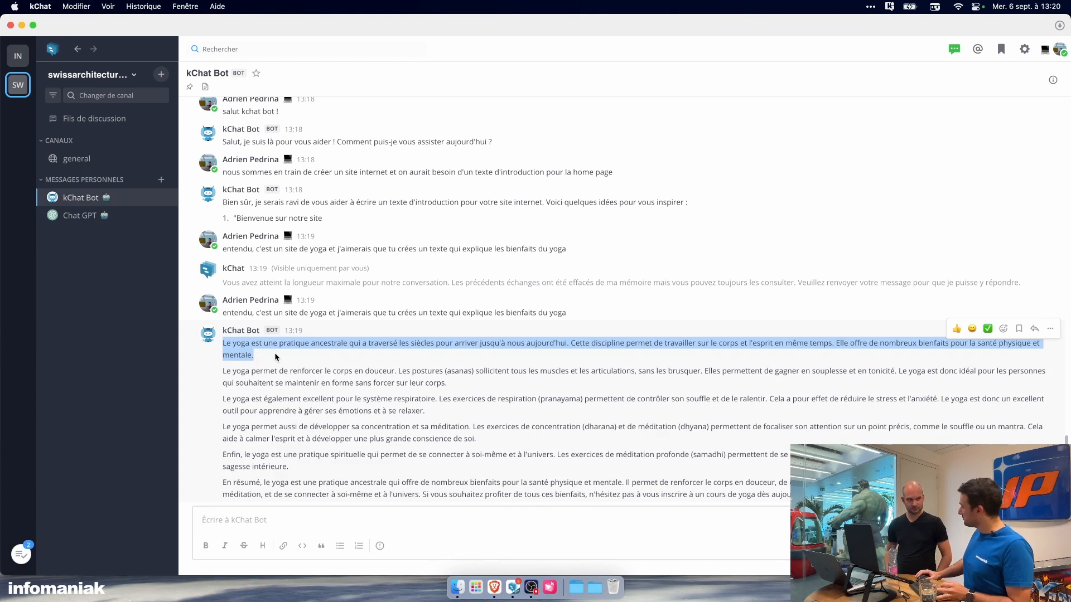
left_click(494, 583)
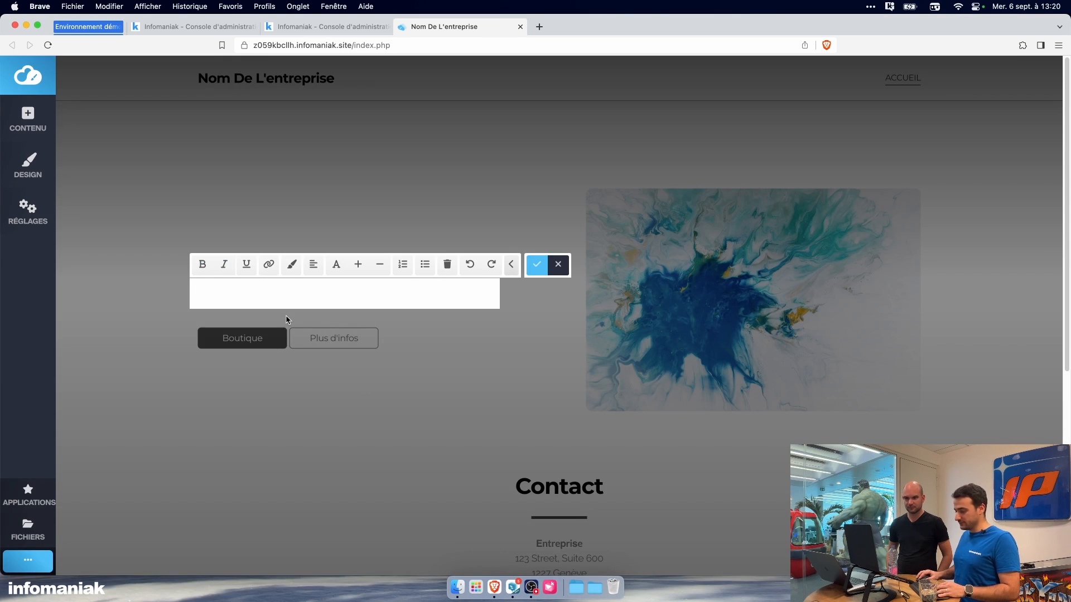
key("super+v")
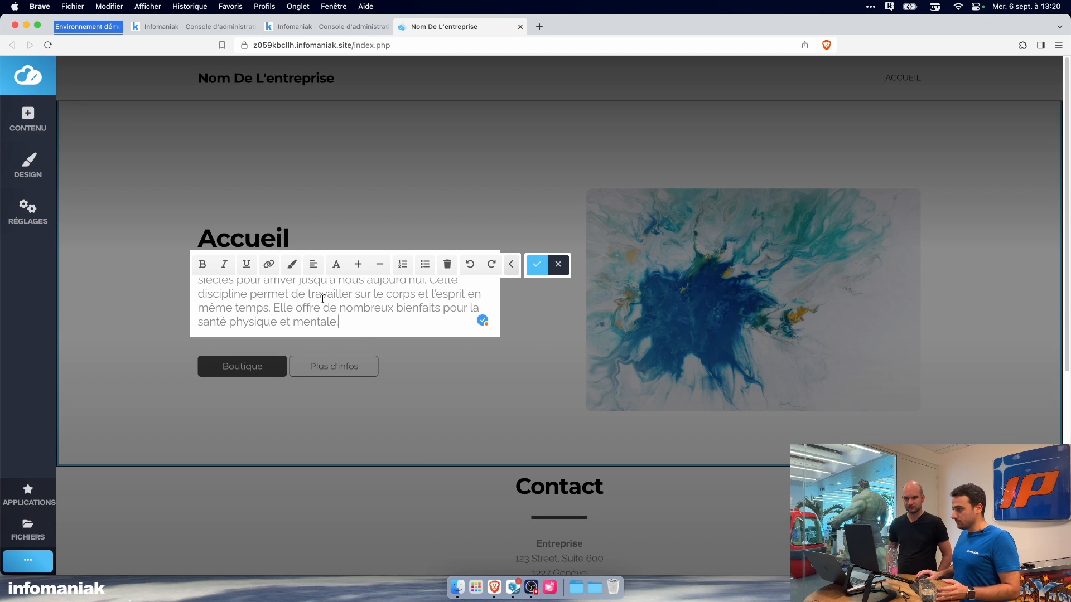
Step: Justify the pasted yoga paragraph and make its text slightly larger
left_click(313, 264)
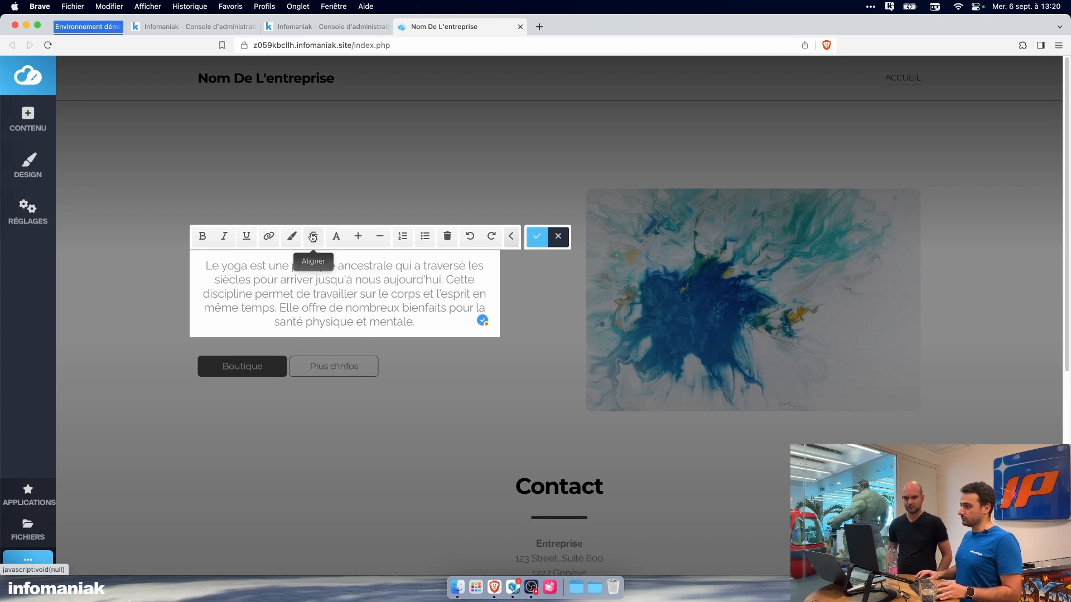
left_click(314, 238)
left_click(315, 239)
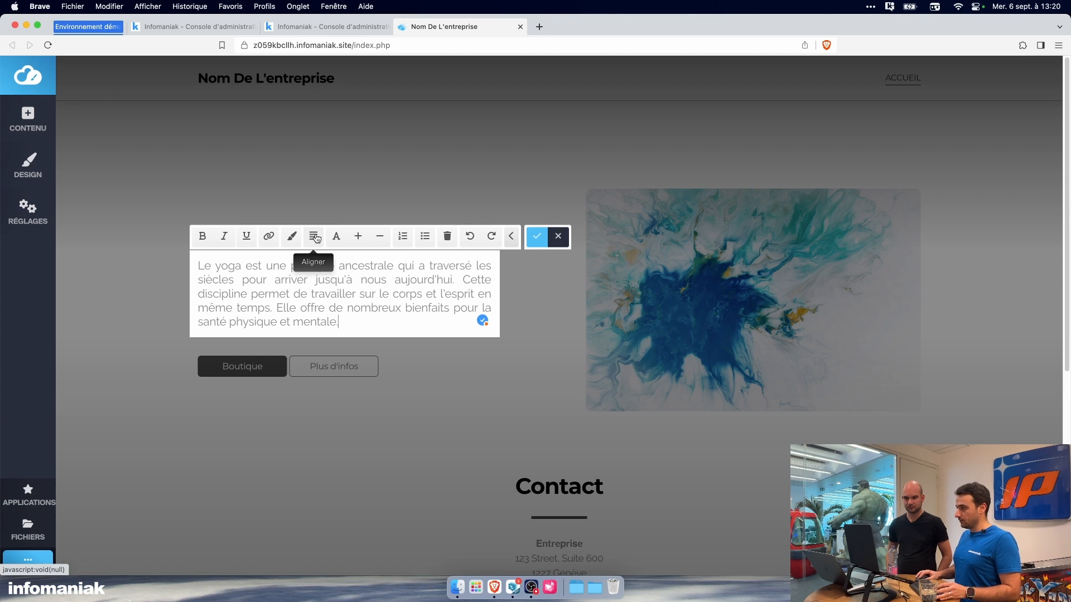
left_click(359, 243)
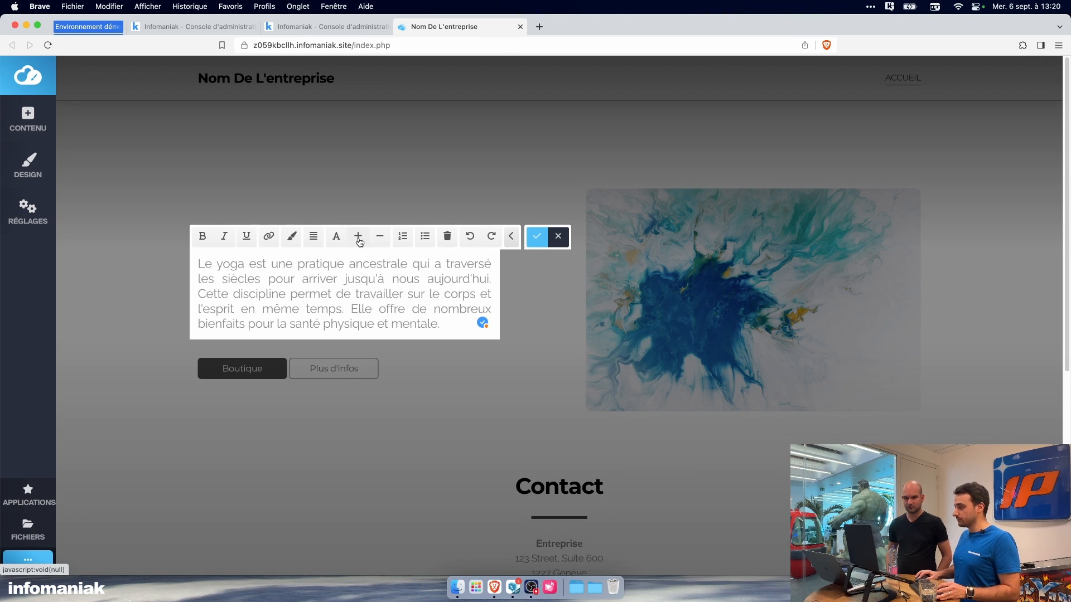
left_click(359, 243)
left_click(377, 244)
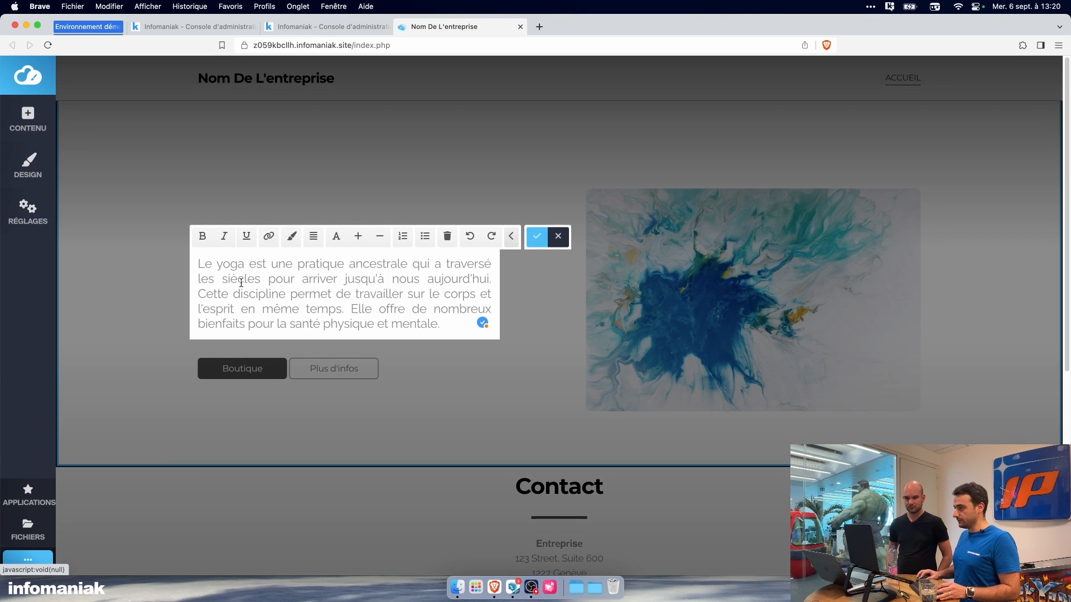
Step: Browse the fonts available for the whole yoga paragraph without choosing one, and close the text editing
left_click_drag(440, 324, 206, 258)
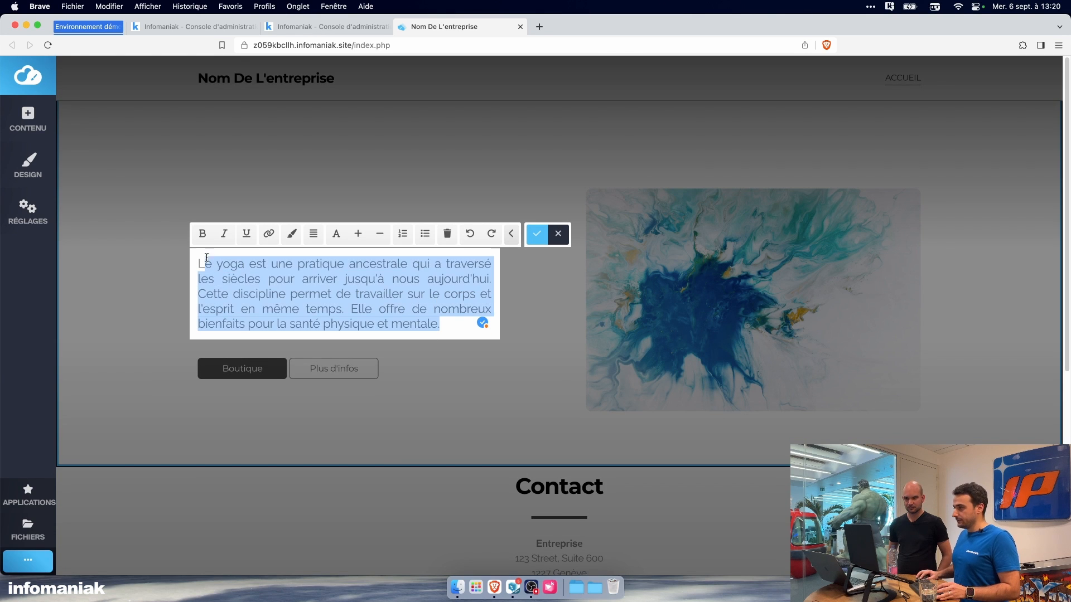
left_click(330, 237)
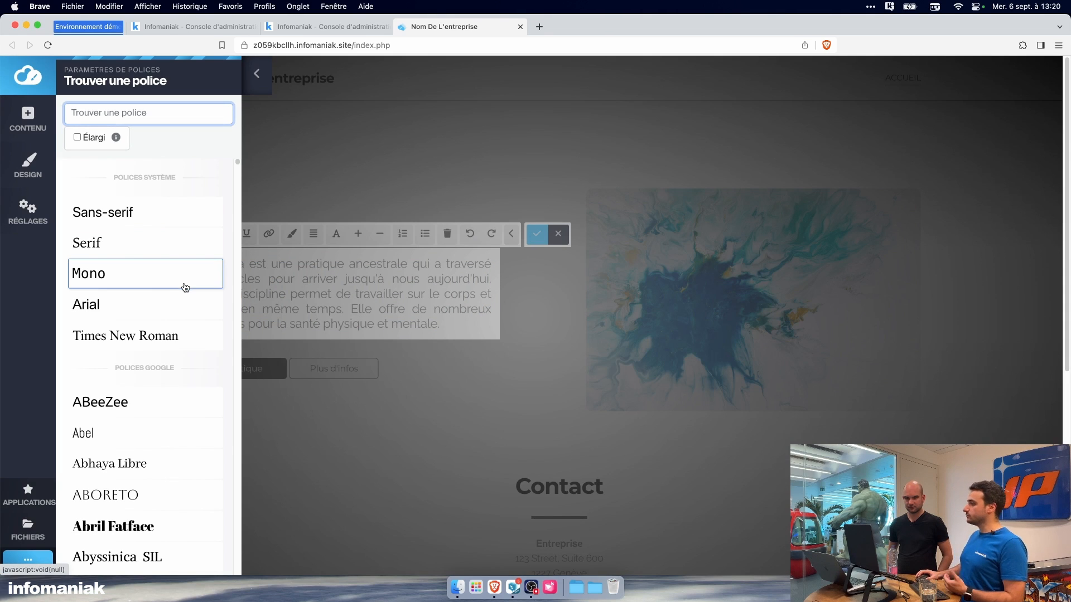
scroll(182, 301, "down", 15)
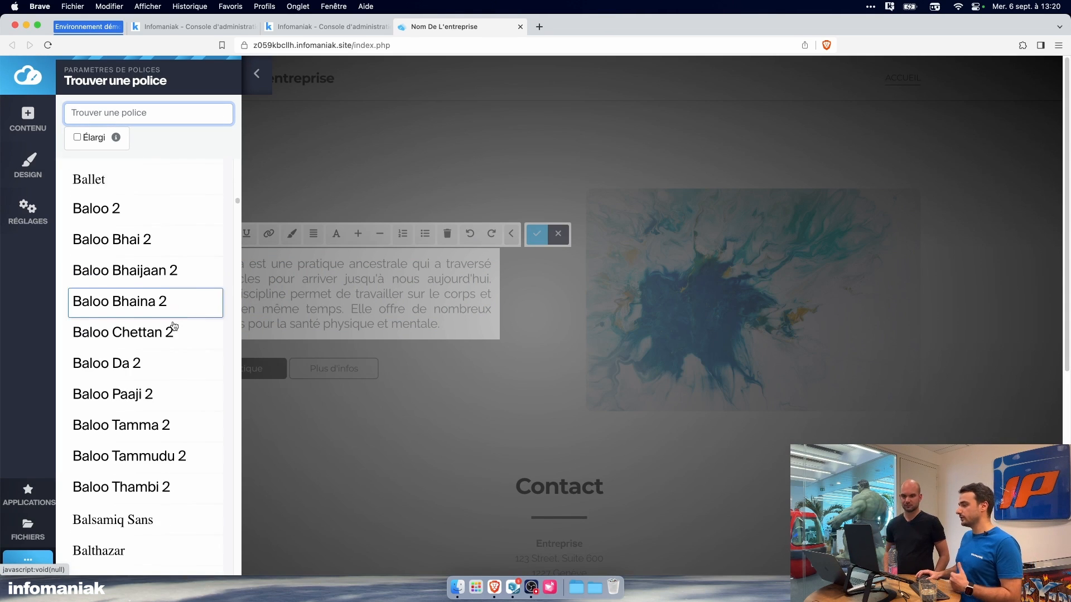
scroll(175, 327, "down", 20)
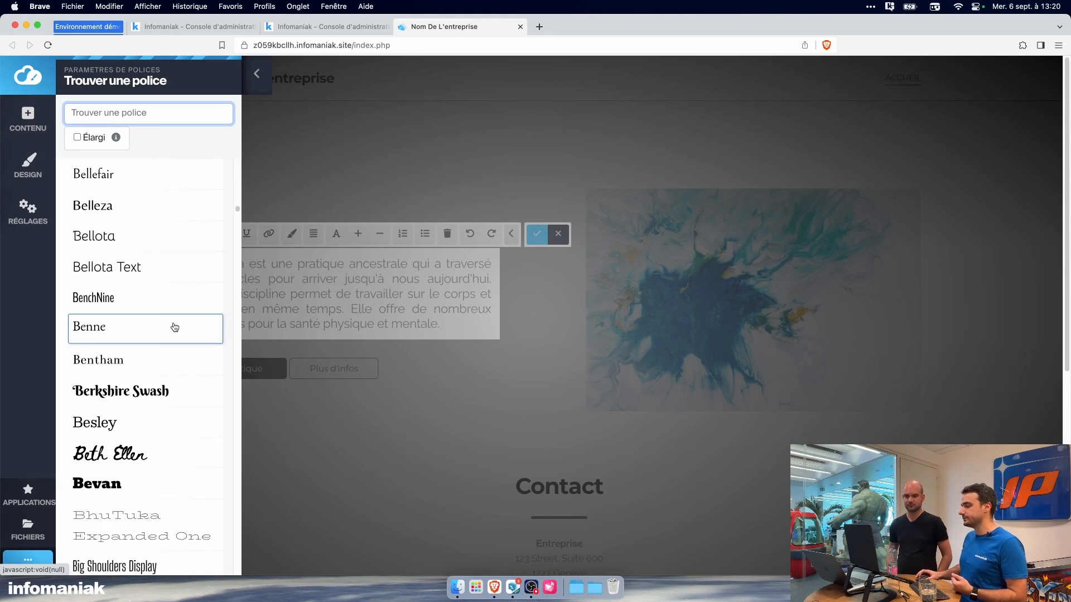
scroll(175, 327, "down", 10)
scroll(175, 327, "up", 5)
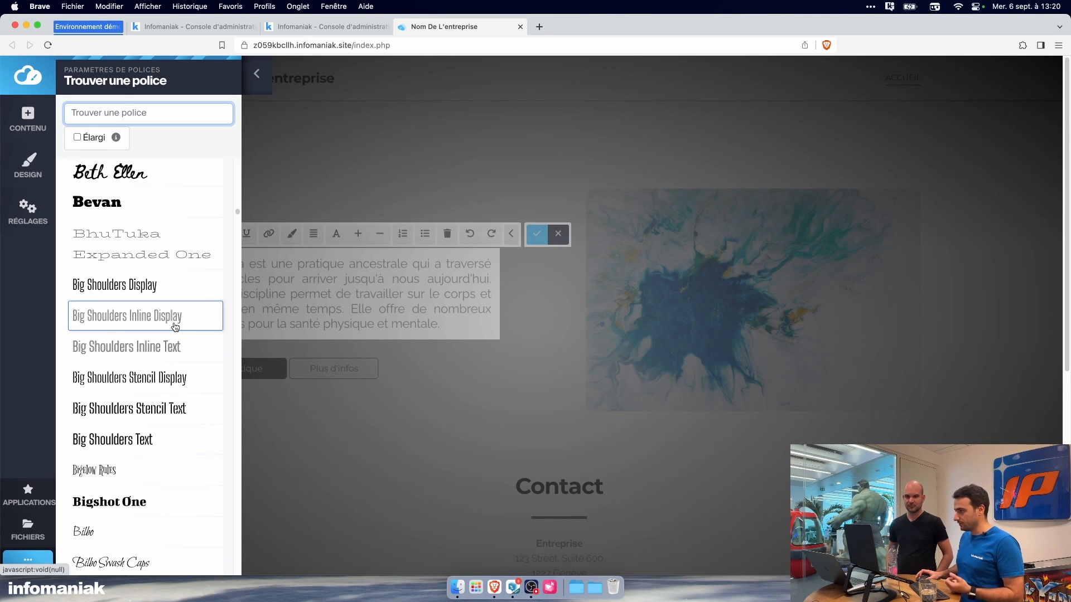
scroll(176, 327, "down", 10)
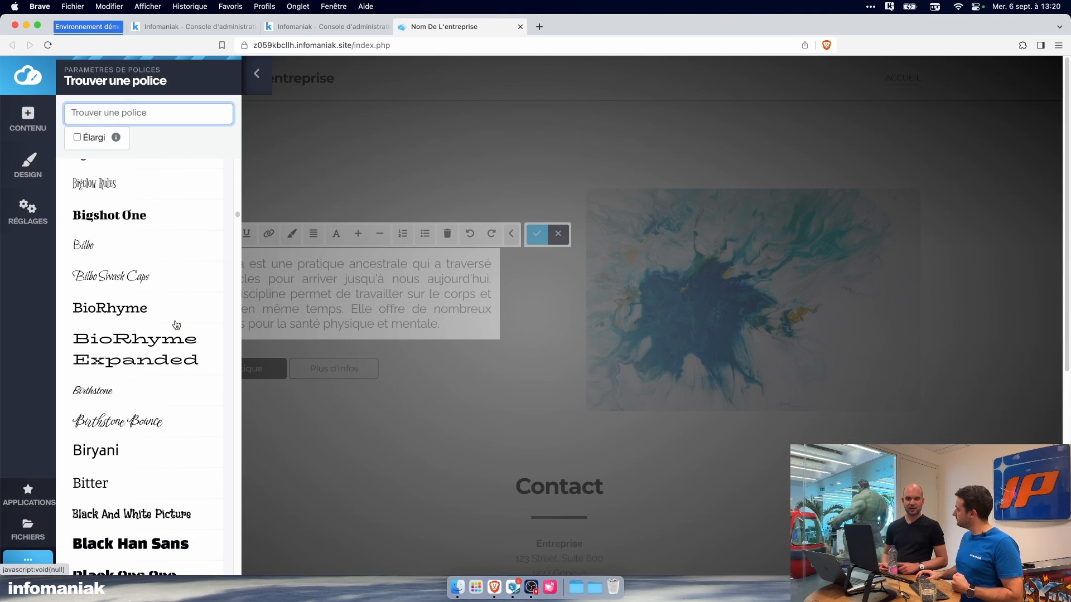
scroll(183, 271, "down", 5)
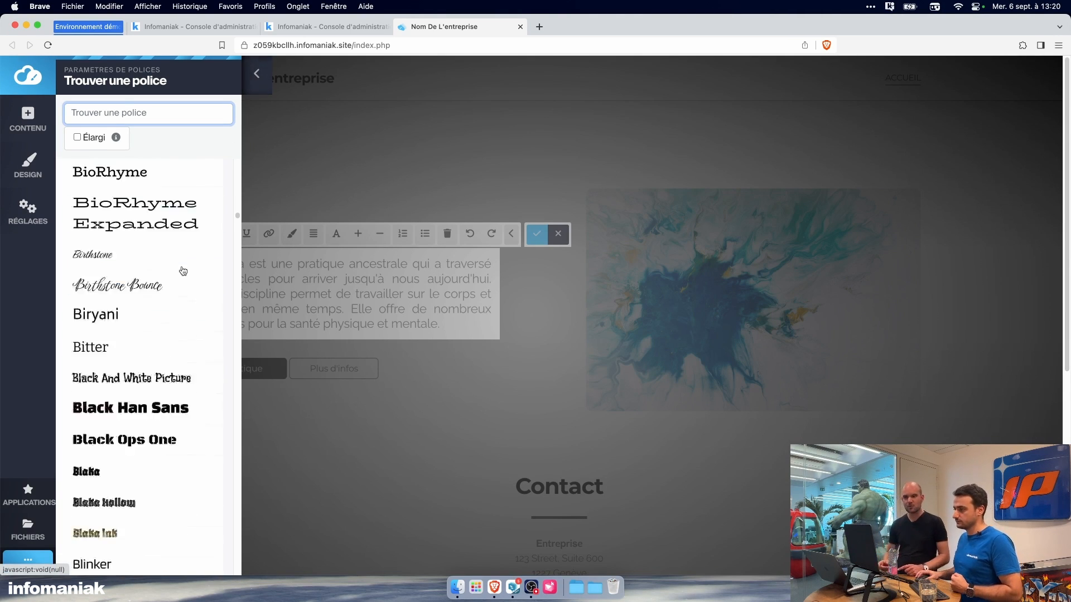
scroll(183, 271, "down", 12)
scroll(183, 271, "down", 3)
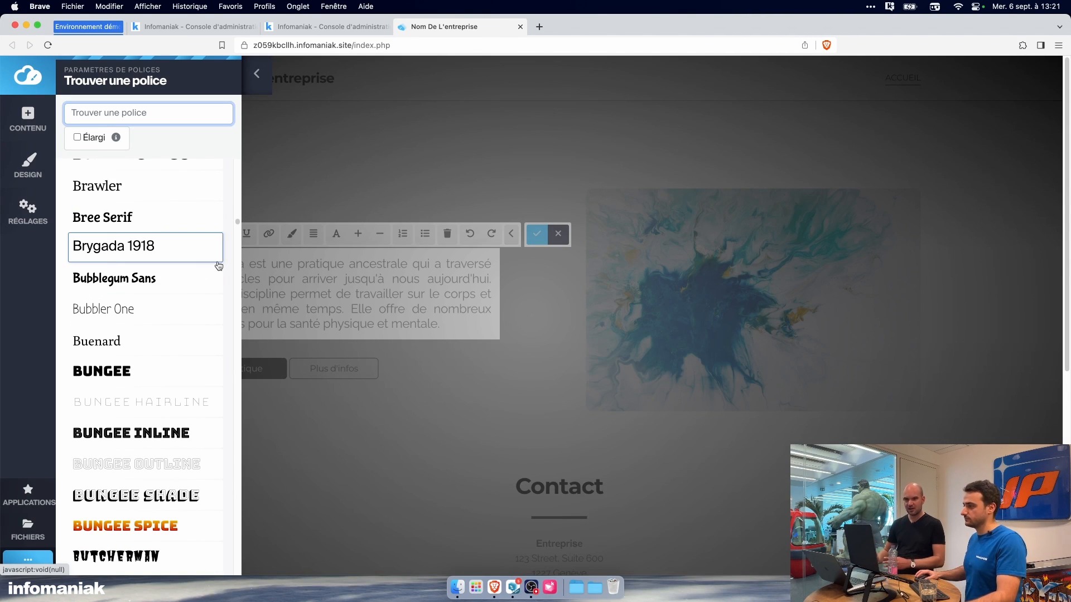
left_click(256, 73)
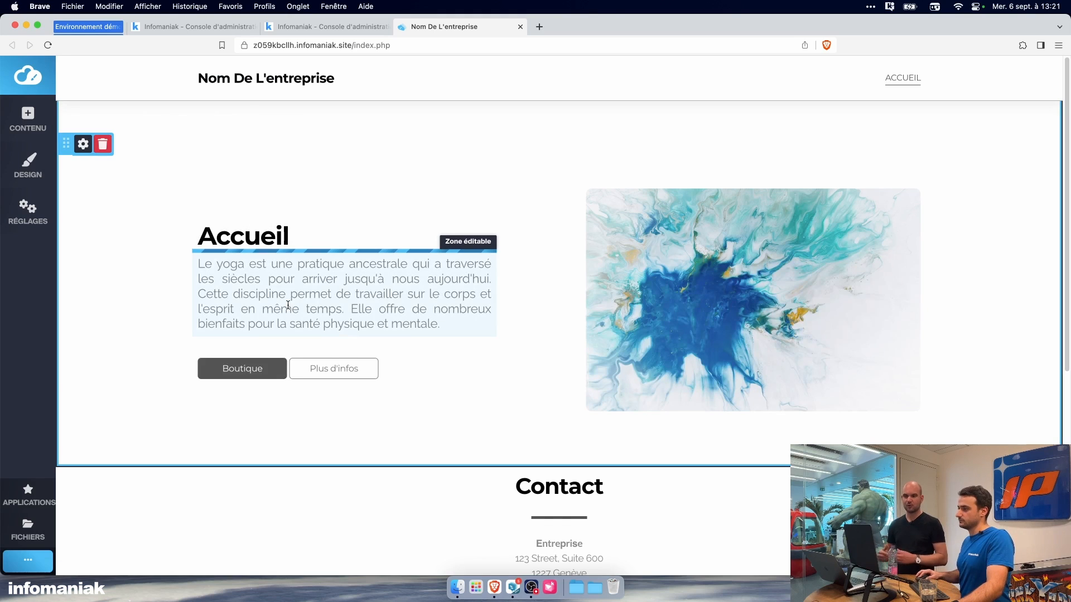
left_click(405, 309)
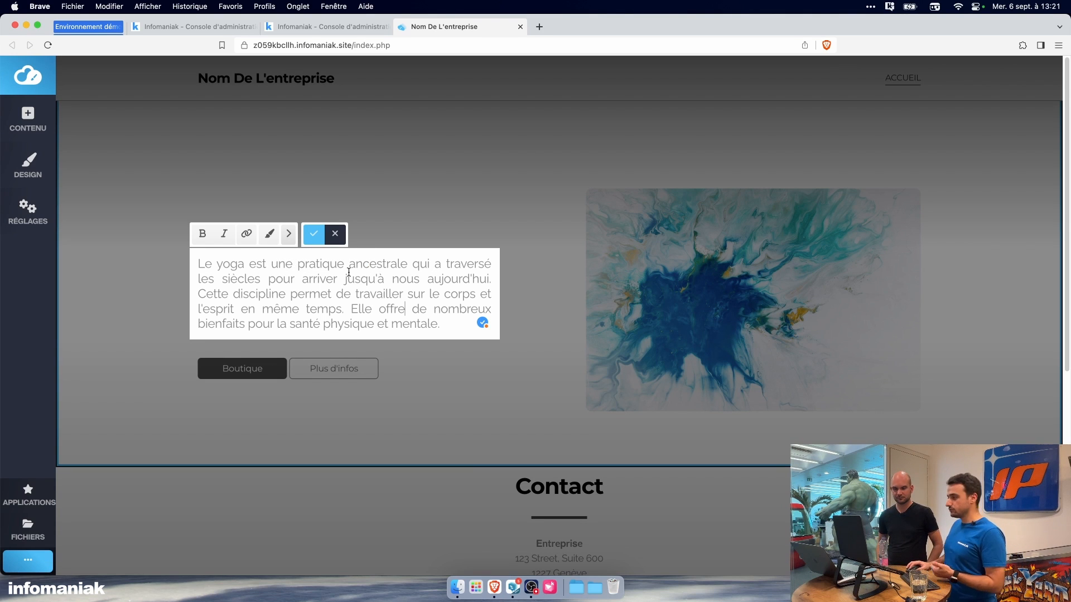
left_click(311, 234)
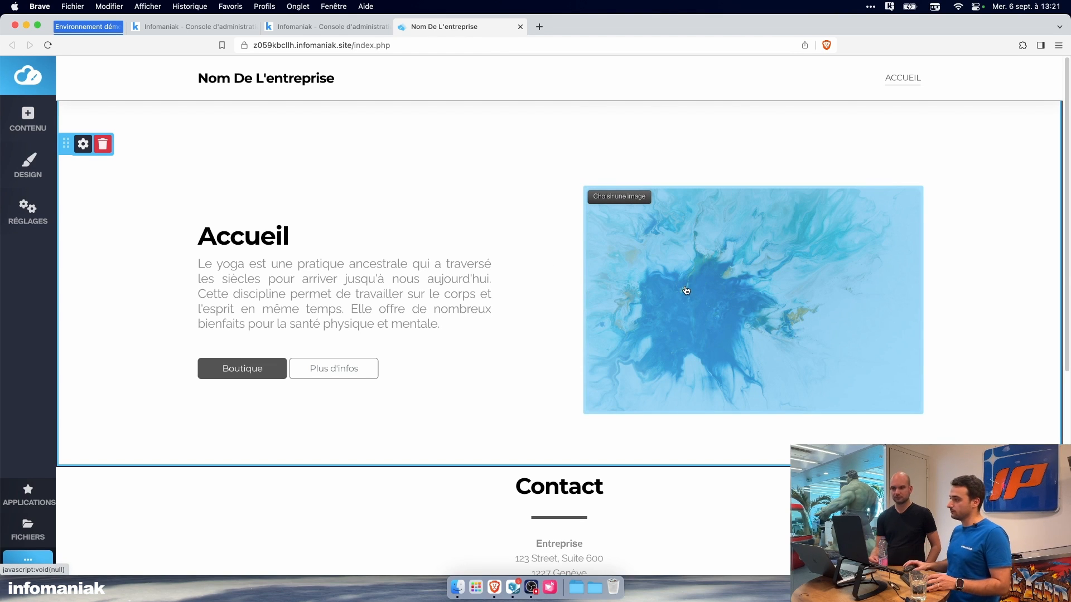
Step: Start uploading a replacement file for the image beside the Accueil text and browse to kDrive's Mon site > Illustrations folder
left_click(642, 202)
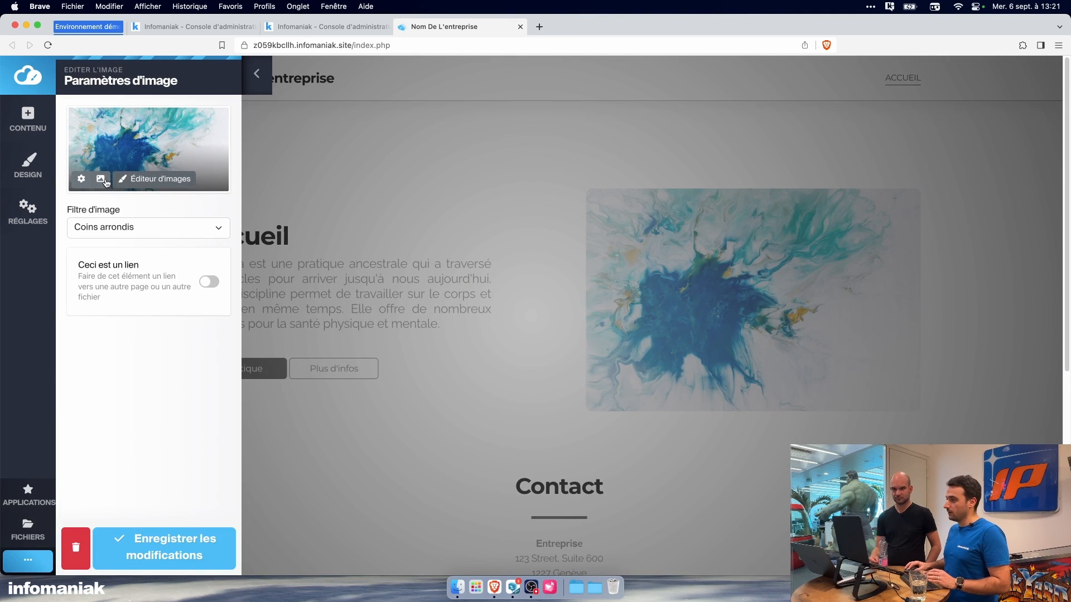
left_click(100, 179)
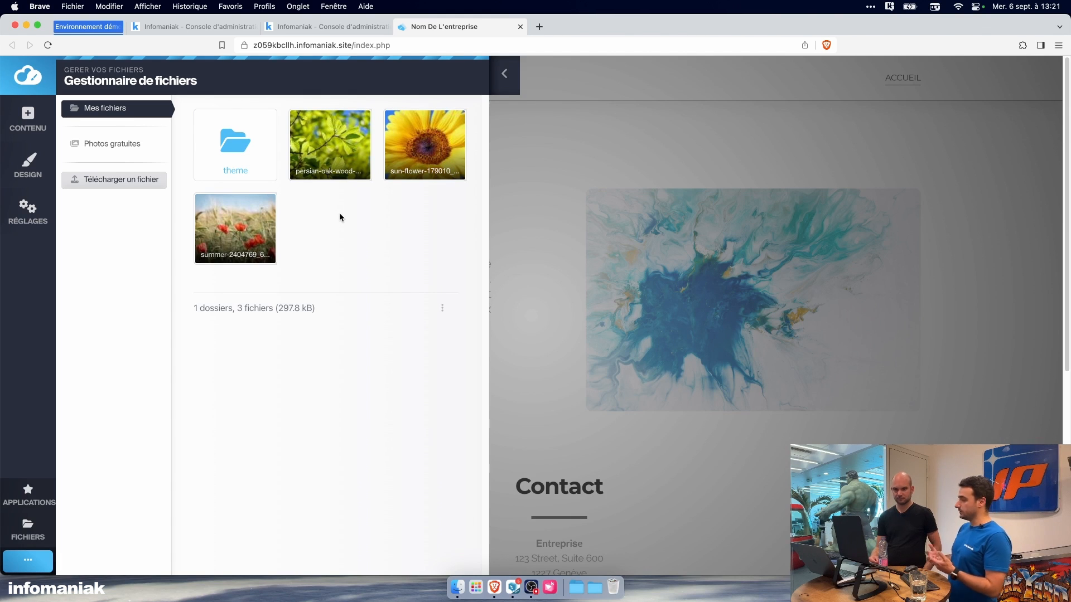
left_click(134, 185)
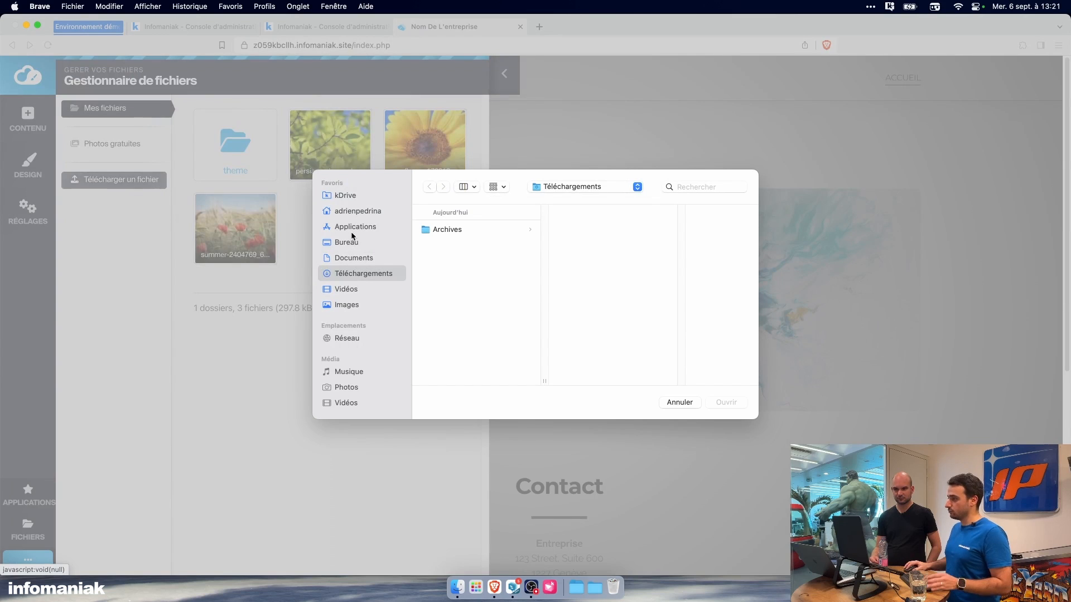
left_click(349, 196)
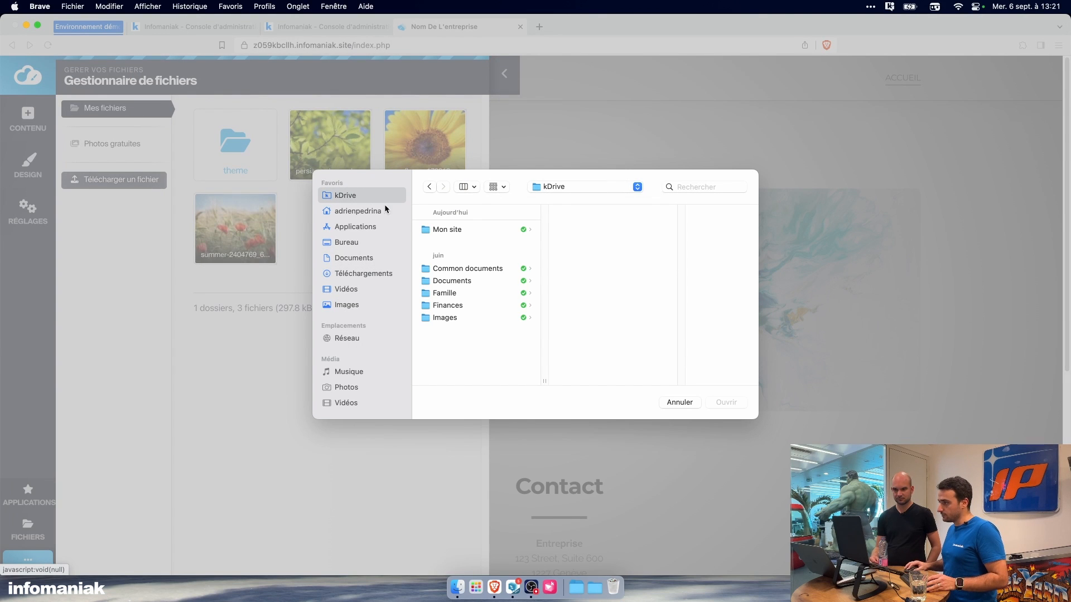
left_click(466, 231)
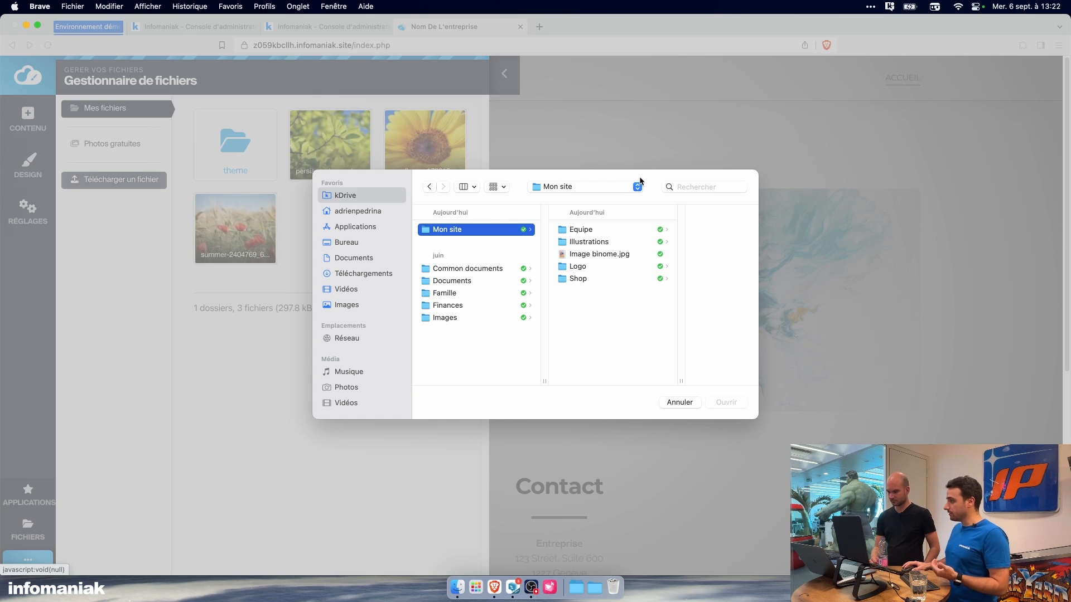
left_click(618, 239)
left_click(565, 231)
left_click(566, 242)
Step: Show the Illustrations folder as icons, upload Image illustration 3.jpg as the new image and save it from the image editor without edits
left_click(496, 187)
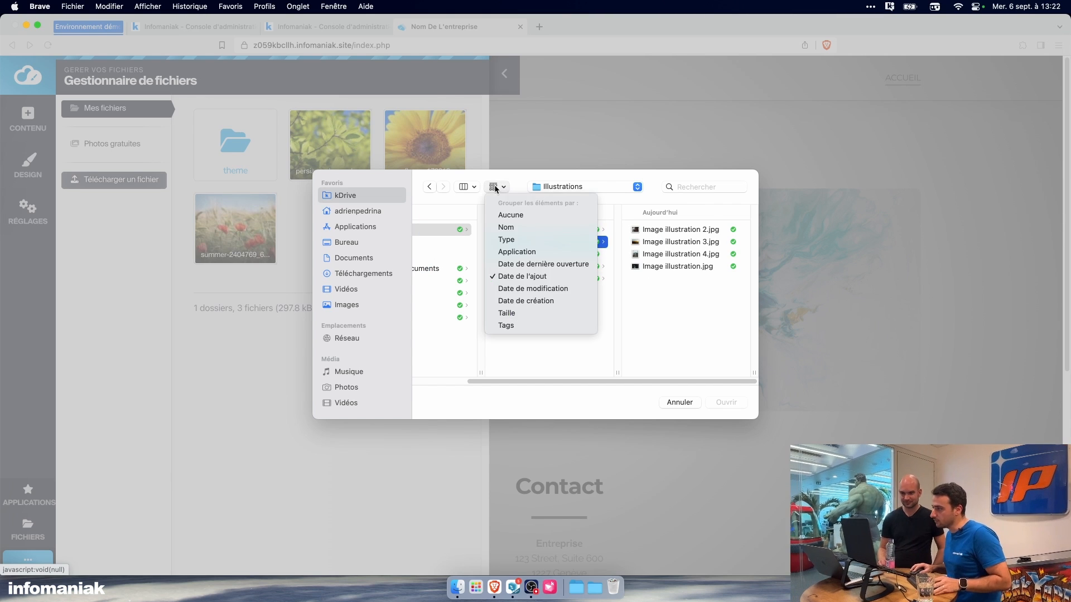
left_click(467, 186)
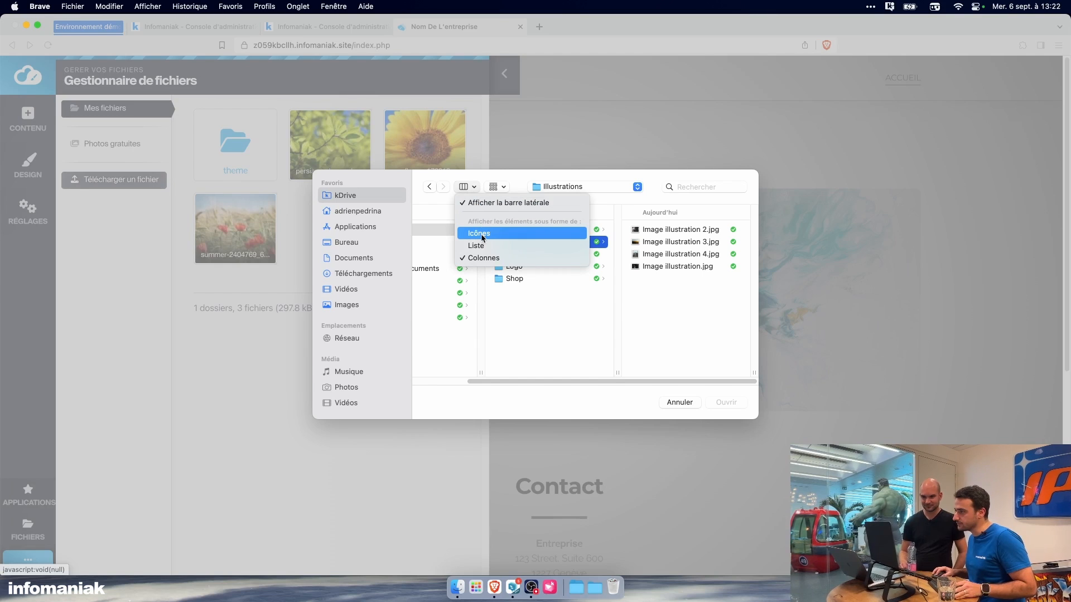
left_click(483, 238)
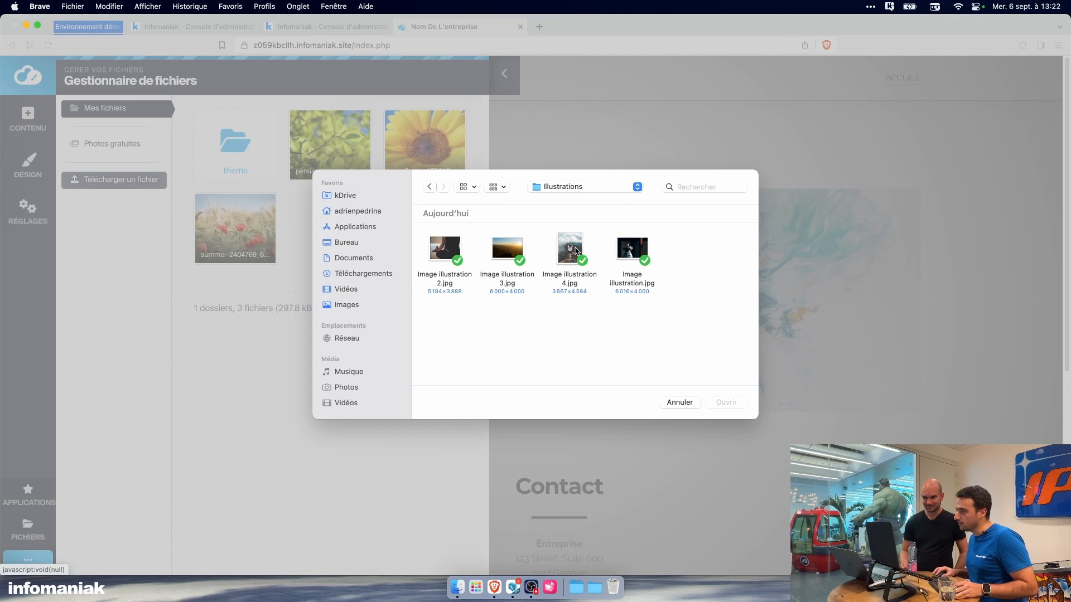
left_click(519, 249)
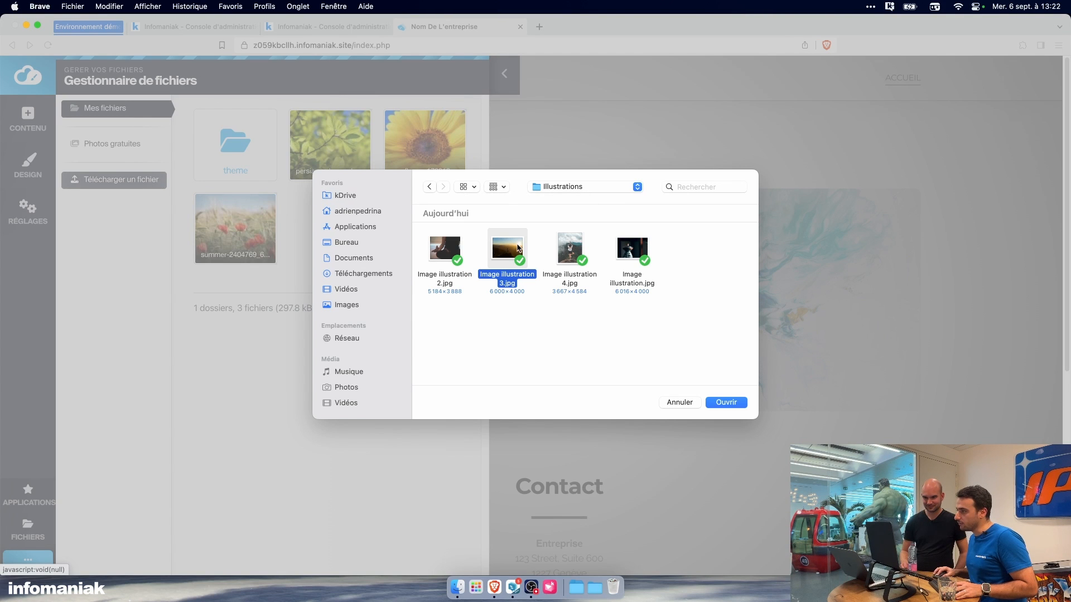
left_click(725, 402)
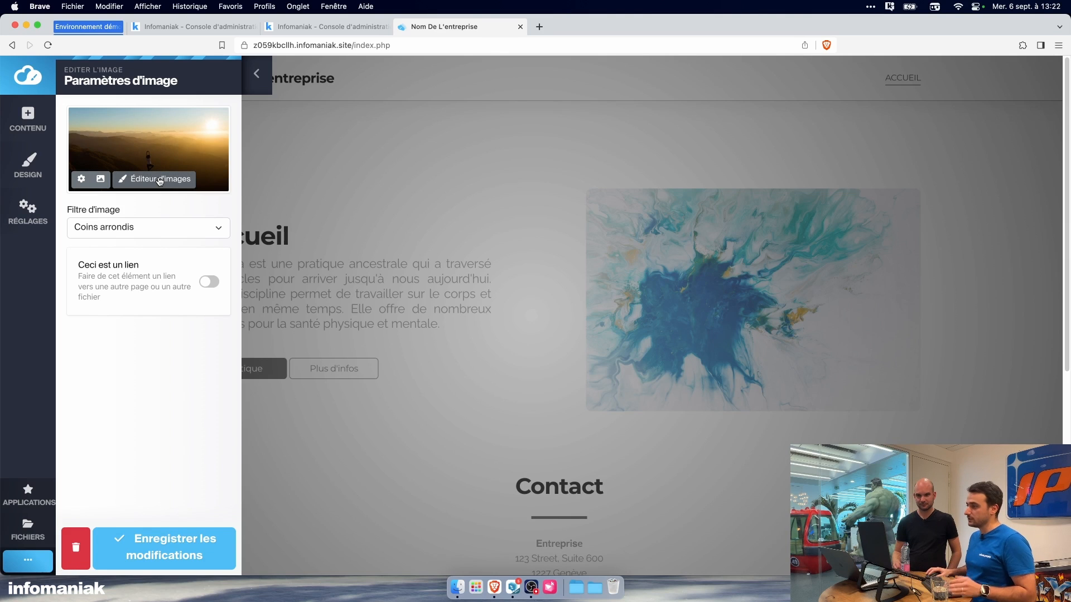
left_click(160, 179)
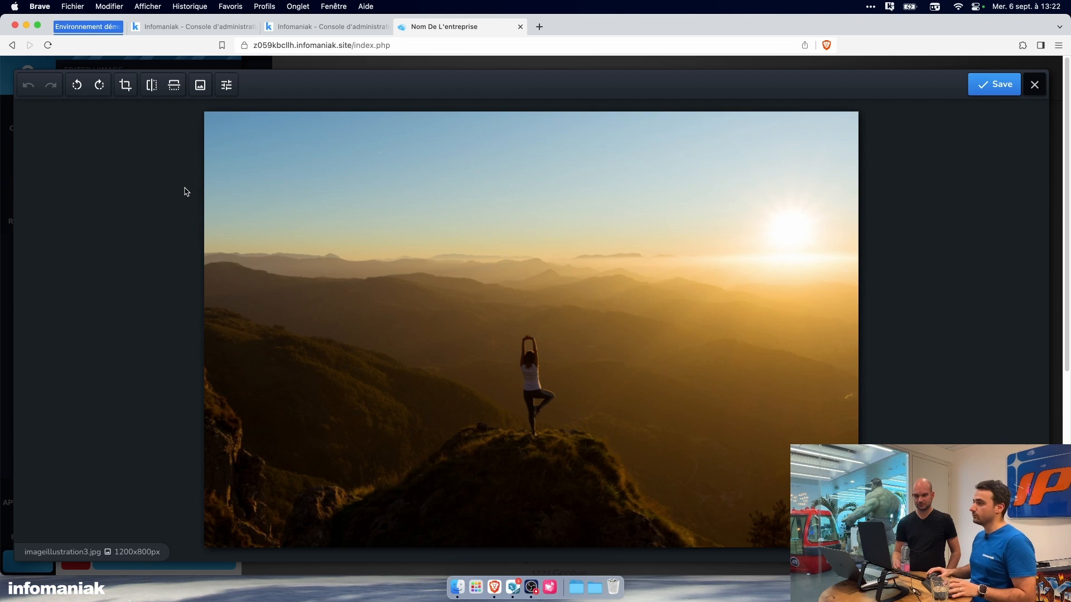
left_click(1001, 89)
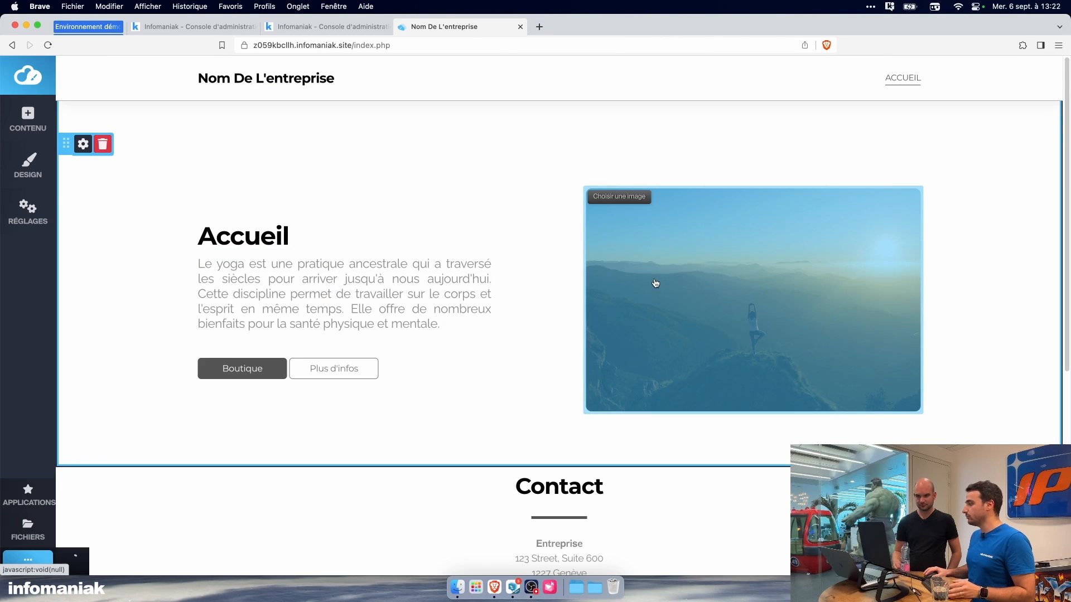
Step: Set the Accueil image's filter to Ombre and save the changes
left_click(627, 210)
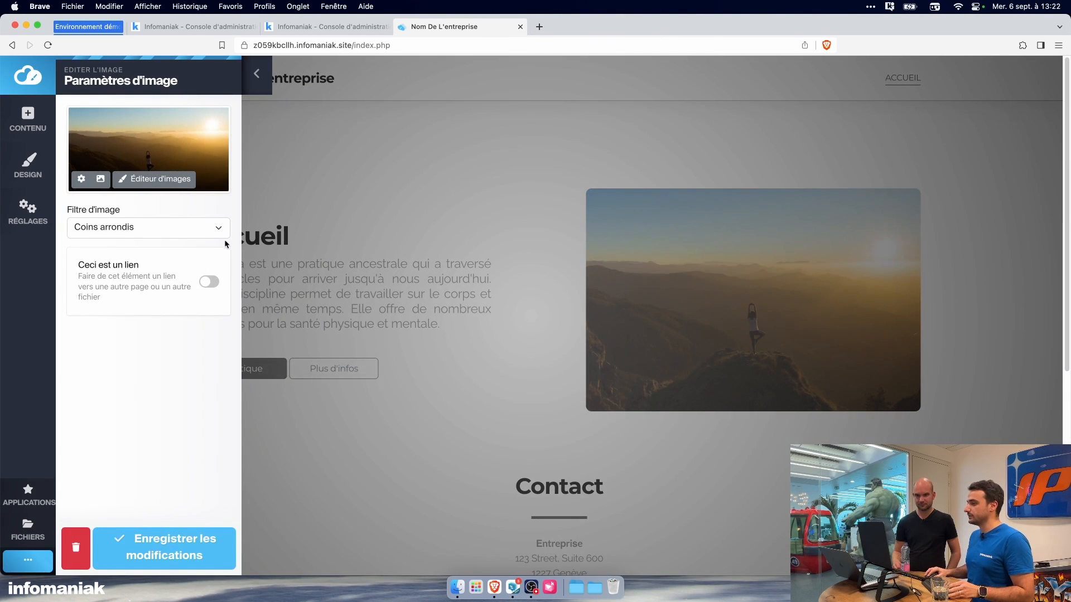
left_click(211, 236)
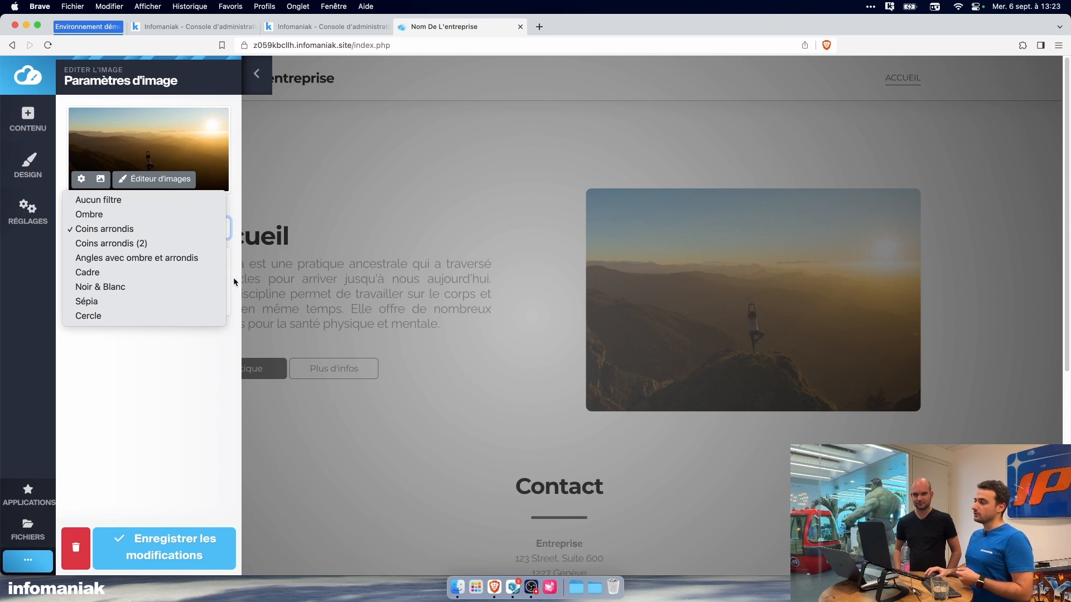
left_click(181, 215)
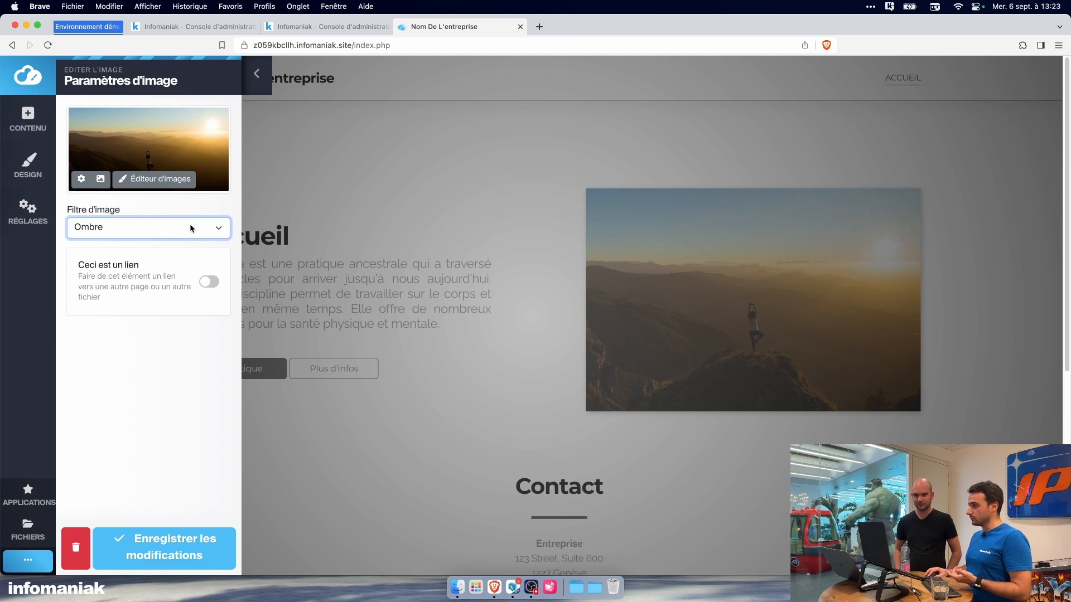
left_click(183, 530)
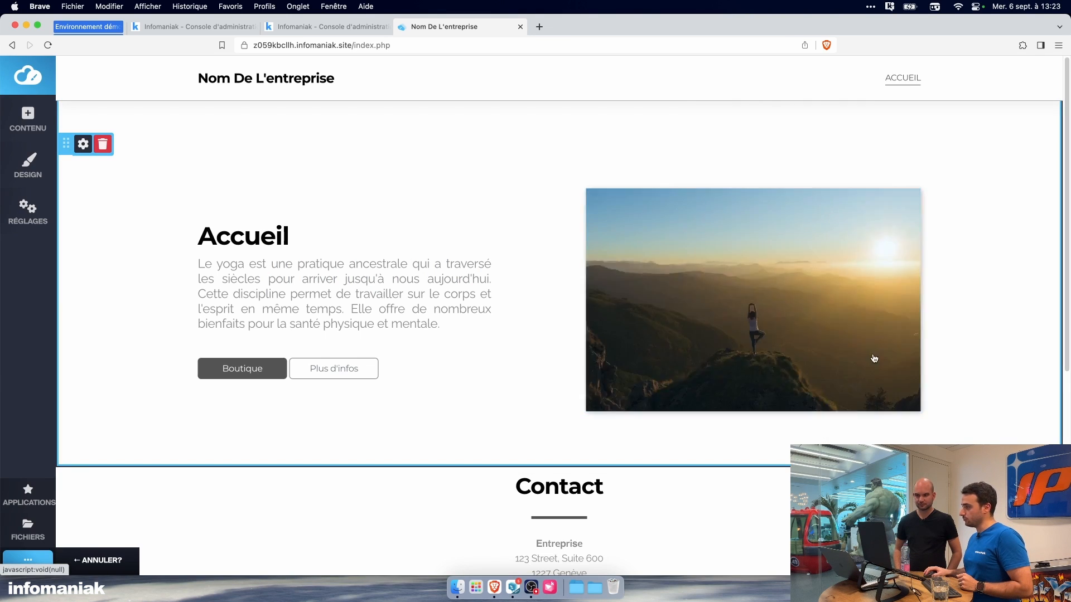
Step: Set the Accueil image's filter to Coins arrondis, leave its link option off and save the changes
left_click(620, 198)
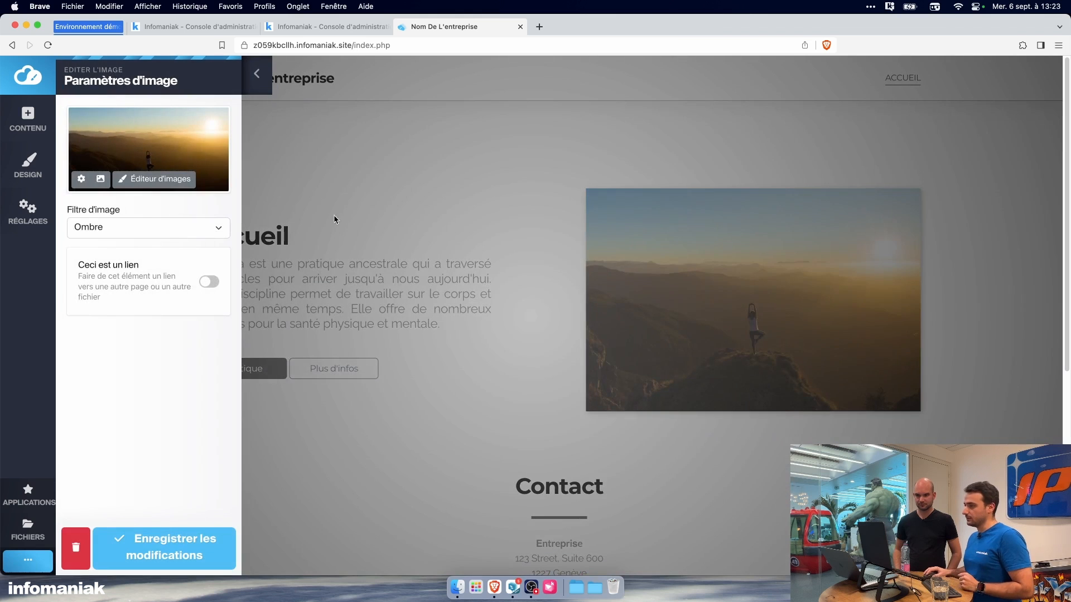
left_click(188, 229)
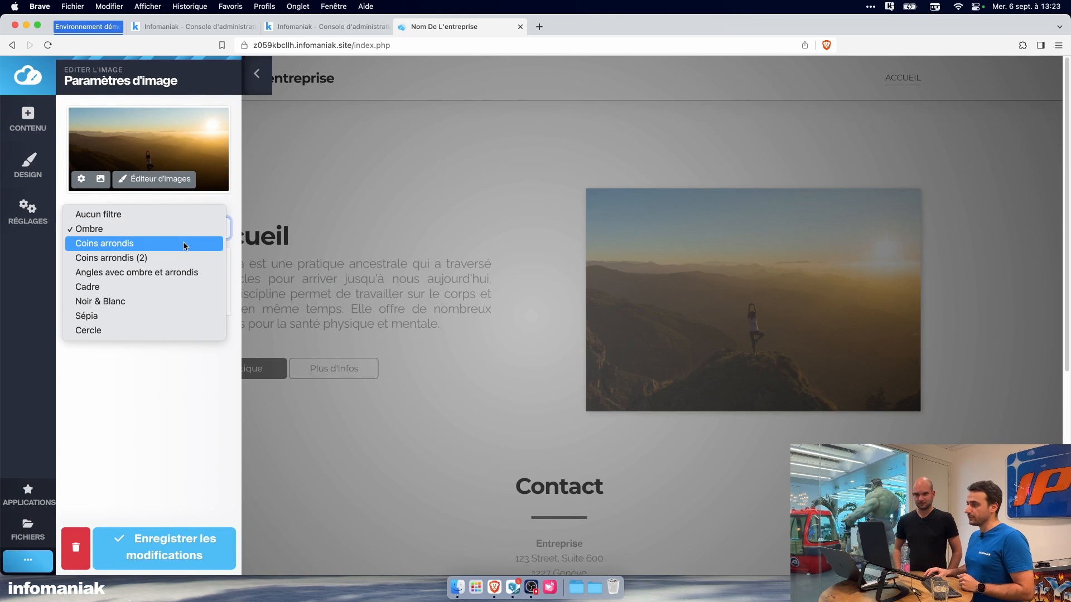
left_click(185, 244)
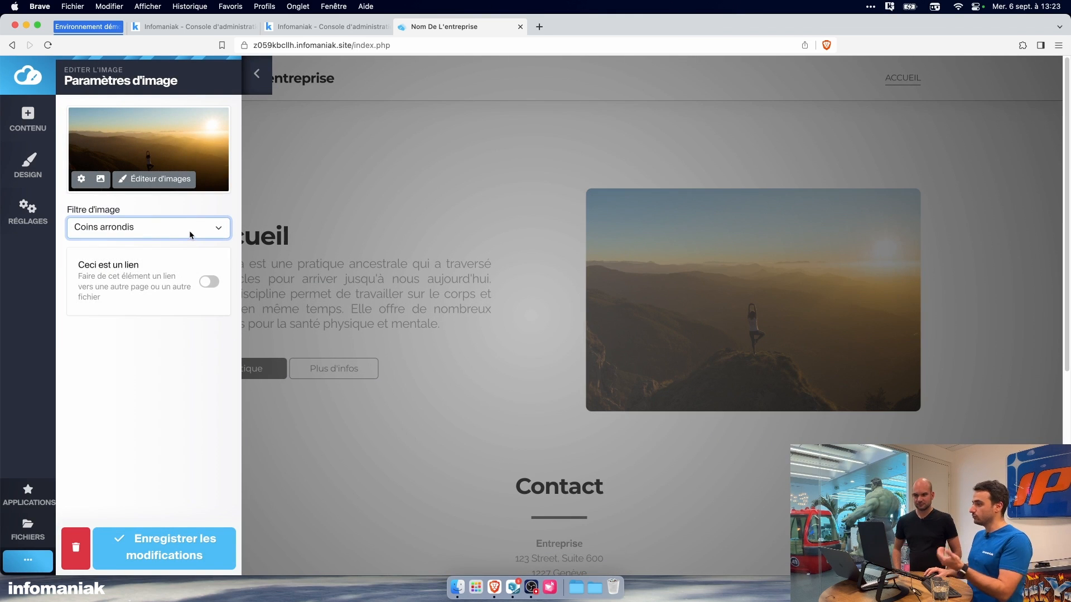
left_click(210, 288)
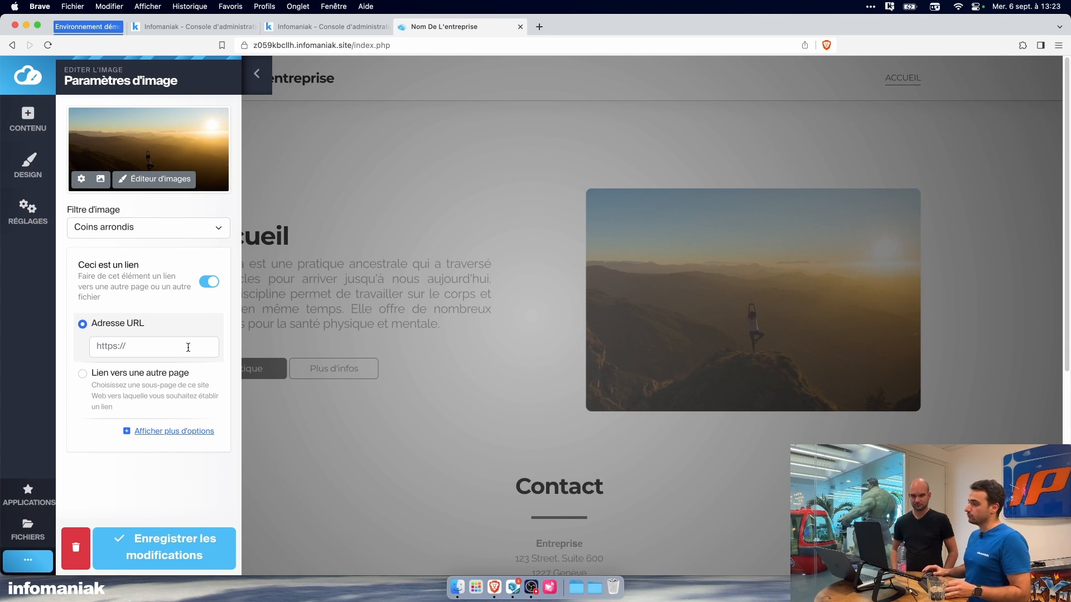
left_click(207, 284)
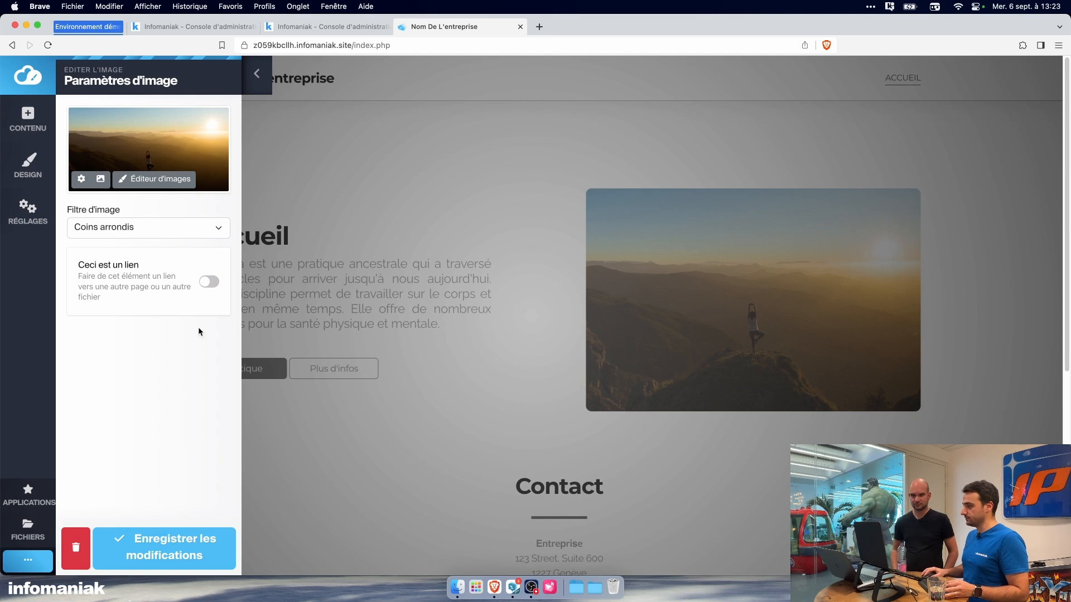
left_click(188, 536)
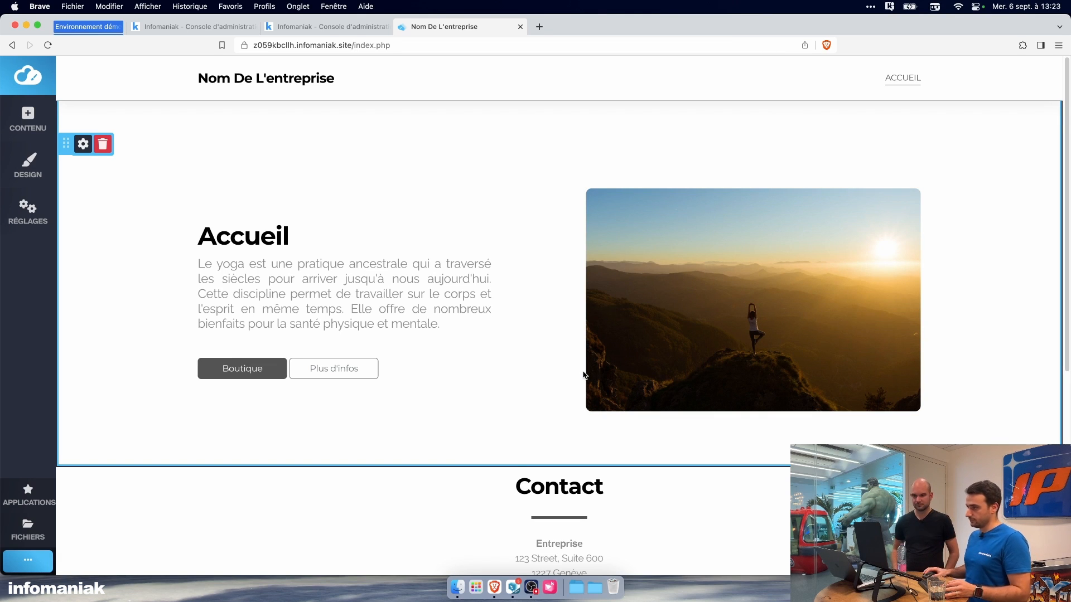
scroll(491, 419, "down", 1)
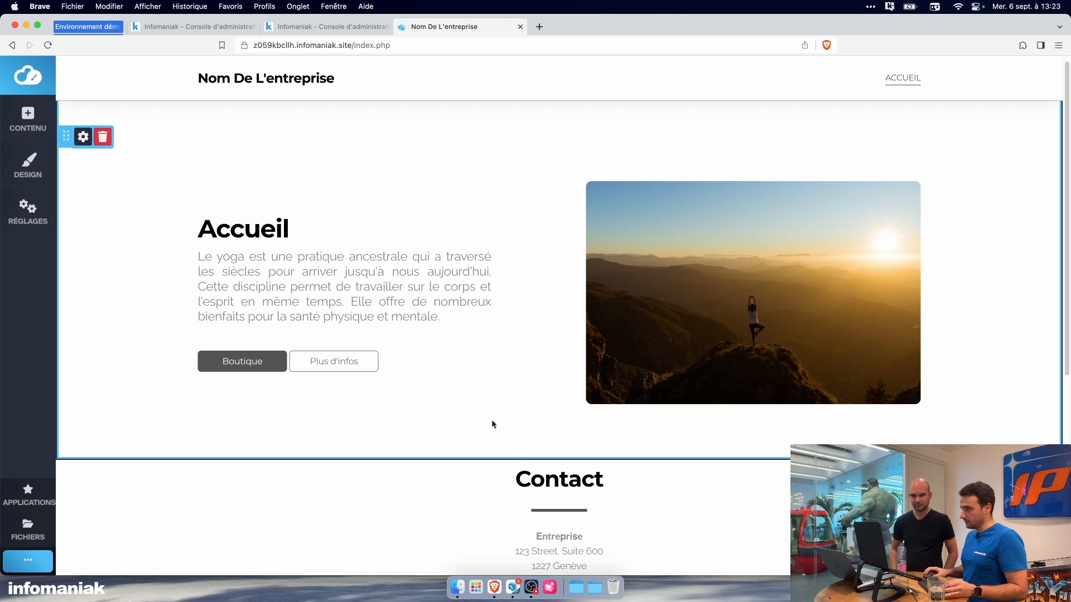
scroll(492, 424, "down", 2)
scroll(492, 424, "up", 2)
scroll(492, 425, "down", 1)
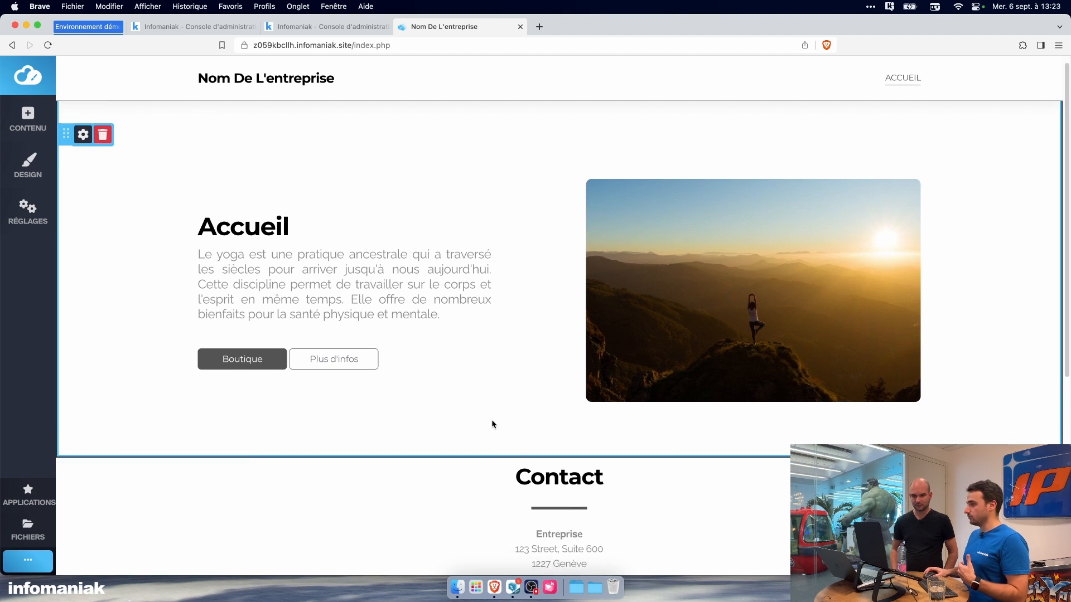
scroll(491, 425, "down", 5)
scroll(495, 418, "up", 6)
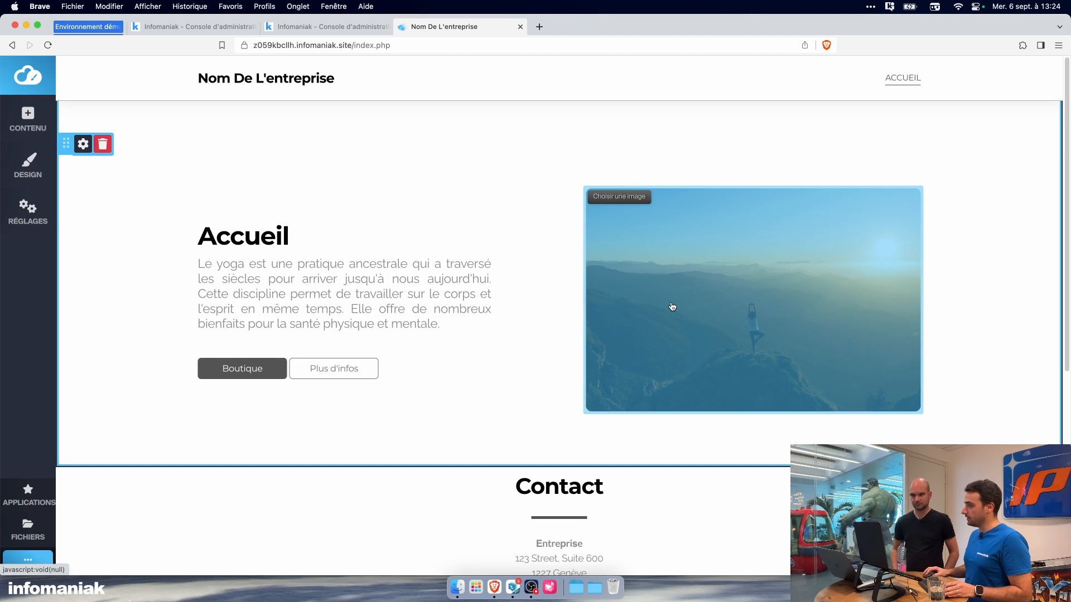
Step: Move the Contact block below the Google Maps block, just above the footer
scroll(558, 290, "down", 3)
scroll(499, 283, "down", 3)
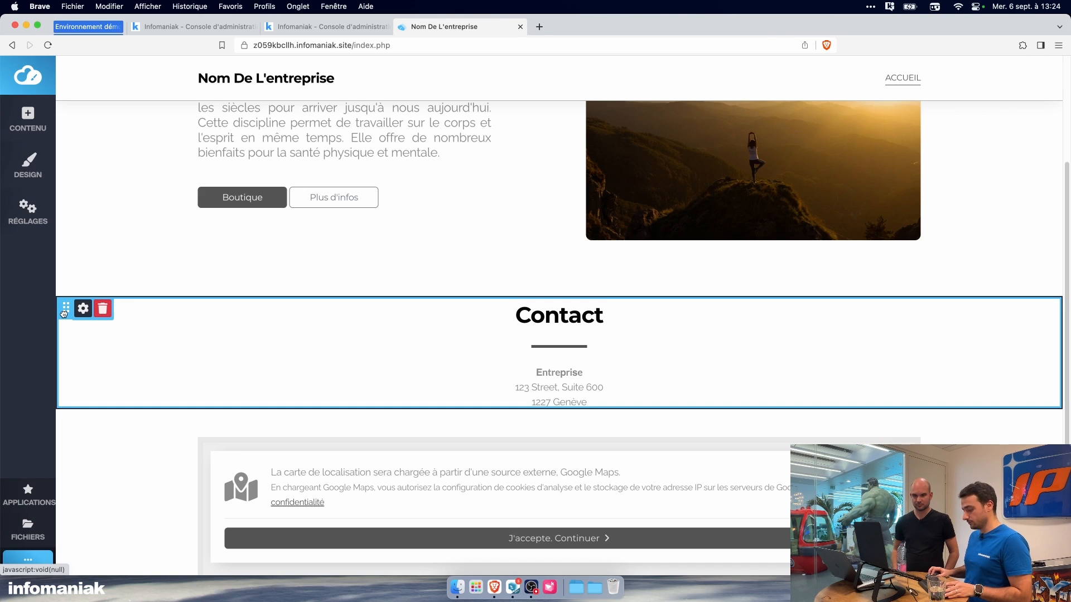
left_click_drag(65, 314, 87, 470)
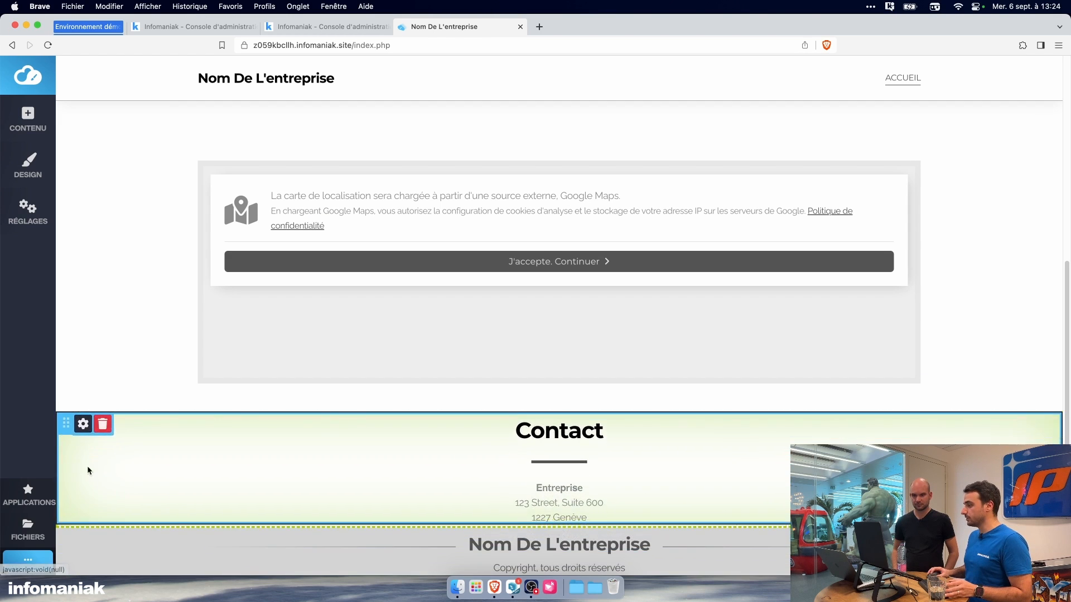
scroll(204, 461, "up", 1)
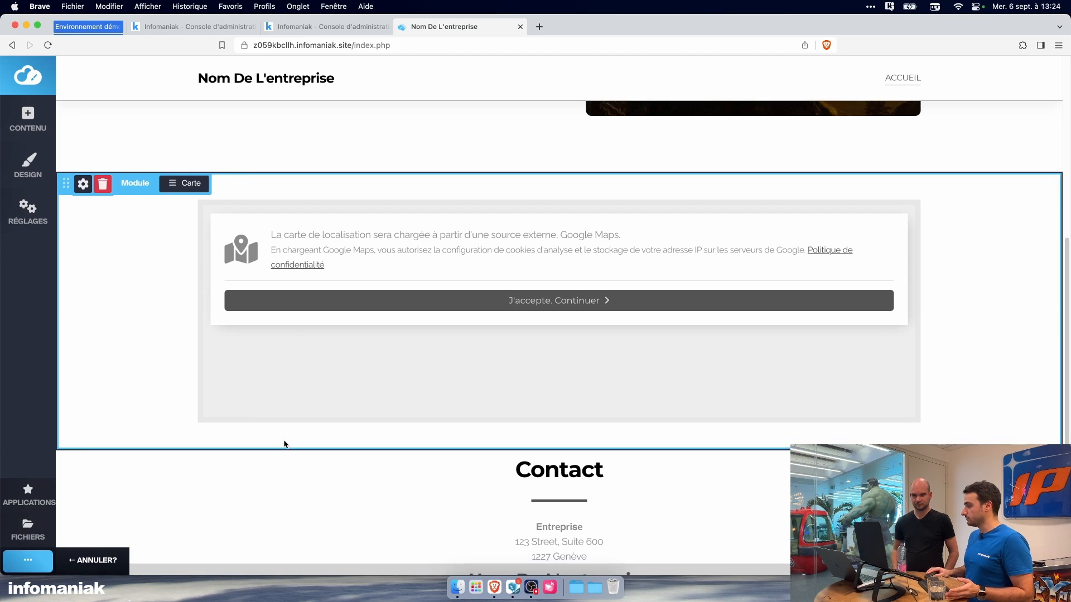
scroll(284, 442, "up", 4)
scroll(284, 440, "down", 3)
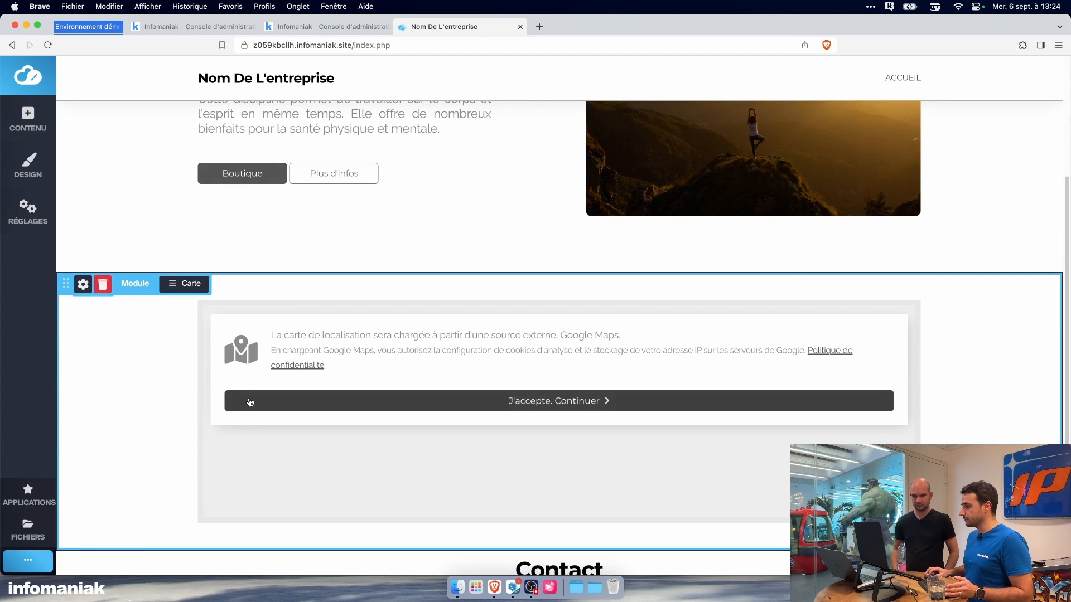
mouse_move(65, 282)
left_mouse_down()
mouse_move(72, 348)
mouse_move(72, 286)
left_mouse_up()
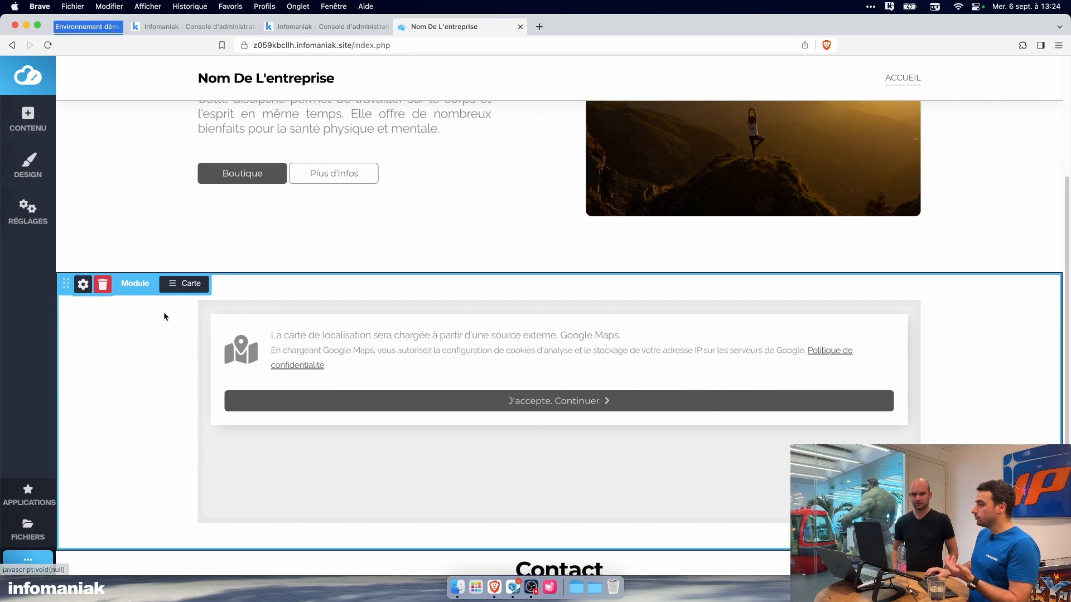
scroll(202, 359, "down", 2)
scroll(202, 363, "up", 5)
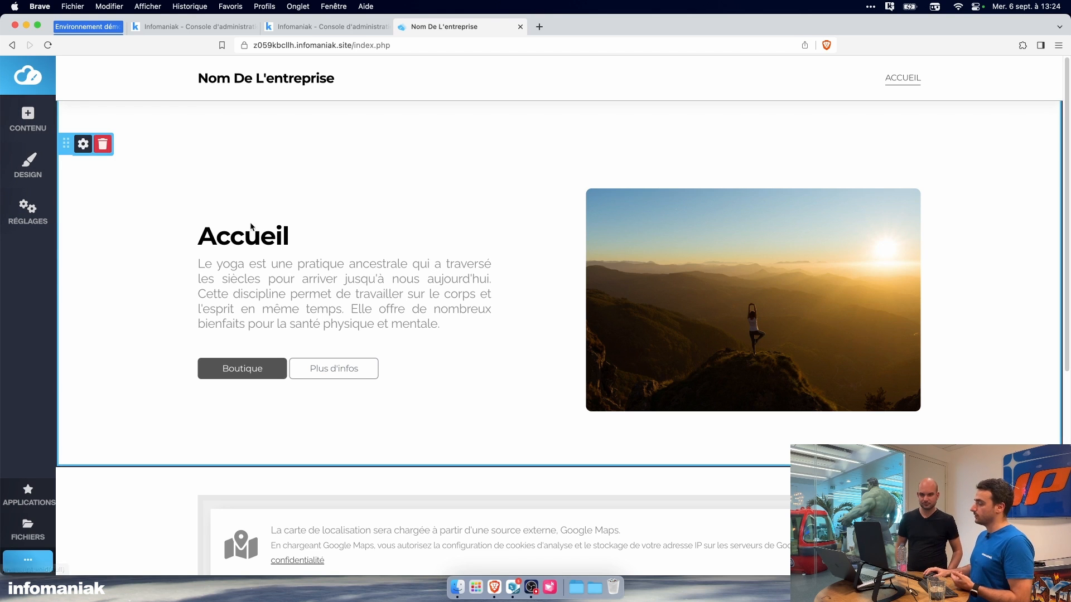
Step: Add the Contenu block with the night-time Earth background and white heading to the home page
left_click(28, 120)
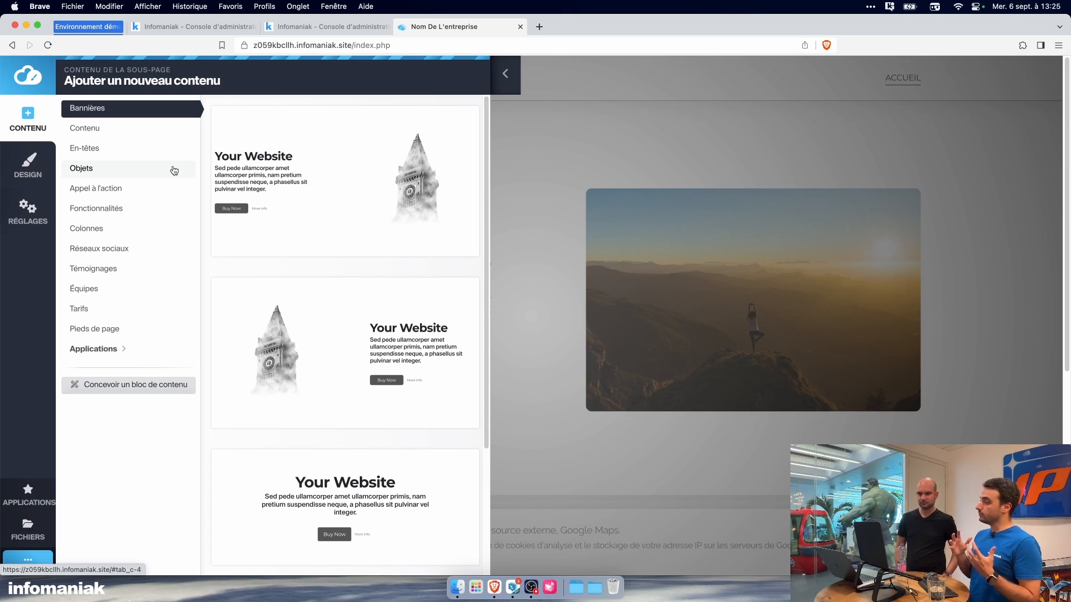
left_click(152, 128)
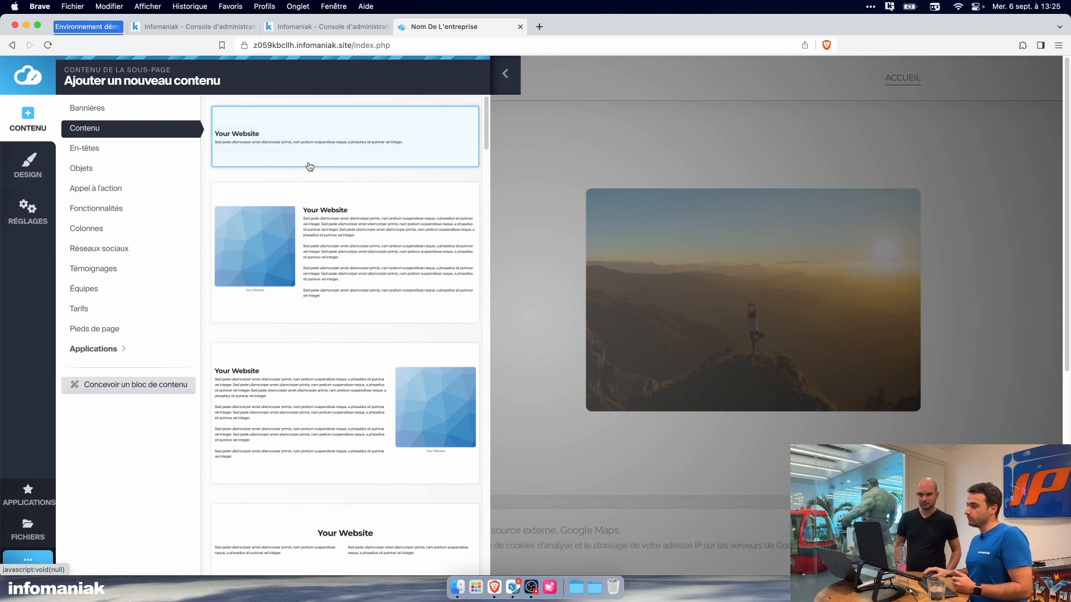
scroll(333, 224, "down", 4)
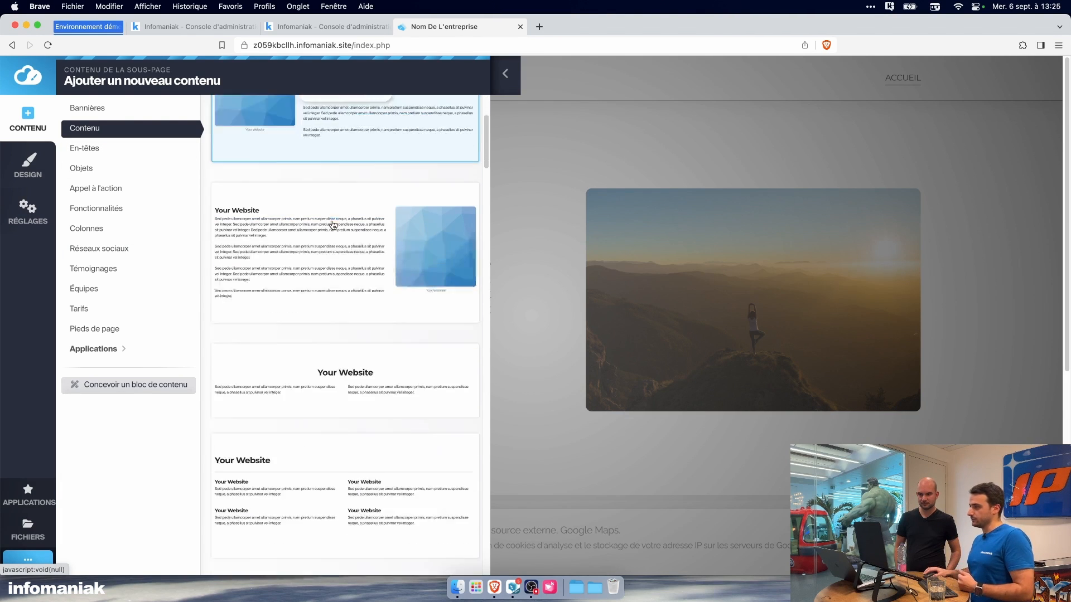
scroll(353, 266, "down", 6)
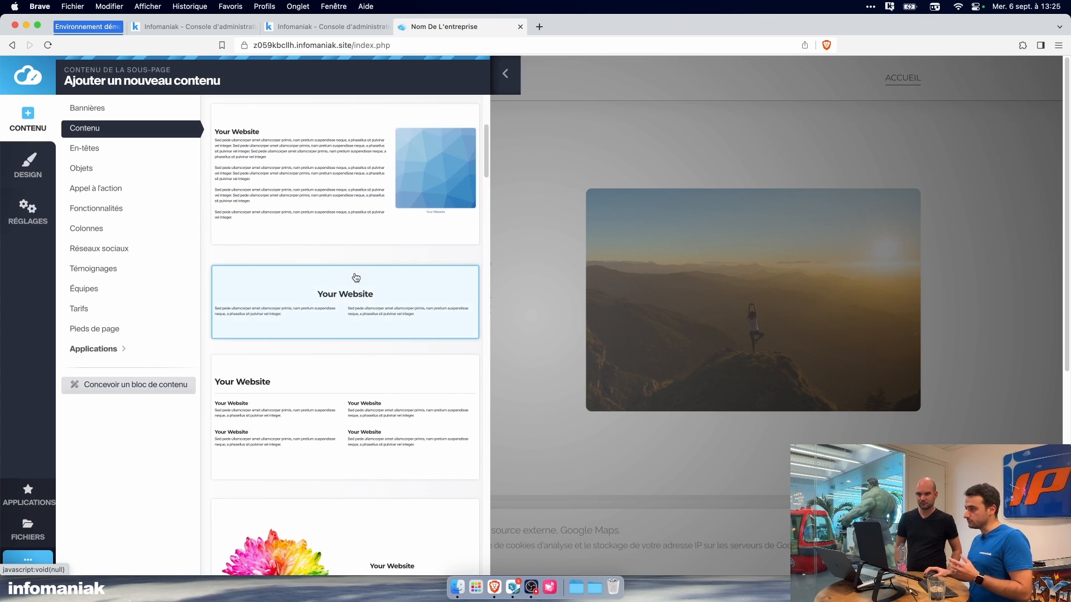
scroll(357, 304, "down", 15)
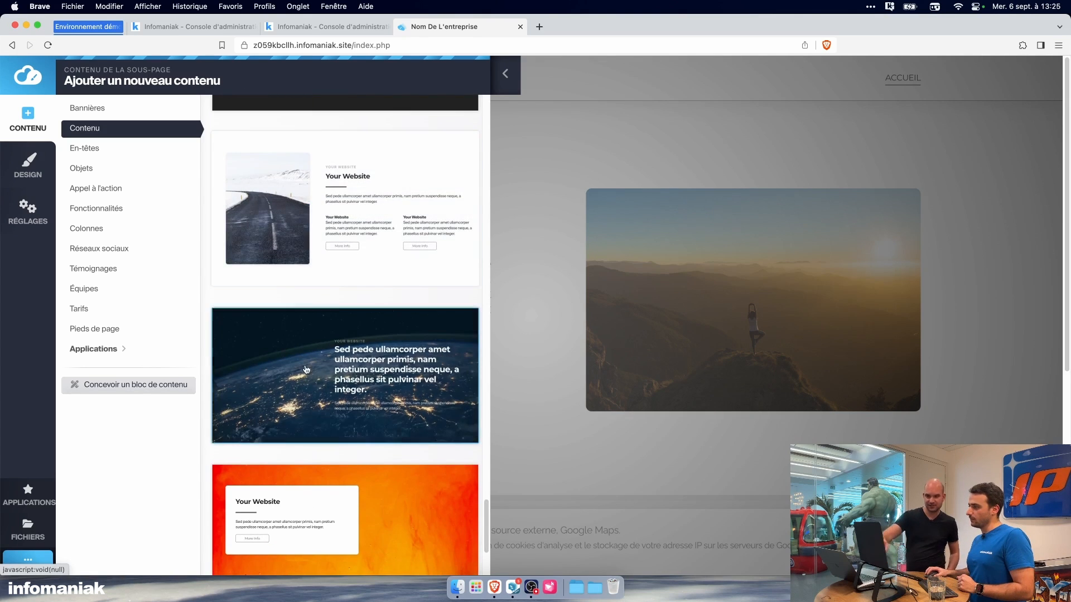
left_click(350, 374)
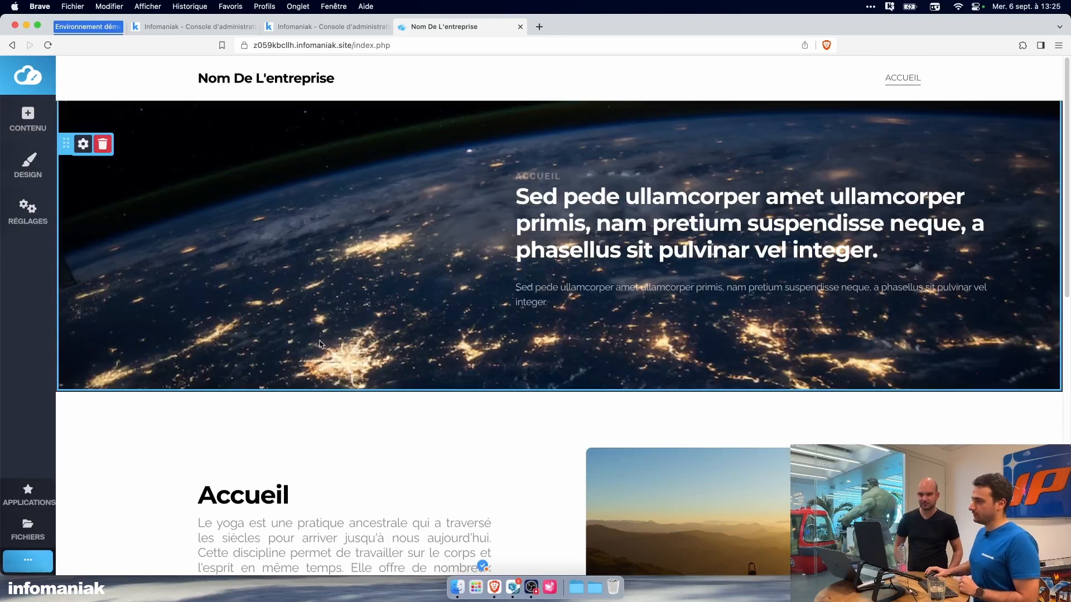
Step: Replace the new block's Earth background by uploading Image illustration.jpg from the Illustrations folder
left_click(83, 145)
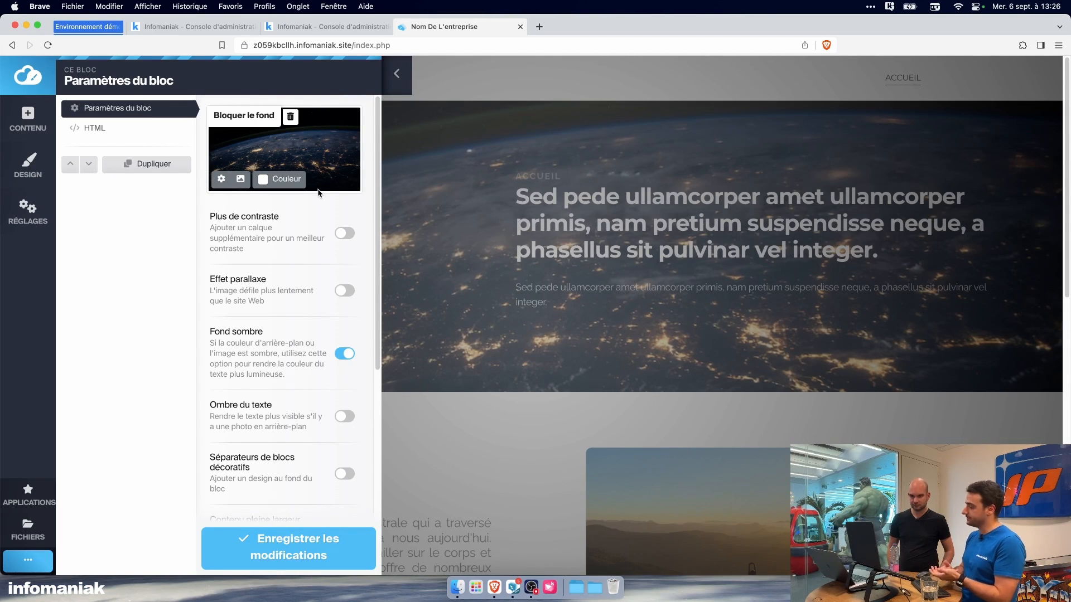
left_click(240, 179)
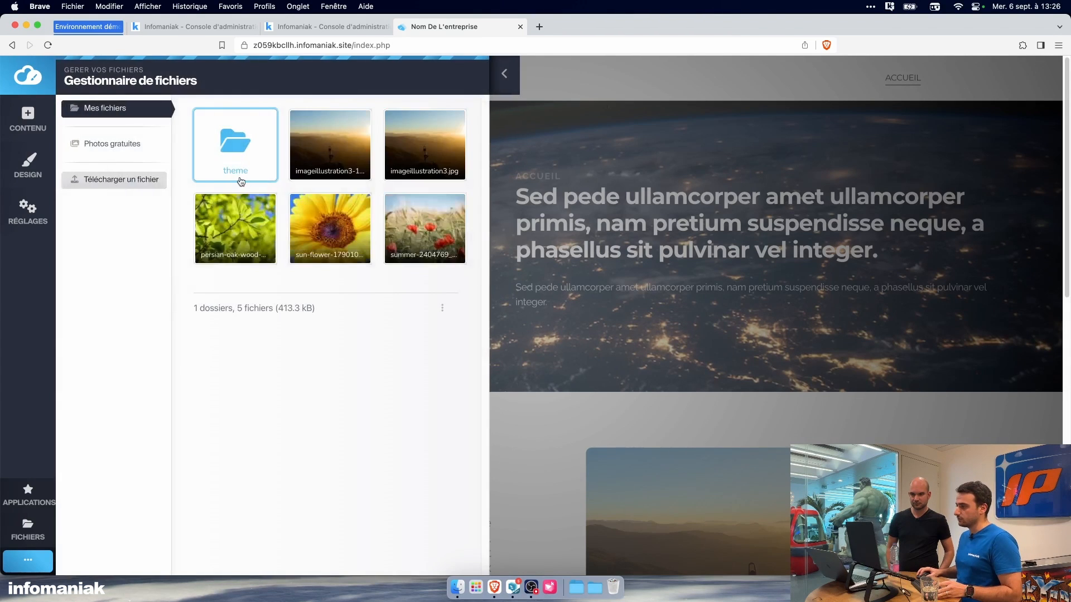
left_click(112, 183)
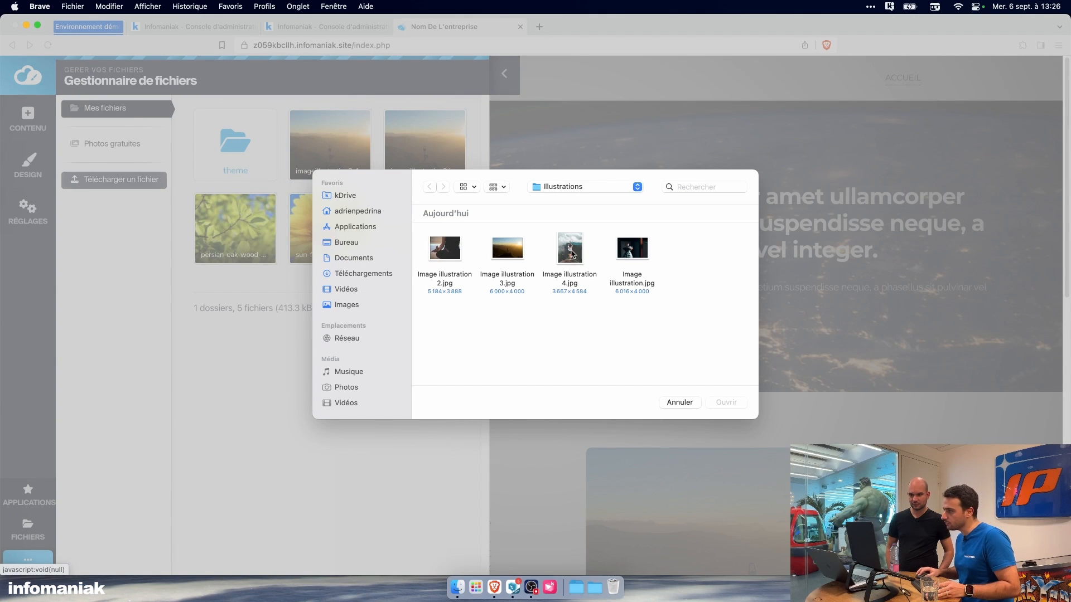
left_click(617, 249)
left_click(728, 401)
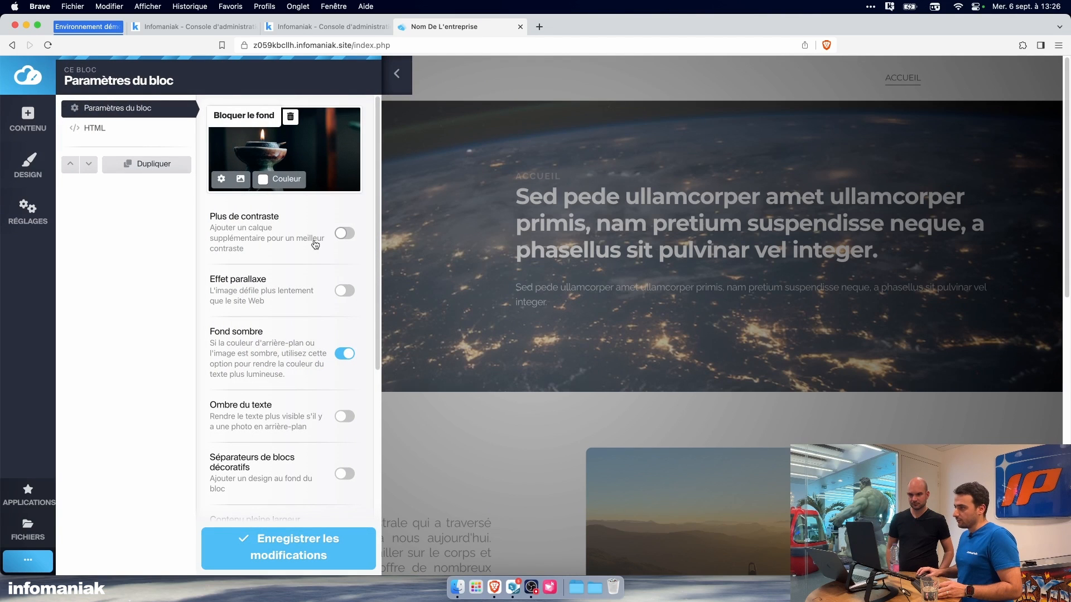
Step: Enable Plus de contraste and Effet parallaxe for the new block and save the changes
left_click(330, 242)
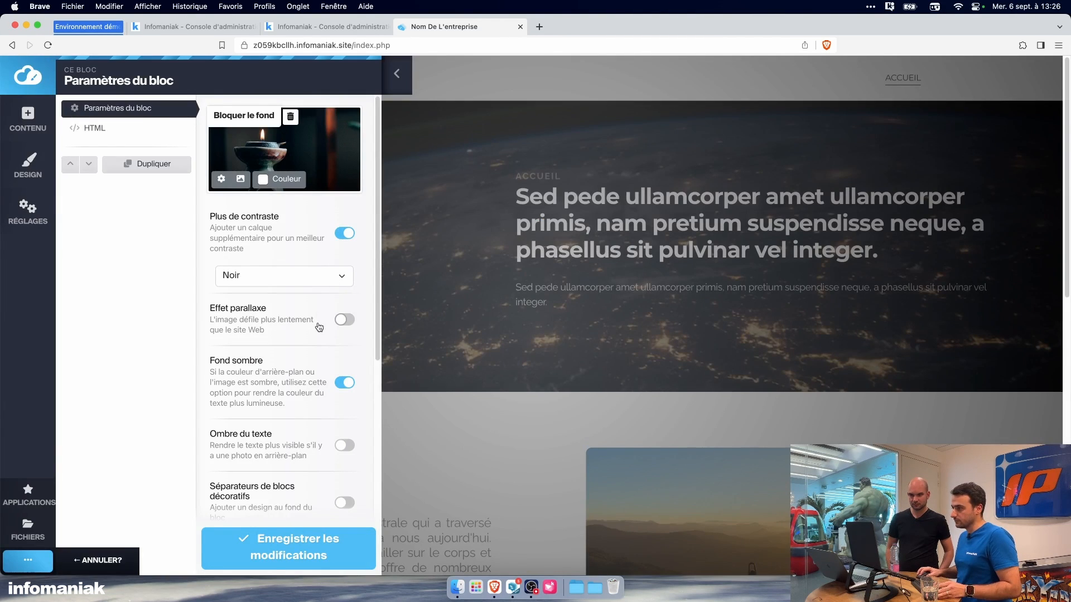
scroll(320, 323, "down", 1)
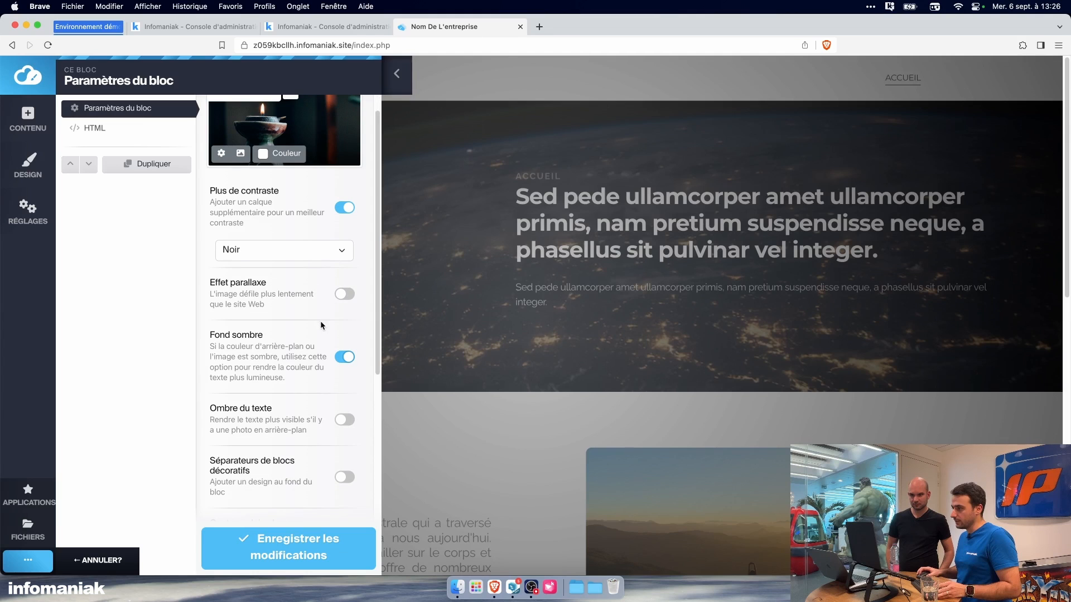
left_click(340, 300)
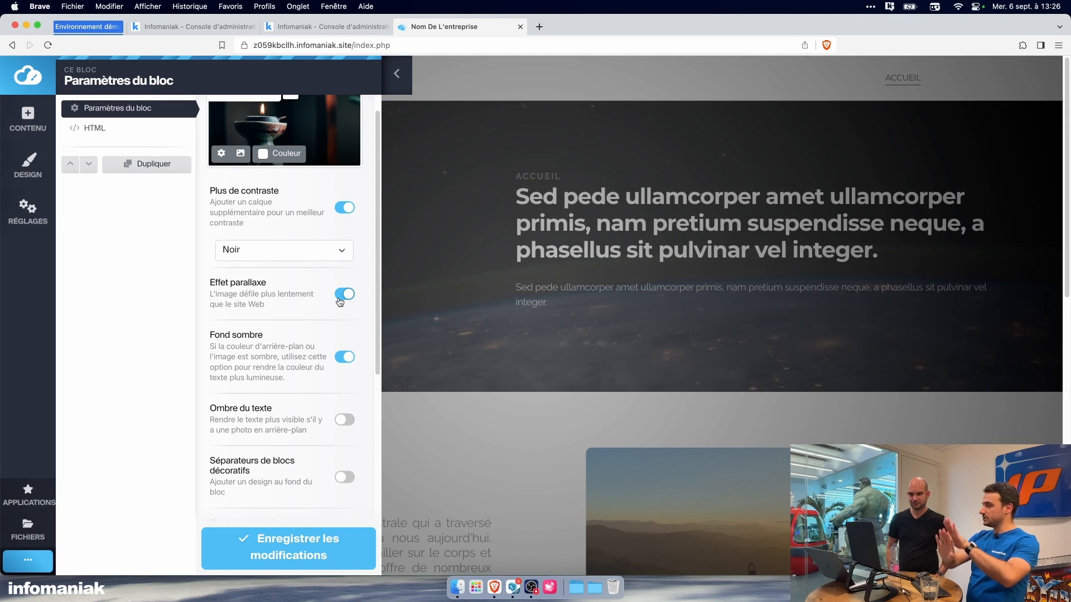
scroll(334, 329, "down", 5)
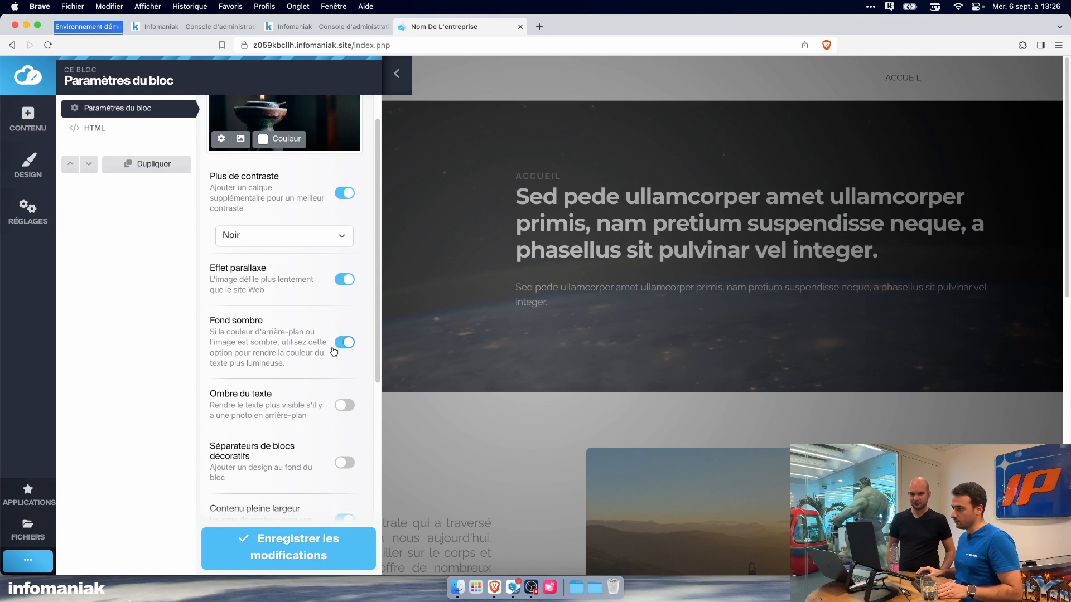
scroll(330, 353, "up", 5)
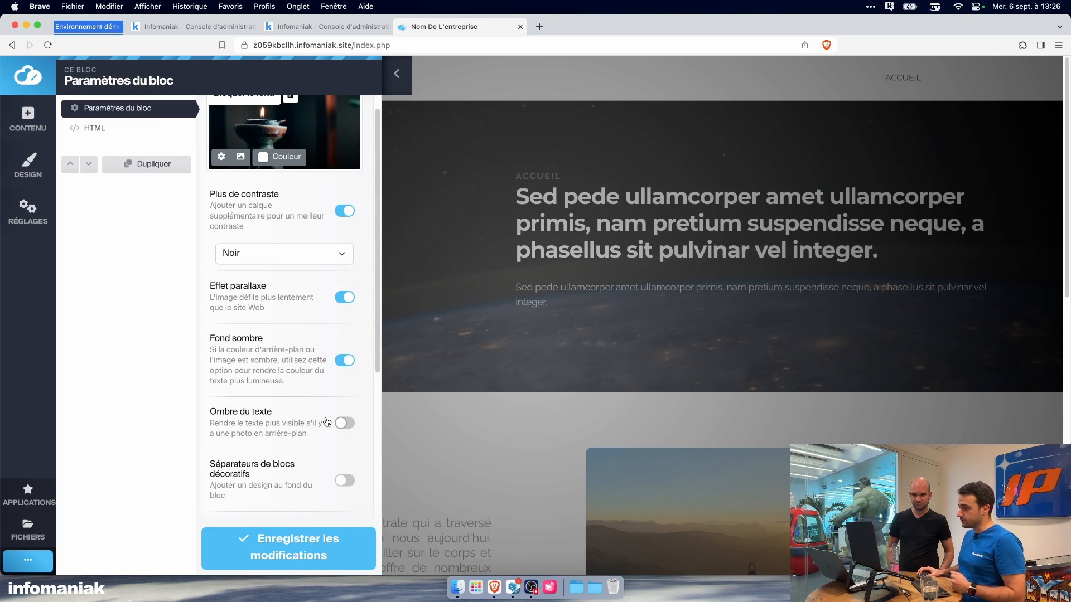
scroll(327, 422, "down", 3)
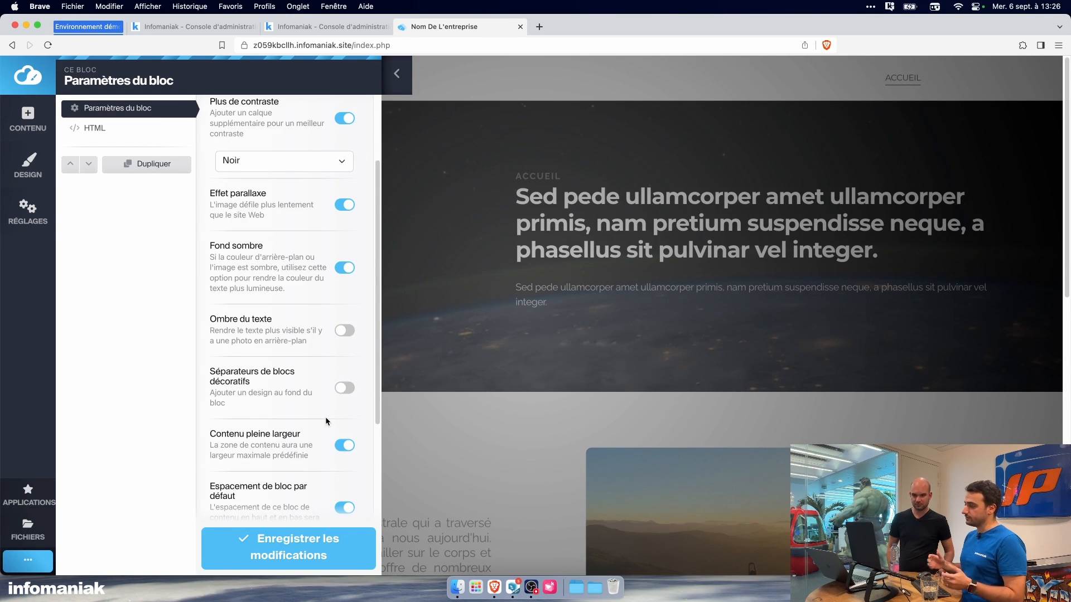
scroll(312, 407, "up", 4)
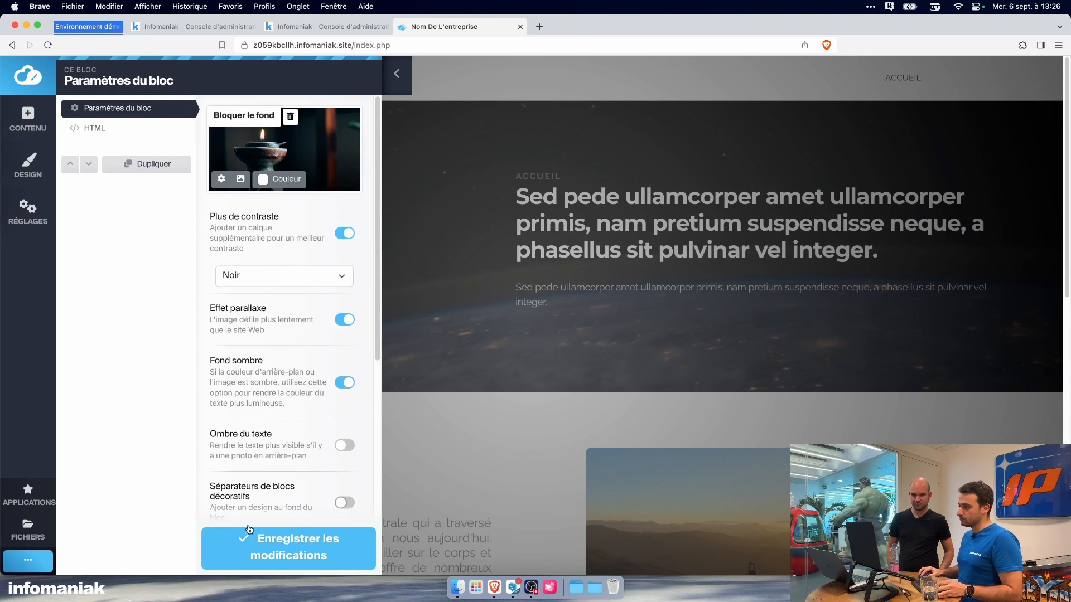
left_click(257, 539)
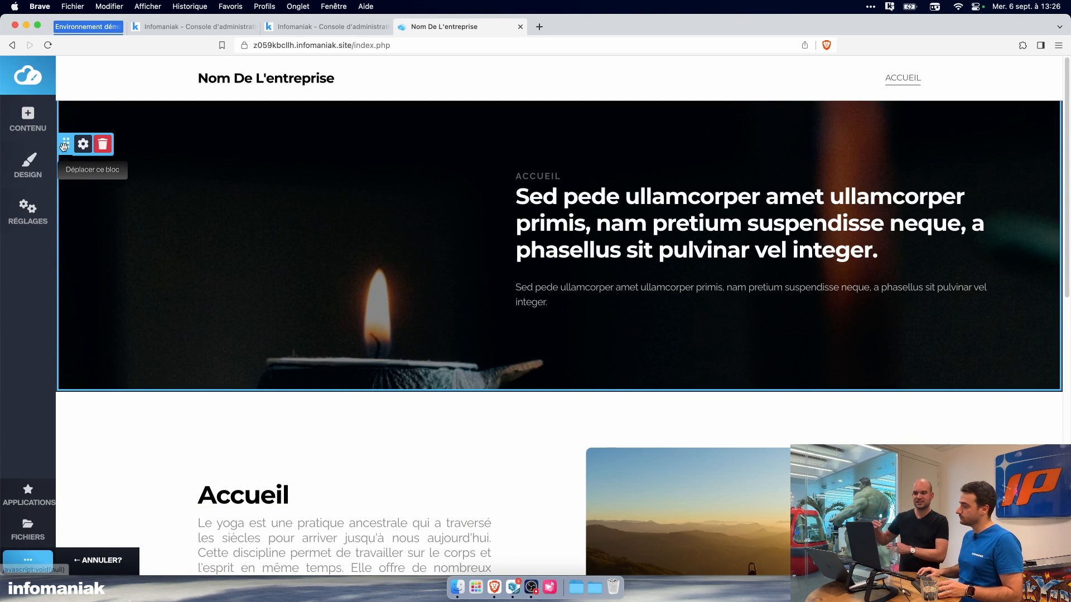
Step: Move the candle background block down the page, below the Accueil block
left_click_drag(64, 146, 89, 337)
scroll(187, 341, "down", 3)
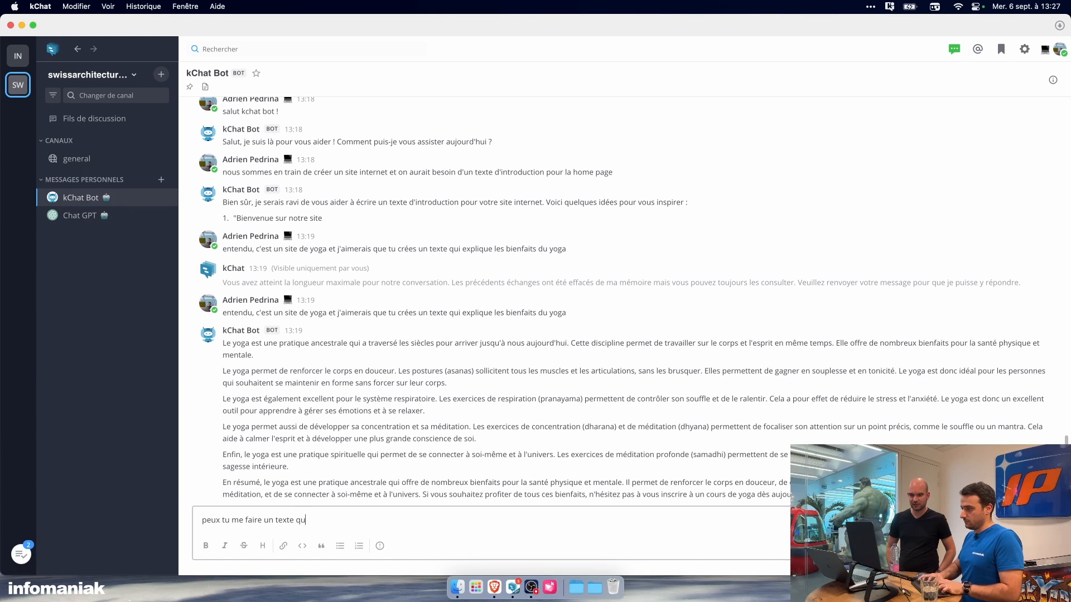
Step: Switch to kChat and ask kChat Bot in French for a relatively short text on yoga's benefits and why signing up is essential
type("i me prés")
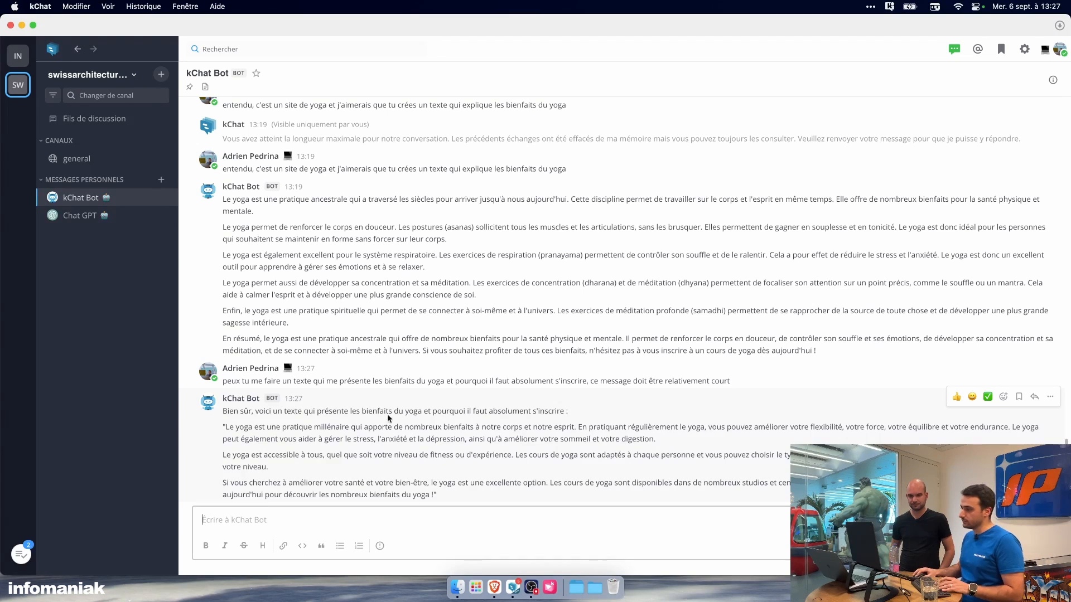
Step: Review the prompt sent to kChat Bot and copy the reply's paragraph beginning "Le yoga est accessible à tous"
left_click_drag(283, 381, 481, 381)
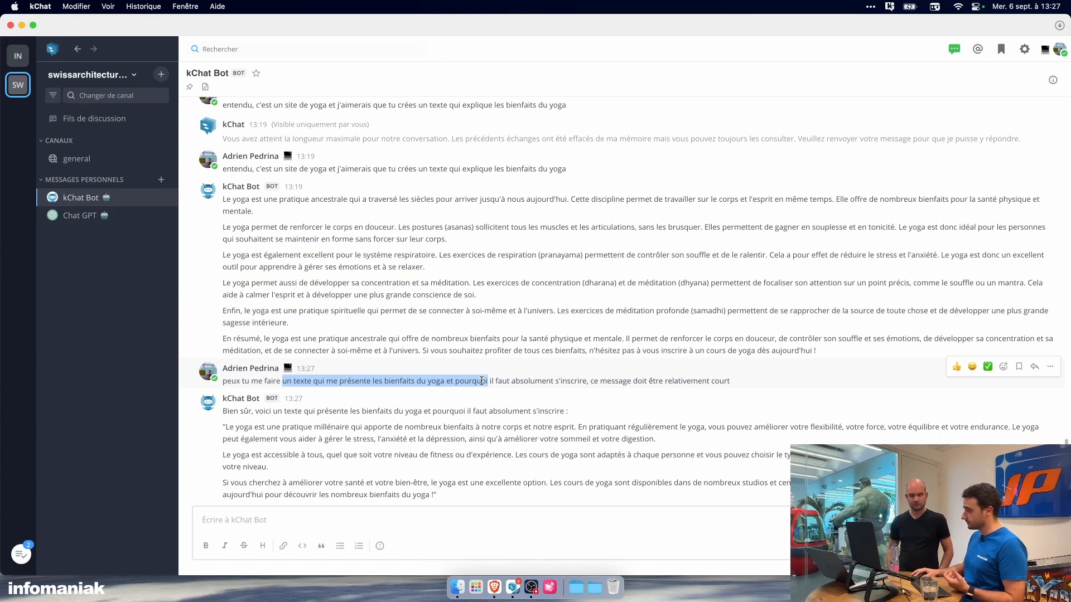
left_click_drag(590, 382, 655, 382)
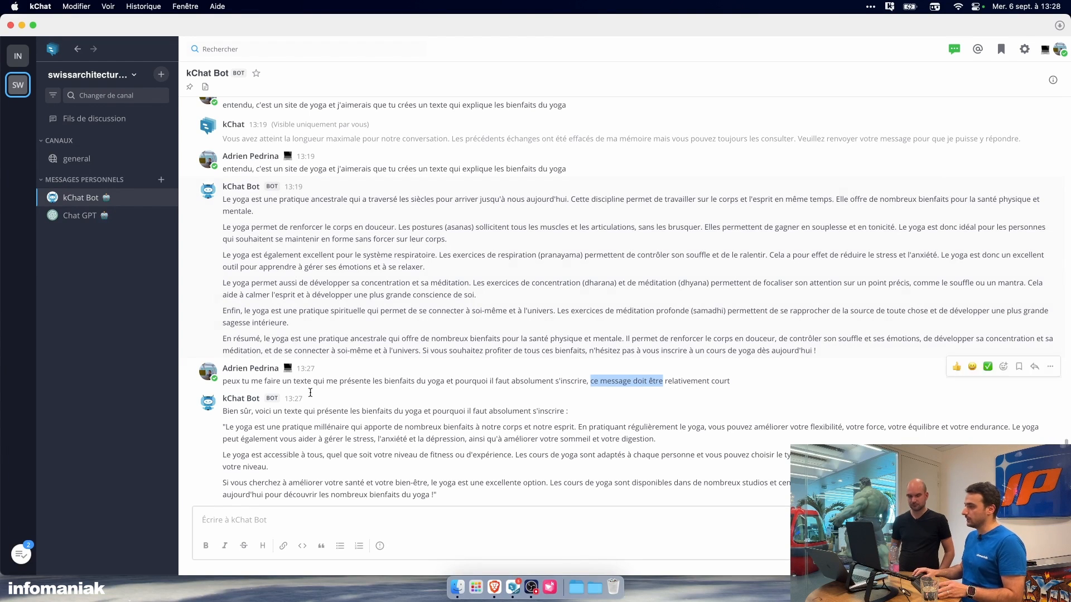
double_click(261, 439)
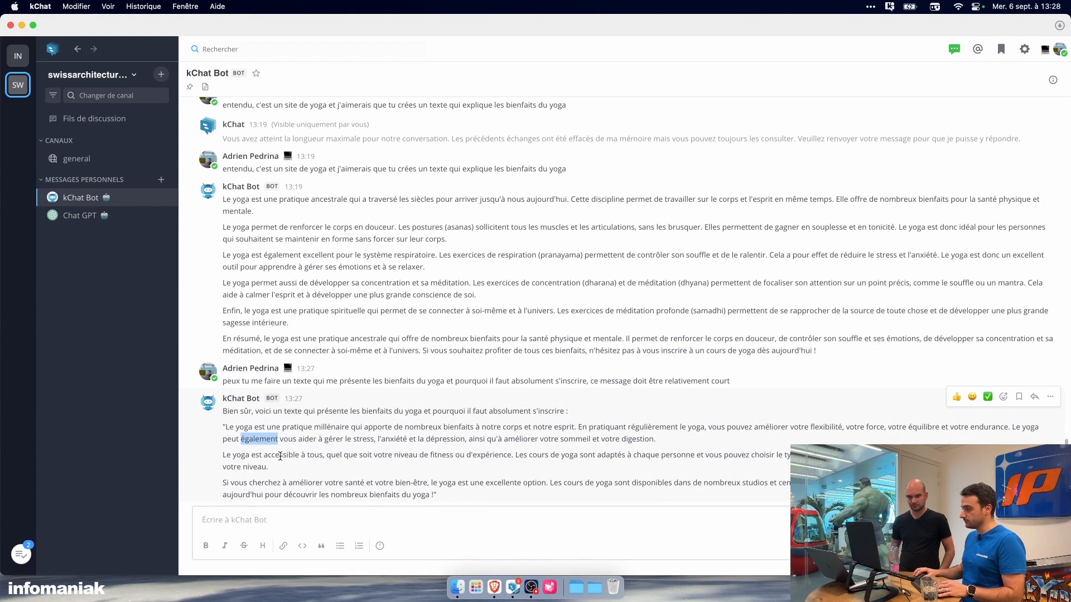
left_click(257, 463)
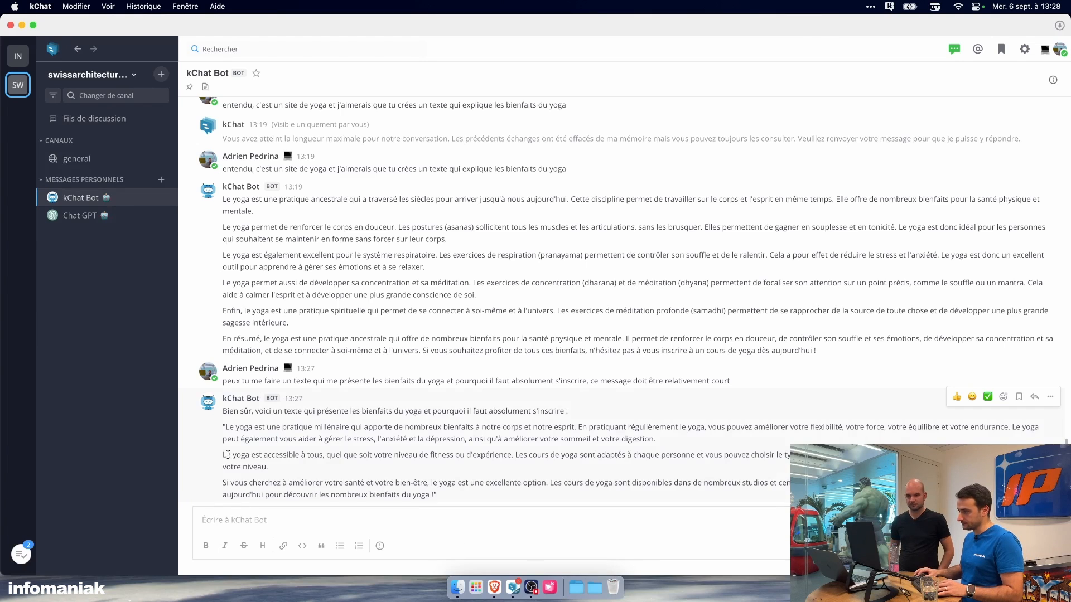
Step: Switch back to the Site Creator in Brave, replace the candle block's heading with the copied paragraph and validate the edit
left_click(494, 587)
left_click(701, 383)
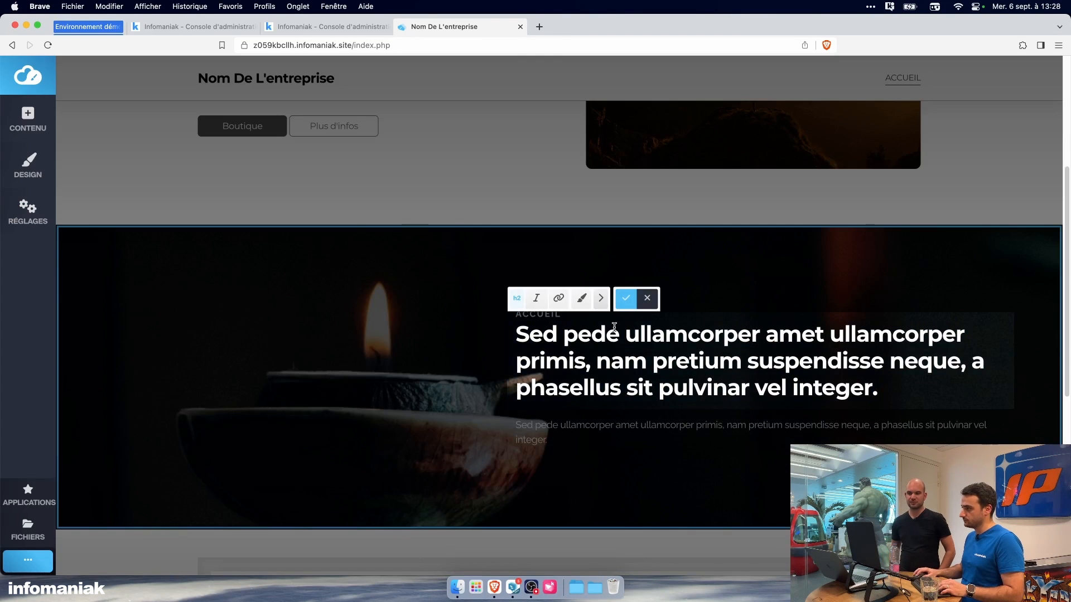
key("super+a")
type("Le yoga est accessible à tous, quel que soit votre niveau de fitness ou d'expérience. Les cours de yoga sont adaptés à chaque personne et vous pouvez choisir le type de yoga qui vous convient le mieux, en fonction de vos objectifs")
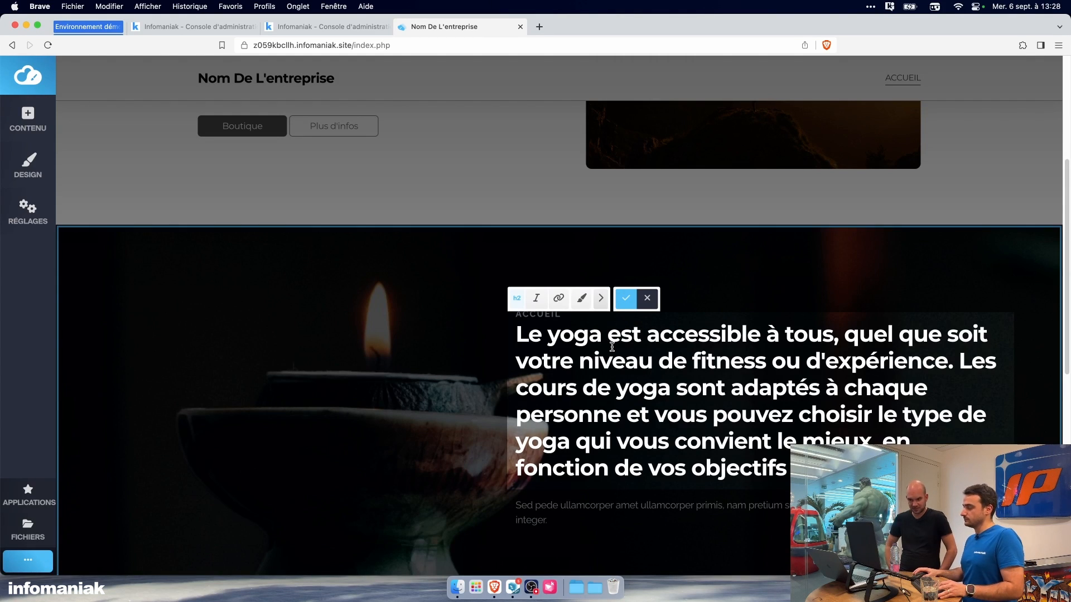
scroll(612, 347, "down", 2)
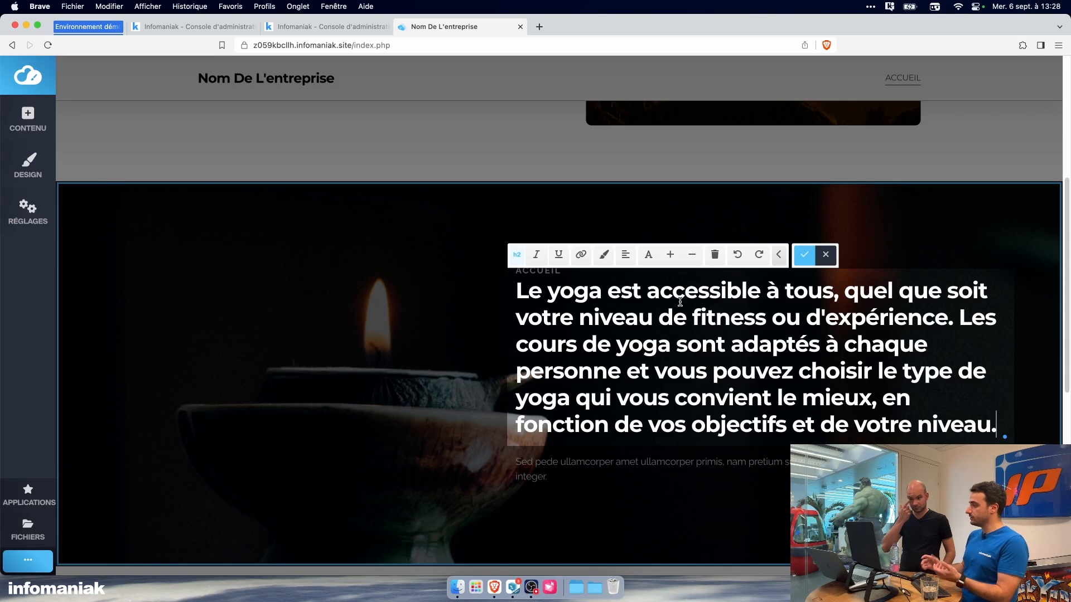
left_click(804, 255)
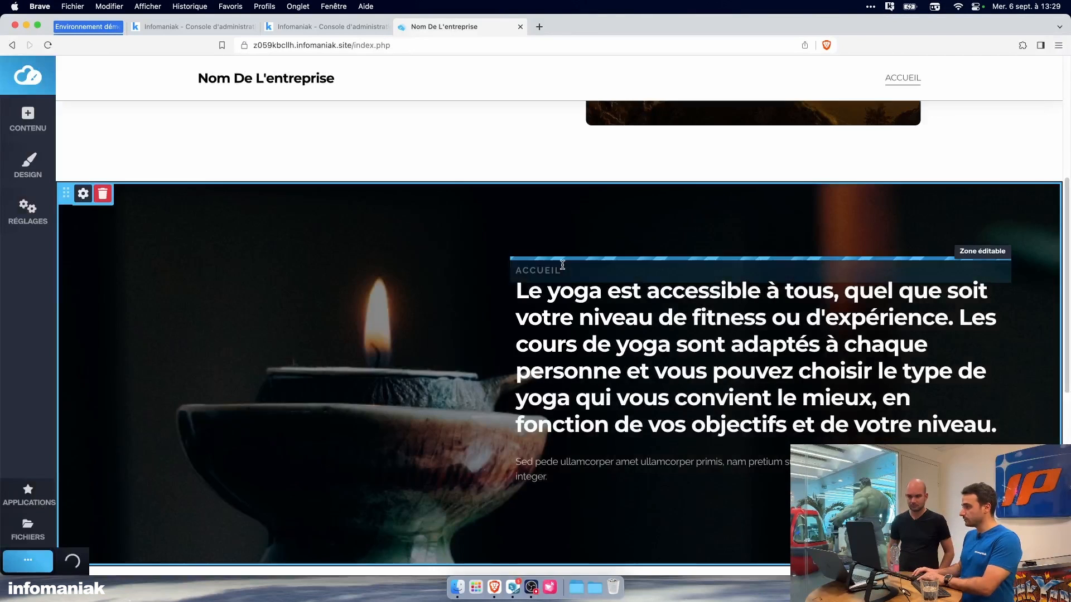
Step: Remove the placeholder paragraph beneath the candle block's heading
left_click(568, 263)
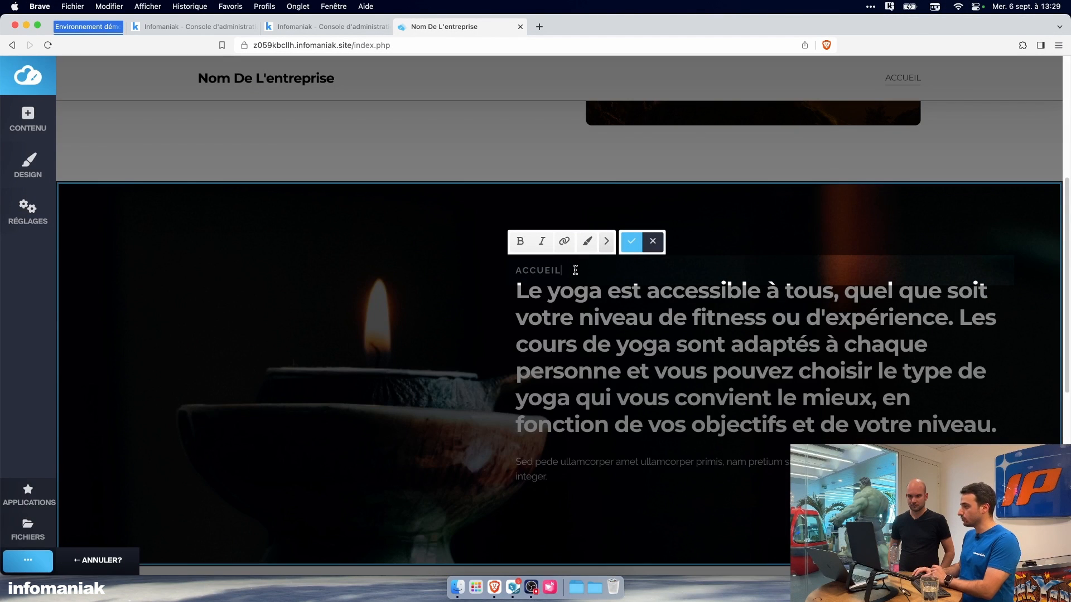
left_click(652, 241)
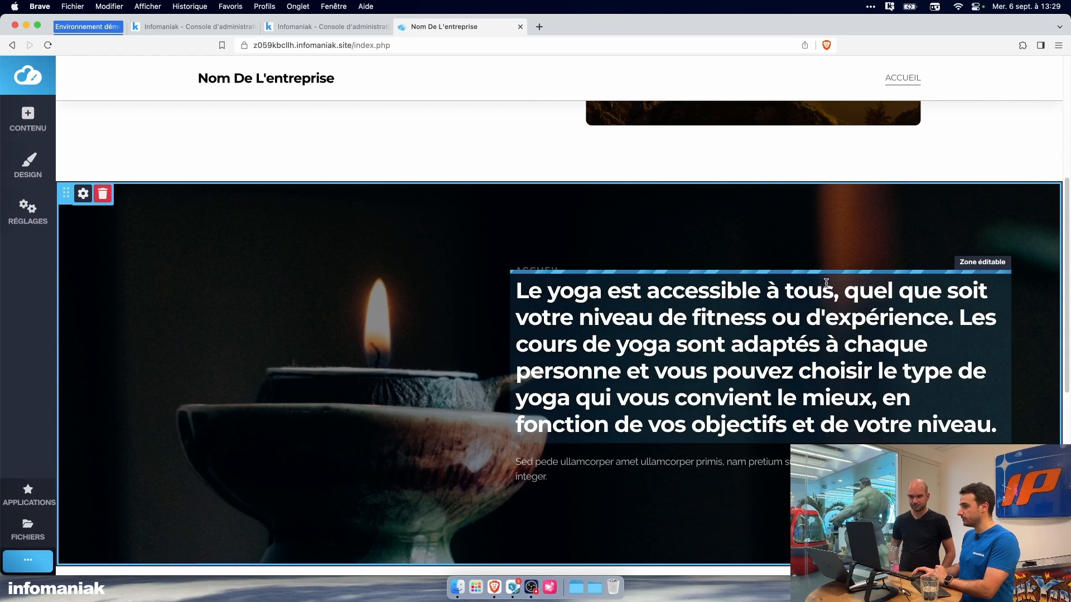
scroll(819, 287, "down", 2)
left_click(582, 439)
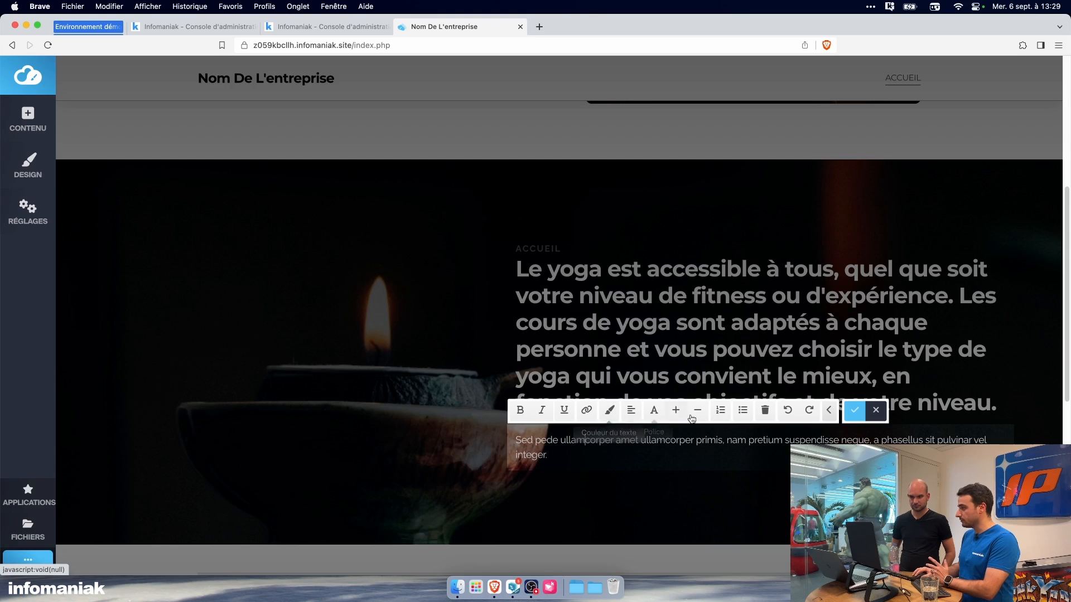
left_click(767, 411)
left_click(628, 108)
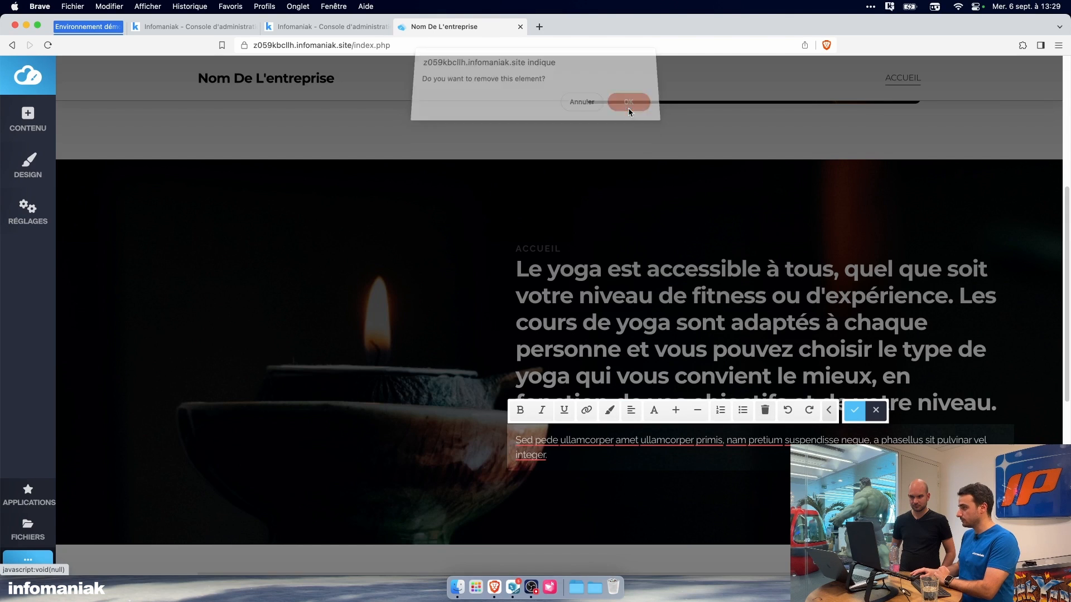
Step: Remove the small ACCUEIL label above the candle block's heading
left_click(566, 233)
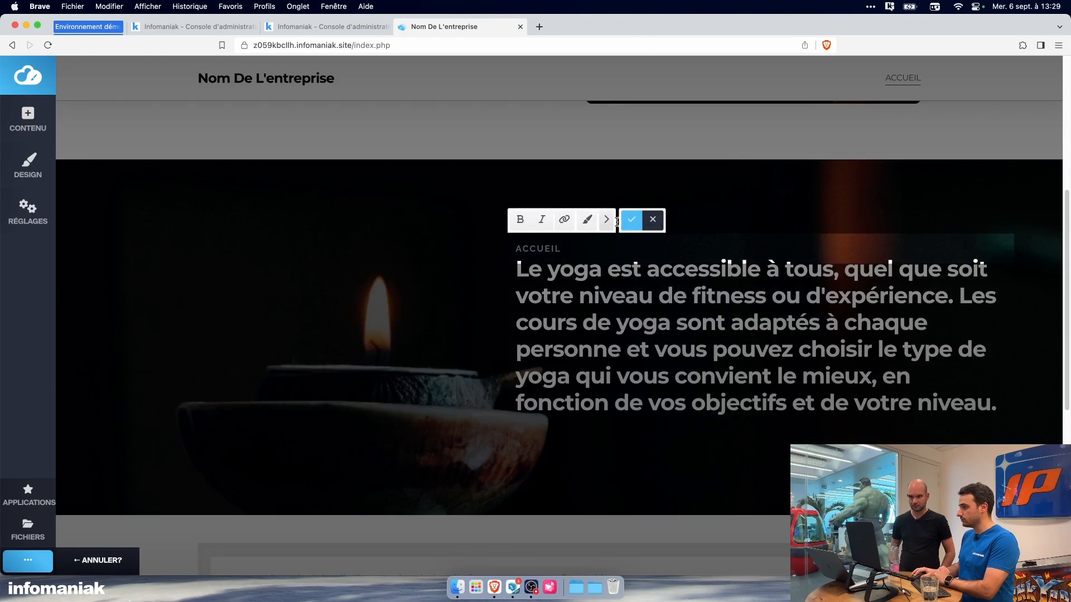
left_click(607, 219)
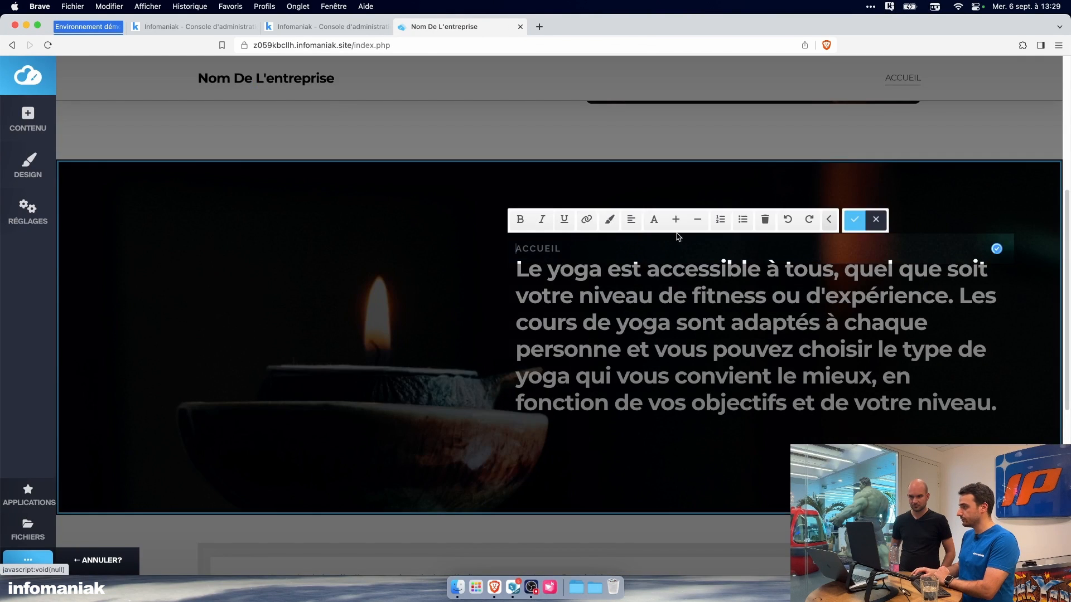
left_click(767, 220)
left_click(627, 105)
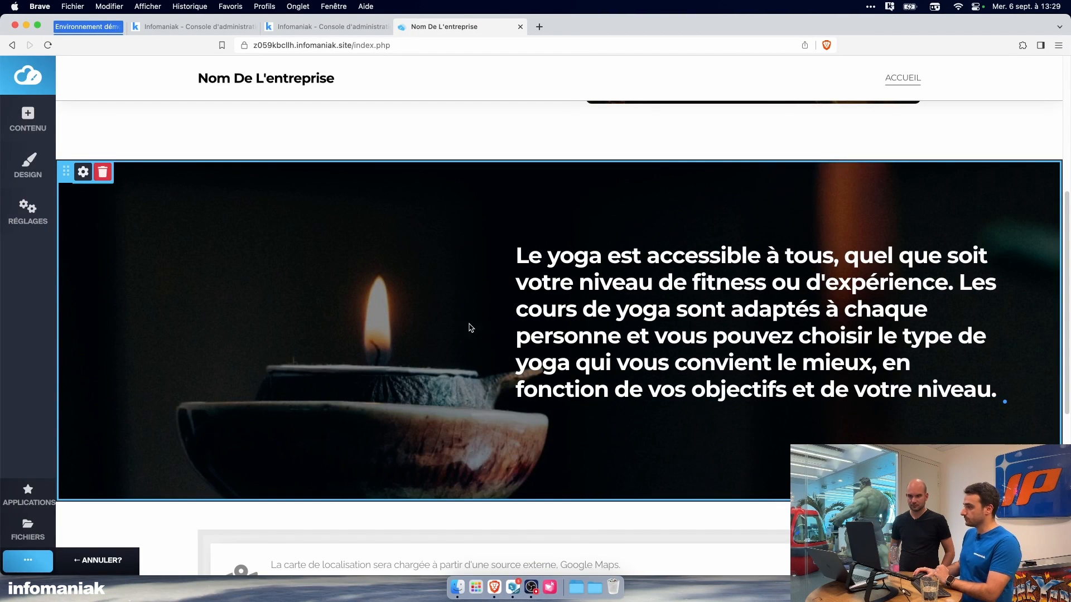
Step: Examine the candle block's parallax effect and how it sits between the Accueil block and the map
scroll(469, 318, "down", 2)
scroll(473, 328, "up", 2)
scroll(473, 329, "up", 3)
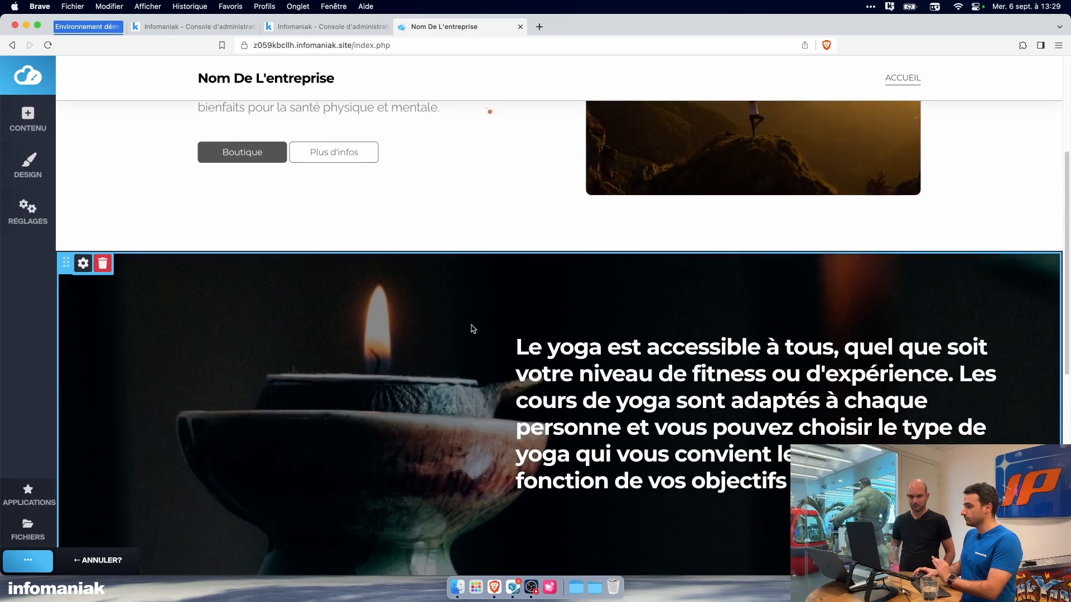
scroll(473, 330, "down", 2)
scroll(473, 329, "up", 1)
scroll(474, 328, "up", 1)
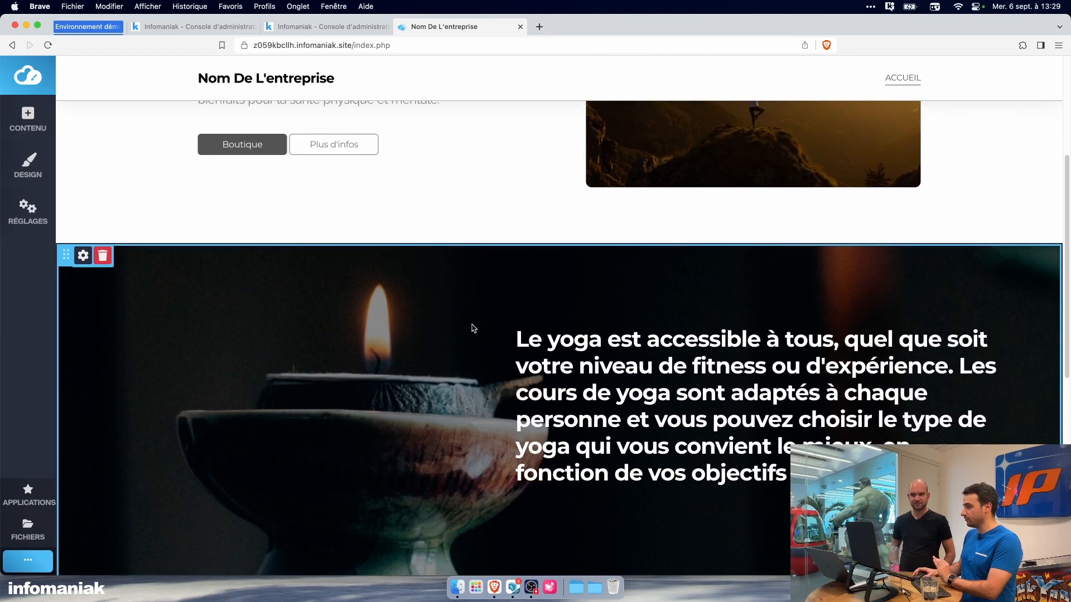
scroll(474, 328, "down", 2)
scroll(474, 328, "down", 1)
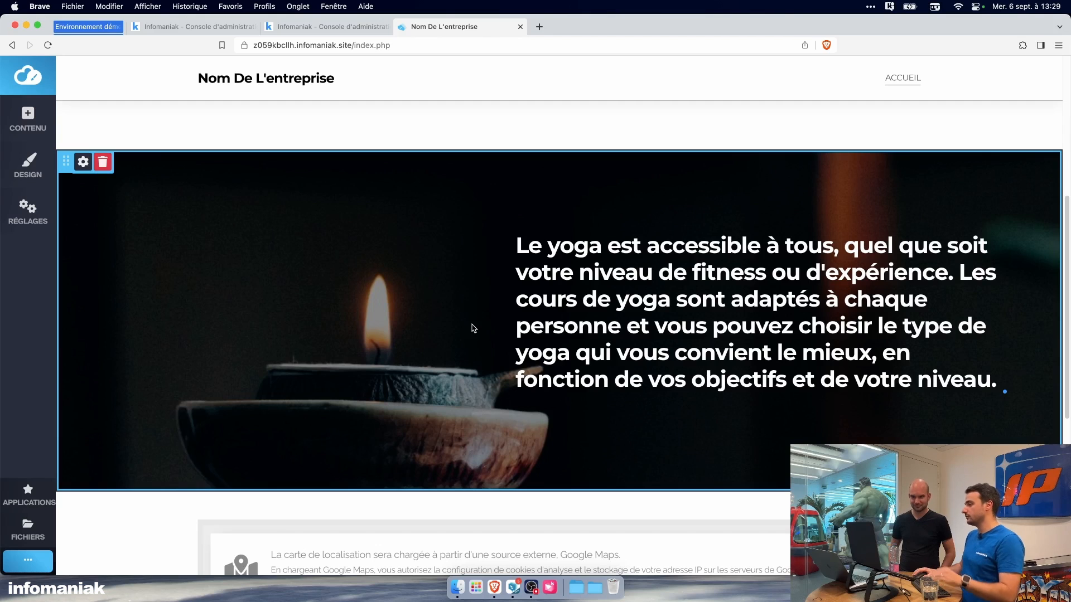
scroll(448, 340, "down", 1)
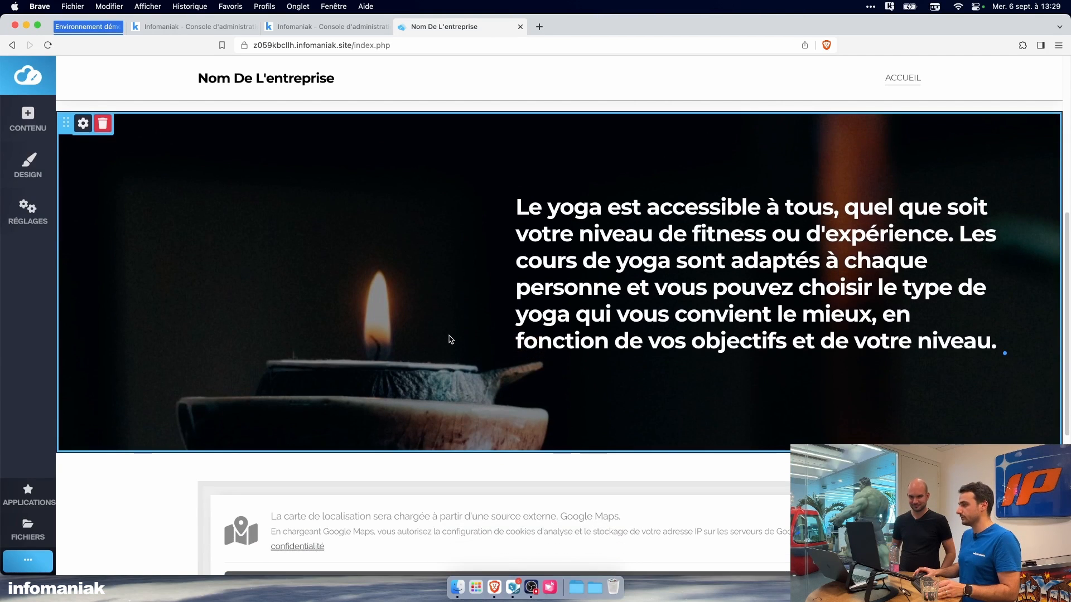
scroll(448, 338, "up", 6)
scroll(447, 335, "up", 5)
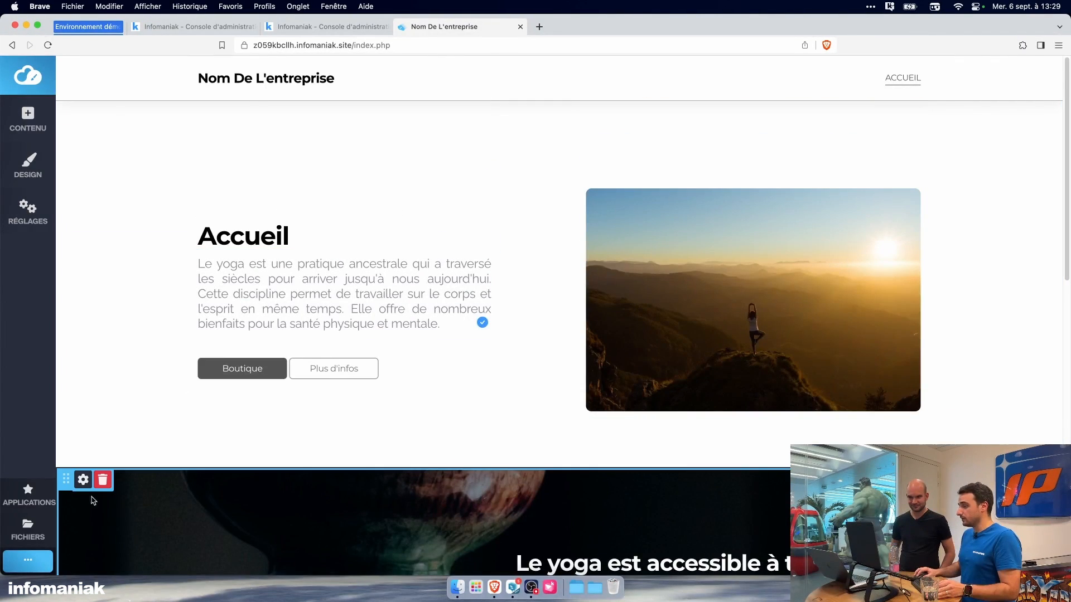
Step: Try repositioning the candle block on the page relative to the Accueil block
left_click_drag(65, 484, 75, 452)
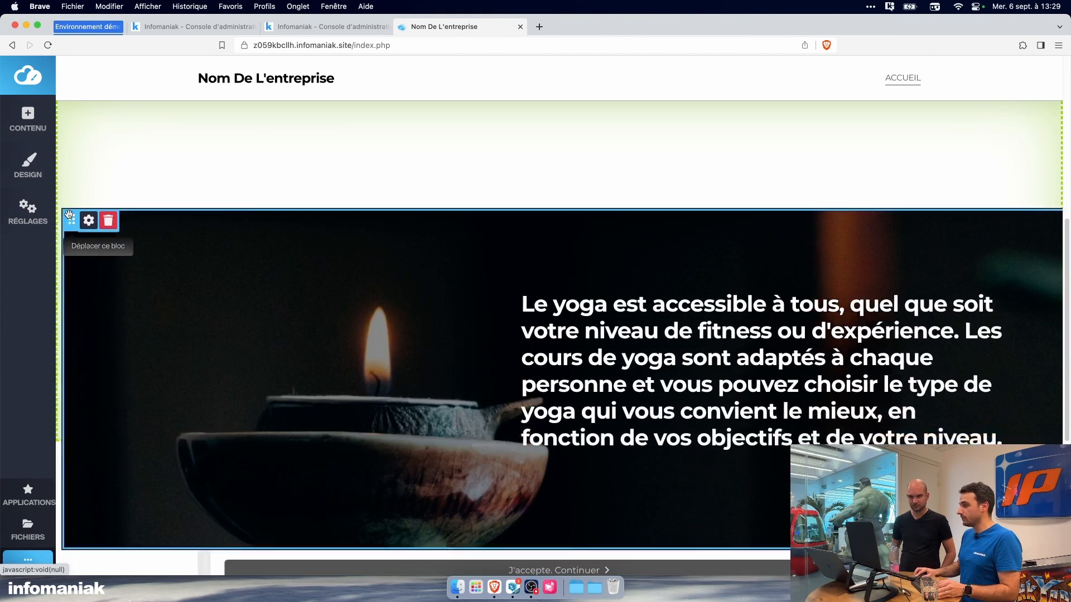
scroll(264, 291, "up", 8)
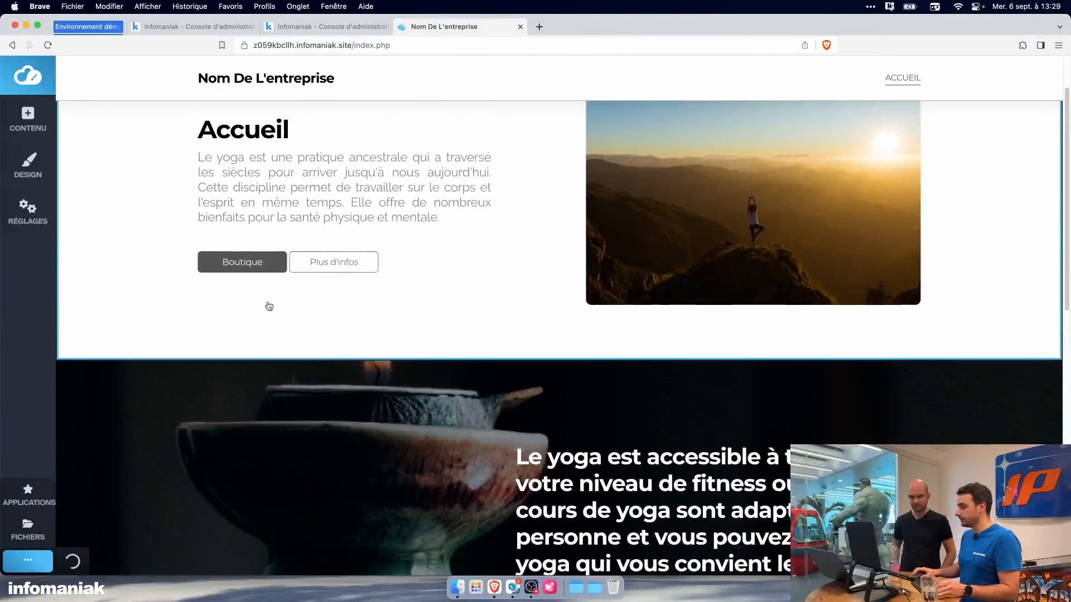
scroll(313, 334, "down", 5)
scroll(328, 329, "up", 7)
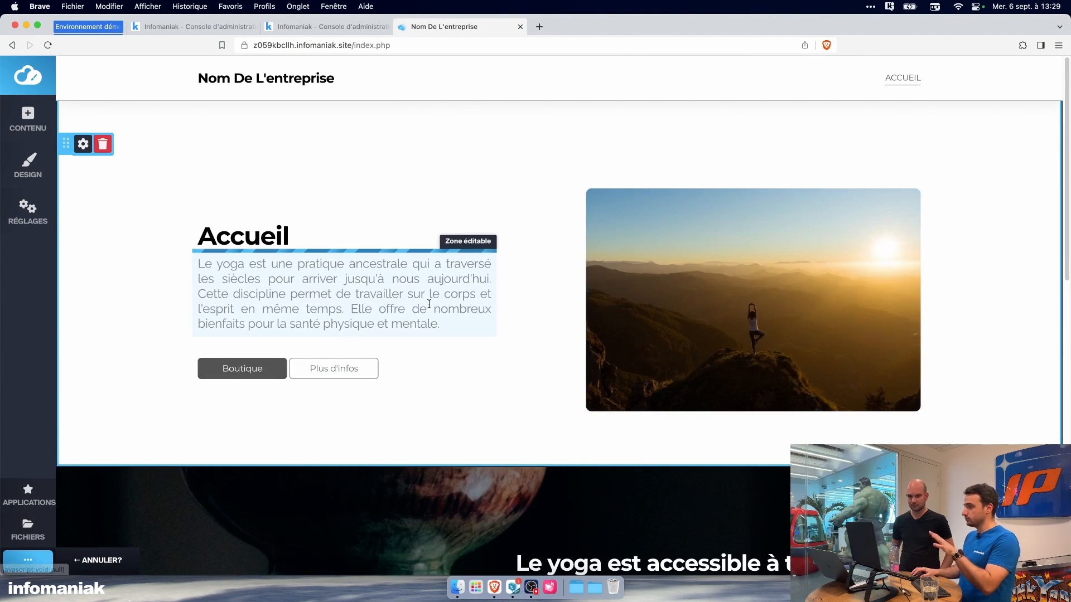
Step: Browse the block templates and add the Contenu block with text and a button beside two mountain images
scroll(463, 369, "down", 6)
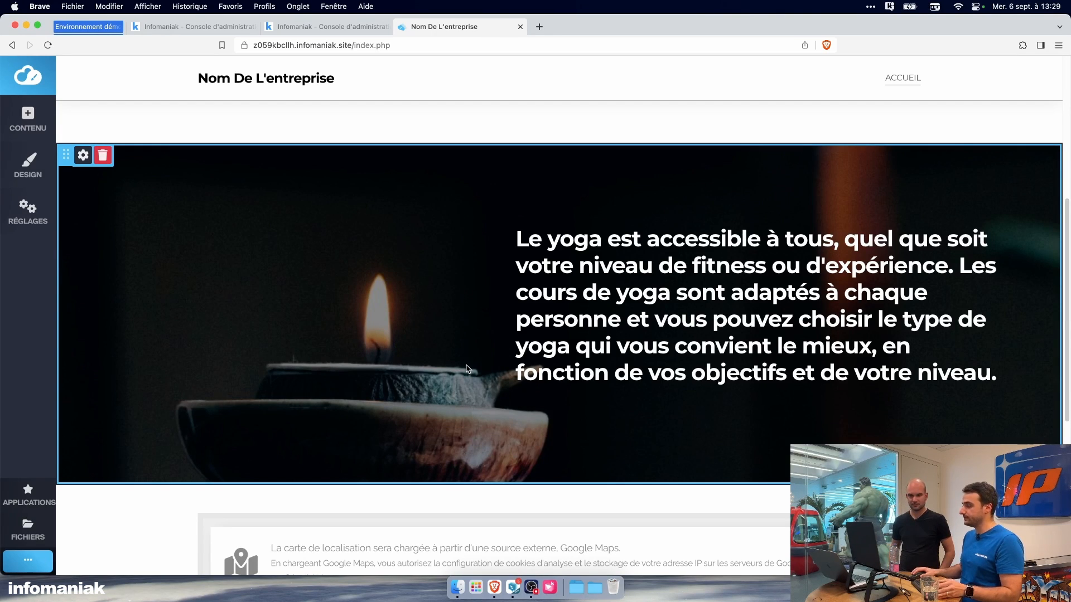
scroll(483, 403, "down", 2)
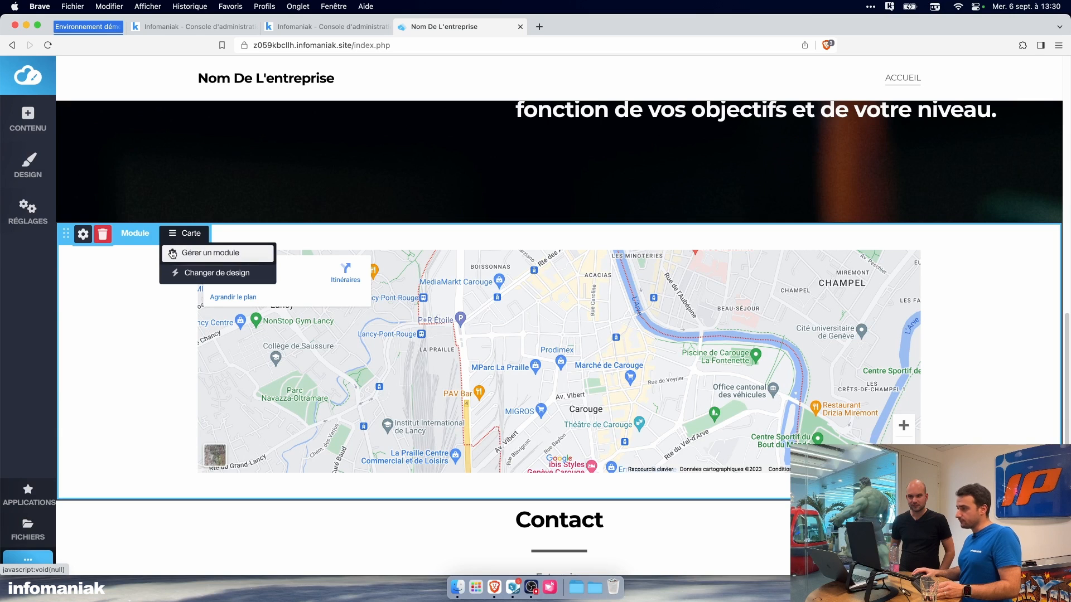
left_click(39, 130)
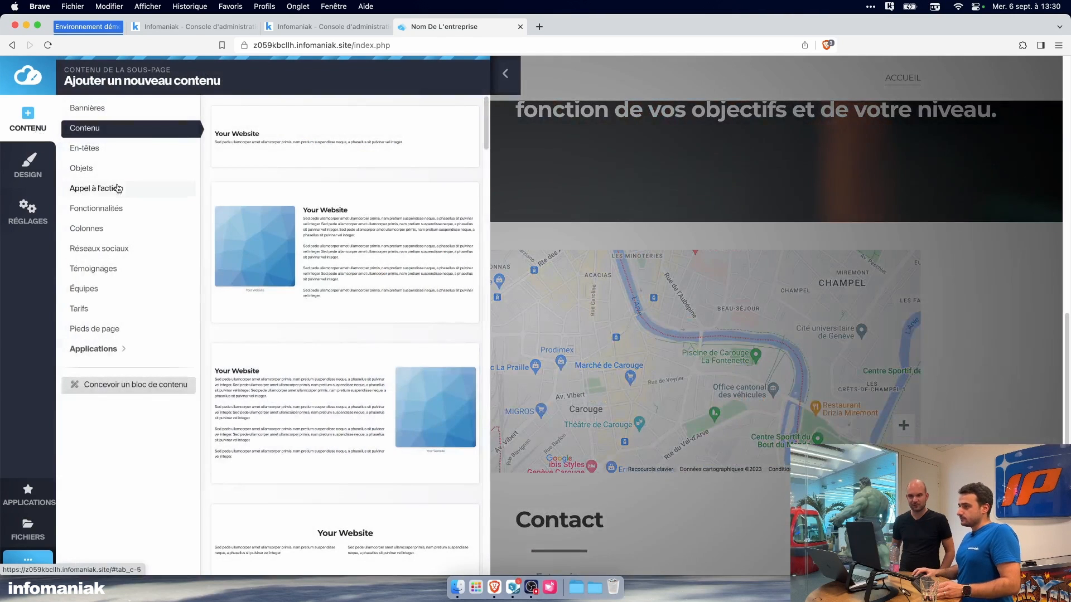
left_click(132, 289)
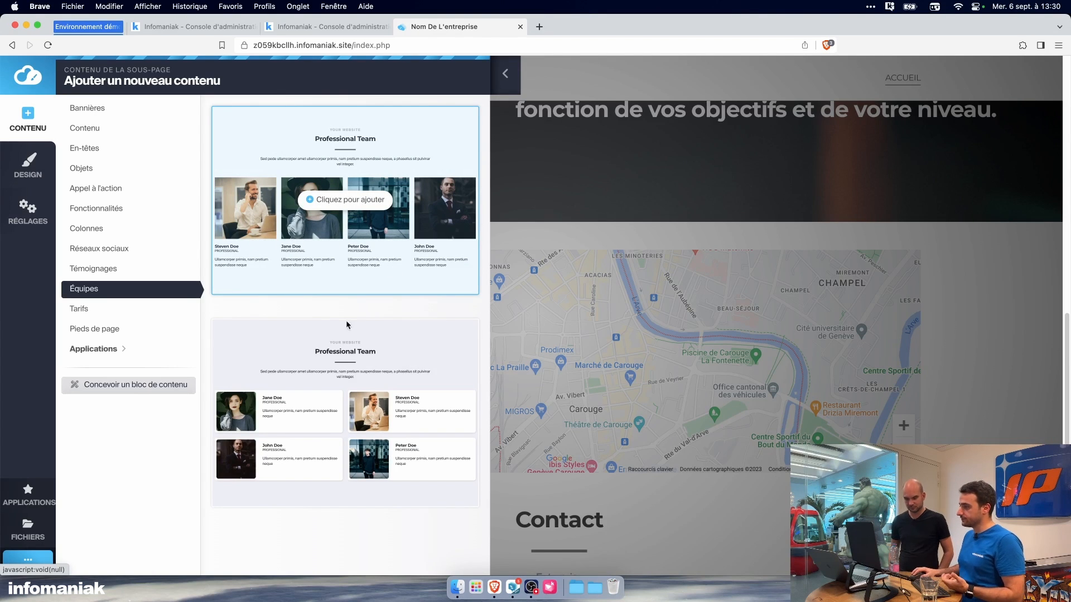
left_click(144, 129)
scroll(317, 292, "down", 4)
scroll(316, 293, "down", 15)
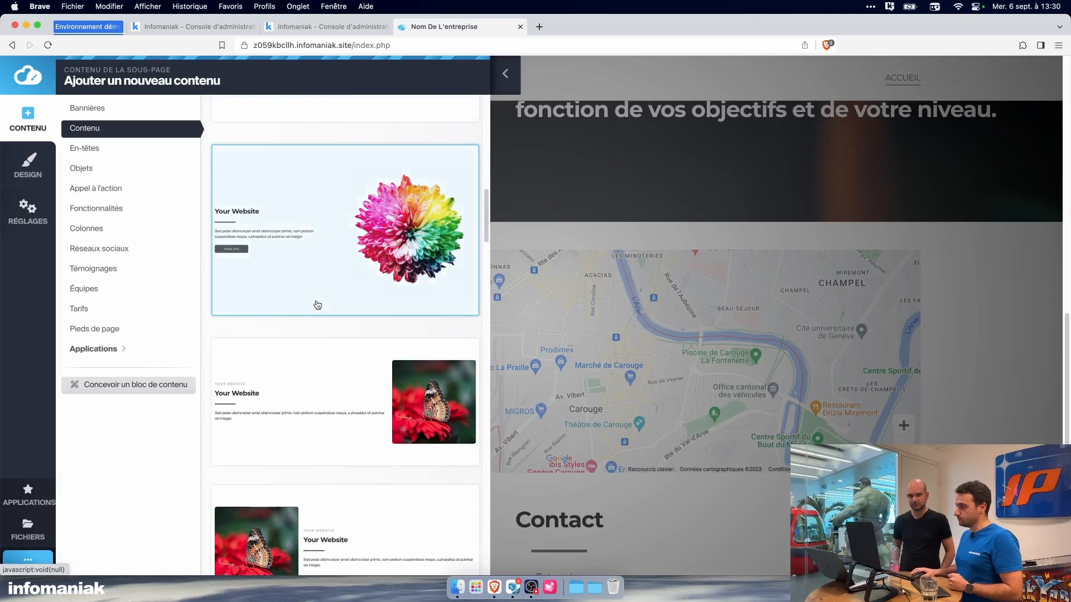
scroll(318, 306, "down", 10)
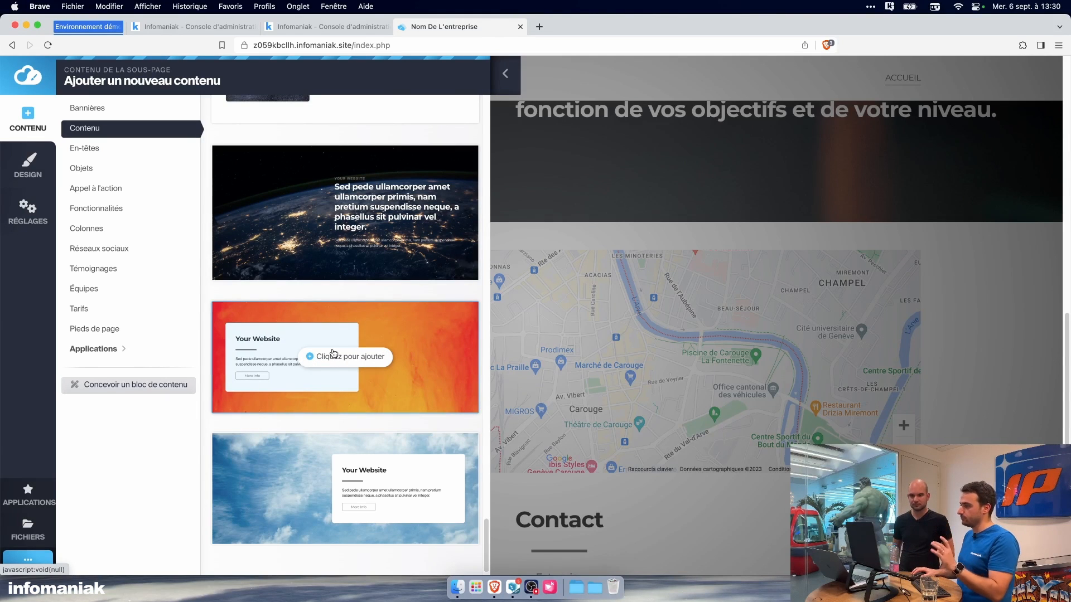
scroll(349, 359, "down", 10)
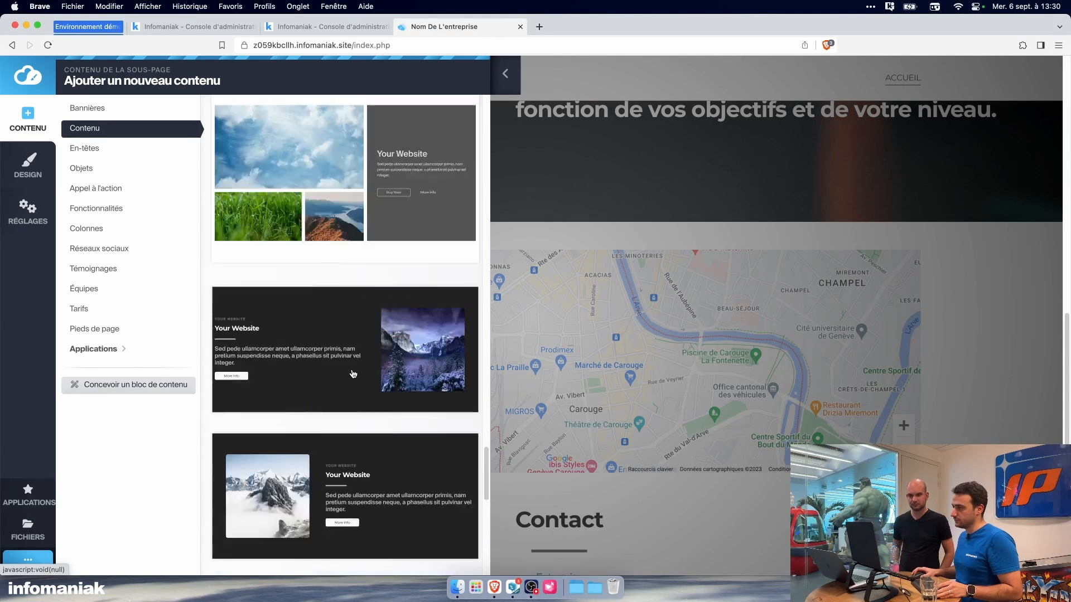
scroll(334, 340, "up", 10)
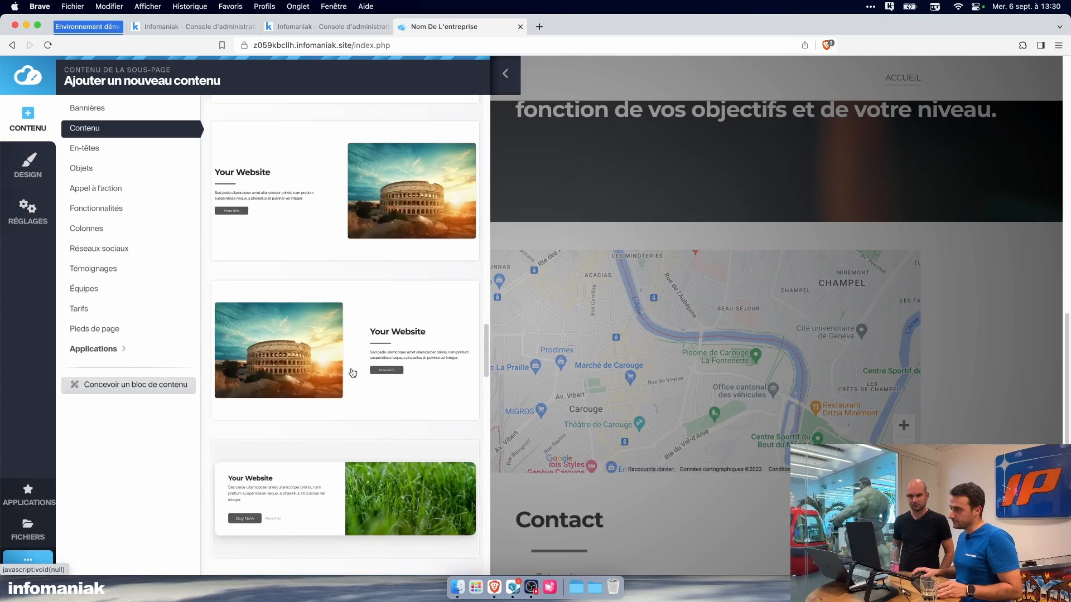
left_click(310, 305)
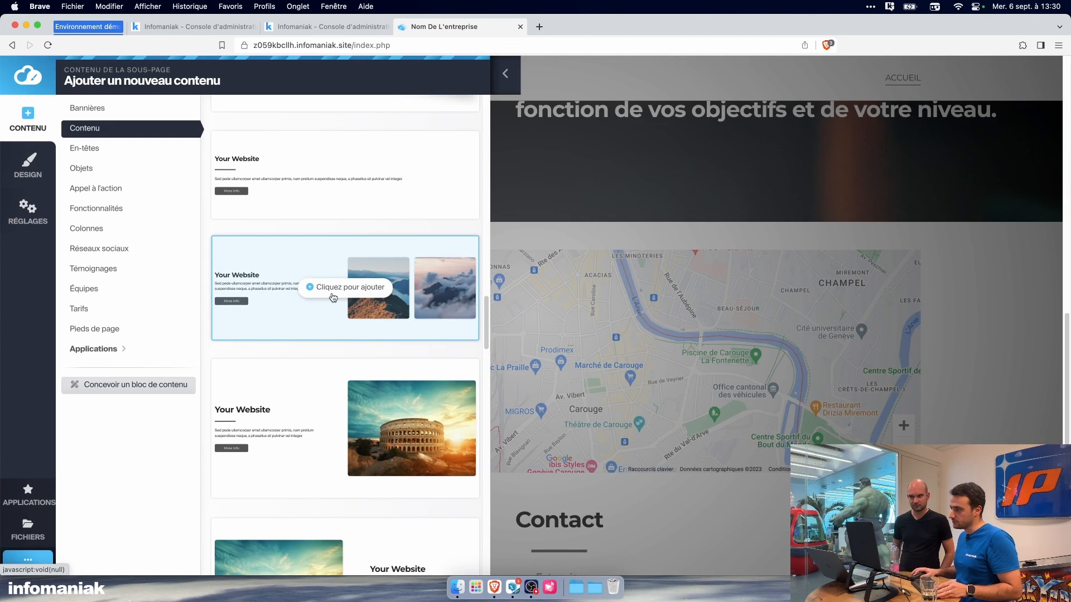
Step: Move the new two-image block down the page, between the candle block and the map
scroll(225, 266, "up", 5)
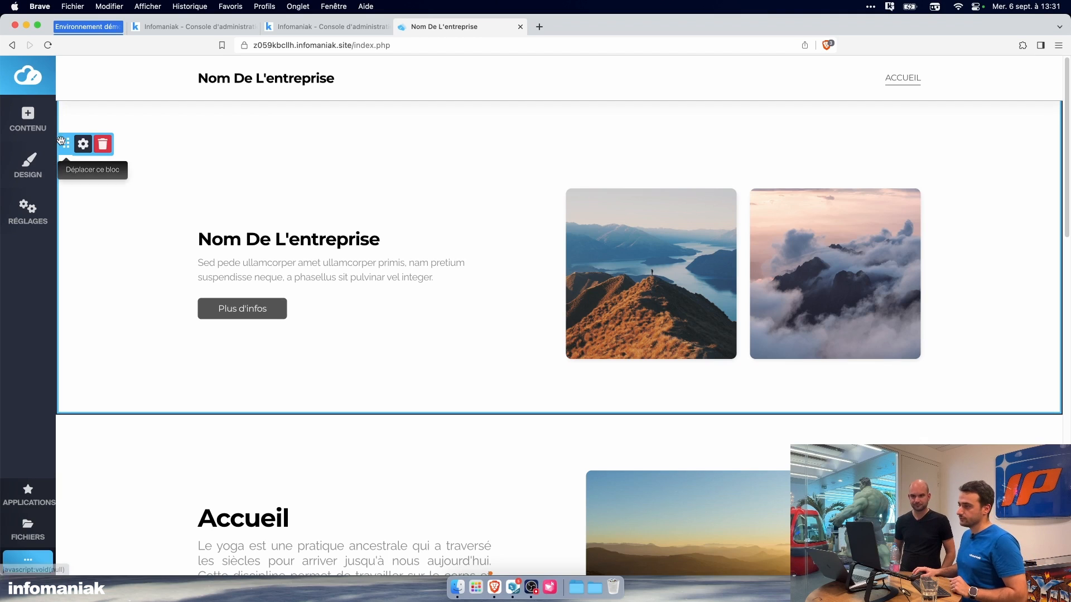
left_click_drag(66, 144, 87, 444)
scroll(538, 307, "down", 4)
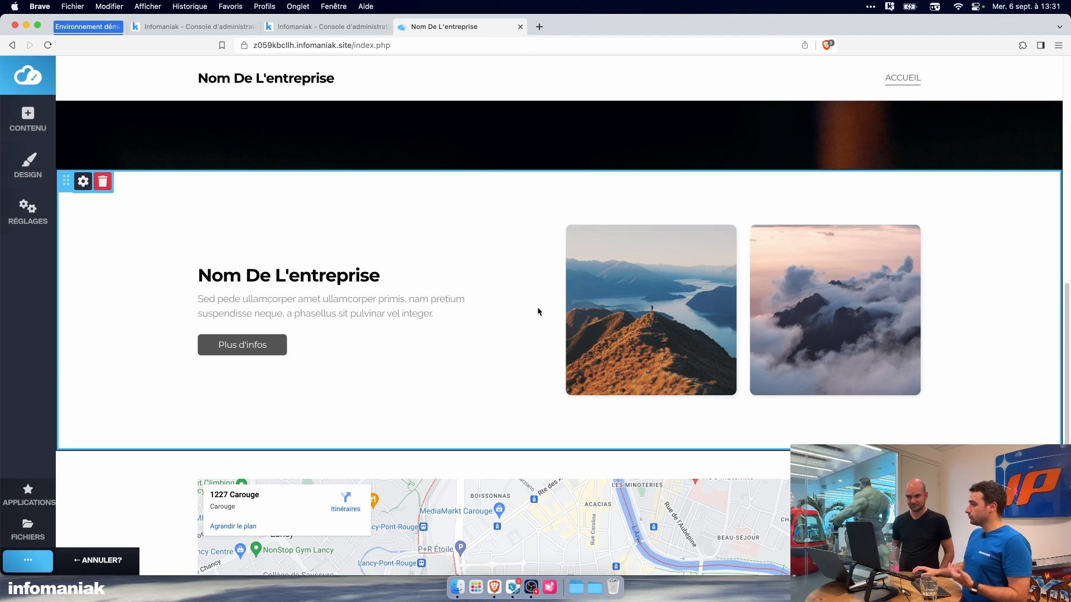
Step: Replace the first mountain image with the photo of the seated woman in prayer pose, uploaded from the Equipe folder in kDrive
left_click(611, 238)
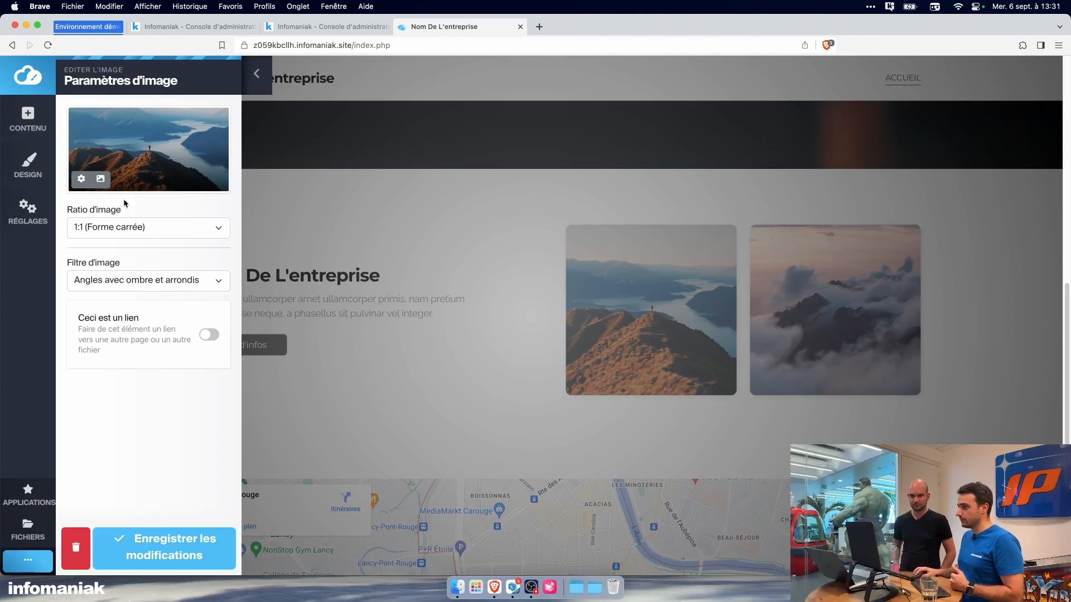
left_click(81, 179)
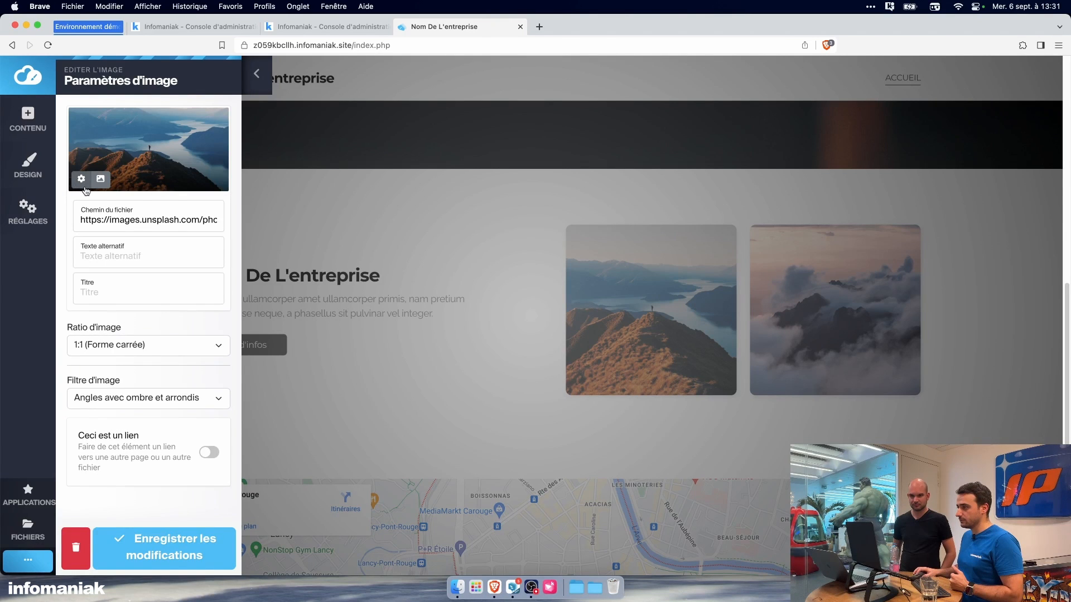
left_click(101, 179)
left_click(114, 179)
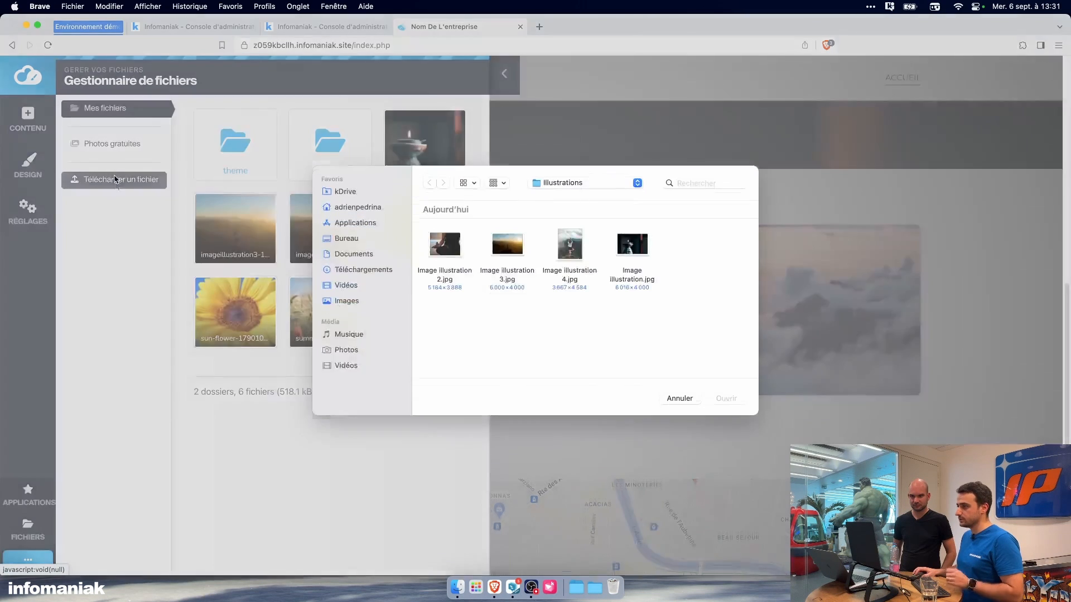
left_click(355, 198)
double_click(449, 258)
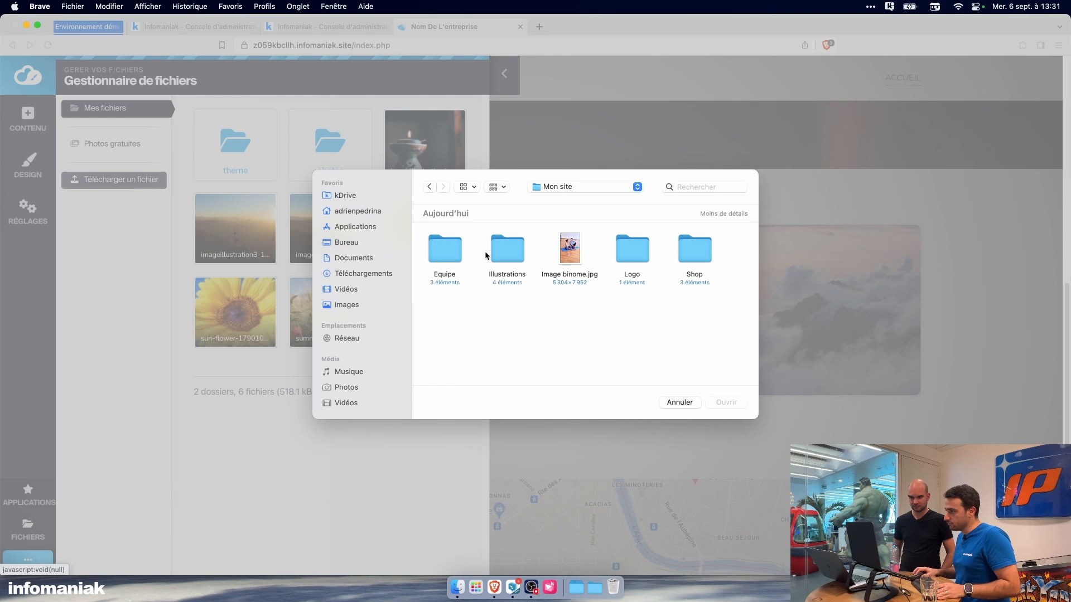
double_click(438, 254)
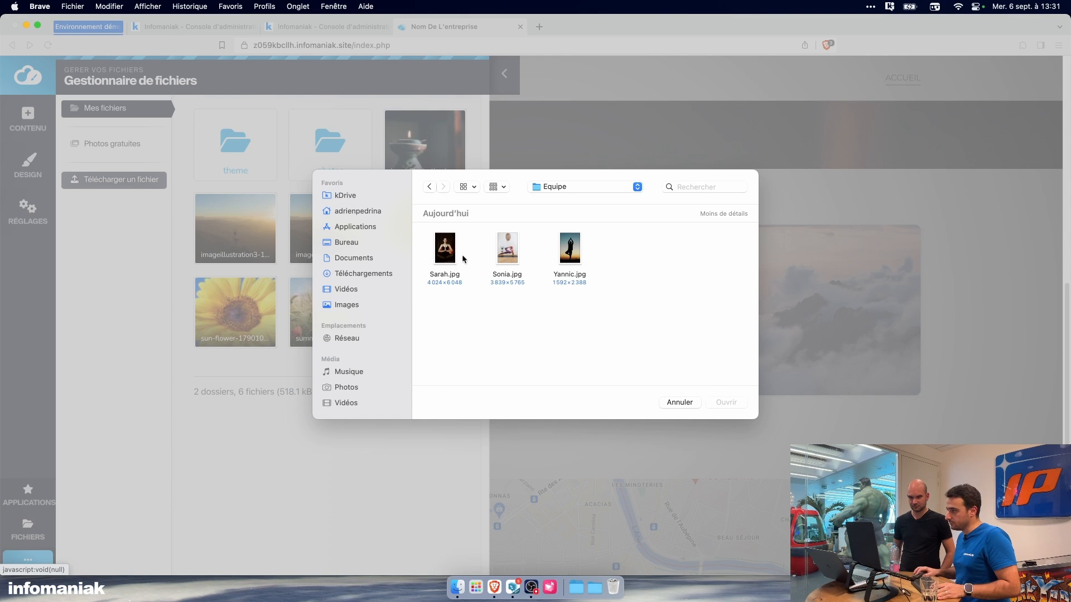
left_click(451, 257)
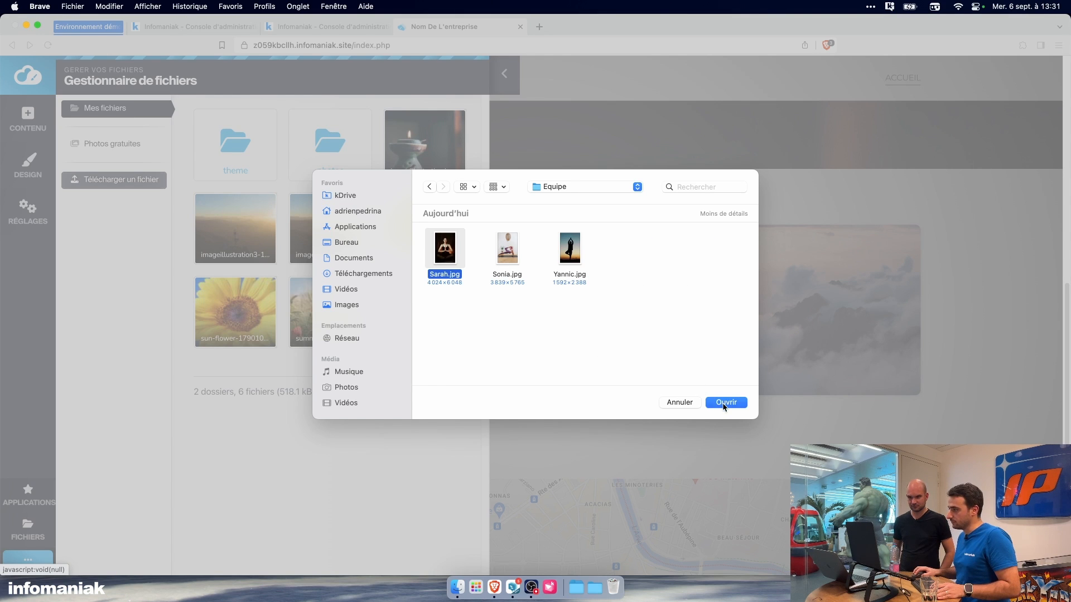
left_click(725, 402)
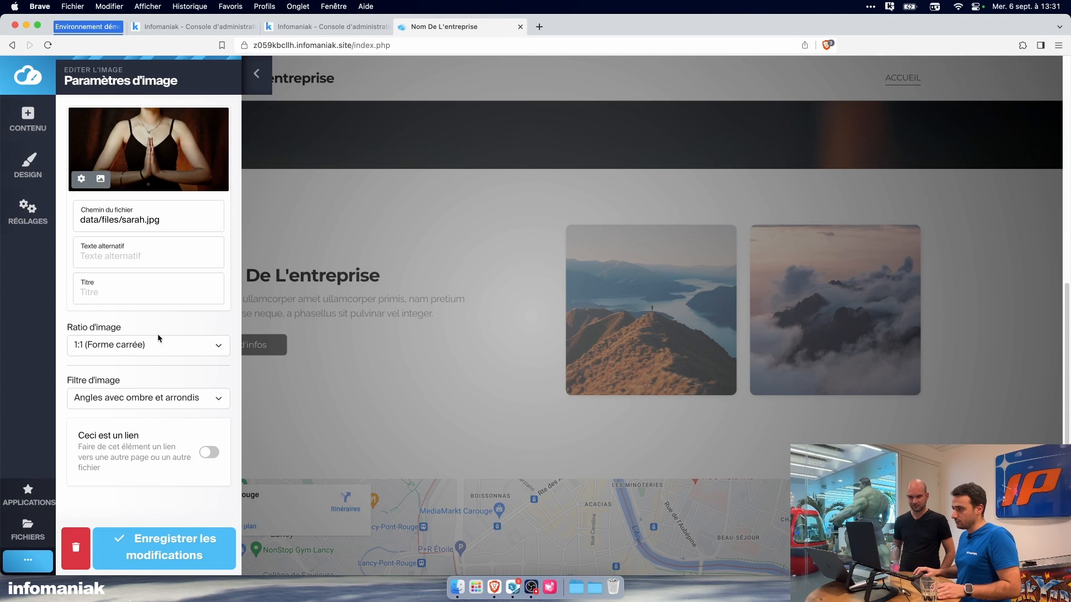
Step: Give the seated woman's image a 3:4 vertical ratio and the Cadre filter, and save the changes
left_click(158, 346)
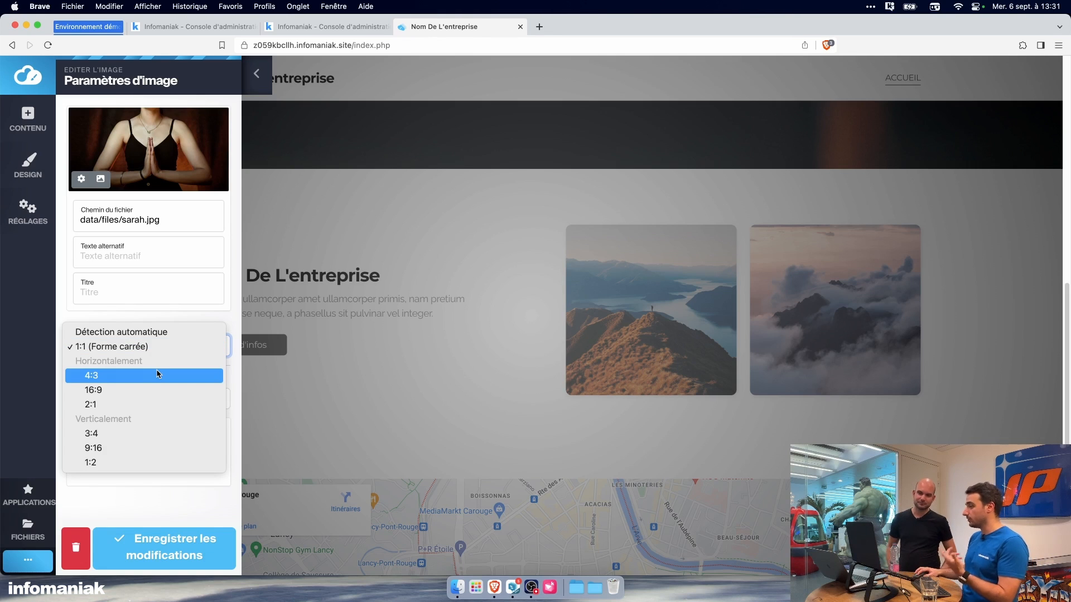
left_click(159, 375)
left_click(159, 347)
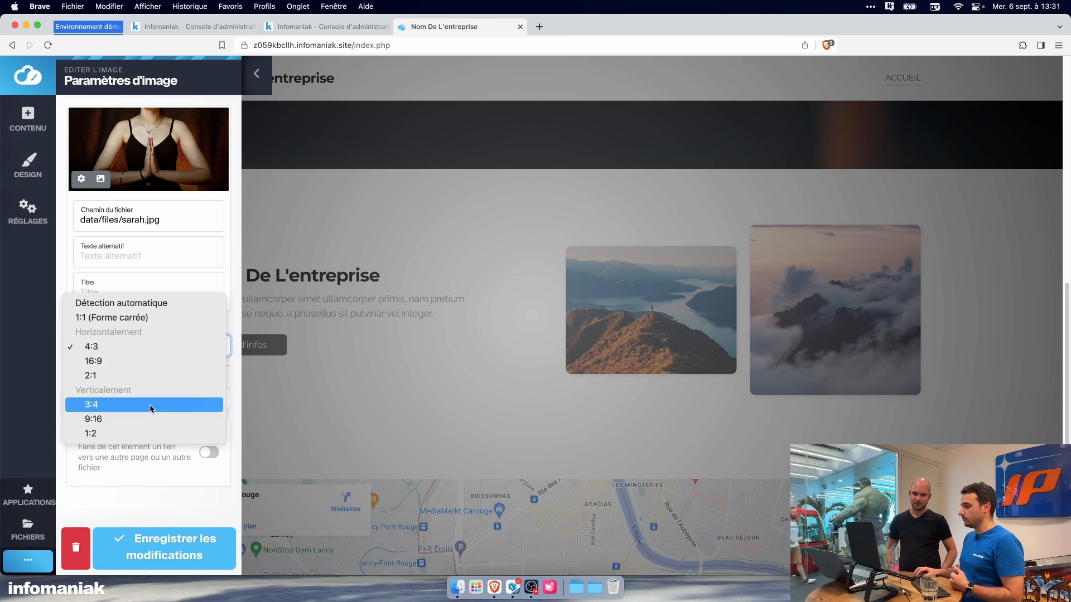
left_click(158, 403)
left_click(175, 347)
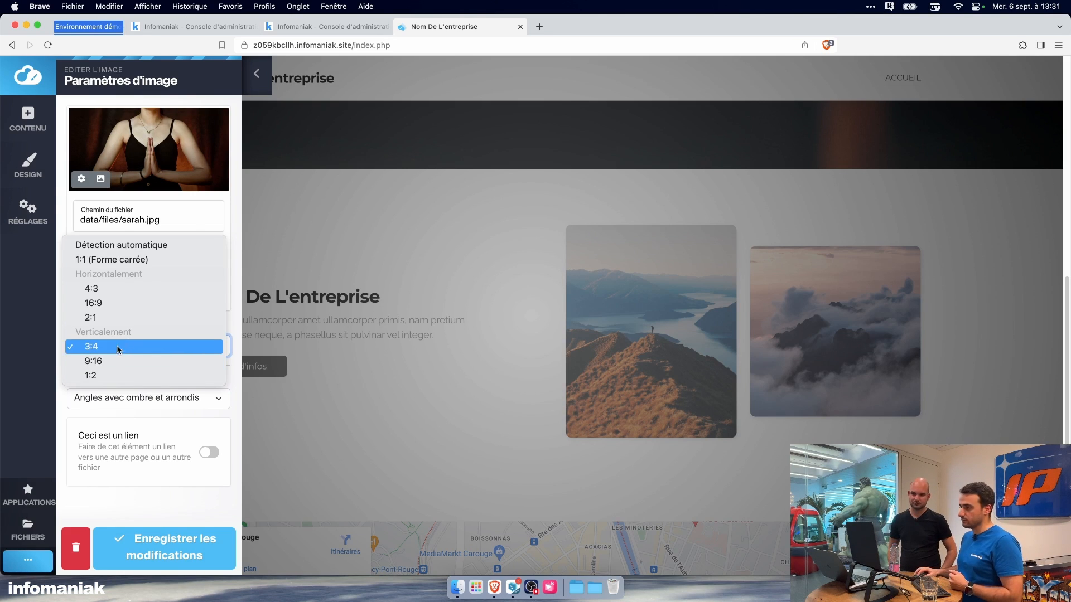
left_click(142, 399)
left_click(174, 403)
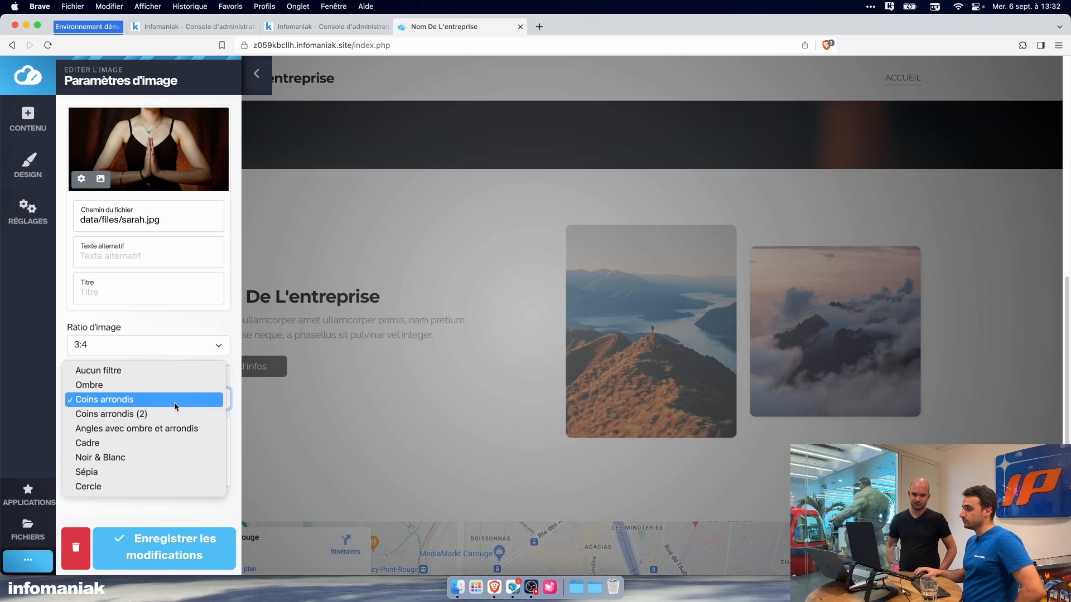
left_click(171, 438)
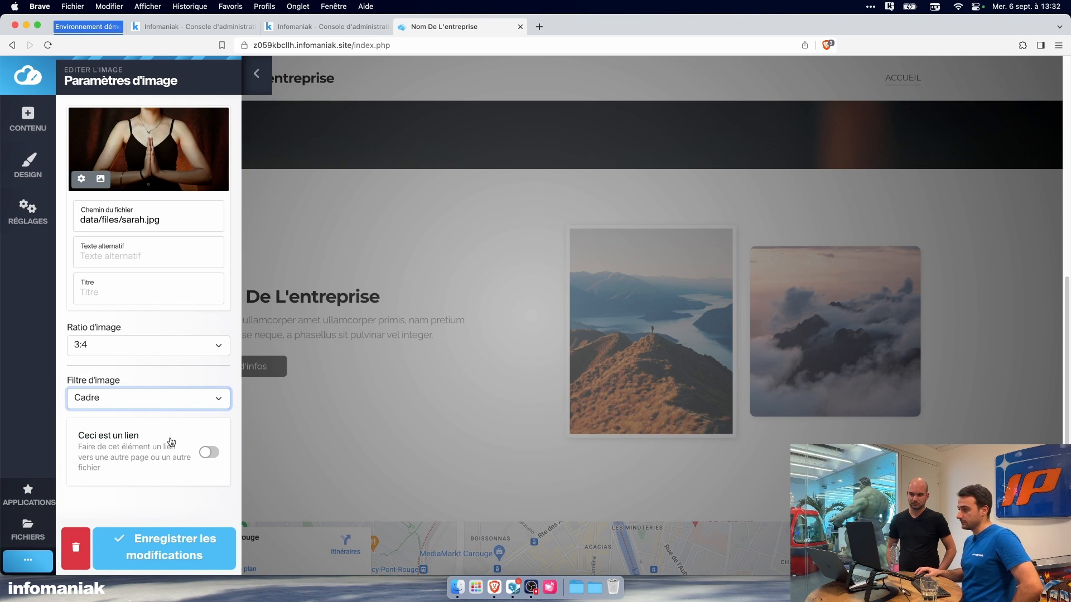
left_click(199, 539)
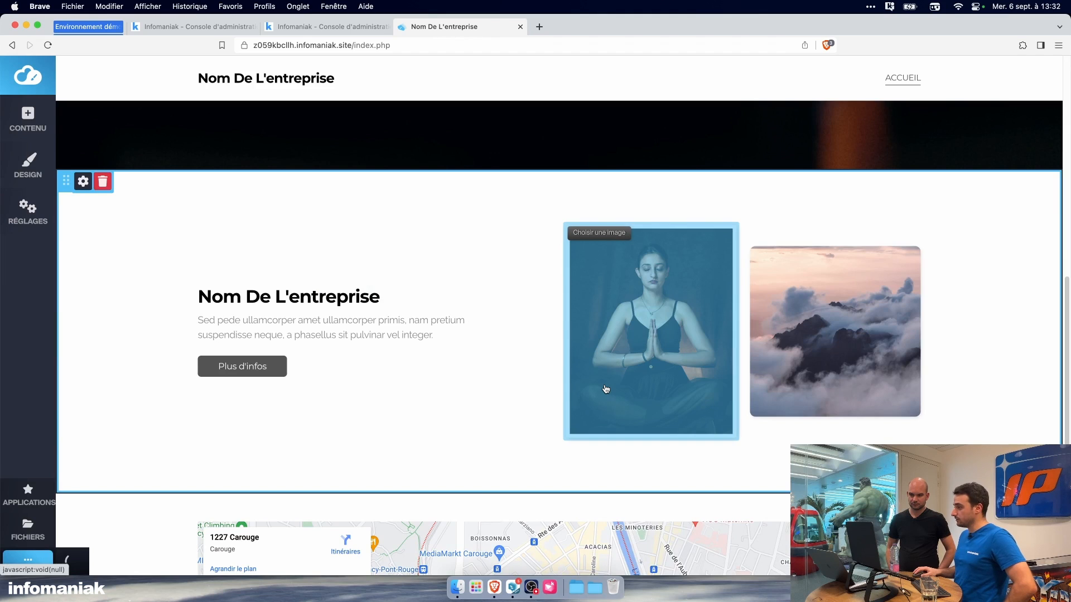
Step: Replace the second mountain image with the standing yoga silhouette photo, uploaded from the Equipe folder
left_click(752, 270)
left_click(113, 158)
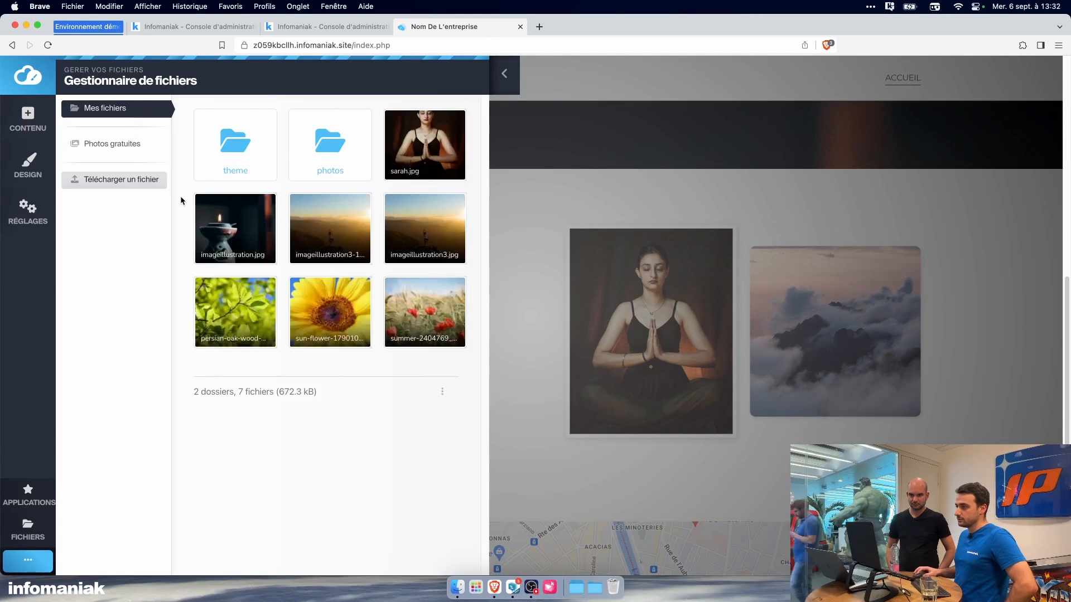
left_click(114, 179)
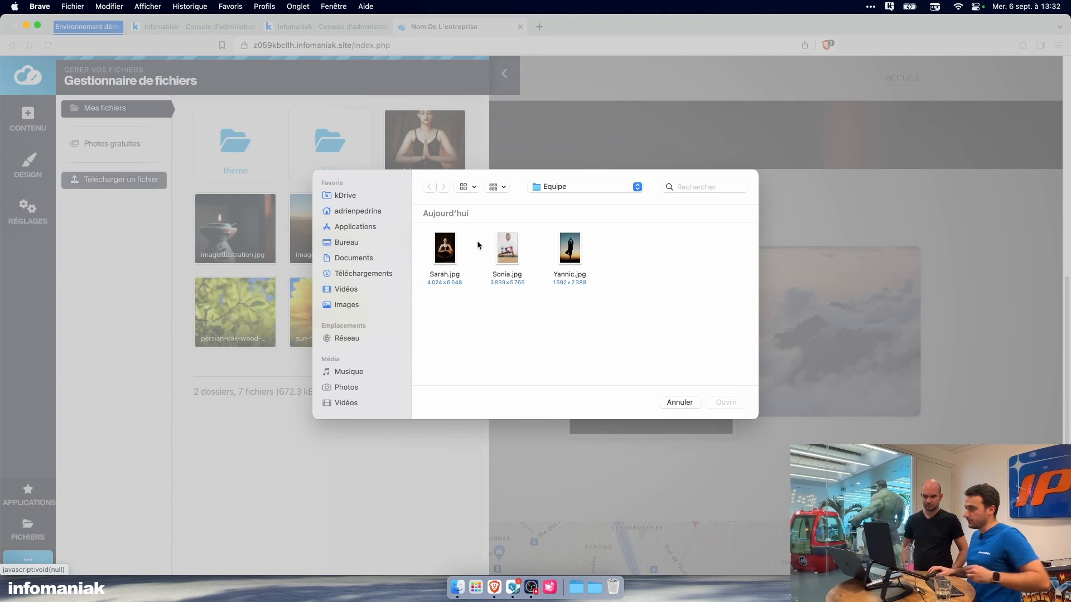
left_click(569, 248)
left_click(725, 402)
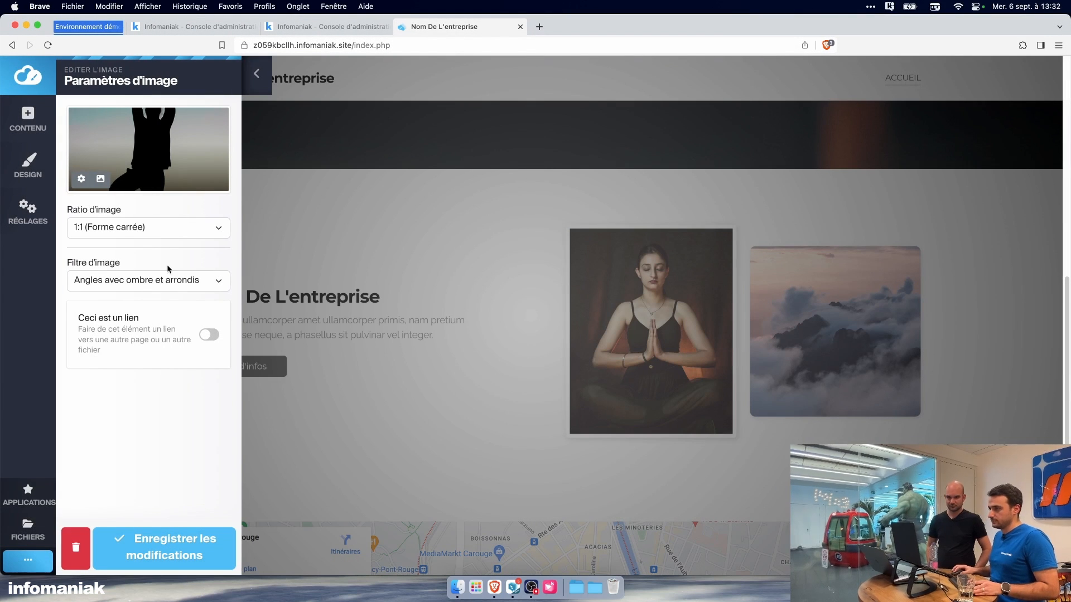
Step: Give the standing silhouette image a 3:4 ratio and the Cadre filter, and save the changes
left_click(170, 228)
left_click(166, 319)
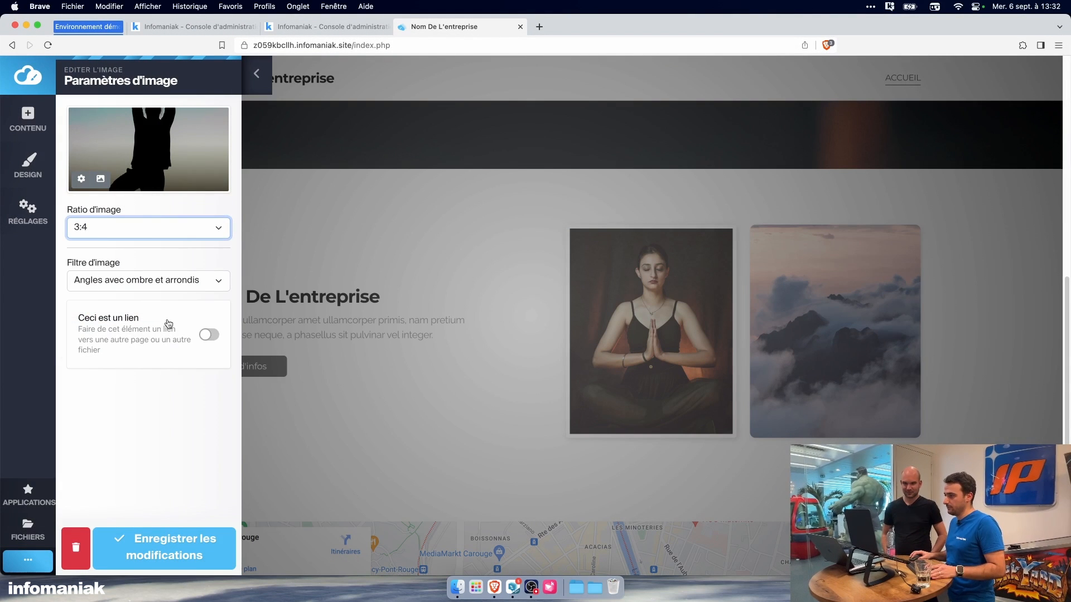
left_click(157, 288)
left_click(150, 300)
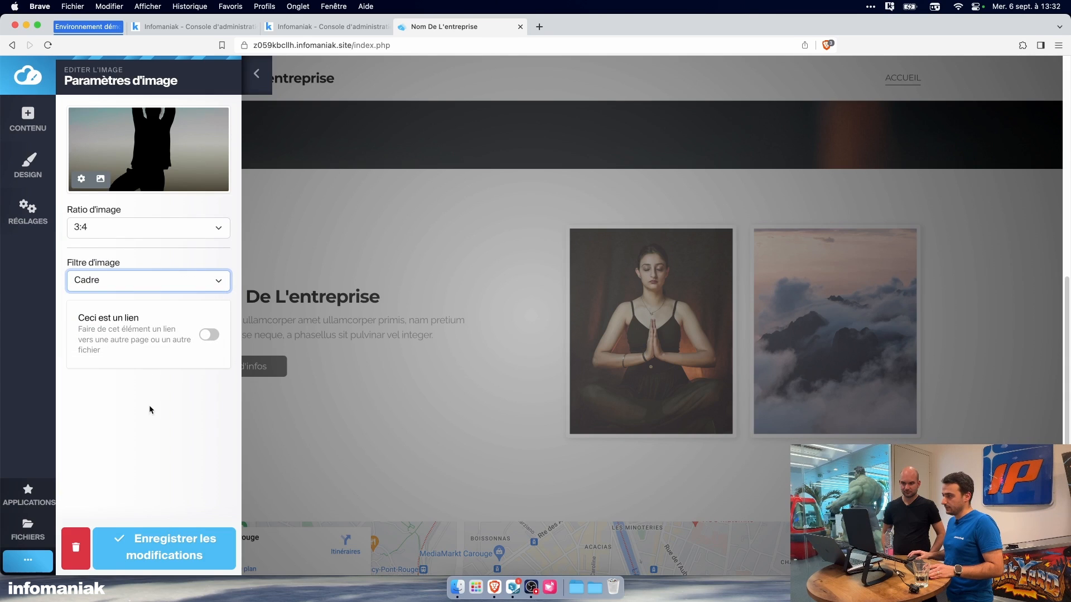
left_click(164, 537)
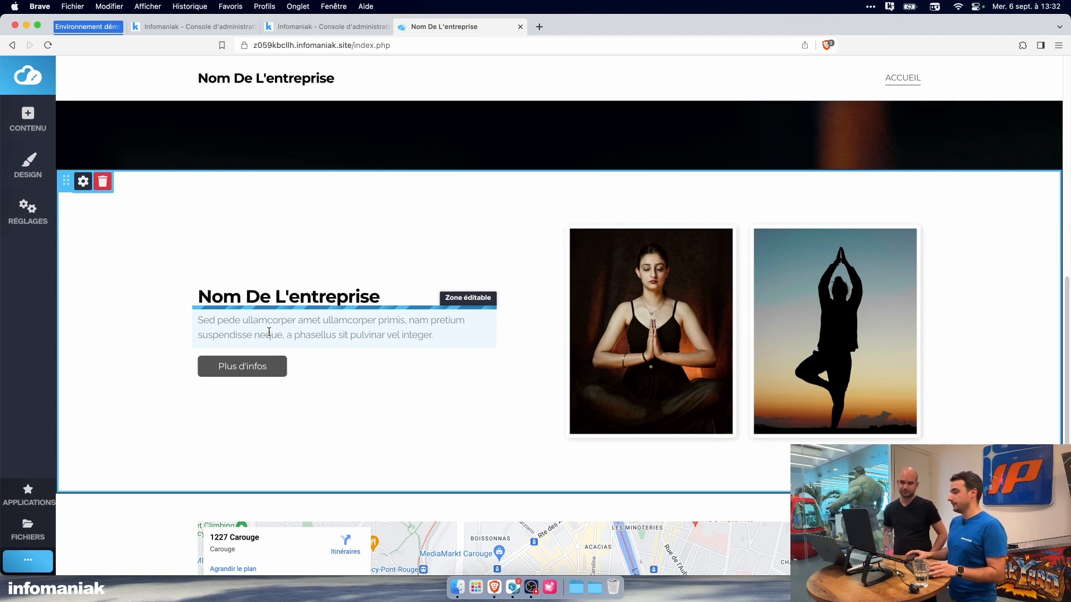
Step: Switch to kChat and send kChat Bot "peux tu me faire un texte de présentation pour notre équipe de 2 maitres yoga, texte court"
scroll(273, 333, "up", 10)
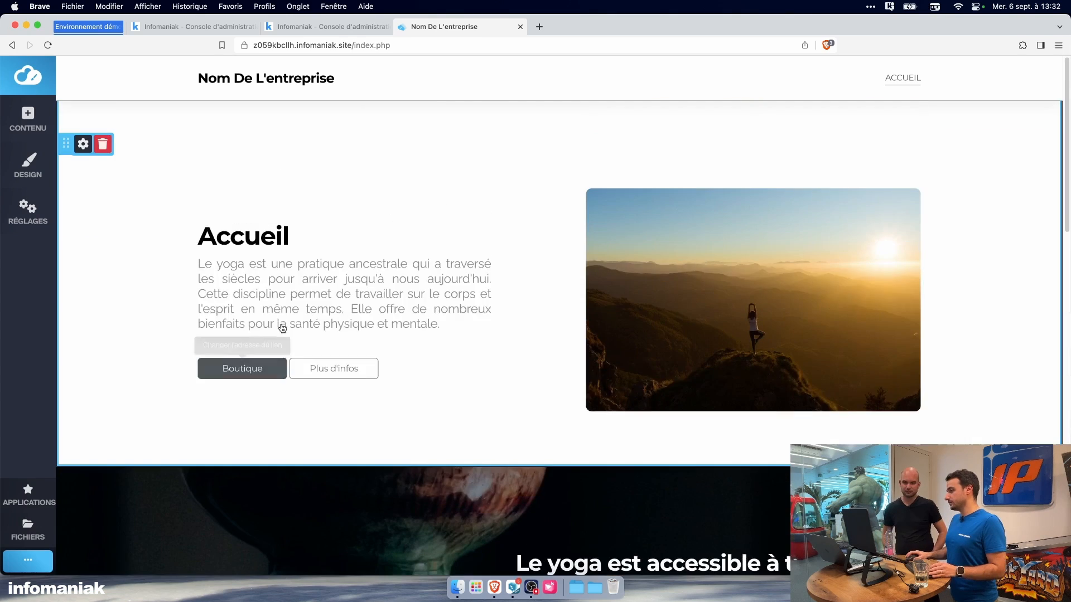
scroll(280, 330, "down", 5)
scroll(343, 288, "down", 3)
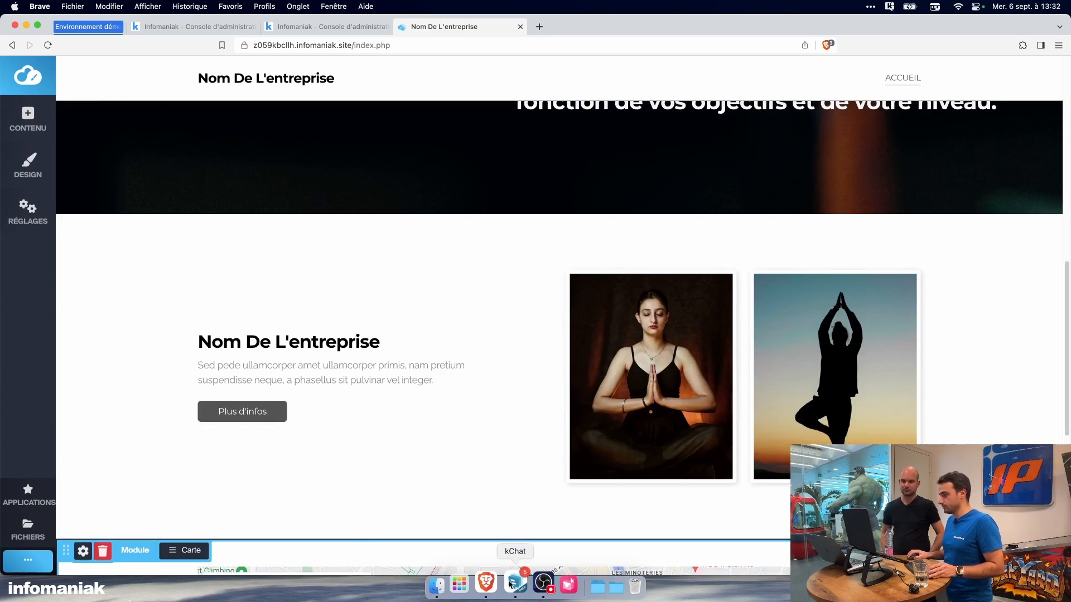
left_click(513, 587)
type("peux t")
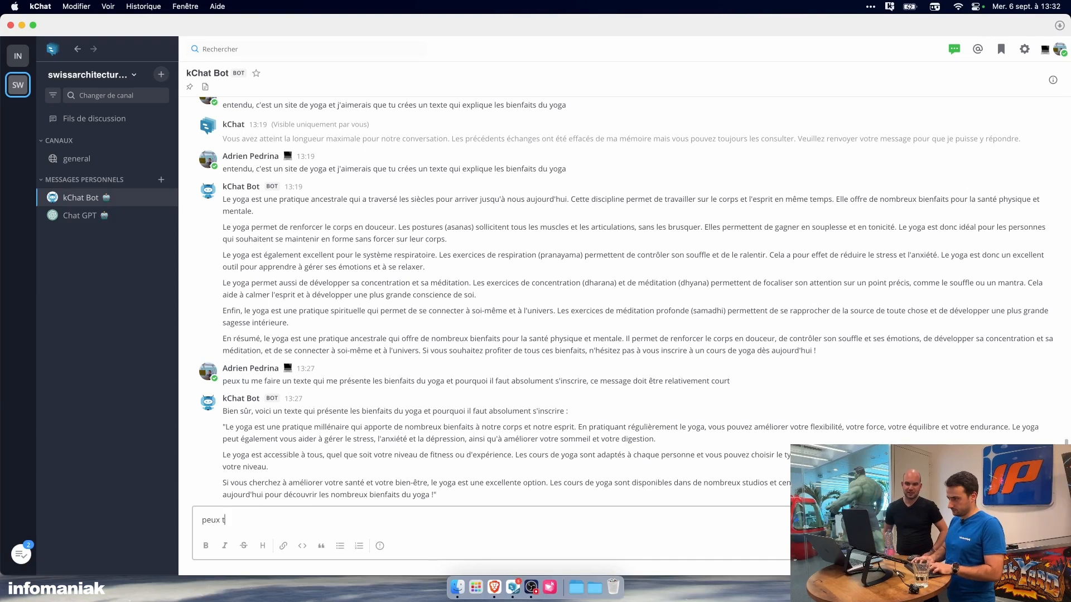
type("u me faire un te")
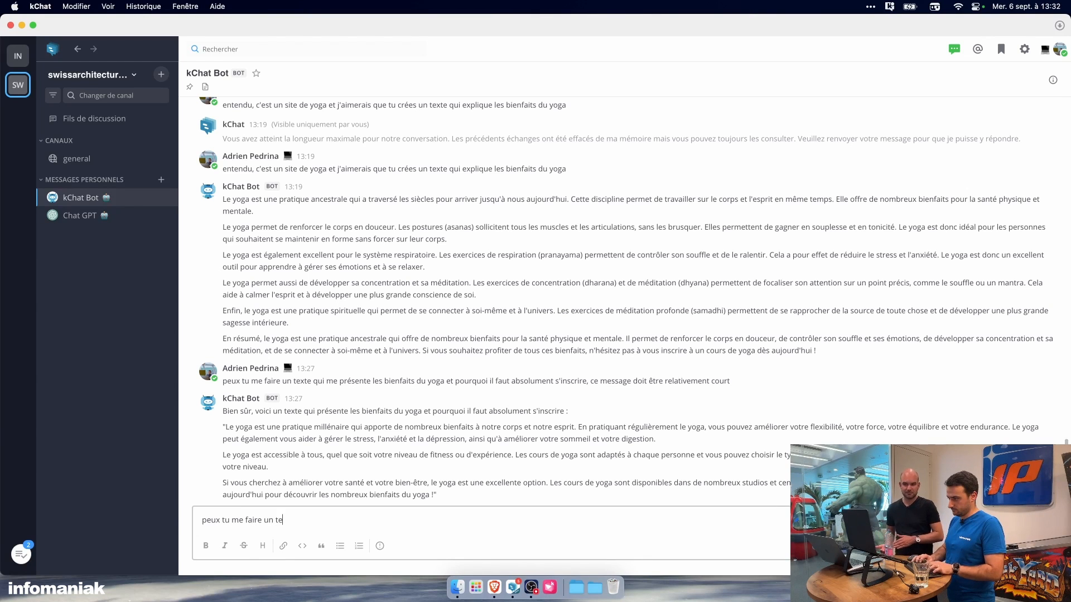
type("xte de présenta")
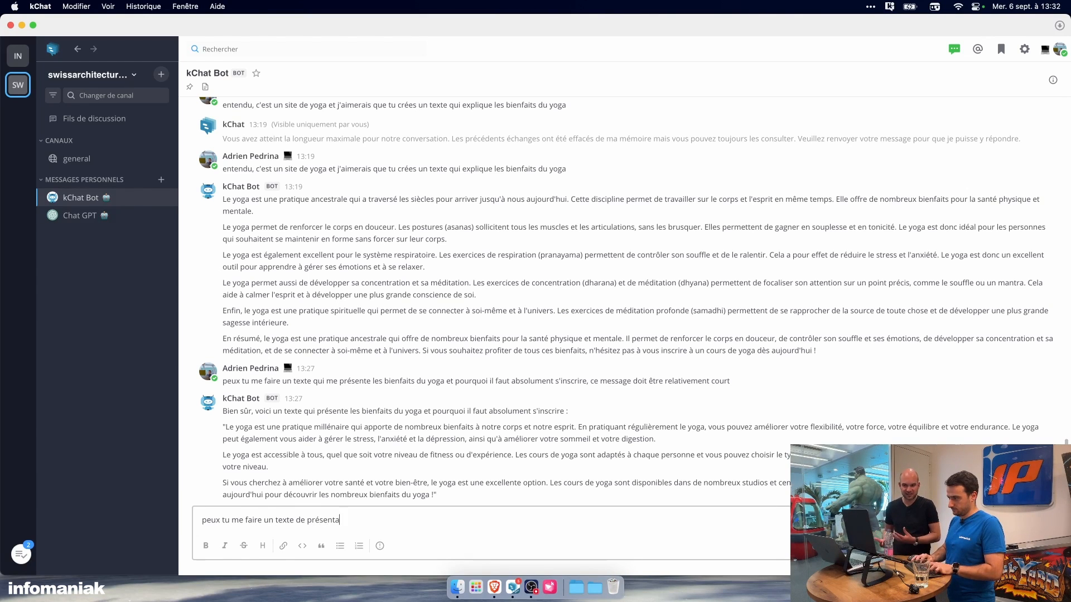
type("tion pour notre équipèe")
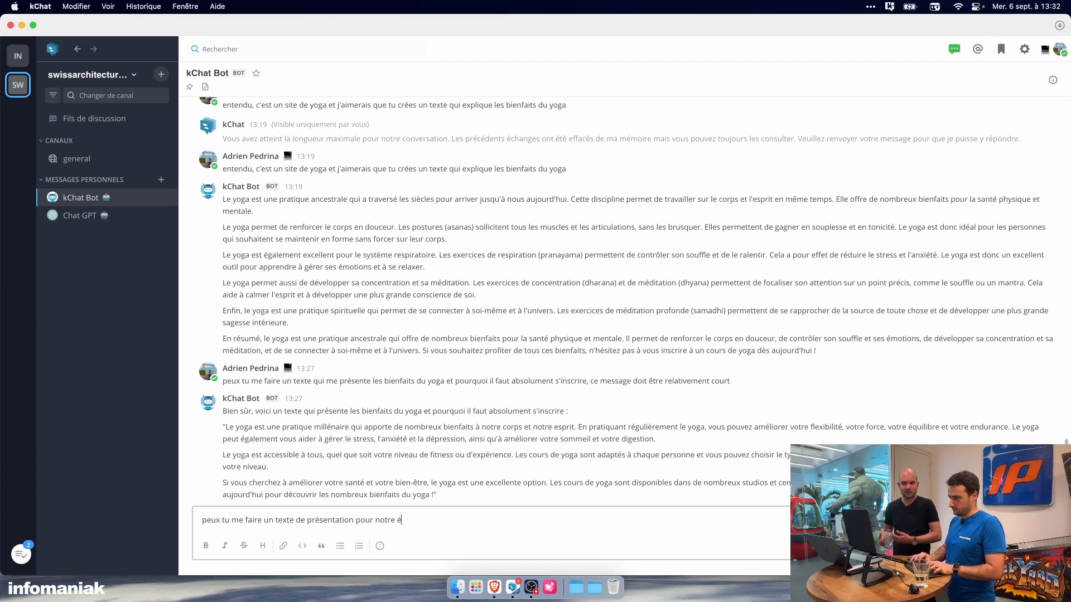
key("BackSpace")
key("BackSpace")
type("e")
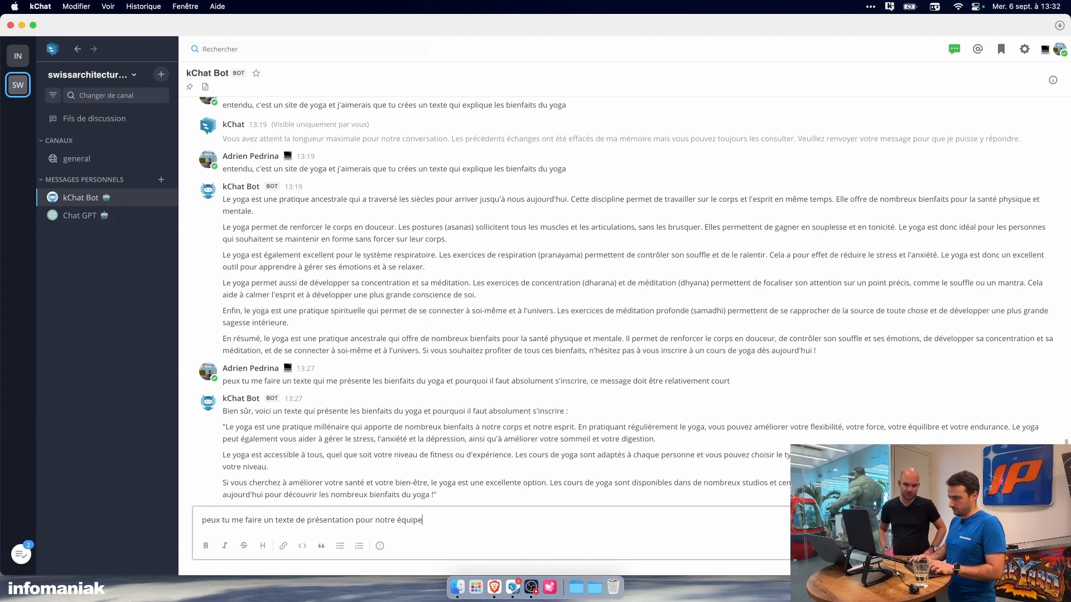
type(" de 2 maitres yoga")
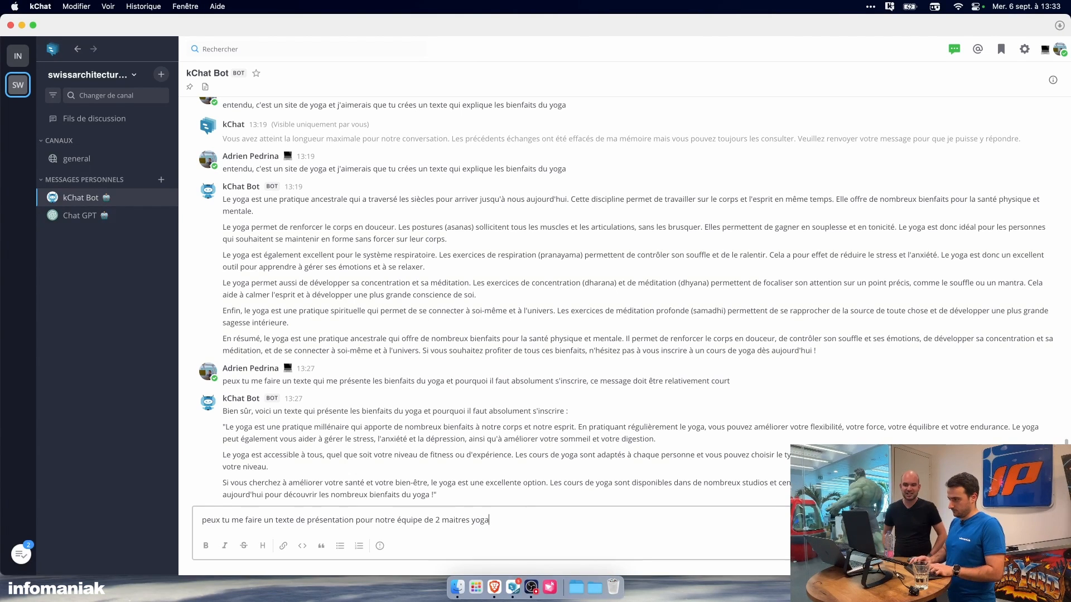
type(", texte court")
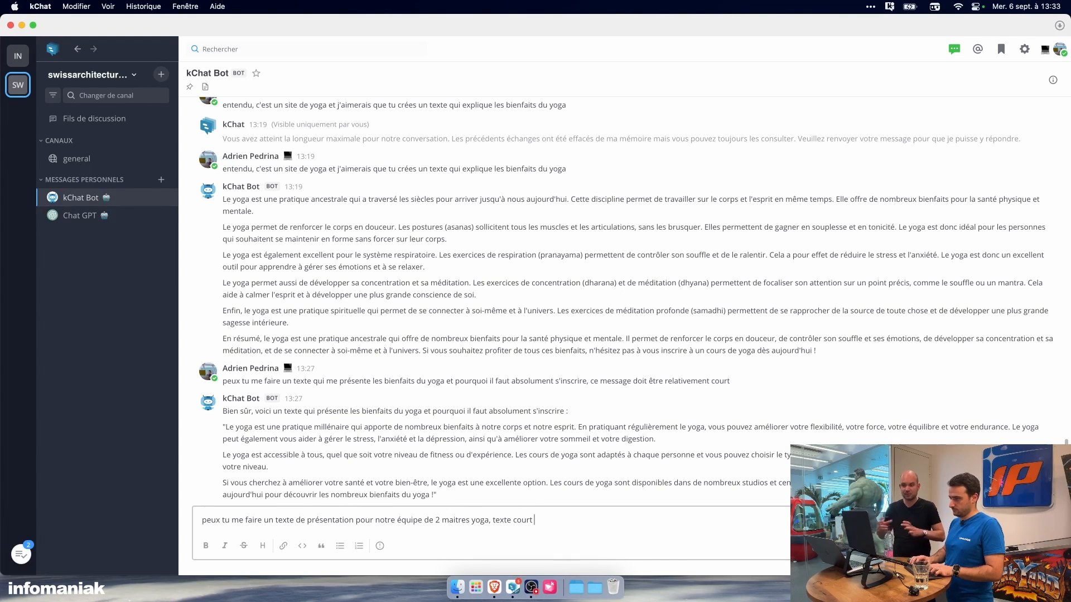
key("Return")
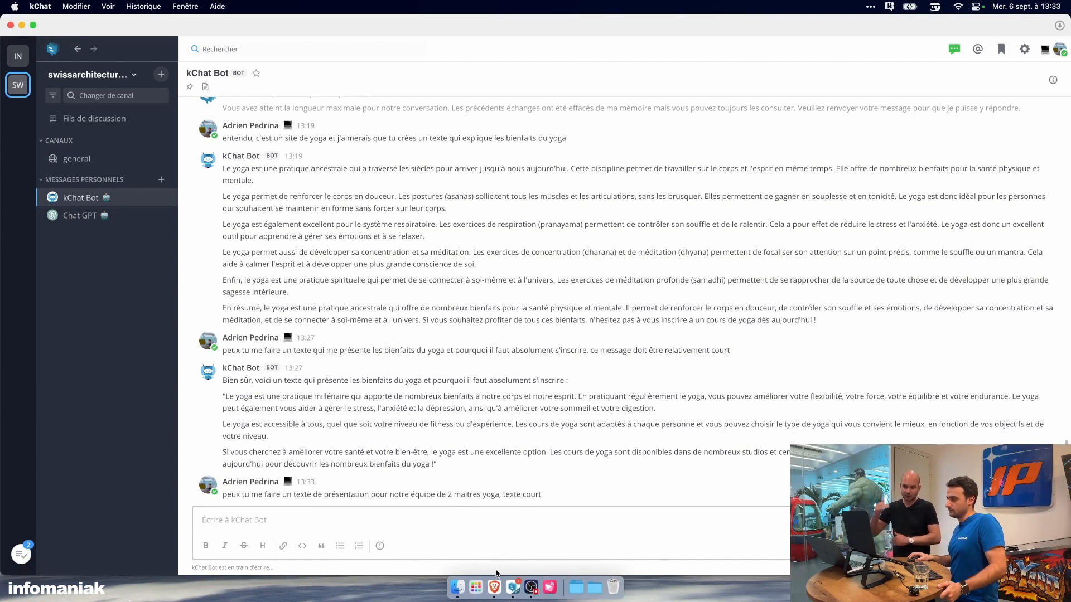
Step: Copy the first paragraph of the team presentation from kChat Bot's latest reply, without the opening quotation mark
left_click(494, 587)
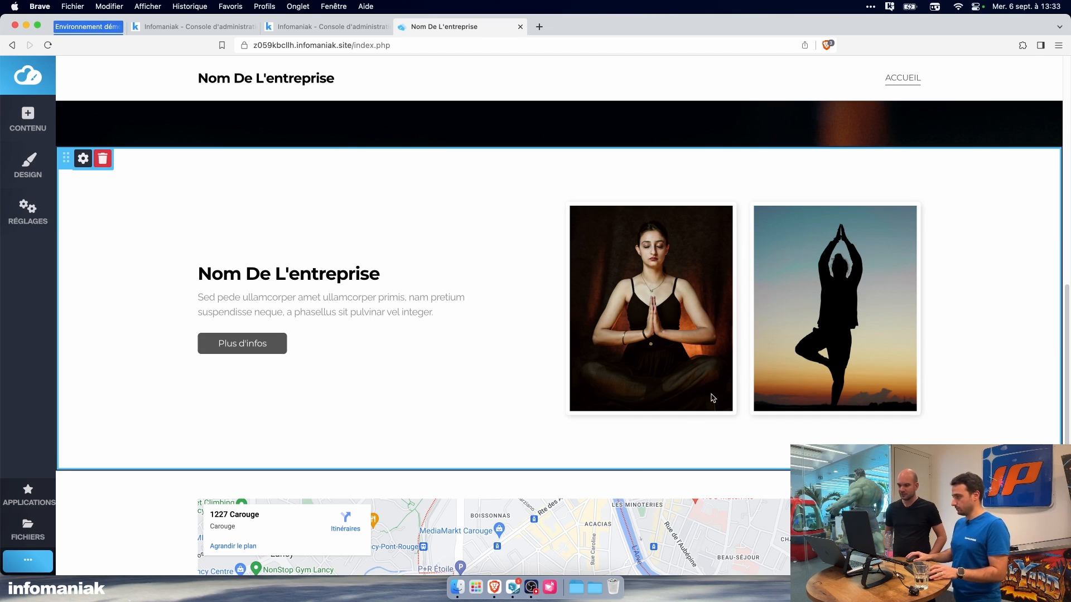
left_click(516, 584)
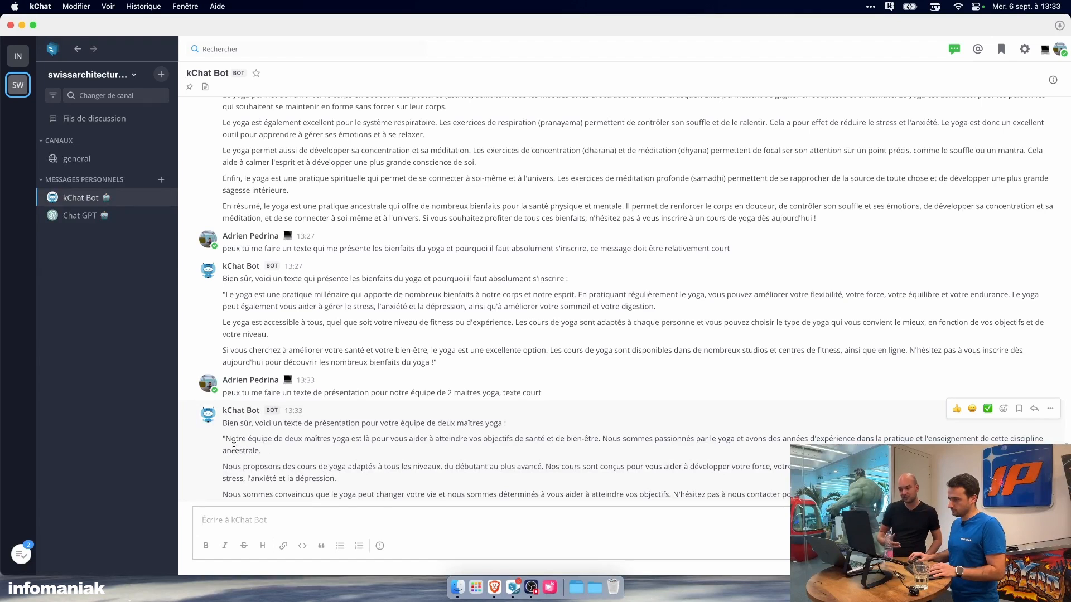
left_click_drag(226, 439, 259, 451)
key("super+c")
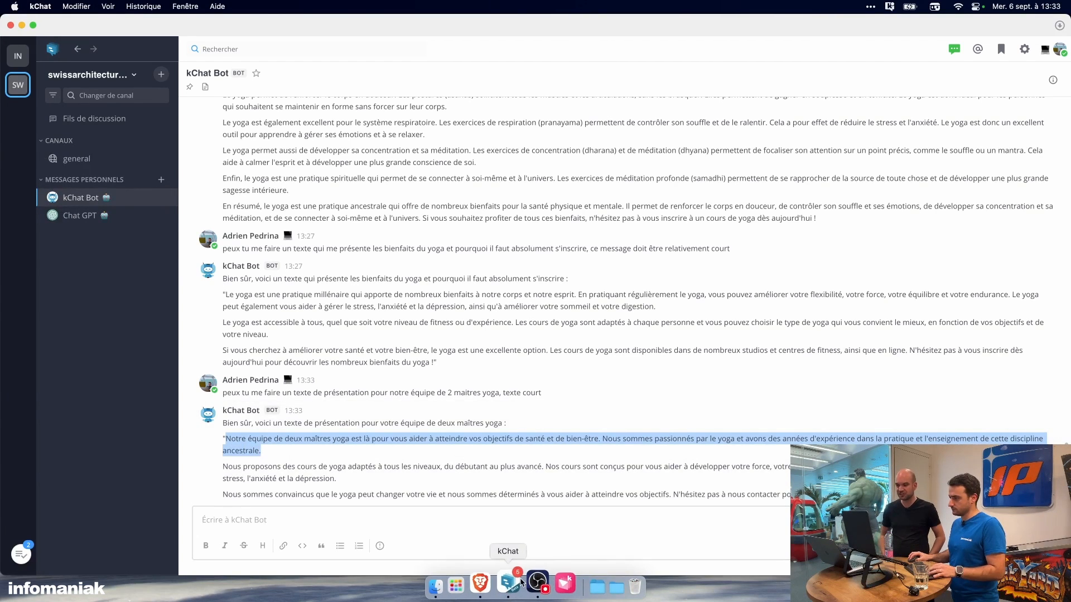
Step: Back in the site editor, replace the two-image block's placeholder paragraph with the copied team text and set its heading to "Notre équipe"
left_click(491, 584)
left_click(267, 299)
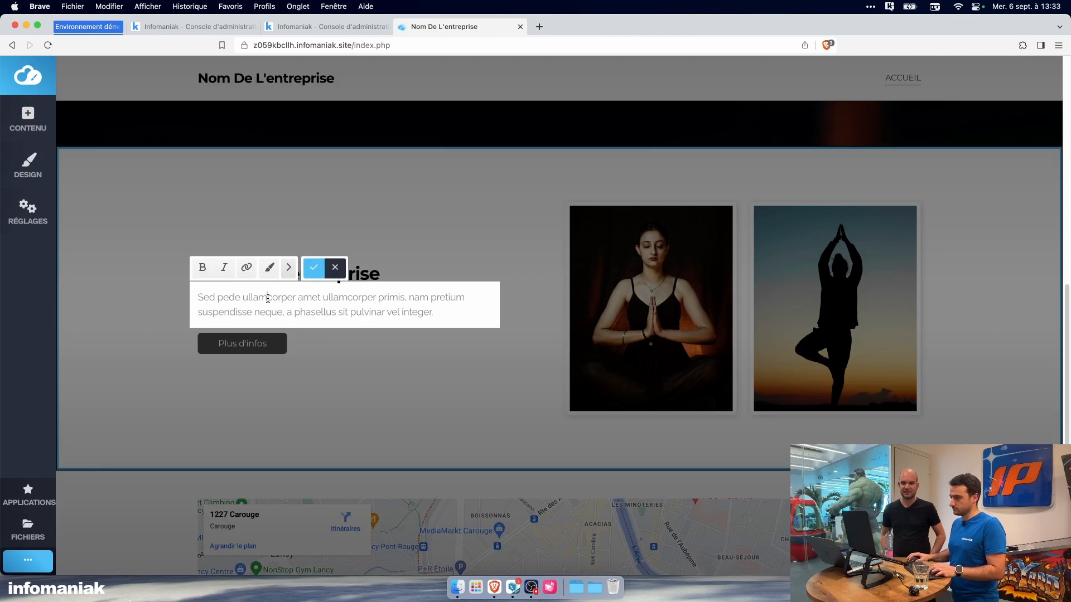
key("super+a")
key("super+v")
left_click(313, 282)
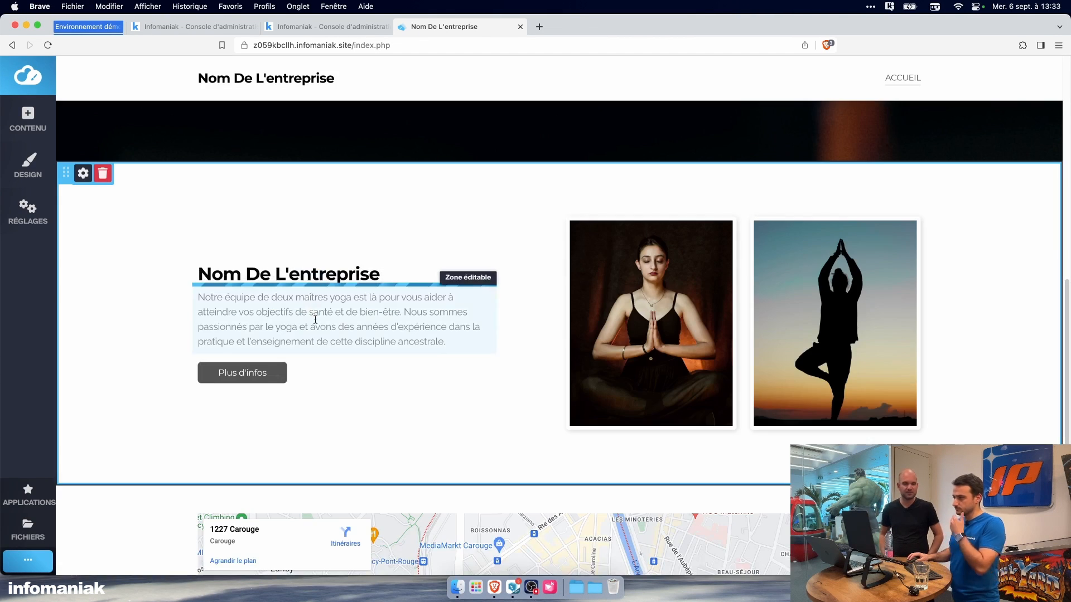
left_click(310, 276)
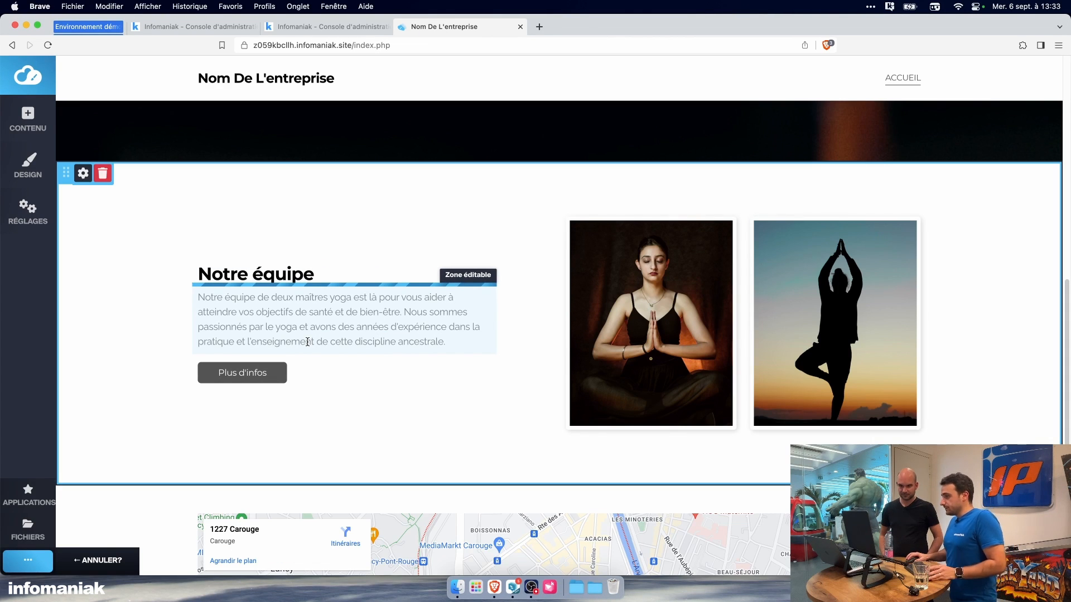
left_click(503, 371)
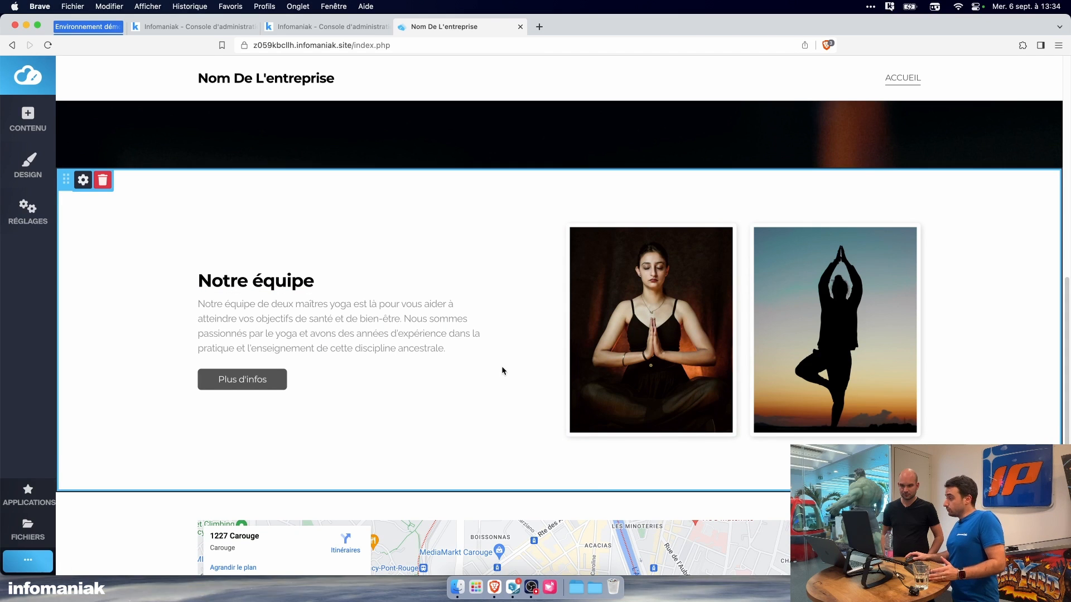
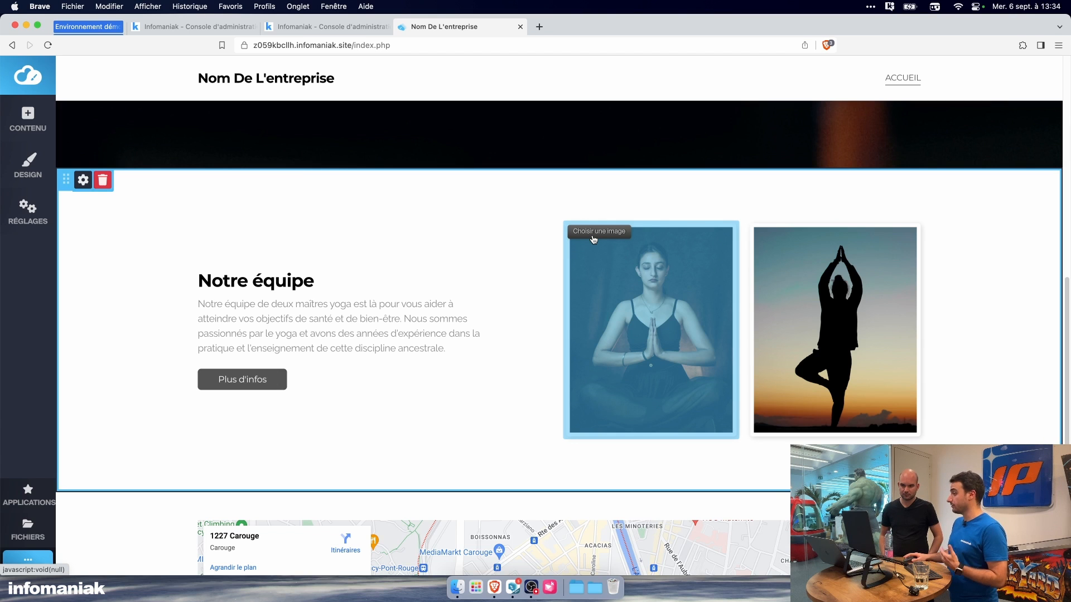
scroll(468, 309, "down", 2)
scroll(467, 308, "up", 3)
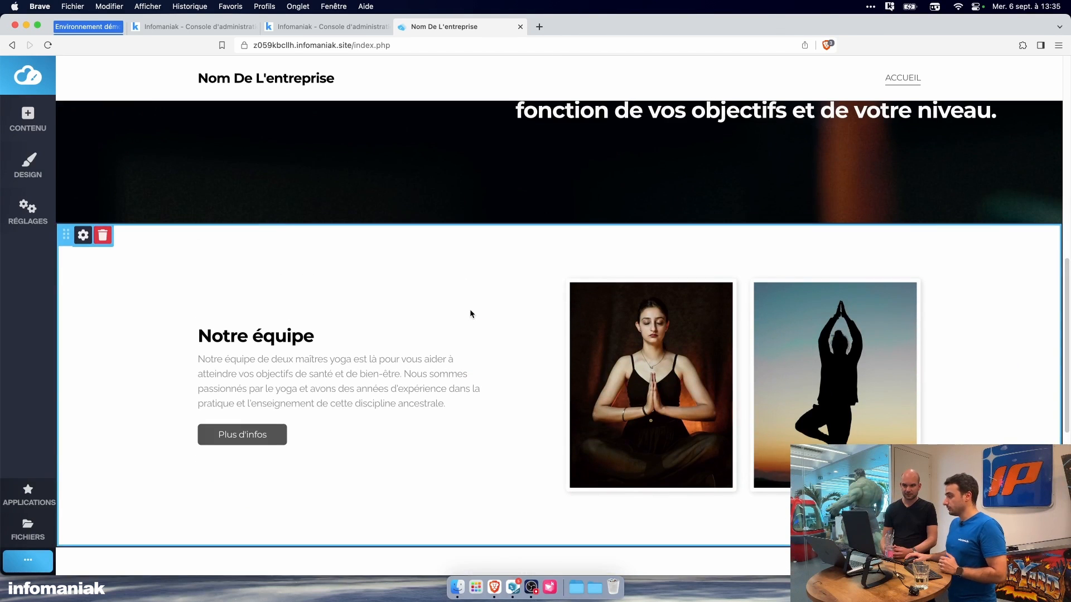
scroll(472, 317, "down", 6)
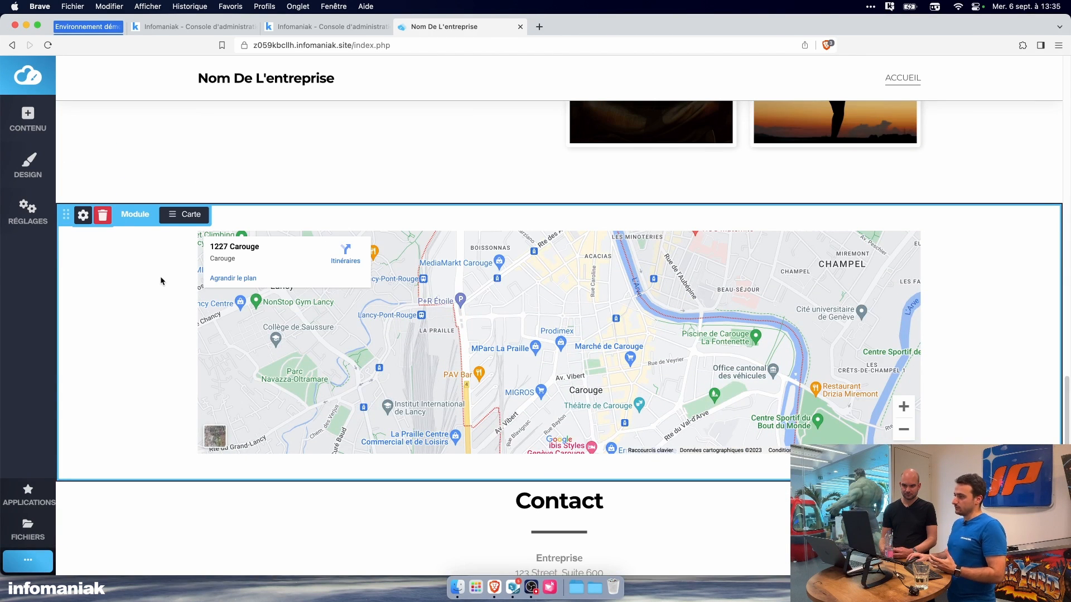
scroll(167, 284, "up", 5)
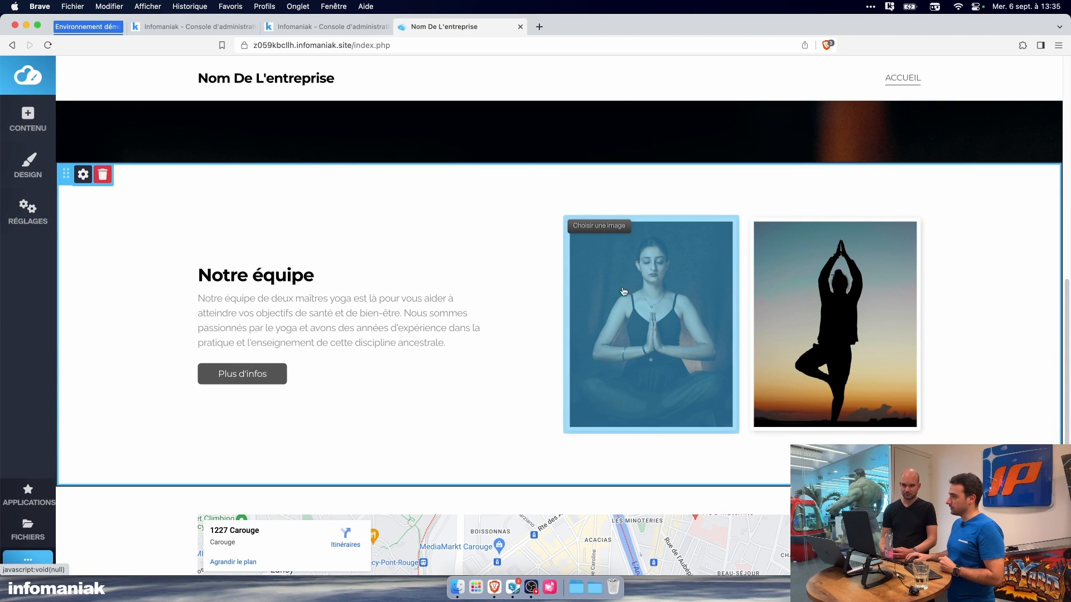
scroll(527, 297, "down", 2)
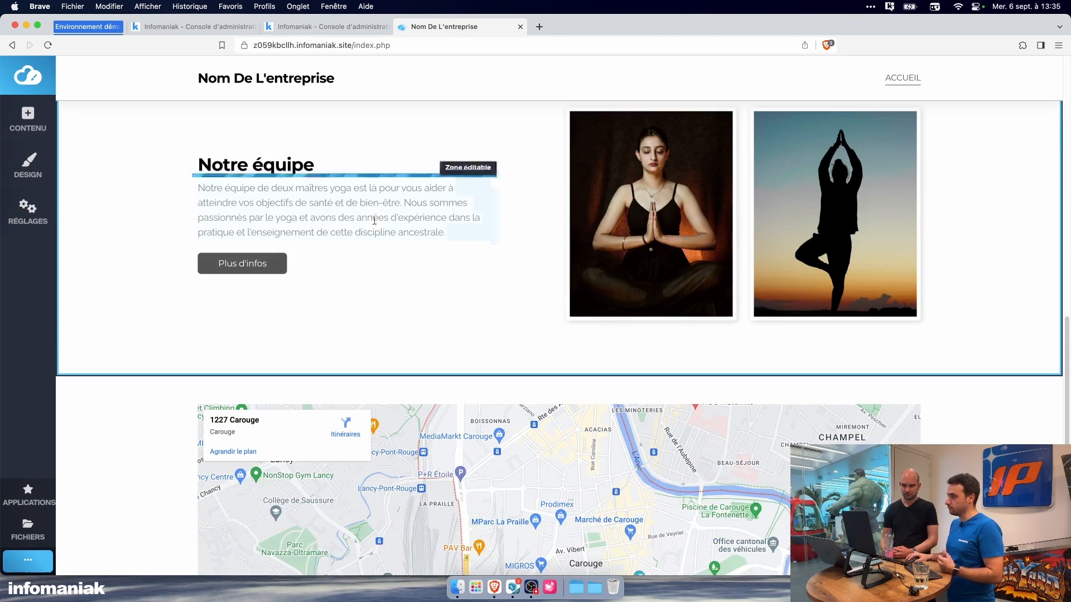
Step: In the map module's configuration, replace the street part of the address with "La praille" and save the changes
scroll(374, 220, "down", 2)
left_click(187, 265)
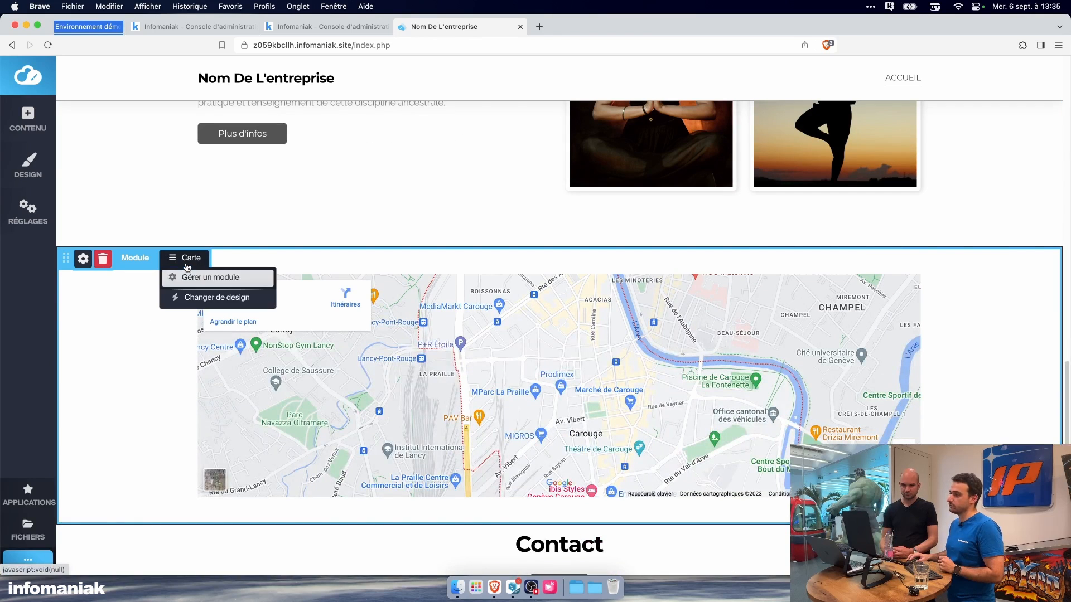
left_click(197, 279)
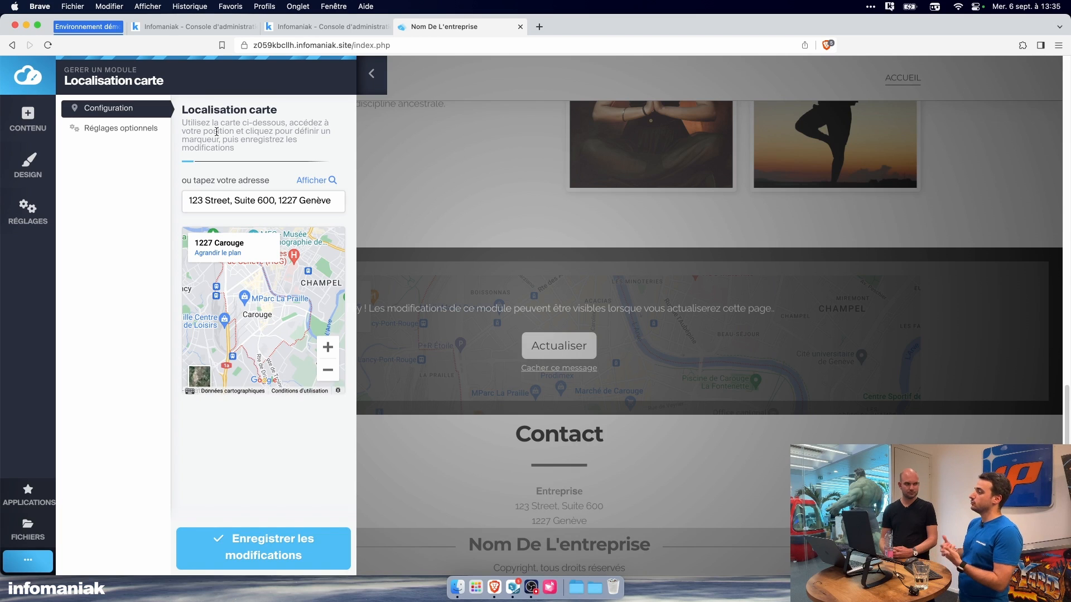
triple_click(240, 193)
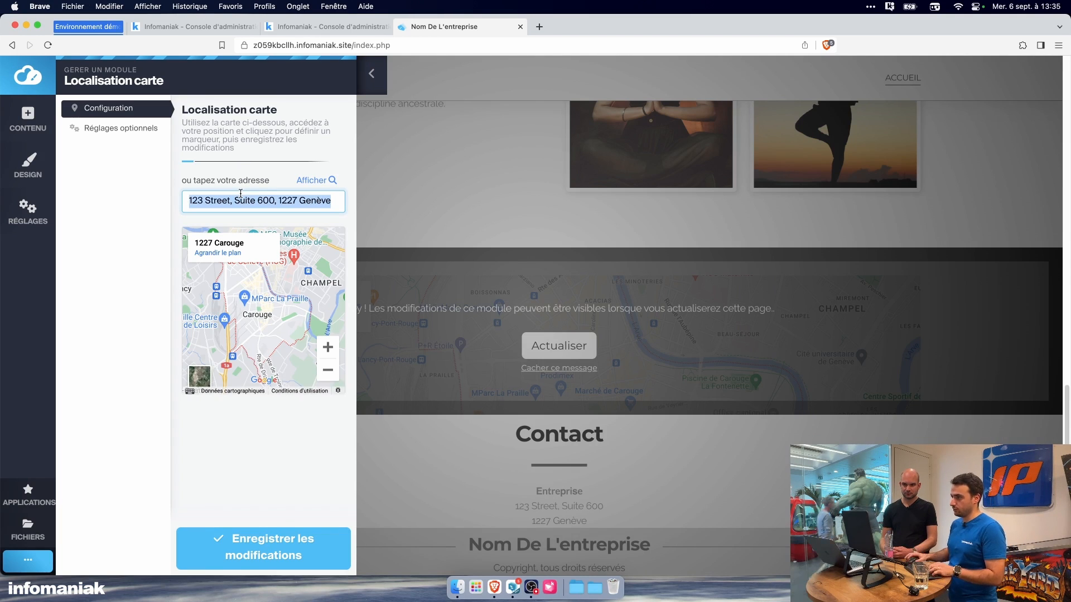
left_click(270, 199)
left_click_drag(273, 199, 148, 200)
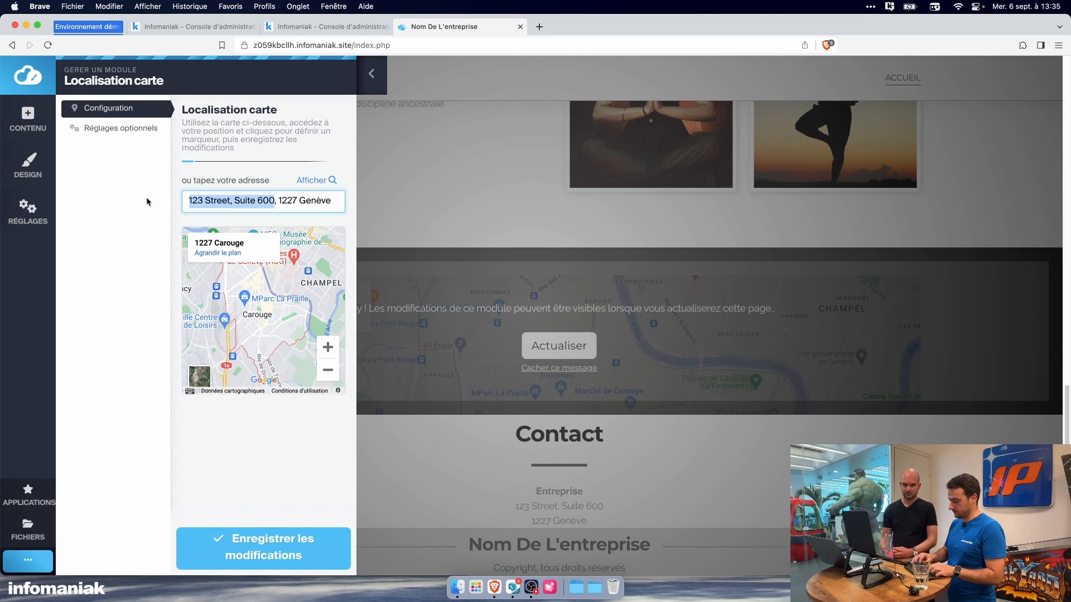
type("La praille")
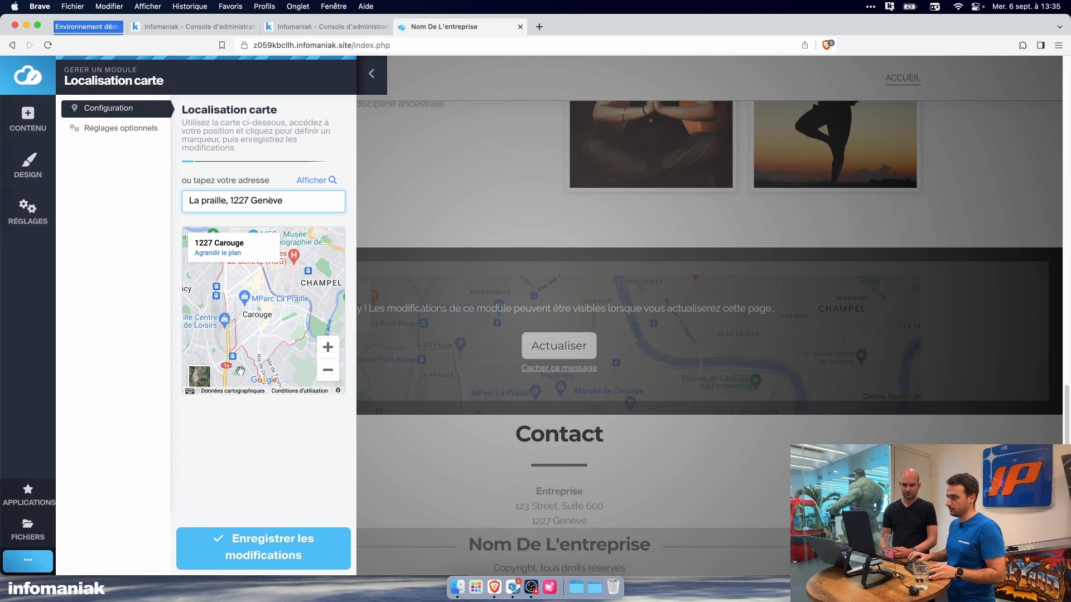
left_click(269, 536)
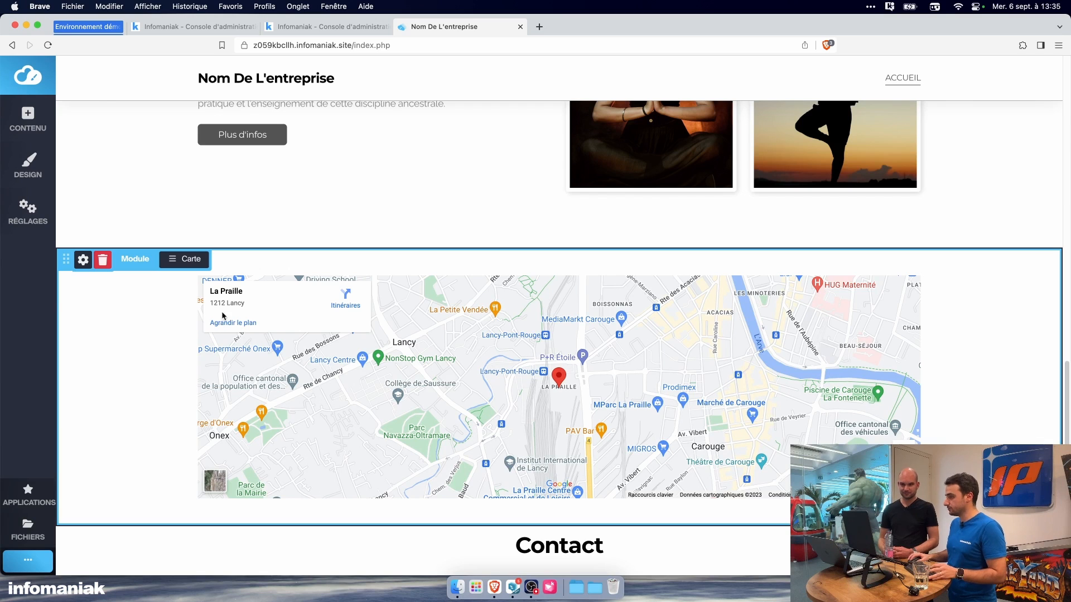
Step: Cycle the map module through its greyscale and dark designs and back to the standard coloured design
left_click(195, 269)
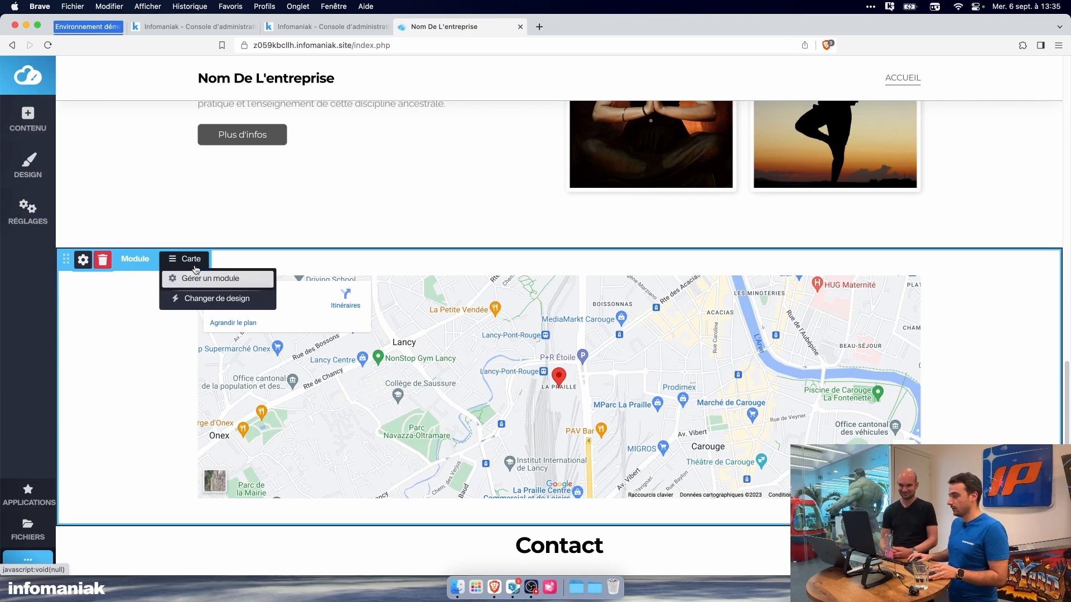
left_click(214, 302)
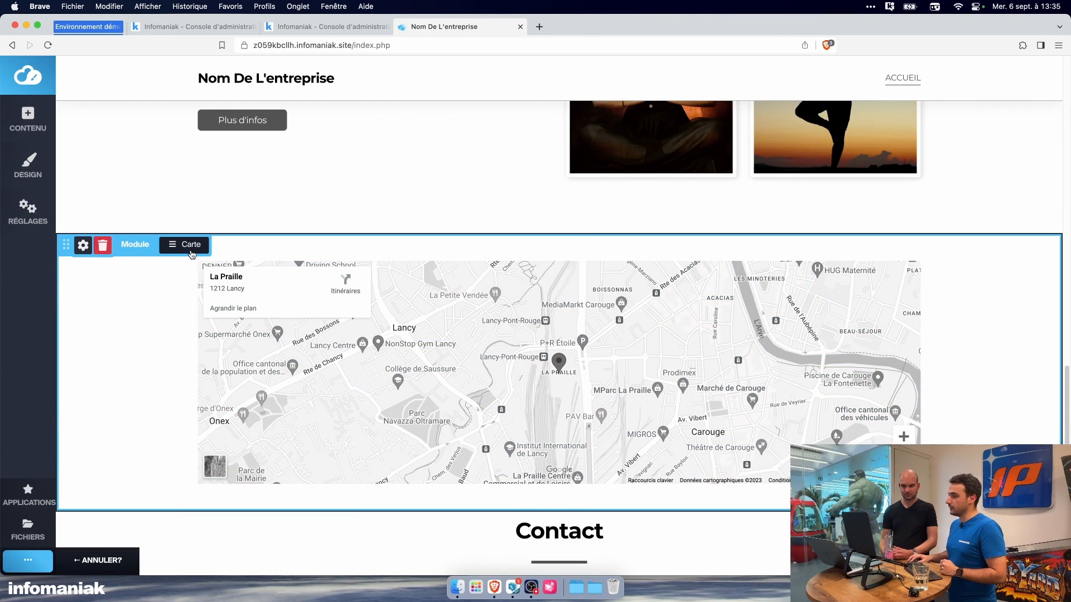
left_click(191, 248)
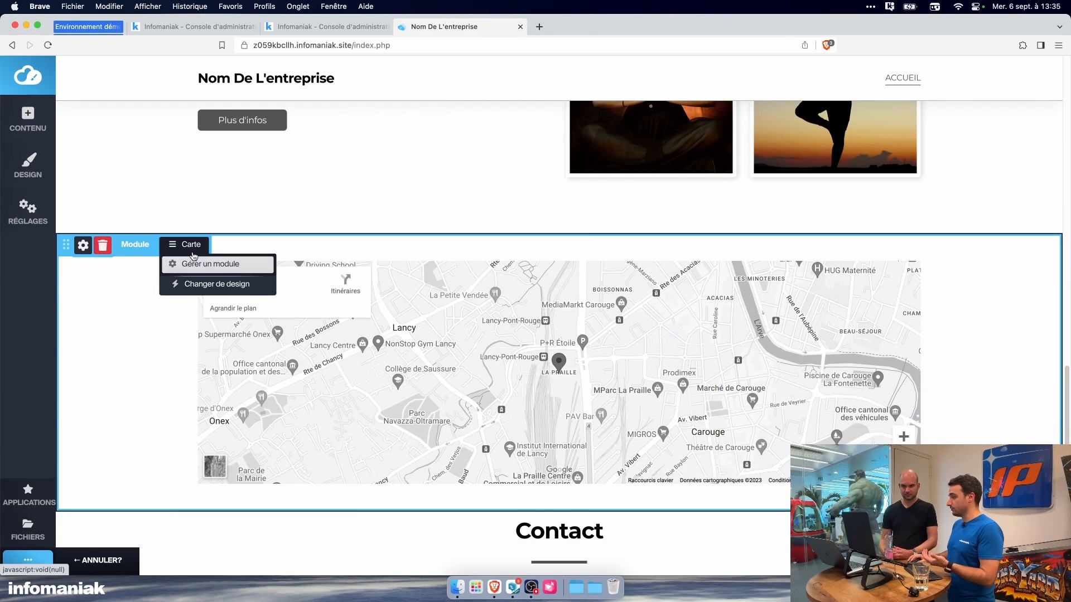
left_click(207, 285)
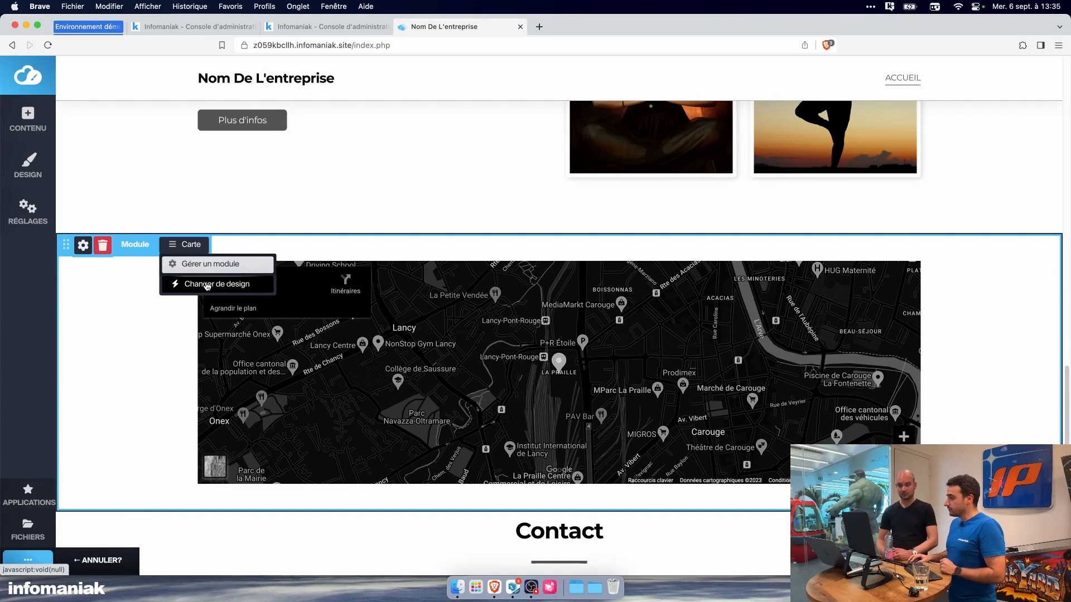
left_click(207, 285)
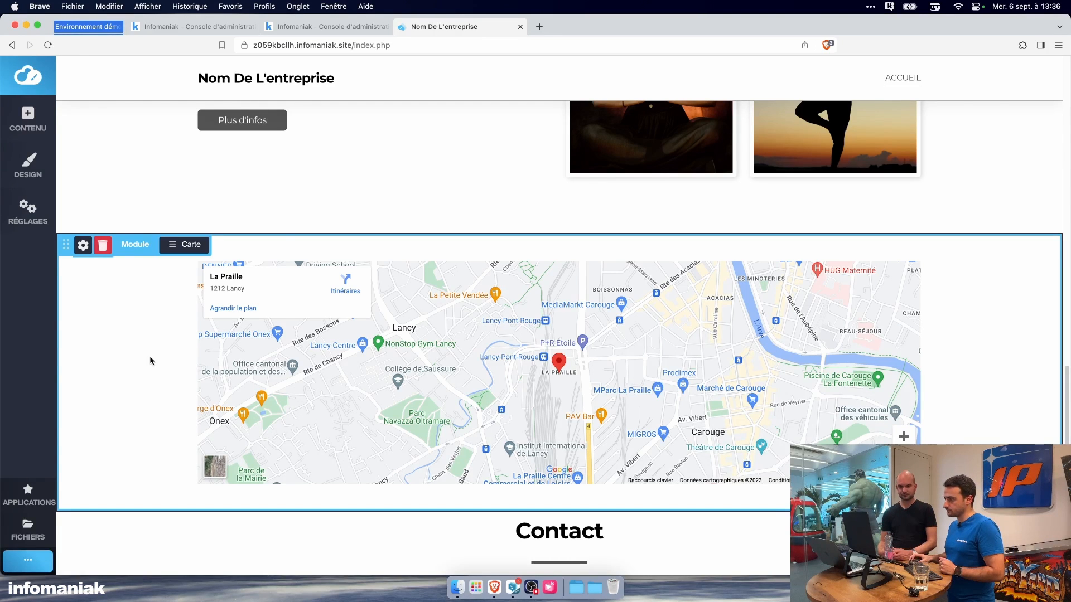
Step: Open the site title and logo settings from the website header and enter "kYoga" as the site name
scroll(162, 295, "down", 3)
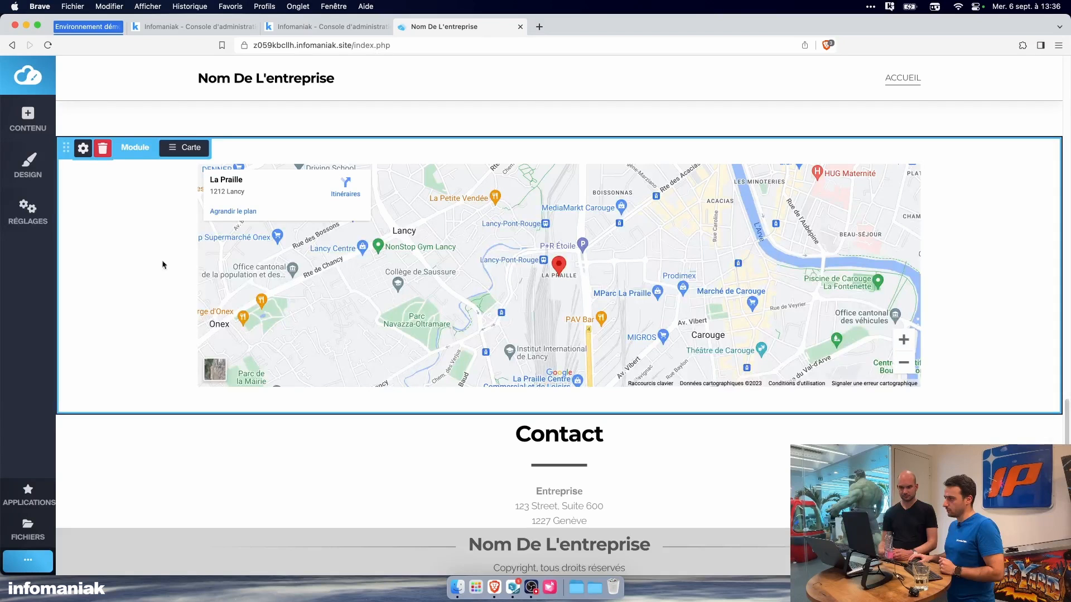
scroll(141, 288, "up", 15)
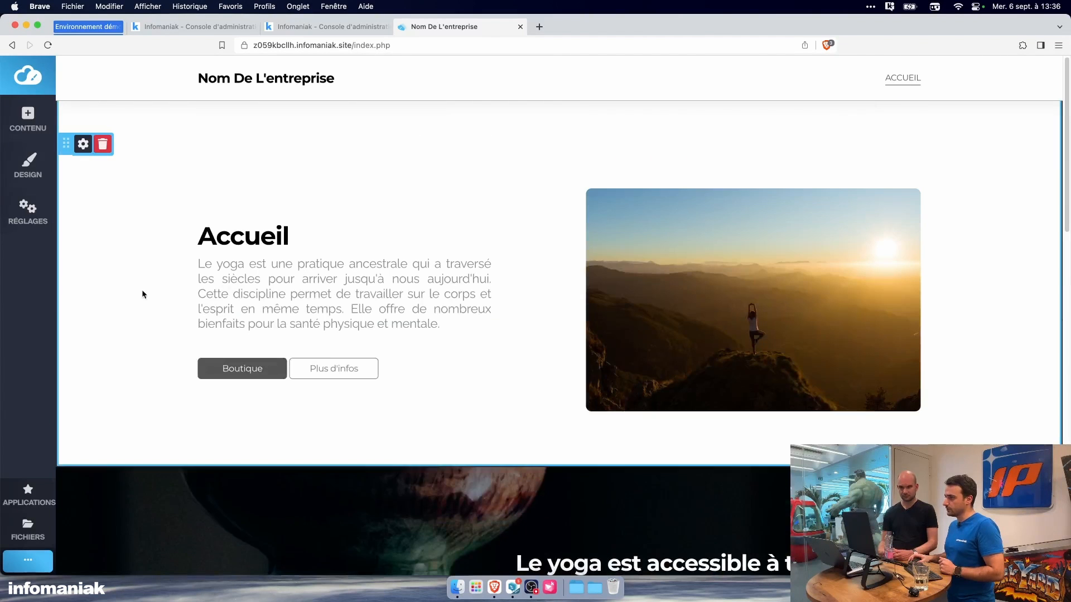
scroll(142, 289, "down", 1)
left_click(239, 89)
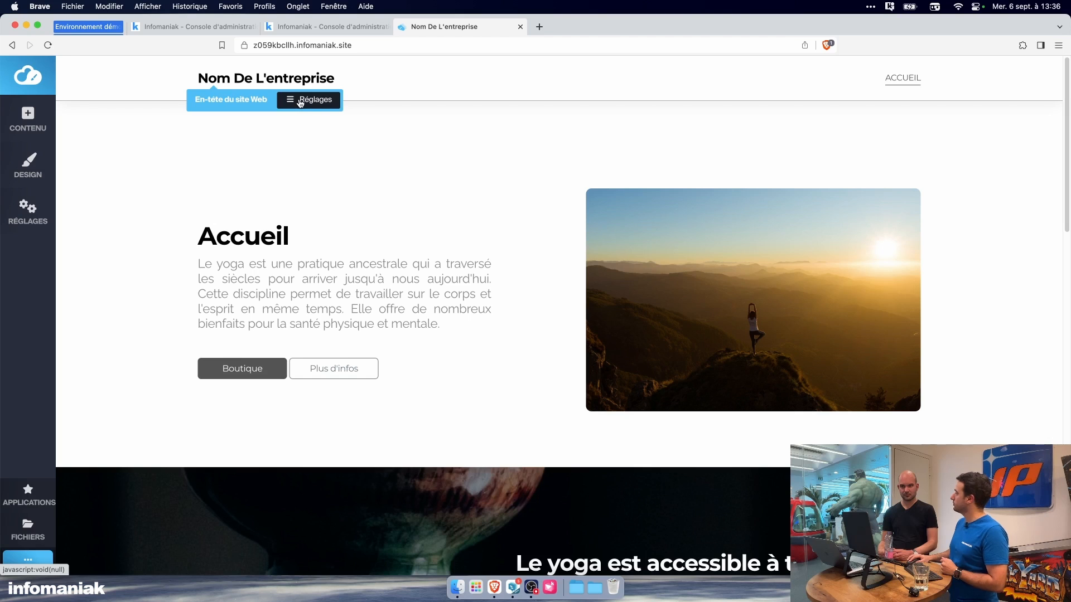
left_click(300, 101)
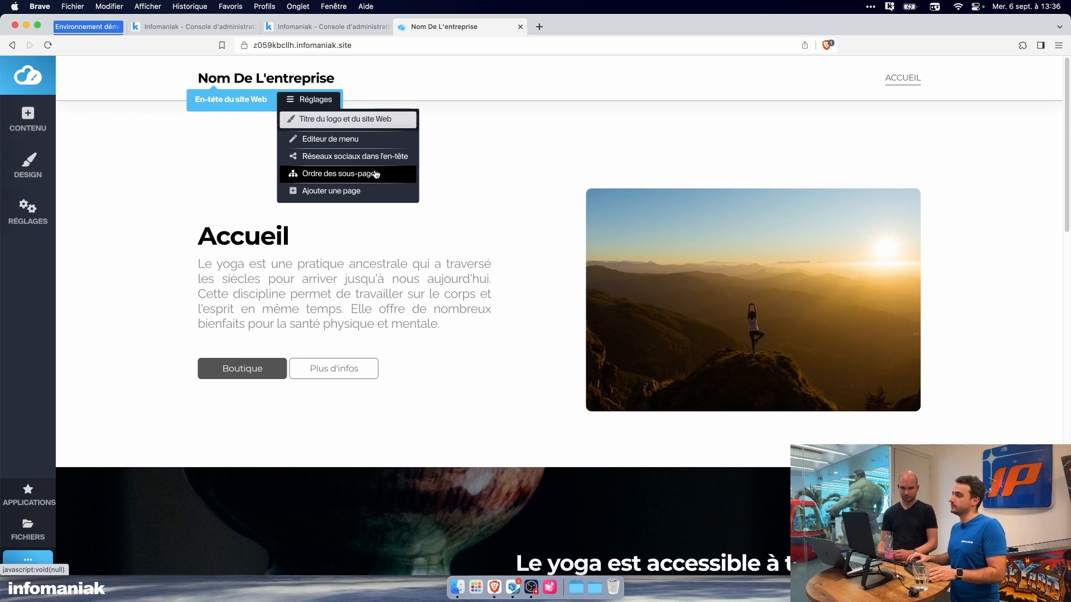
left_click(352, 119)
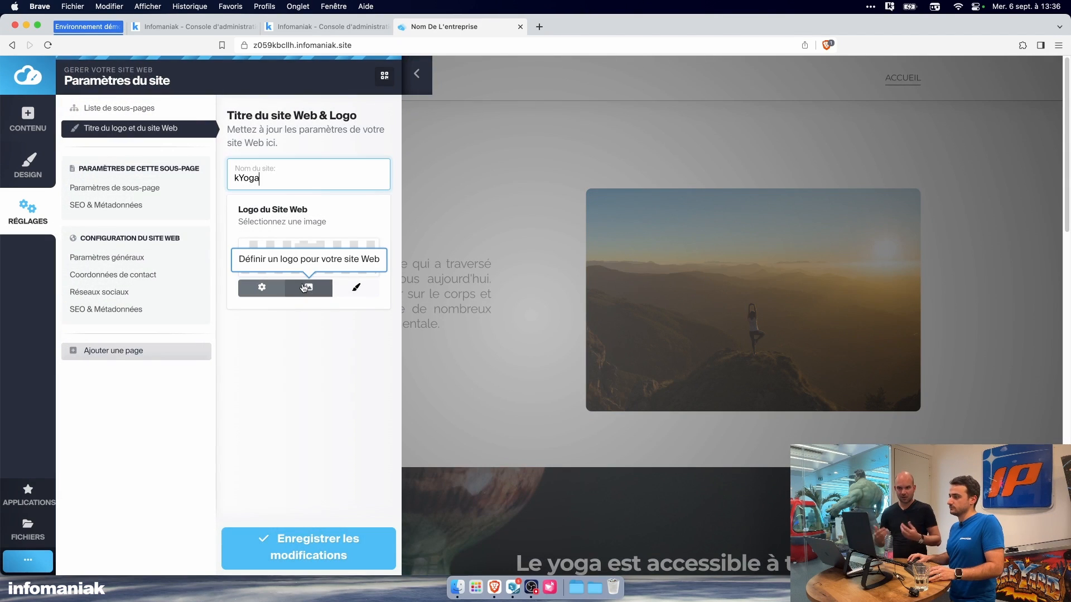
Step: Upload the 64px silhouette PNG from the Logo folder in kDrive as the website logo
left_click(305, 289)
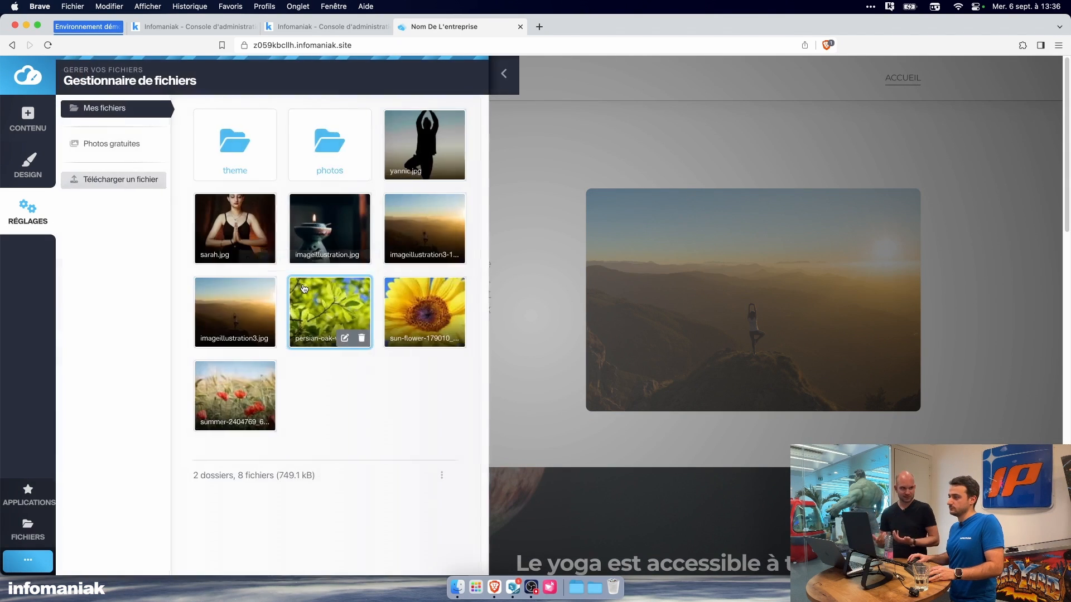
left_click(110, 181)
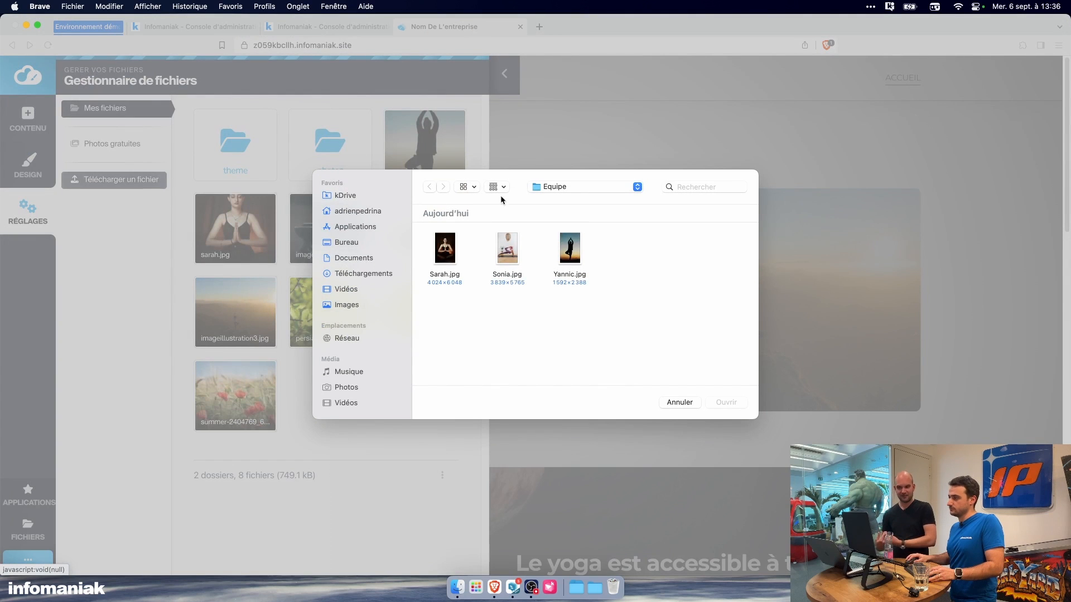
left_click(376, 195)
double_click(442, 238)
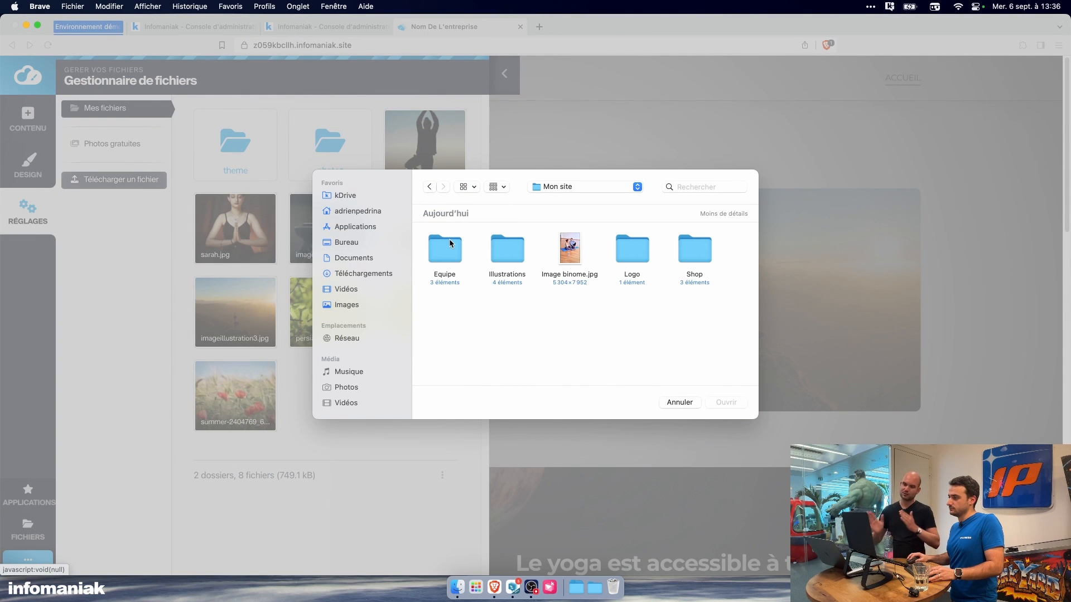
double_click(617, 246)
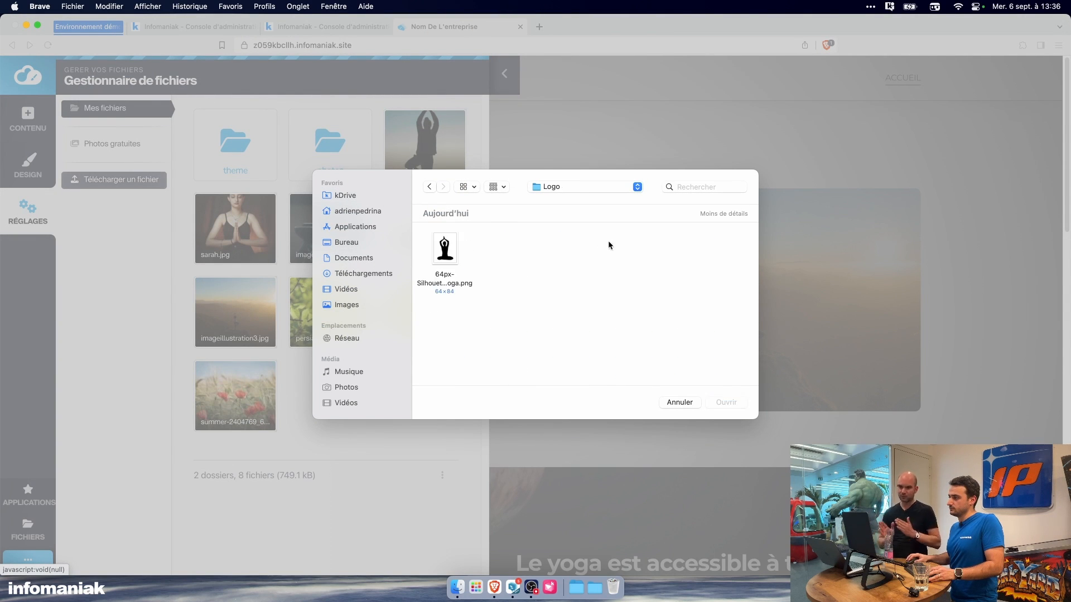
left_click(468, 247)
left_click(726, 402)
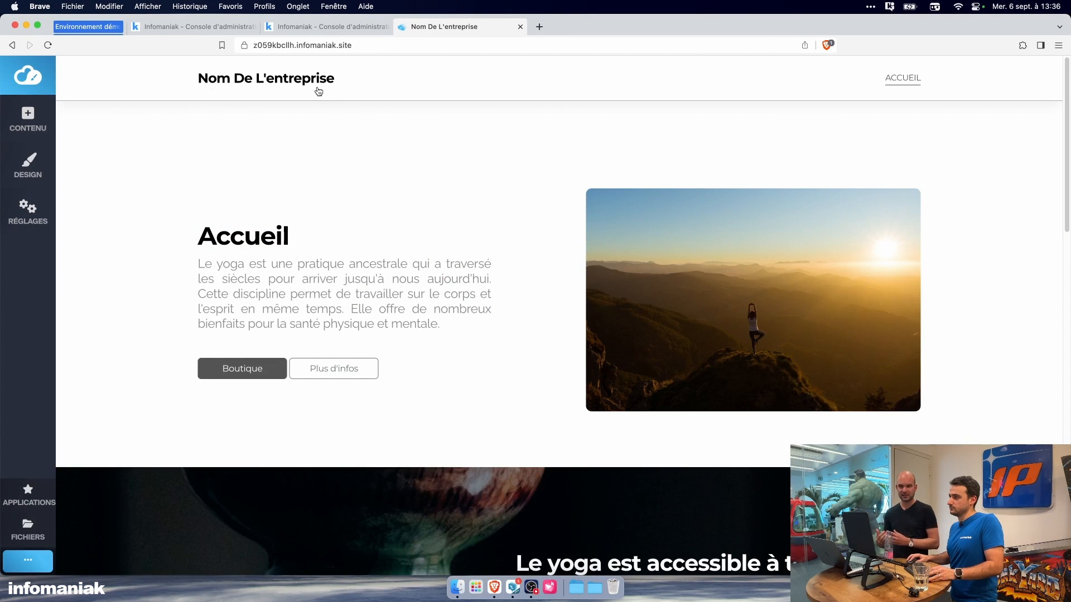
Step: Reopen the header's title and logo settings, set the site name to "kYoga" and save the changes
left_click(313, 101)
left_click(312, 119)
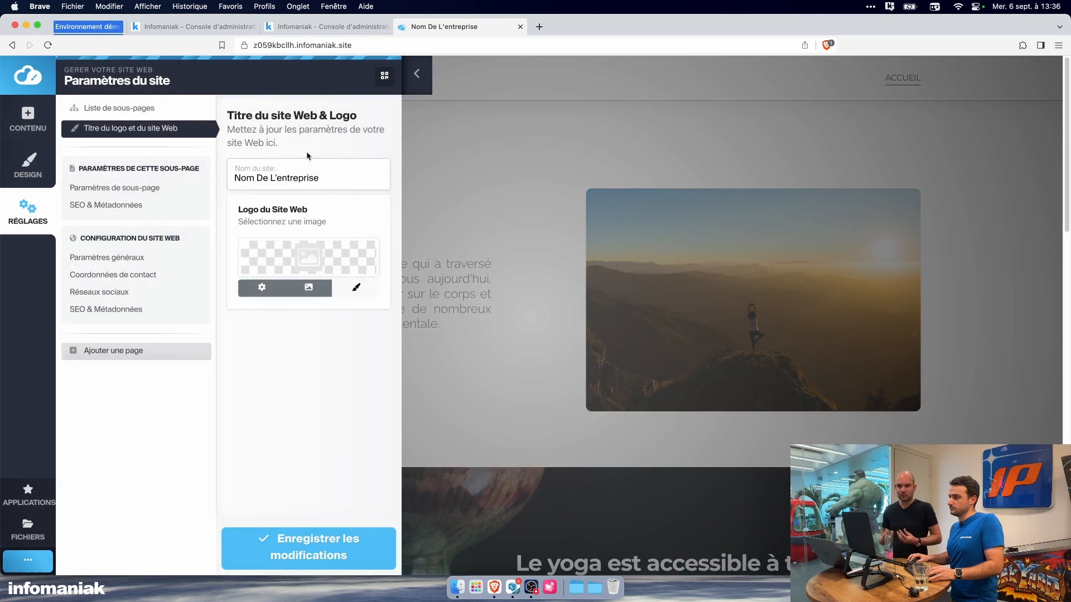
left_click_drag(342, 178, 219, 175)
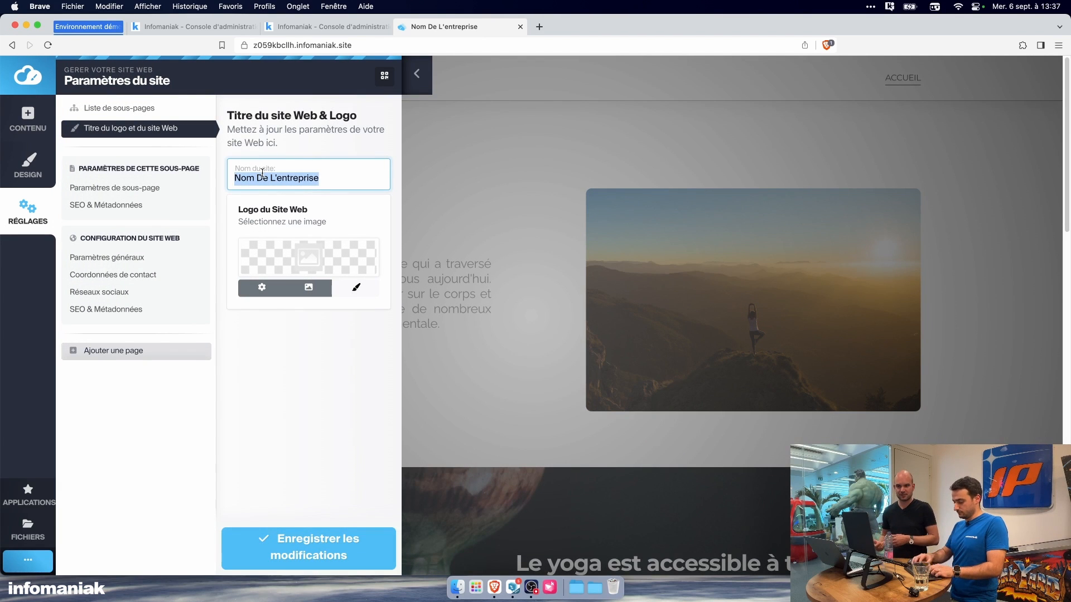
type("kYoga")
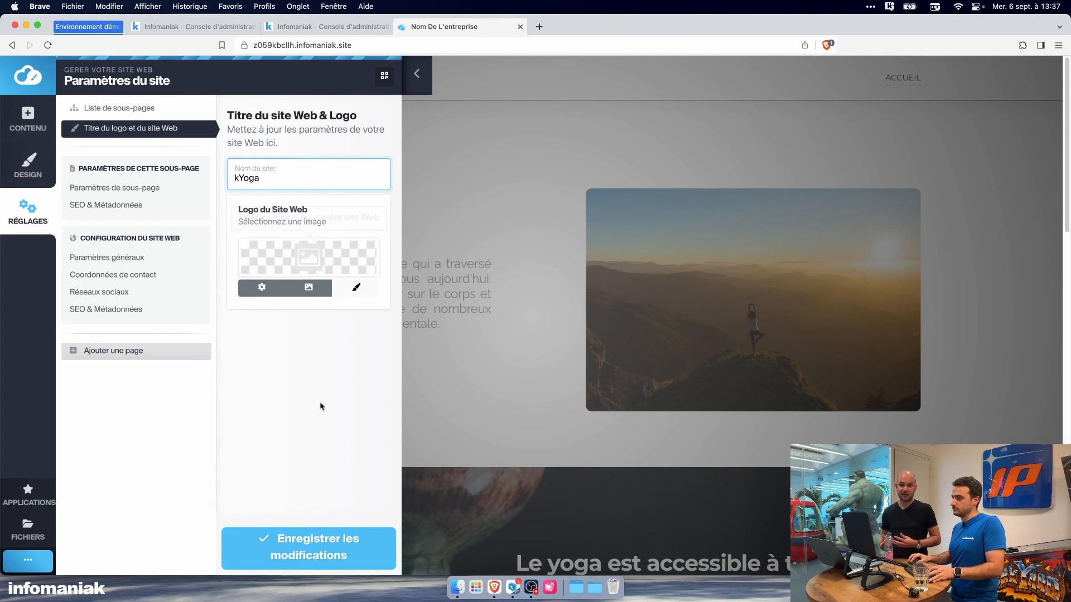
left_click(295, 537)
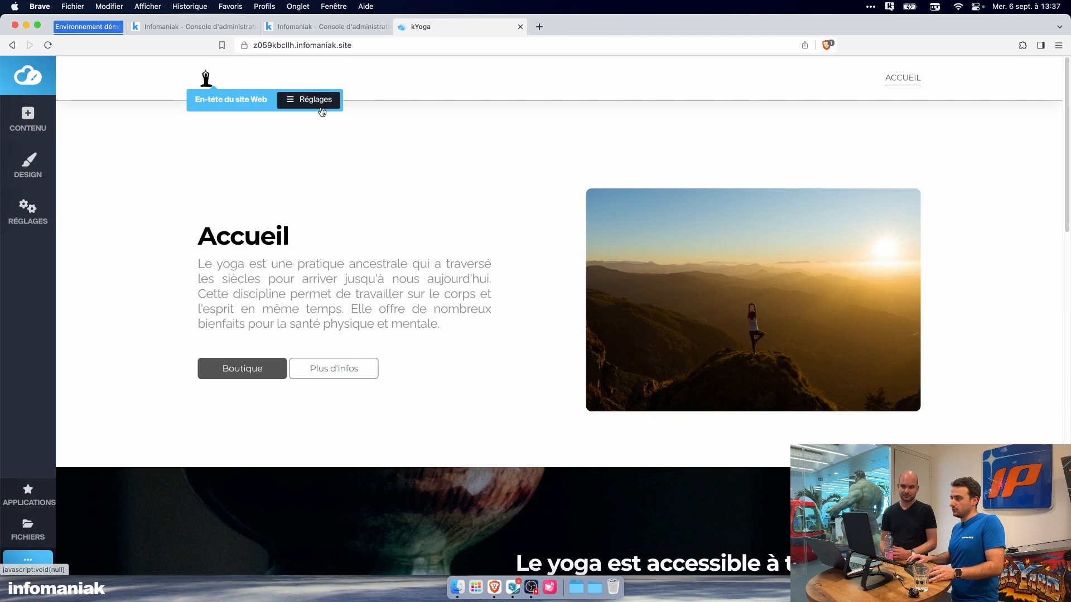
Step: Try to show the site name together with the logo in the website header
left_click(322, 112)
left_click(324, 122)
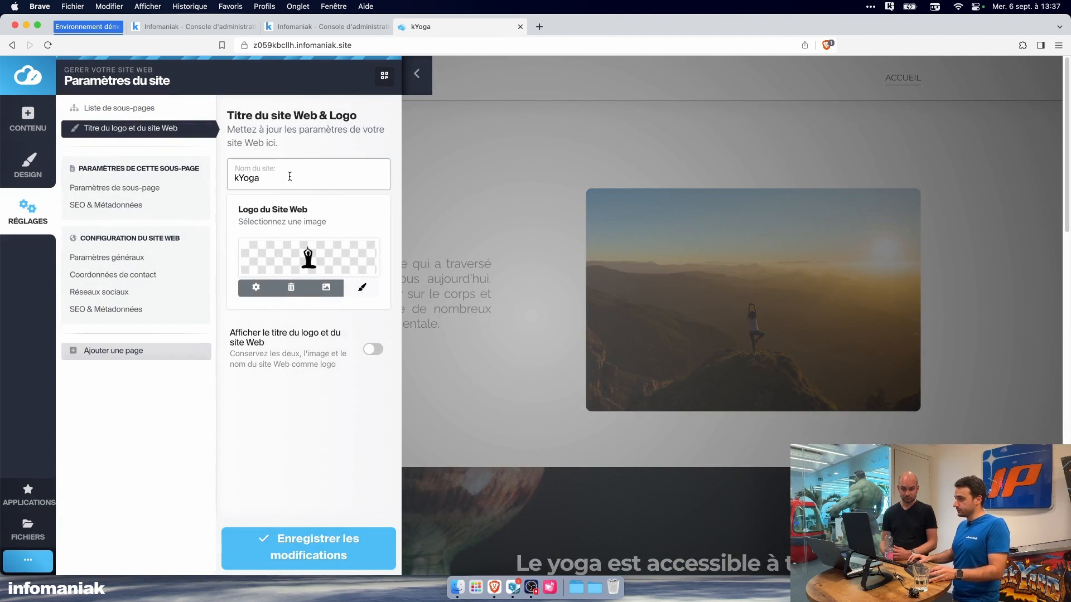
left_click(416, 75)
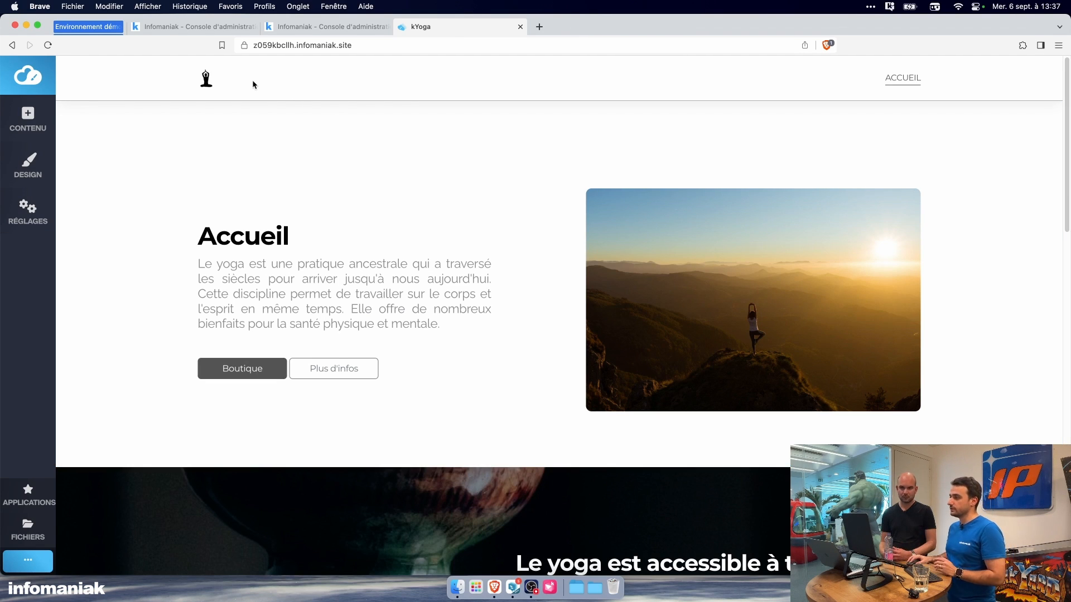
left_click(267, 95)
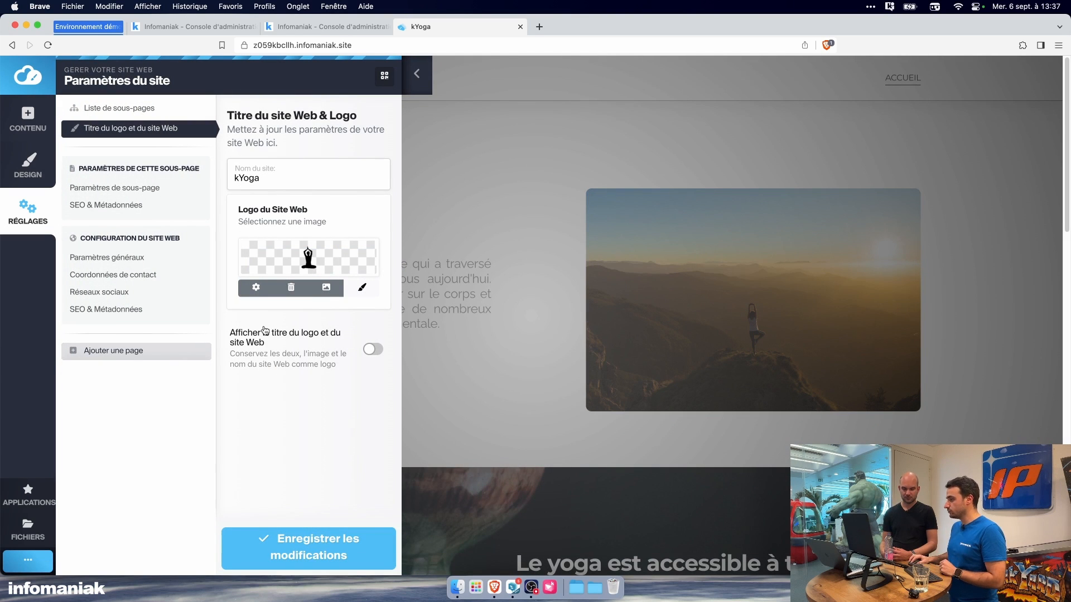
left_click(372, 349)
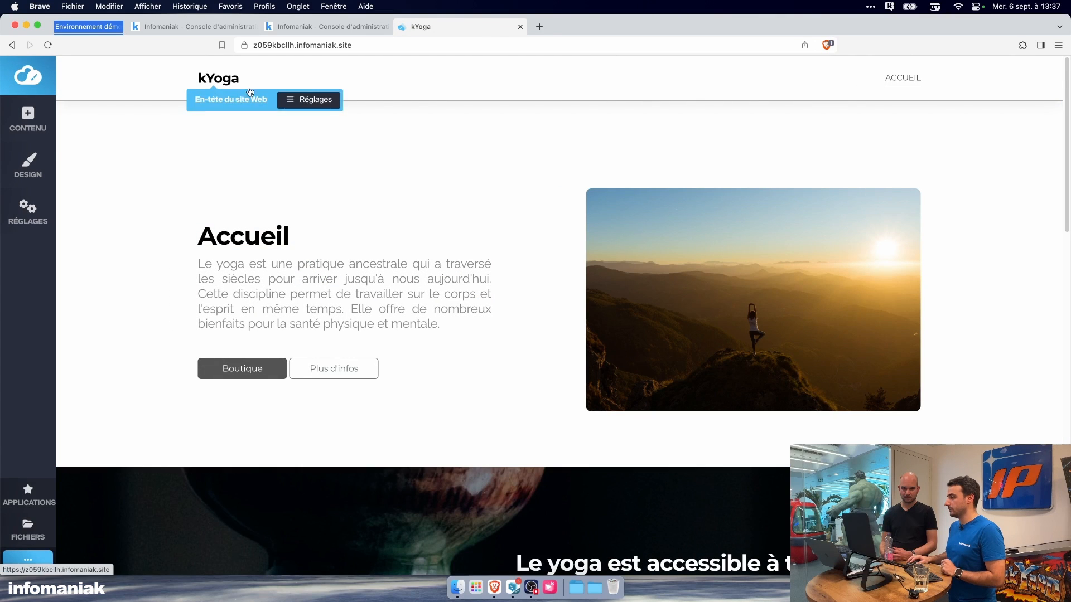
Step: Try to set the 64px silhouette image from the site's files as the website logo
left_click(302, 104)
left_click(300, 119)
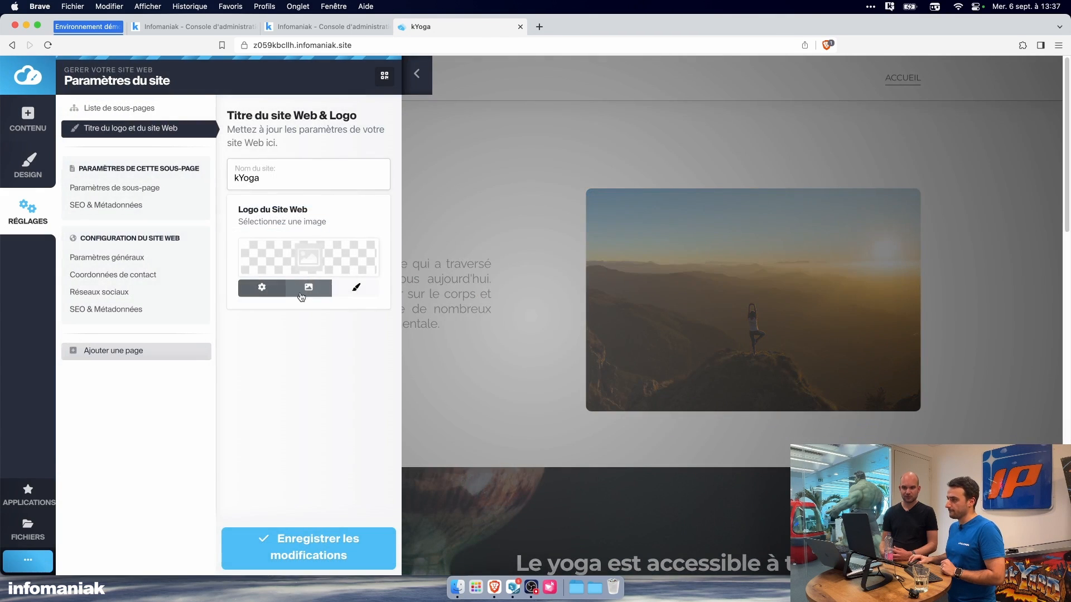
left_click(304, 290)
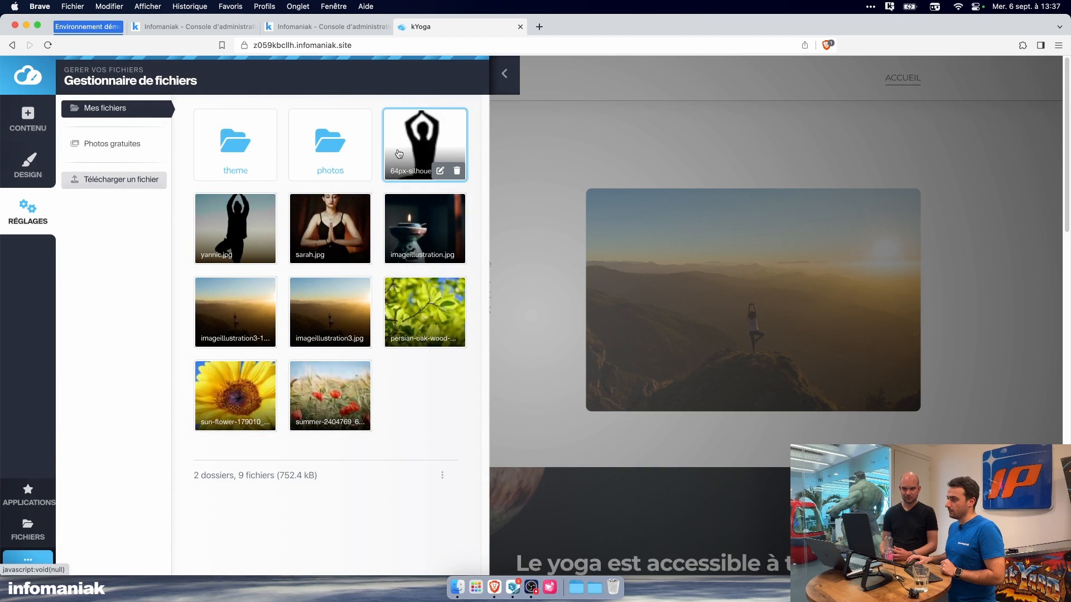
left_click(398, 153)
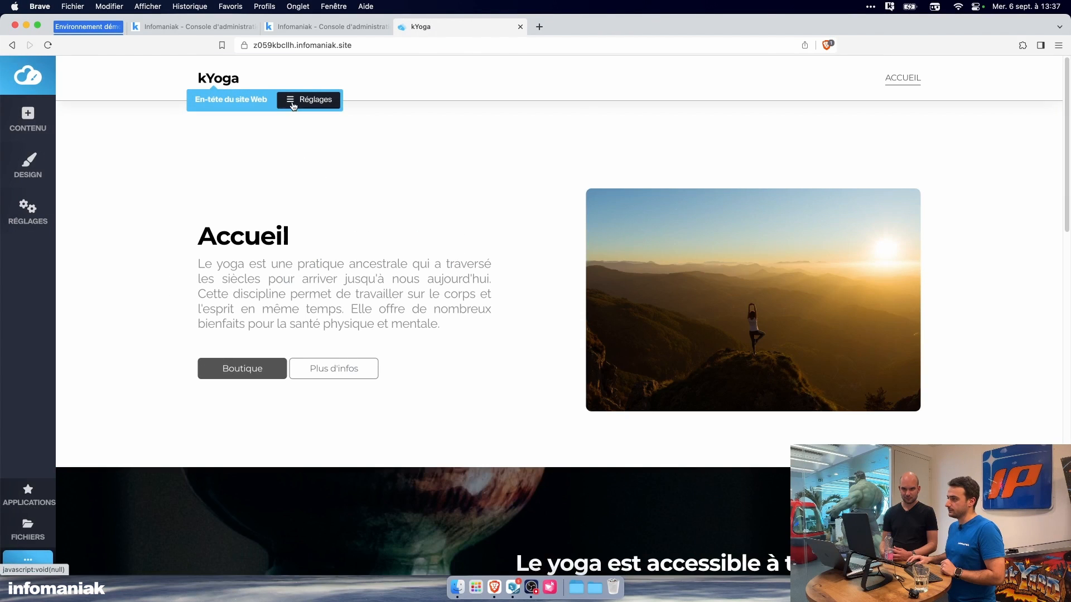
Step: Reopen the header's title and logo settings and choose the stored 64px silhouette image as the logo beside the kYoga name
left_click(297, 103)
left_click(302, 119)
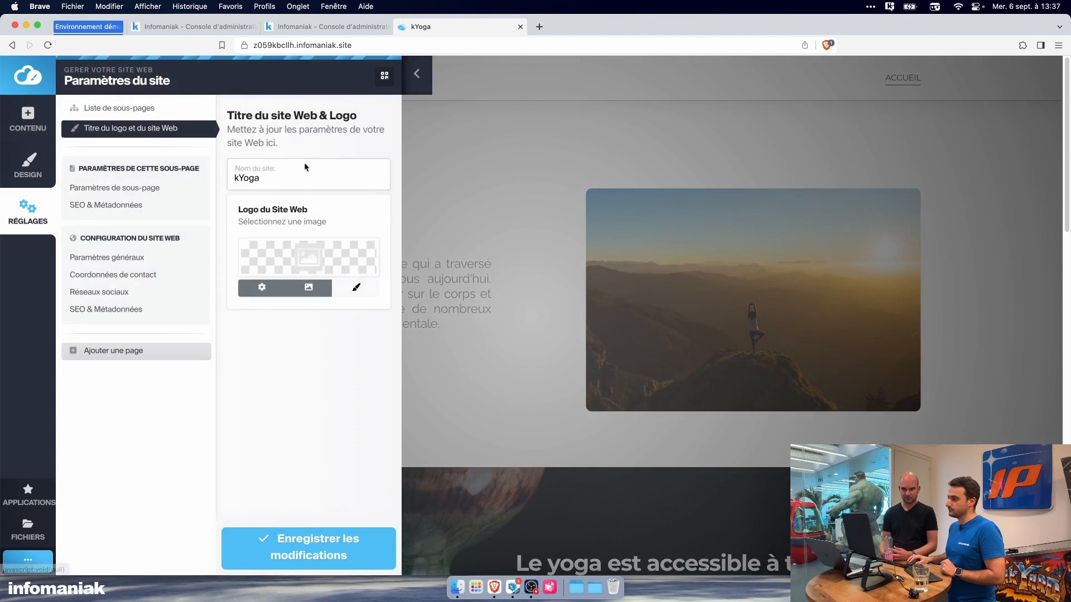
left_click(304, 294)
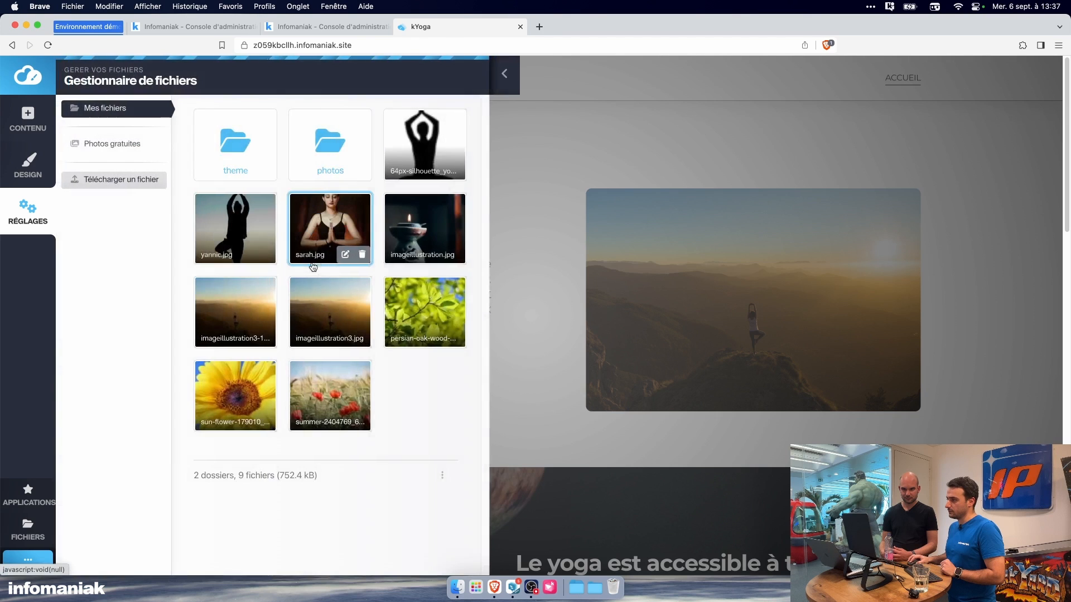
left_click(418, 140)
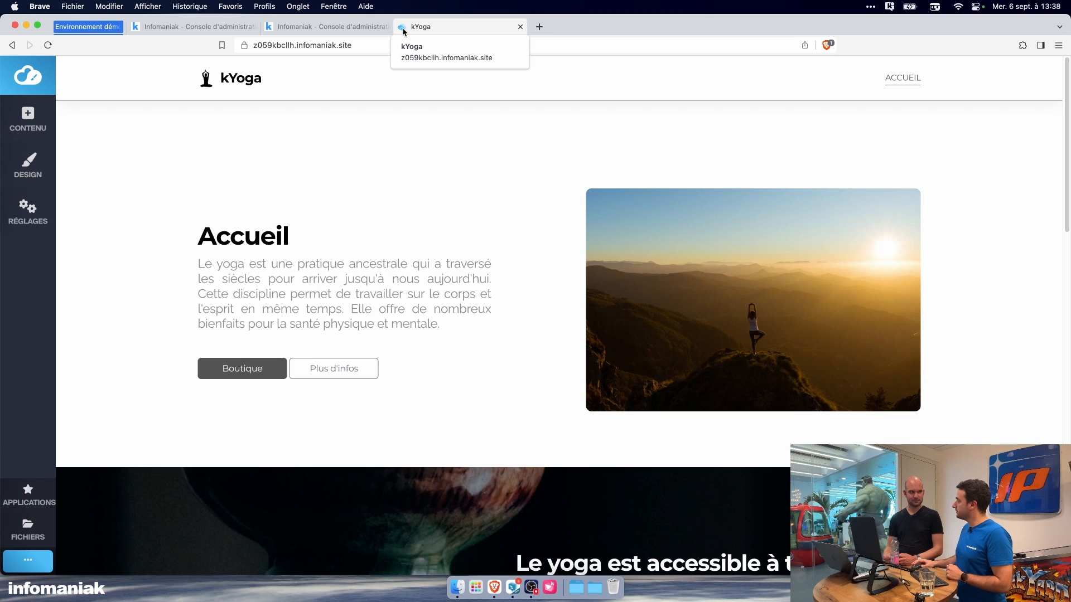
Step: Review the header's site name, logo and combined display option in the title and logo settings, and close them
mouse_move(229, 90)
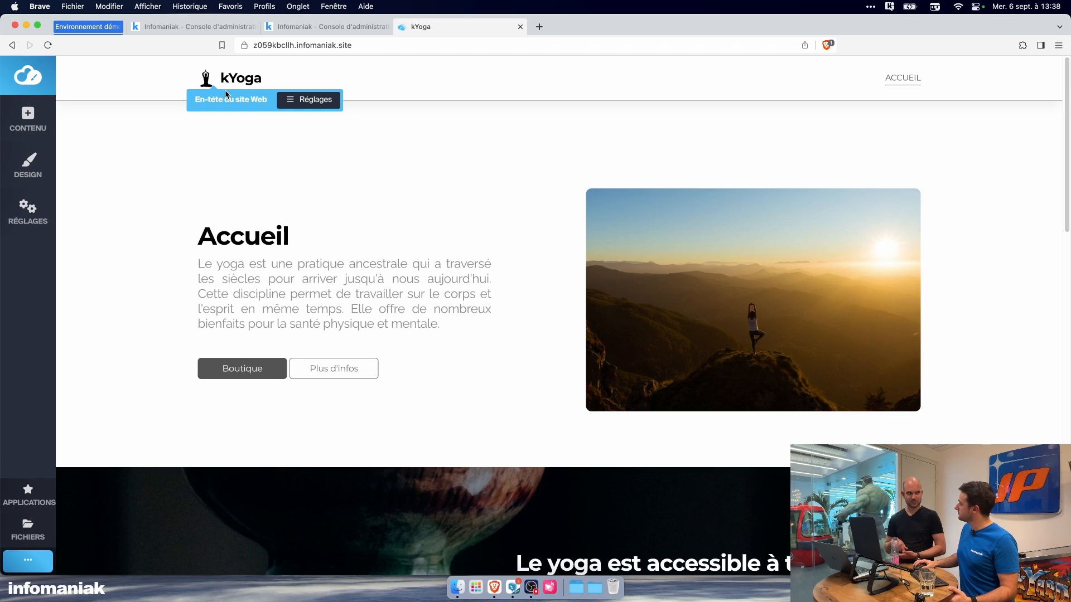
mouse_move(253, 137)
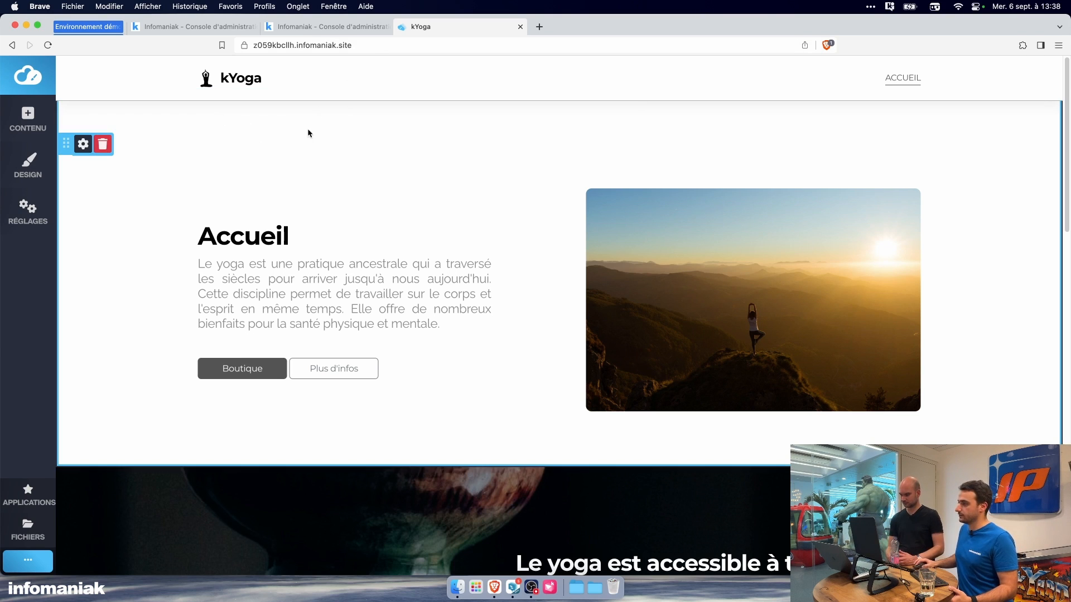
left_click(253, 81)
mouse_move(234, 81)
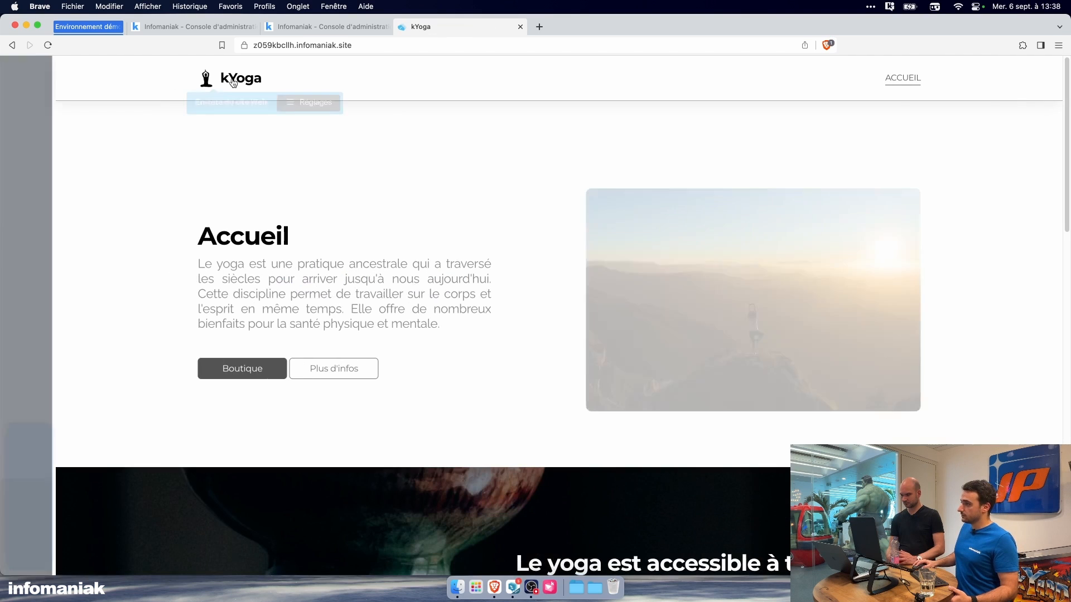
left_click(305, 103)
left_click(305, 116)
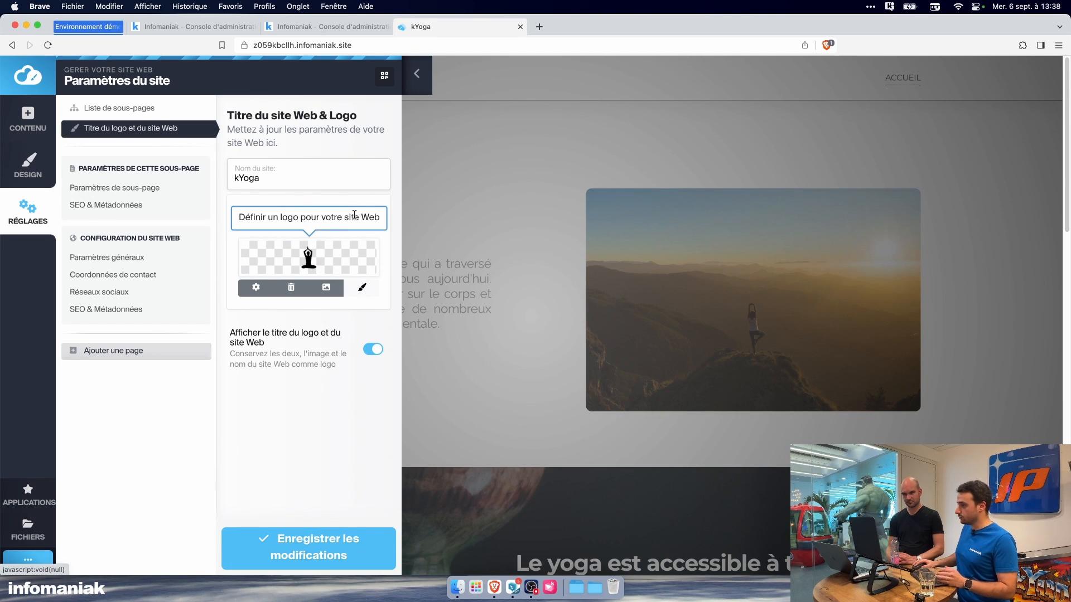
left_click(416, 75)
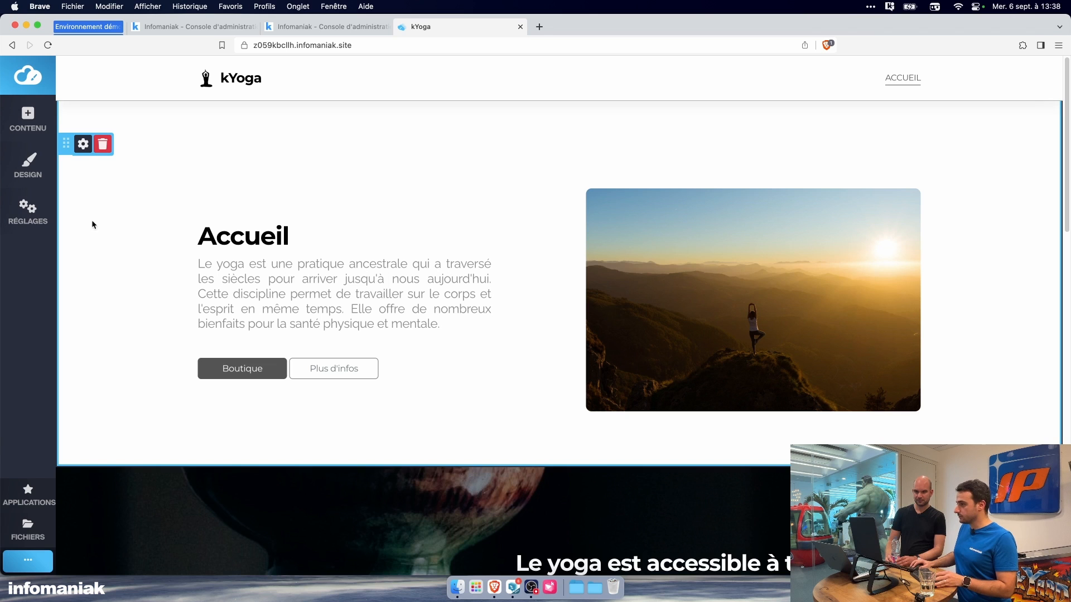
Step: Look over the home page's team and map blocks and the catalogue of content blocks
scroll(198, 240, "down", 10)
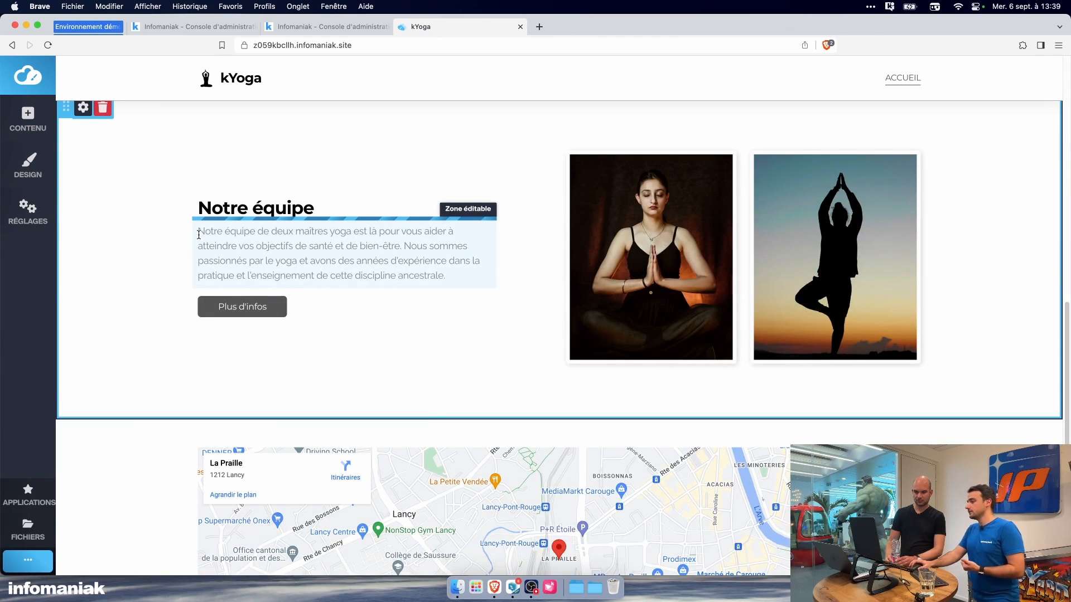
scroll(198, 234, "down", 5)
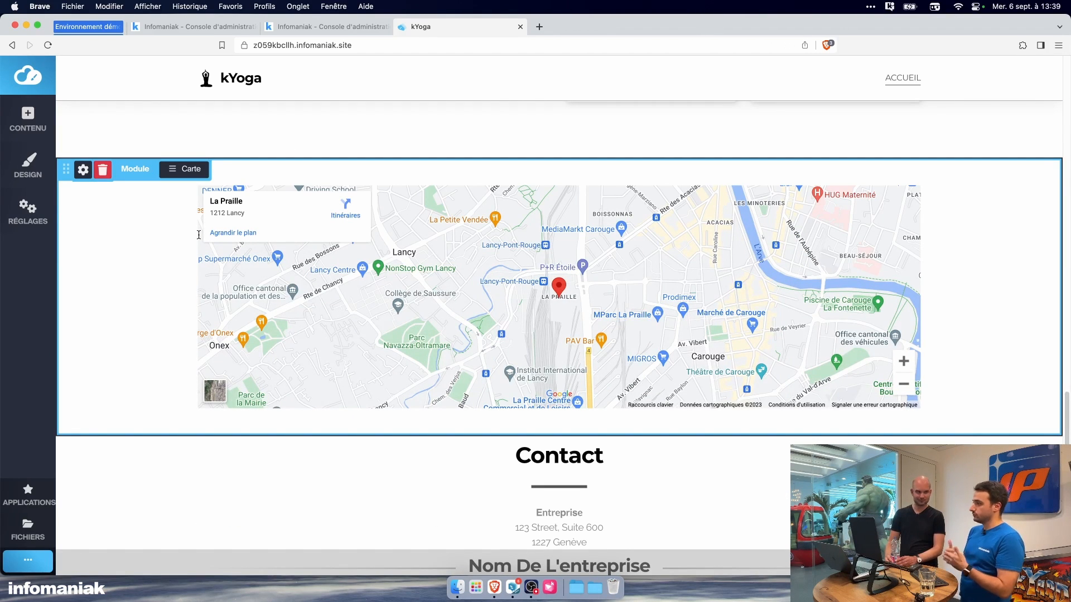
scroll(199, 235, "up", 5)
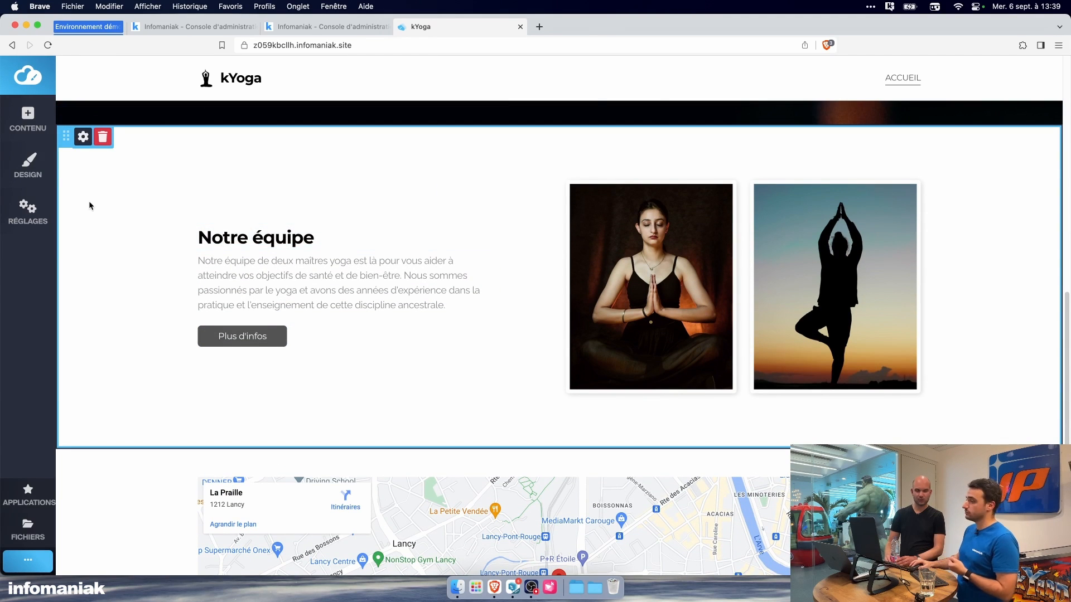
left_click(28, 118)
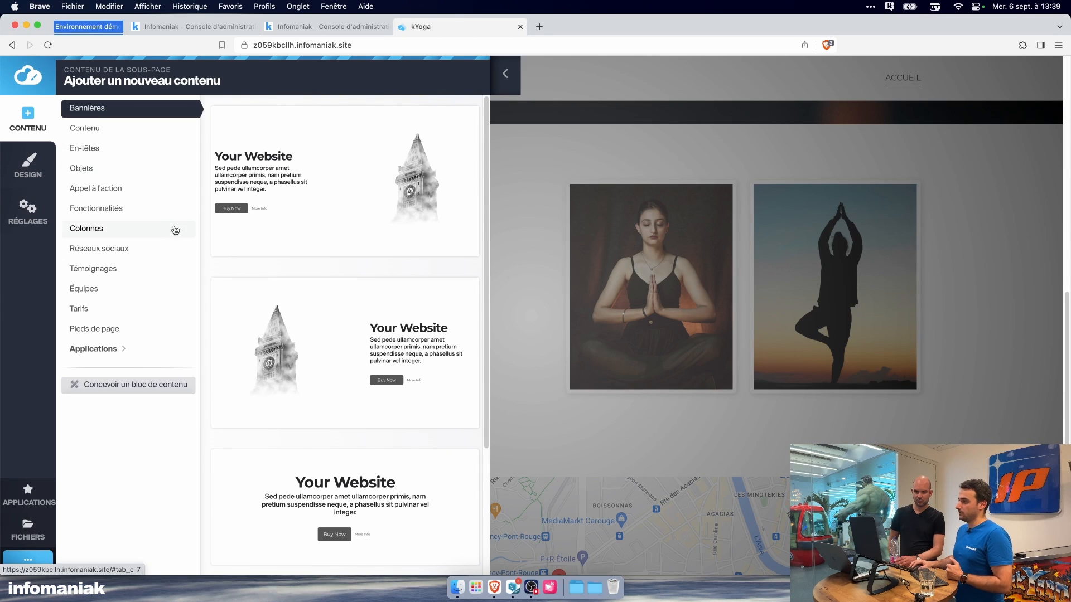
left_click(493, 87)
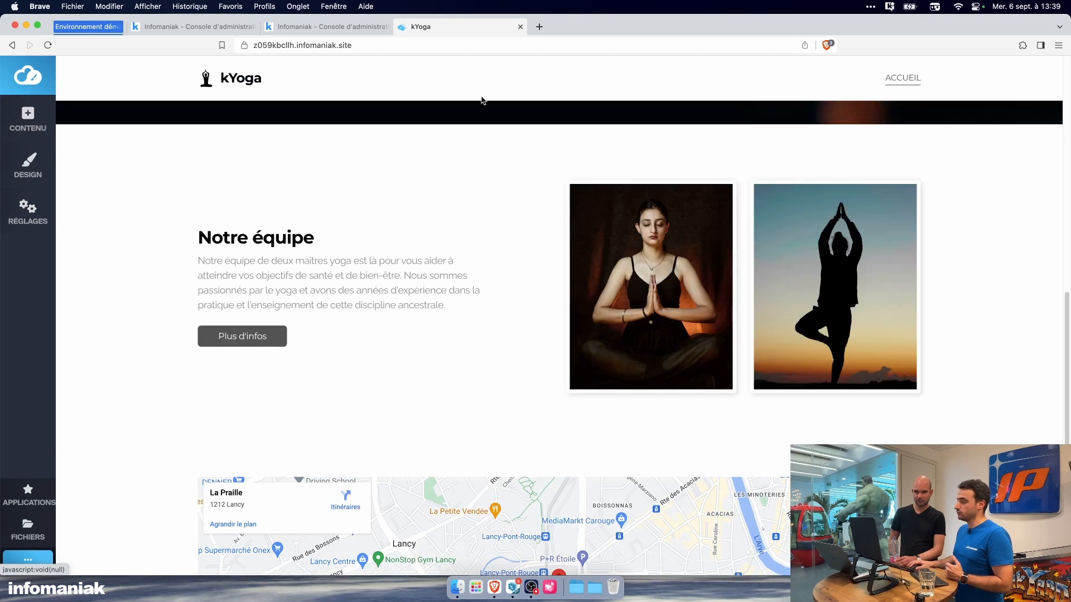
Step: Add a new page named "Blog" to the main menu from the list of subpages in the site settings
left_click(23, 519)
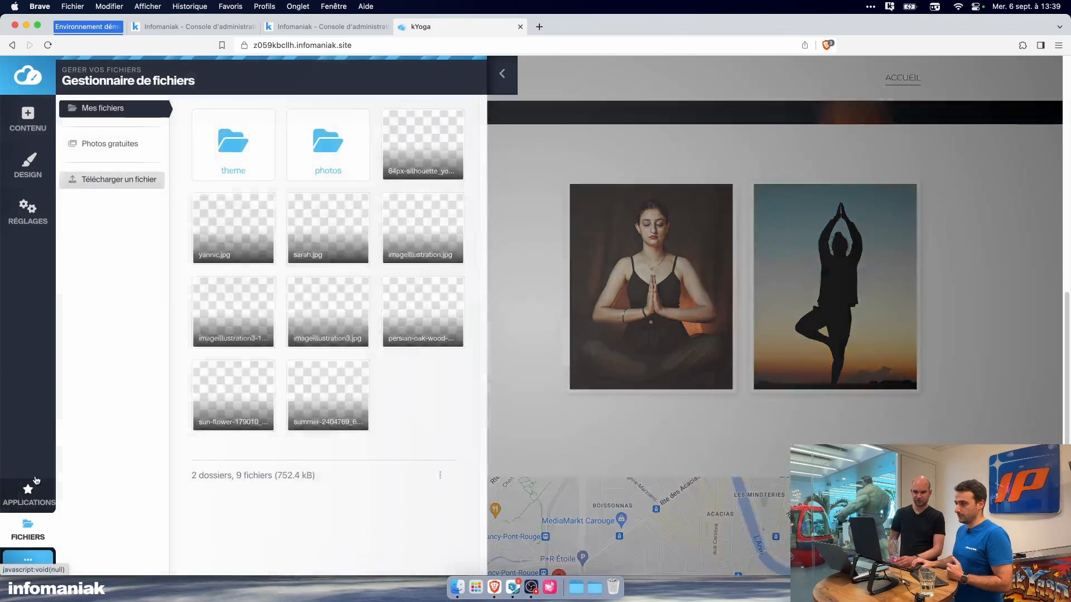
left_click(28, 211)
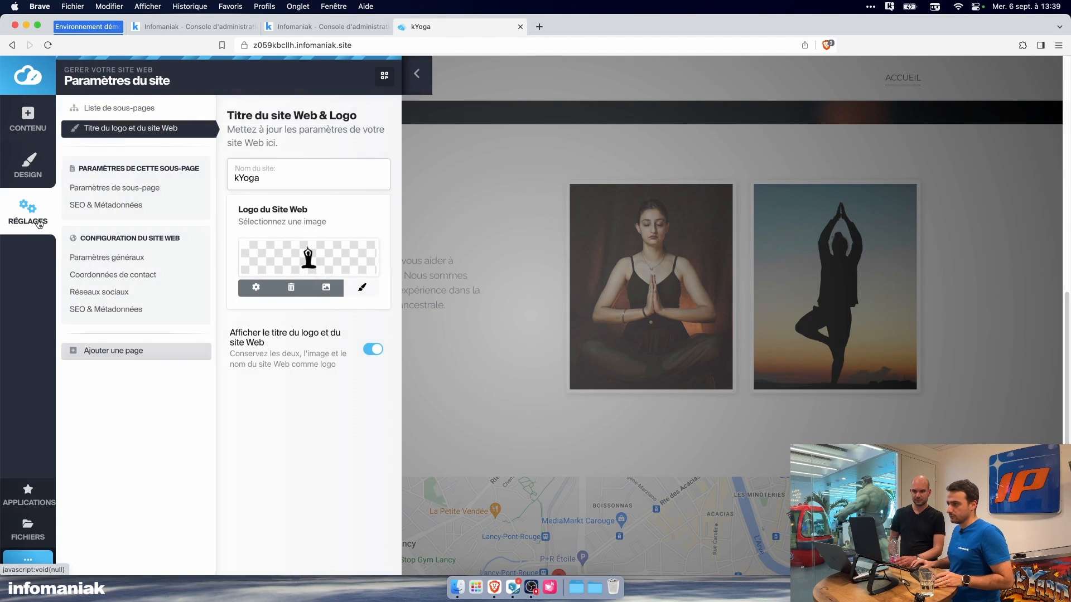
left_click(161, 190)
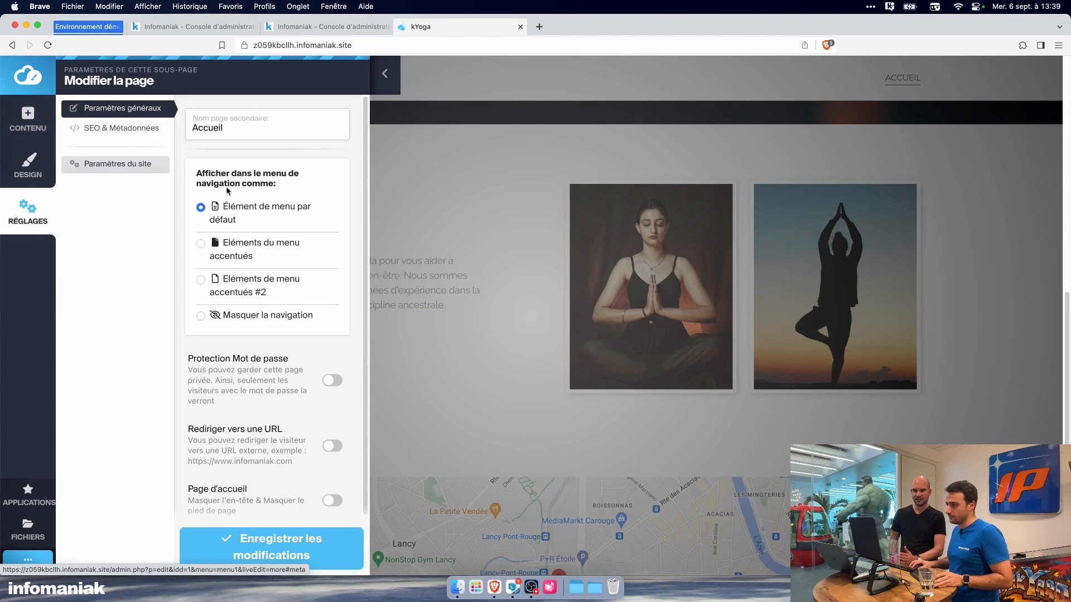
left_click(44, 207)
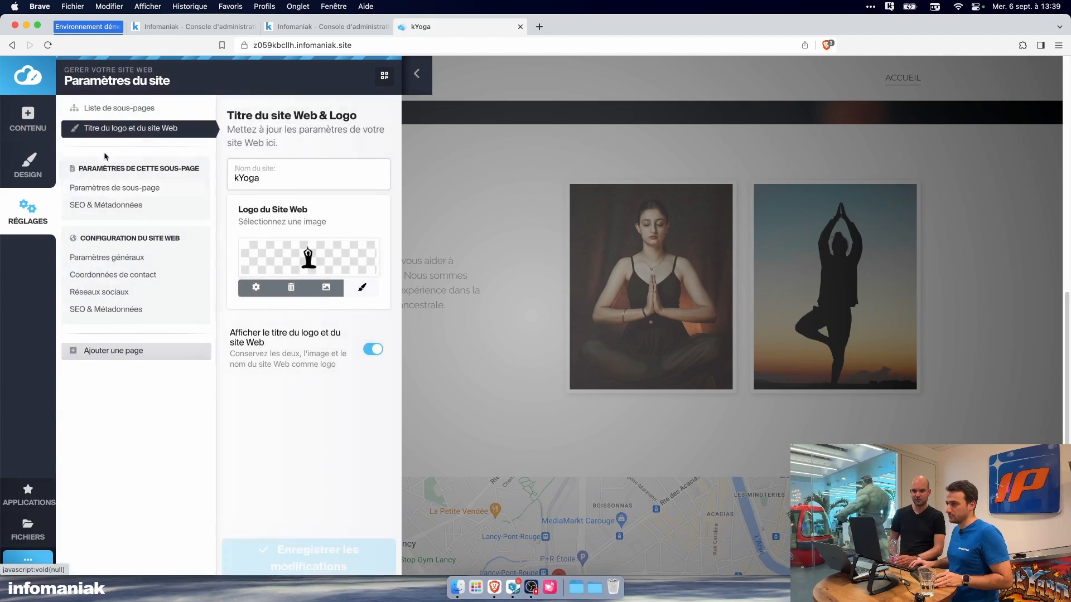
left_click(111, 108)
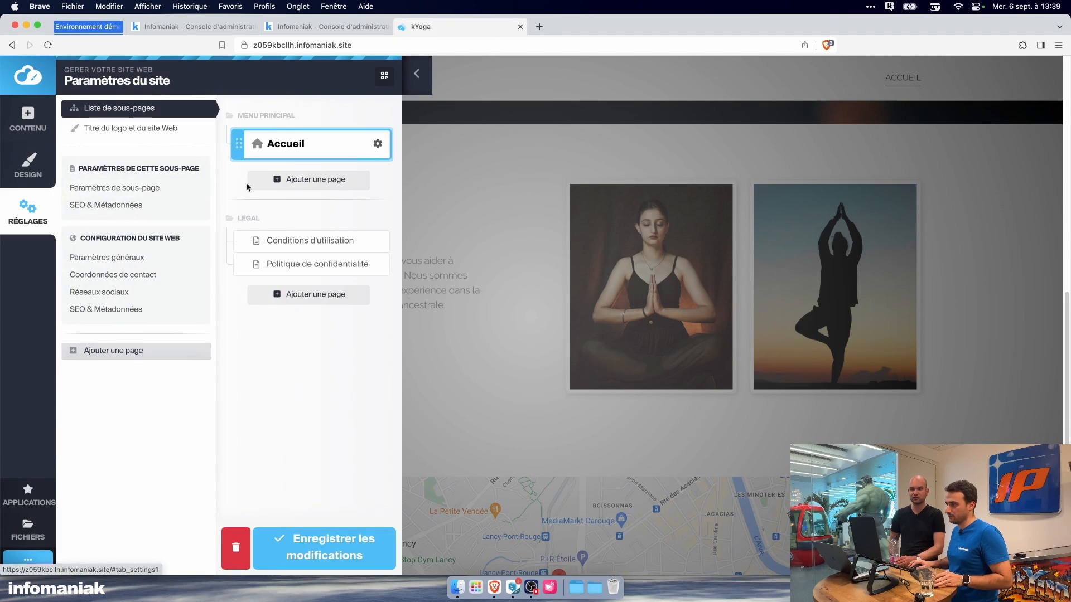
left_click(275, 183)
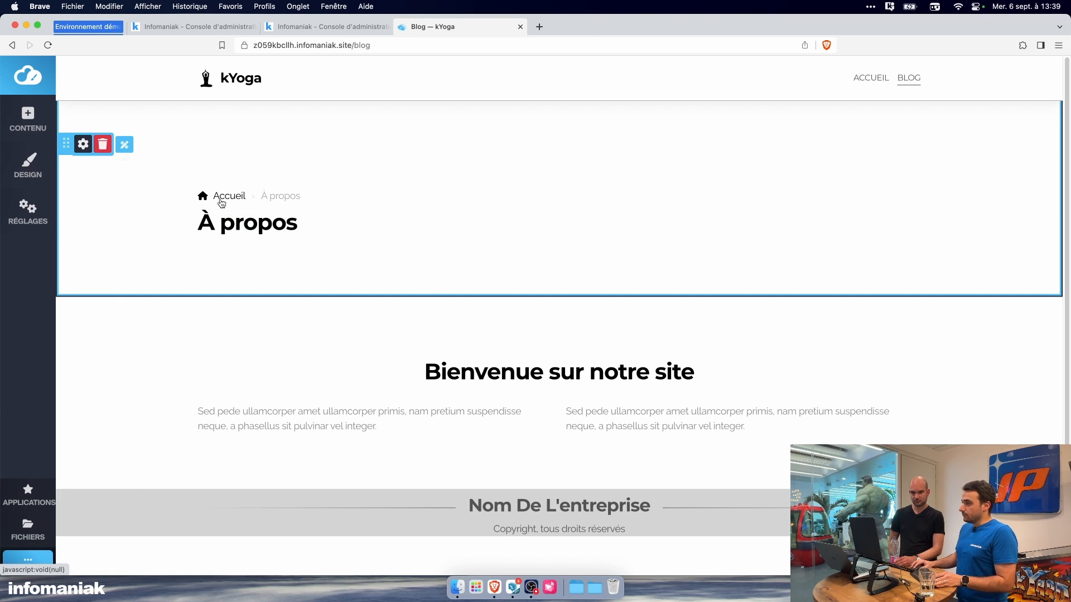
Step: Try to replace the Blog page's "À propos" heading block with the Blog application
left_click(100, 154)
left_click(159, 106)
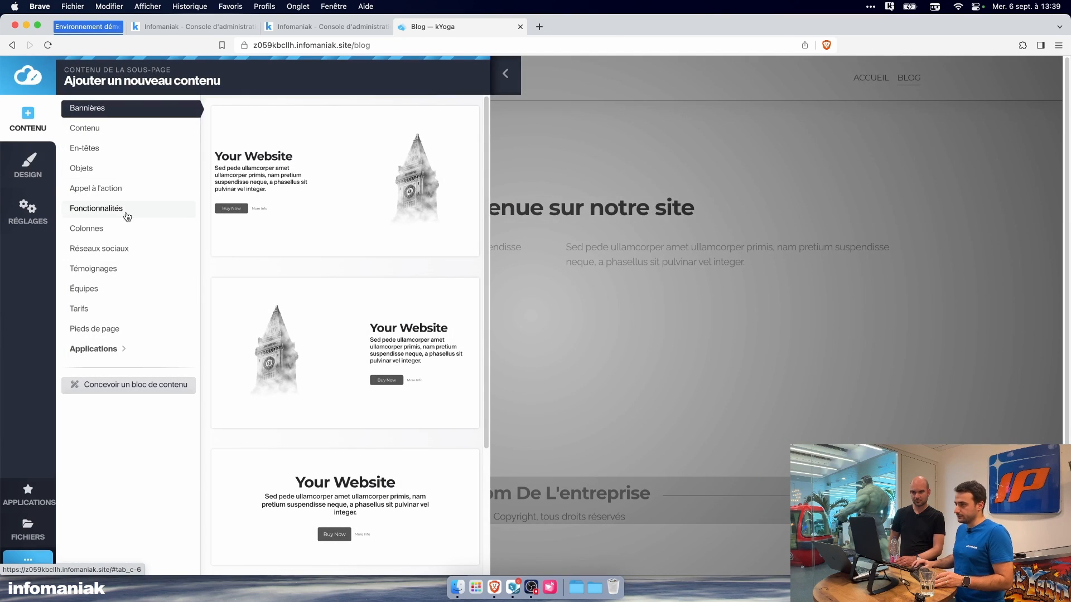
left_click(131, 132)
scroll(270, 270, "down", 3)
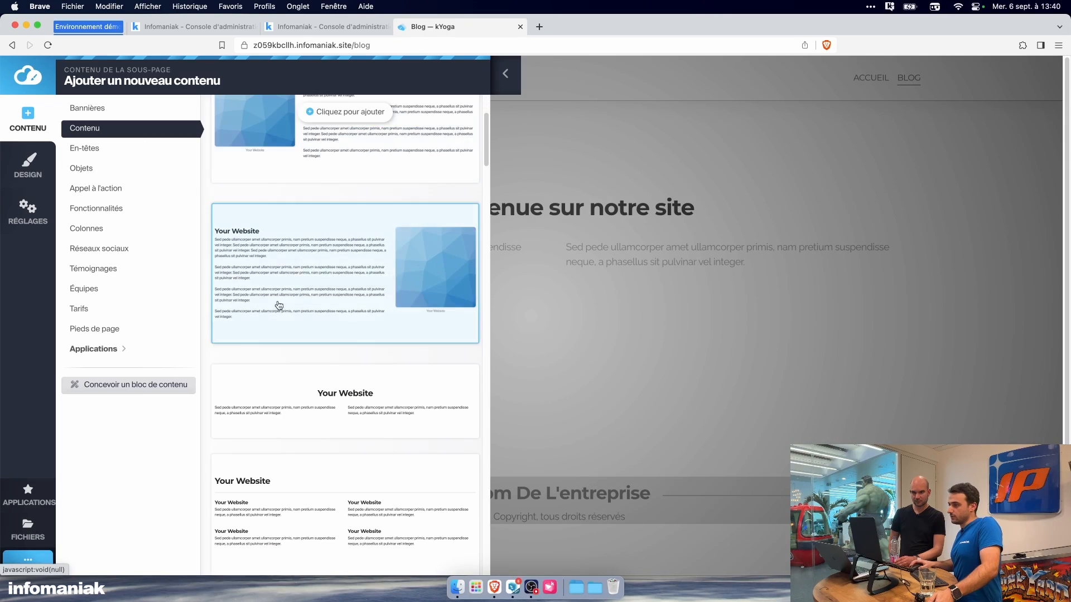
left_click(128, 348)
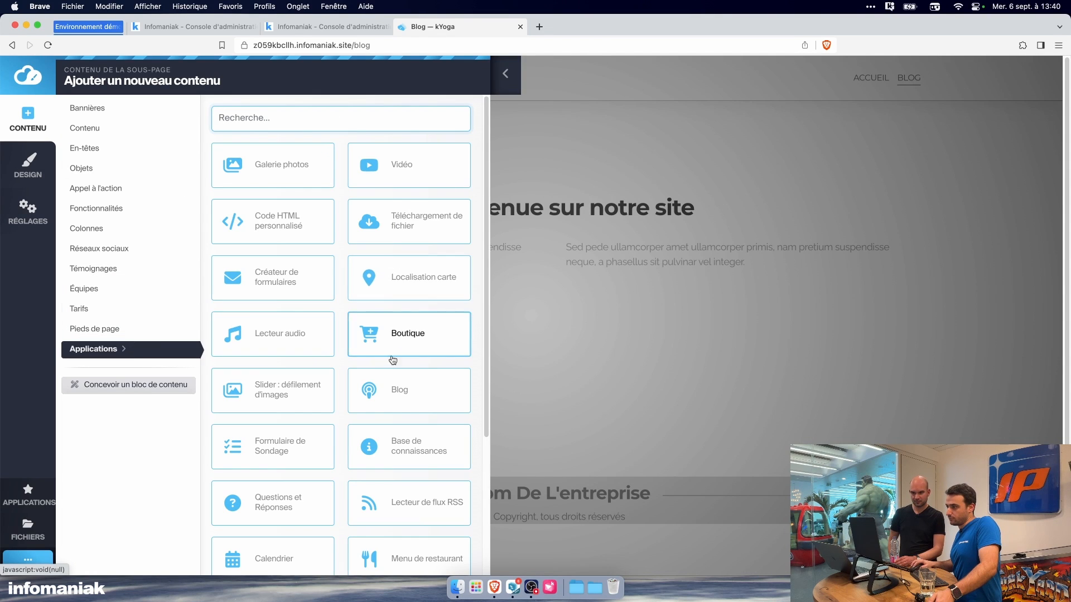
left_click(393, 385)
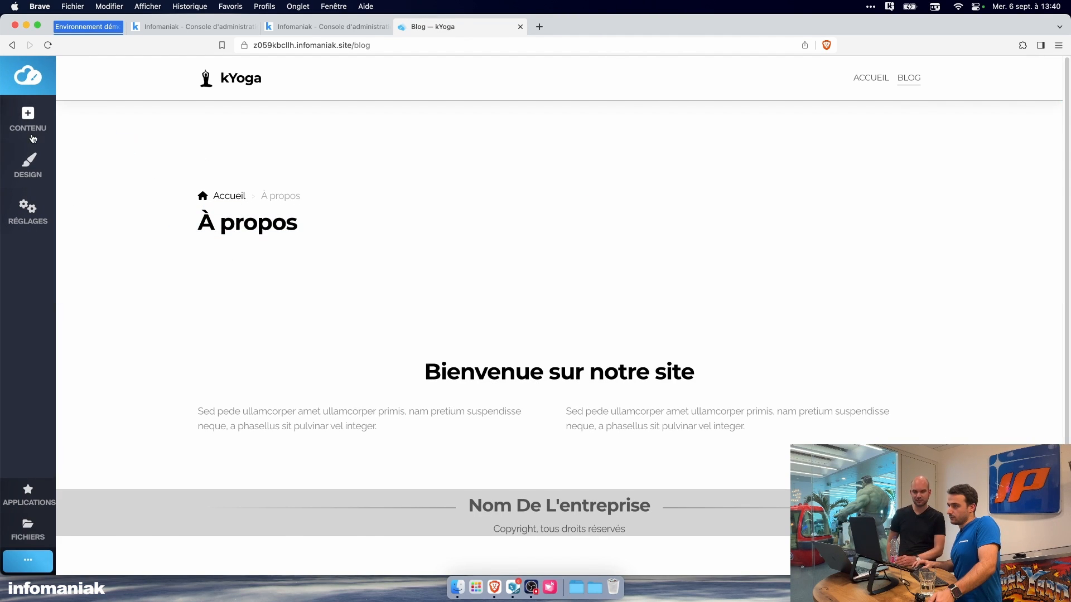
Step: Browse the available applications, add the Blog application to the Blog page and open its "Bonjour à tous" sample post
left_click(28, 118)
left_click(142, 351)
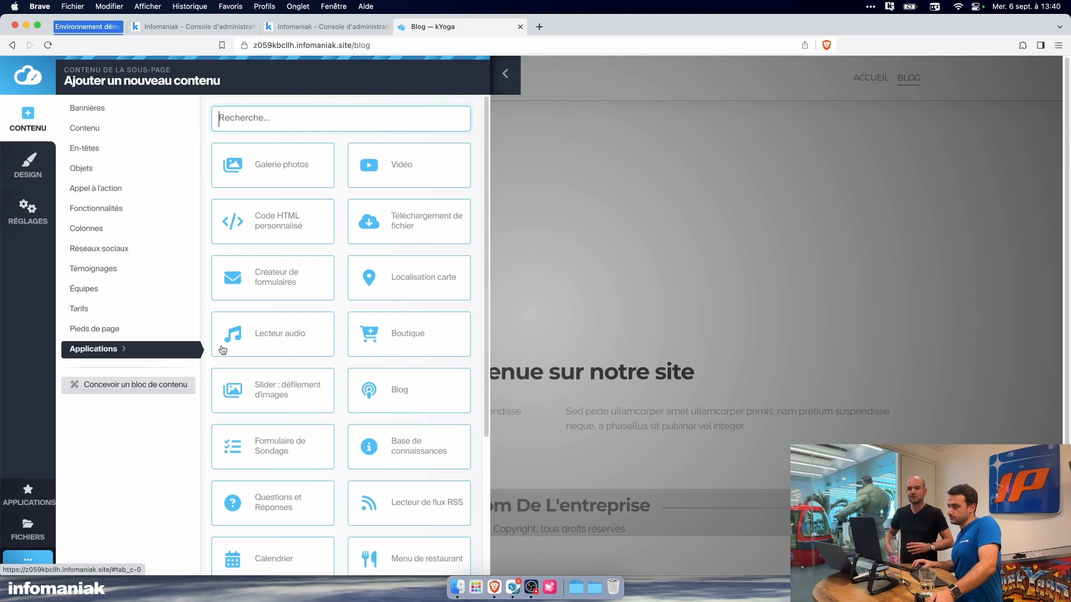
scroll(394, 346, "down", 1)
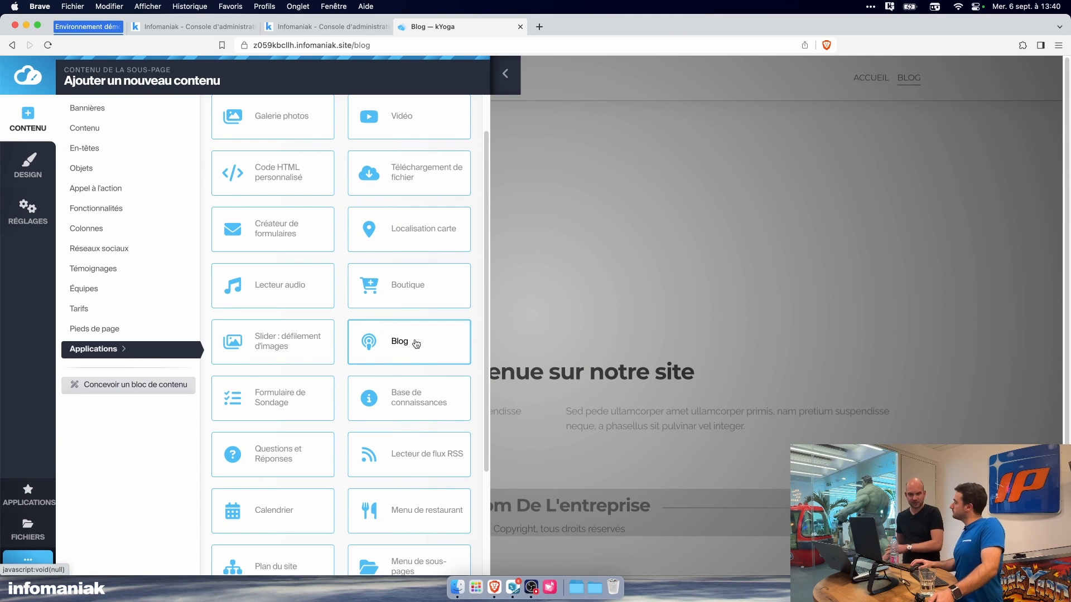
scroll(417, 345, "up", 1)
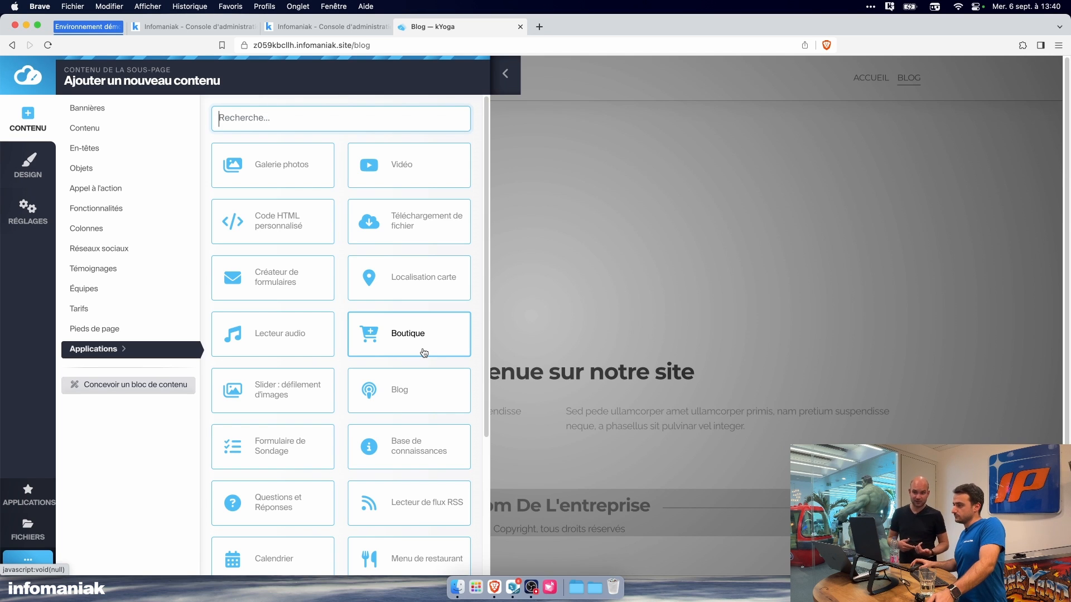
scroll(419, 362, "down", 2)
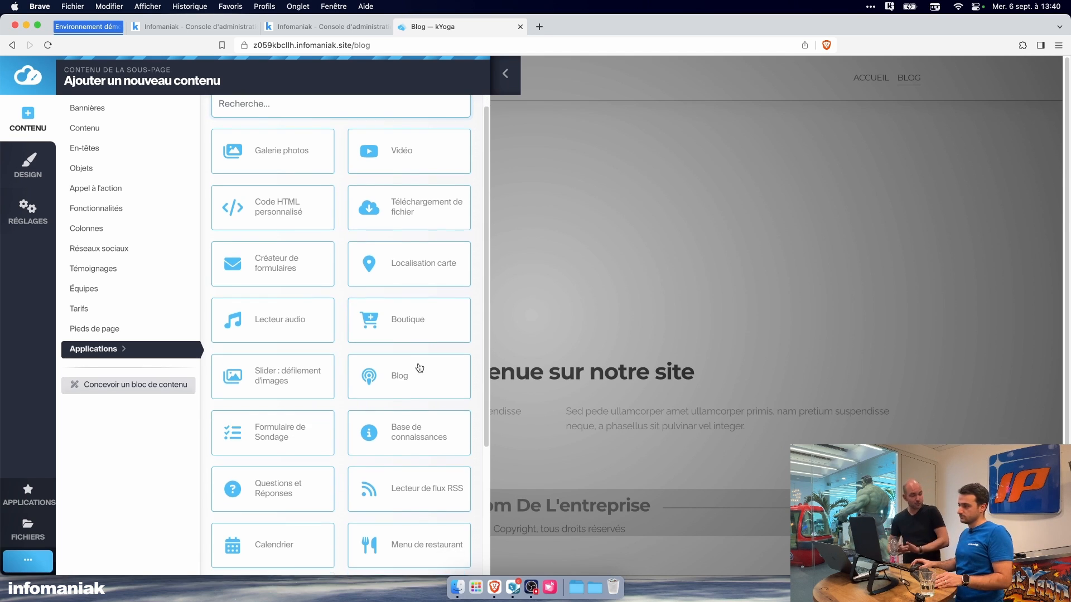
scroll(420, 367, "down", 1)
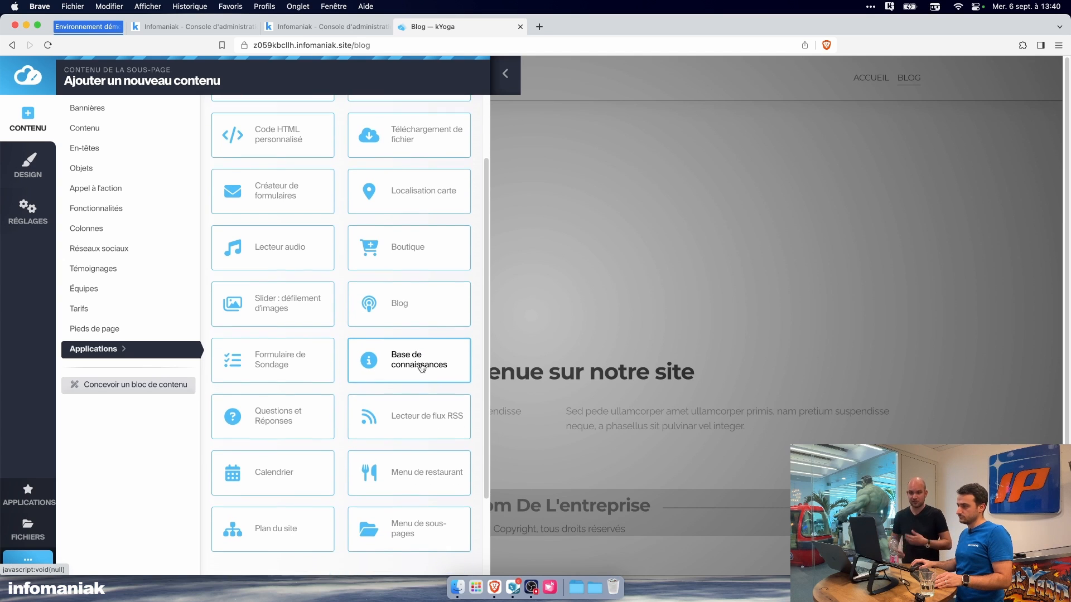
scroll(422, 368, "up", 1)
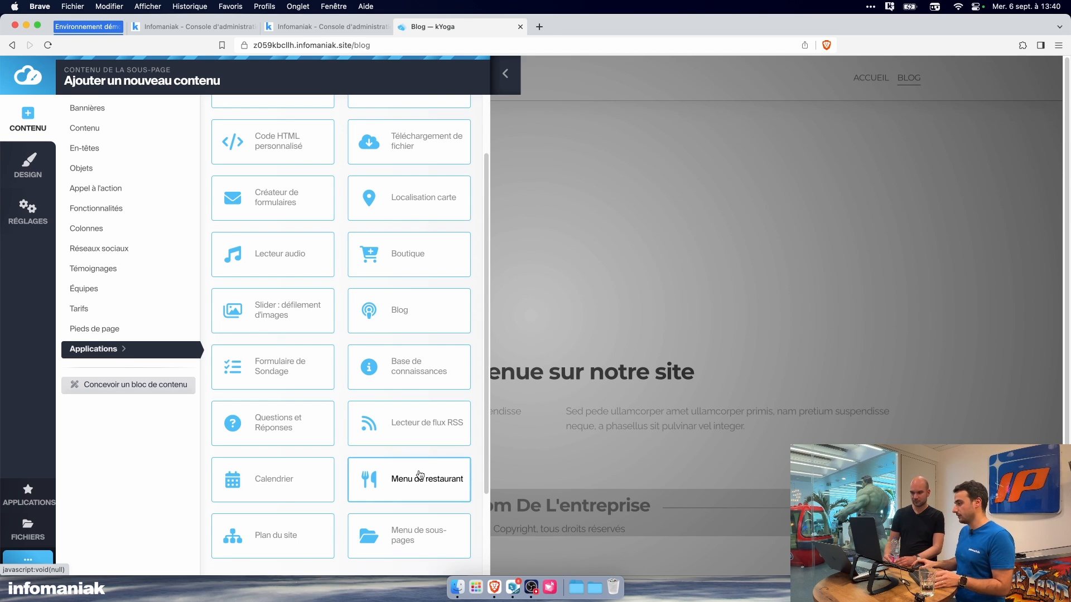
scroll(427, 474, "down", 3)
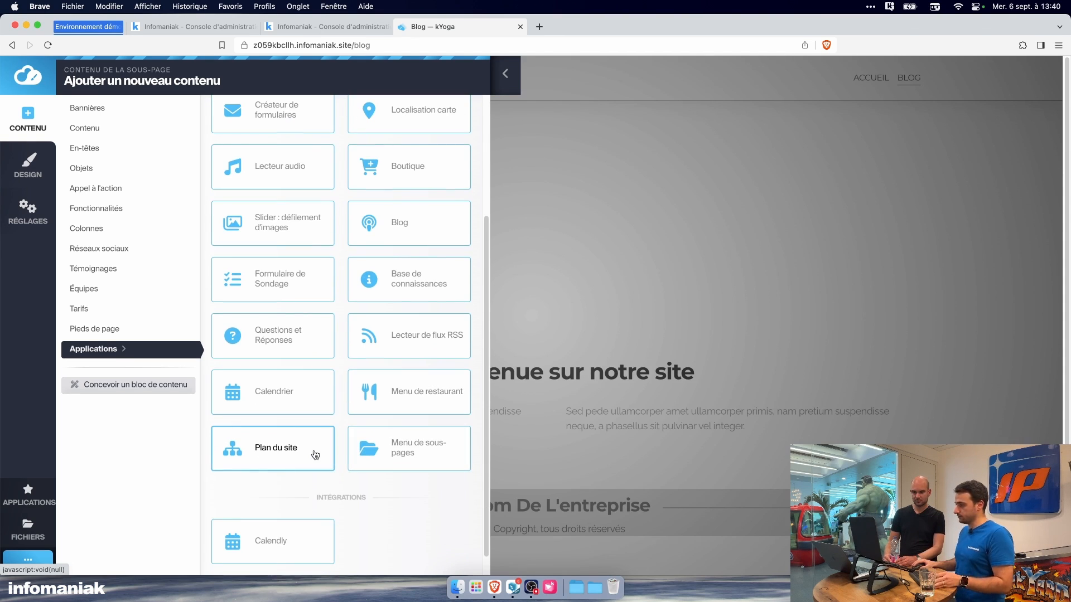
scroll(318, 460, "up", 3)
scroll(318, 460, "up", 2)
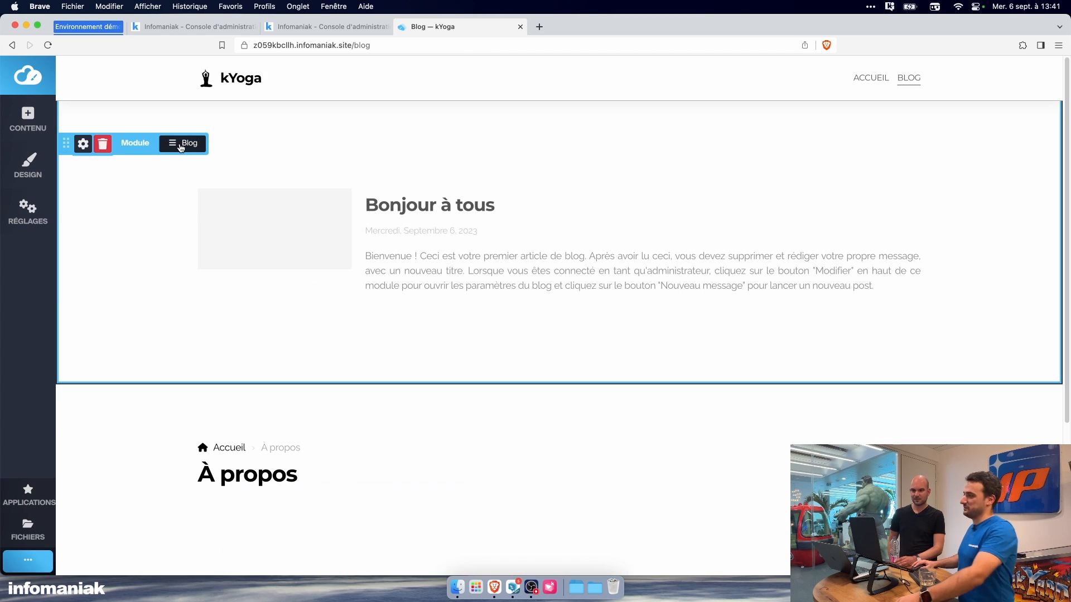
left_click(401, 210)
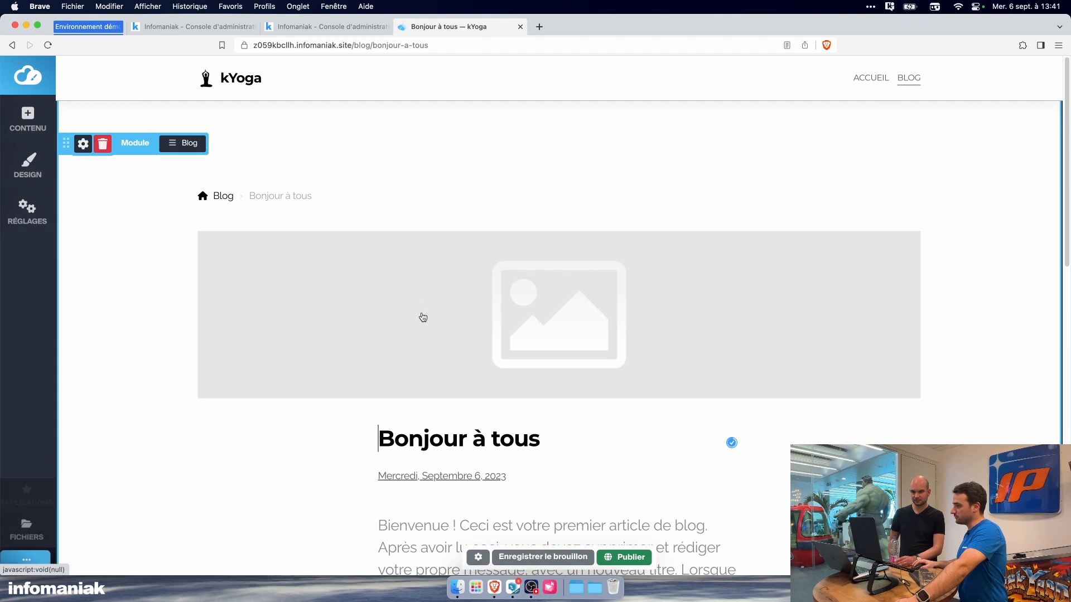
Step: Set the persian-oak-wood leaves picture from the site's own files as the blog post's cover image
scroll(433, 343, "down", 1)
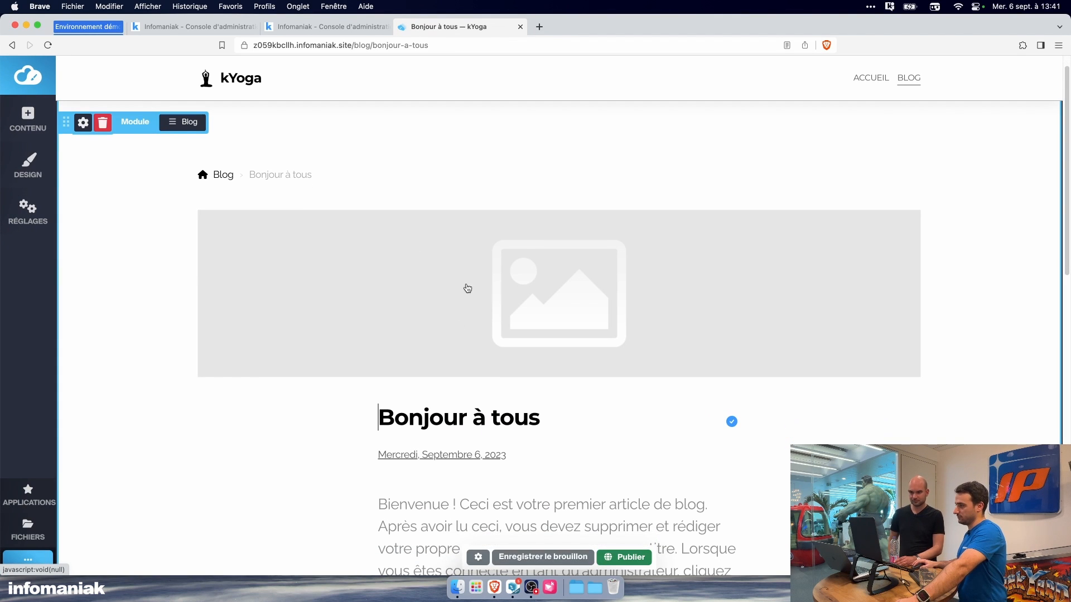
scroll(495, 302, "down", 1)
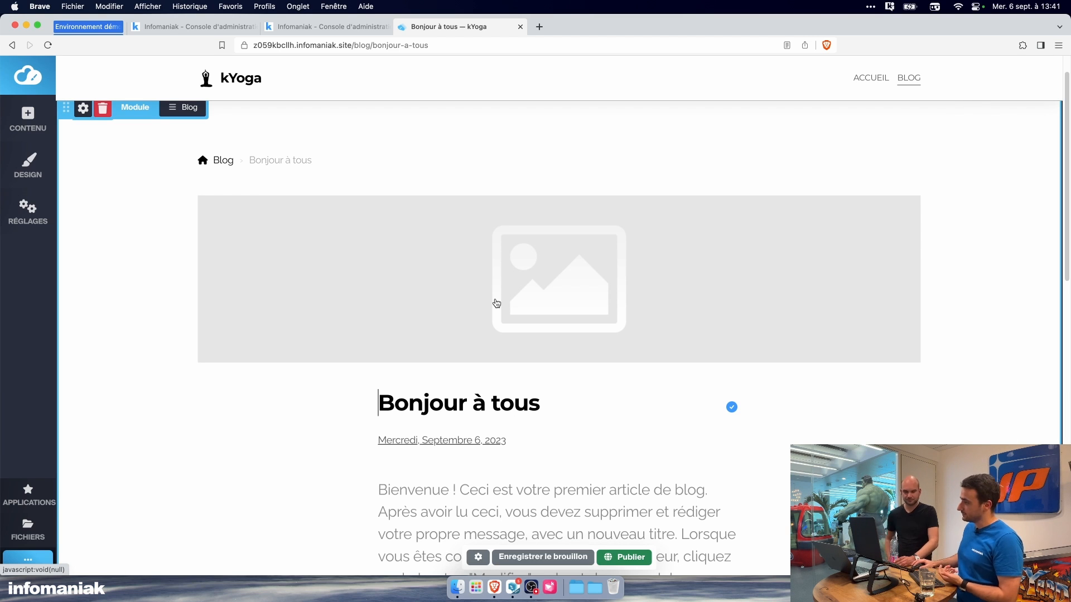
left_click(496, 303)
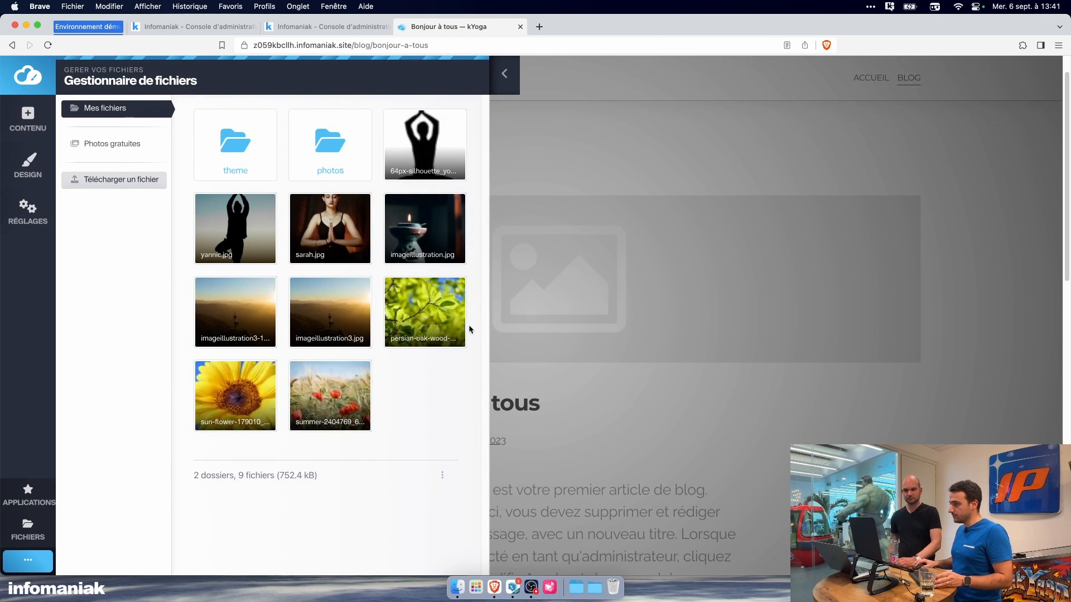
left_click(408, 311)
Step: Replace the blog post's title "Bonjour à tous" with "Les bienfaits du Yoga"
scroll(443, 322, "down", 5)
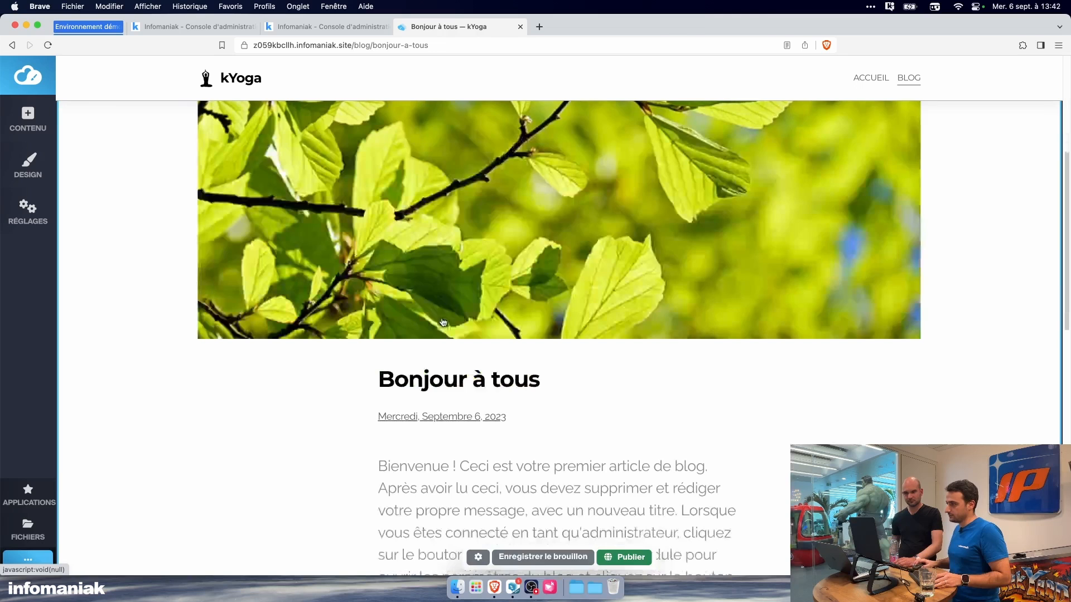
scroll(443, 322, "down", 4)
left_click(440, 136)
left_click(501, 134)
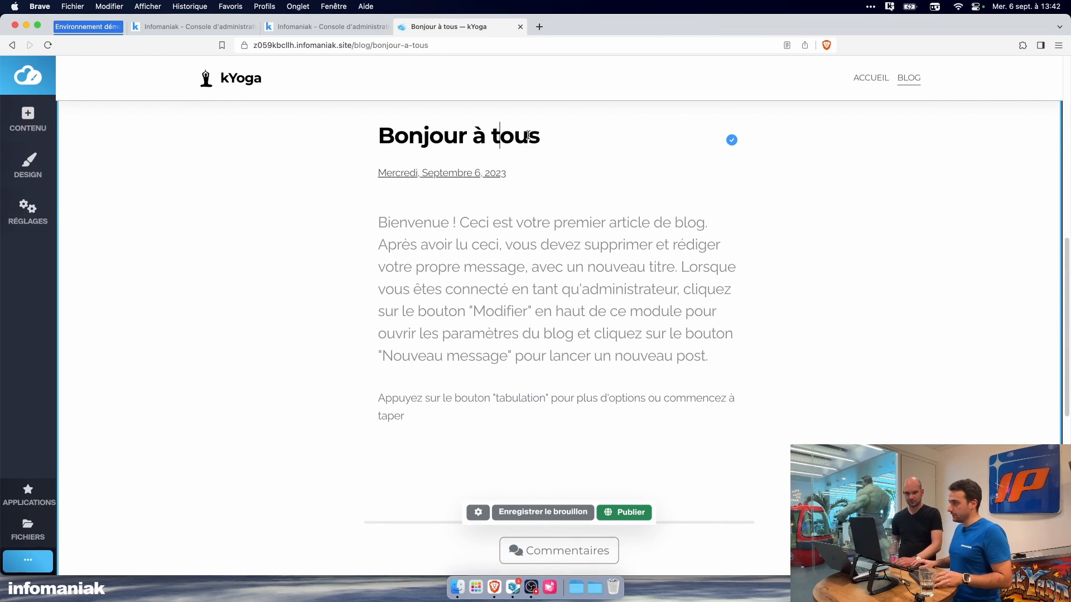
key("super+a")
type("Les bienf")
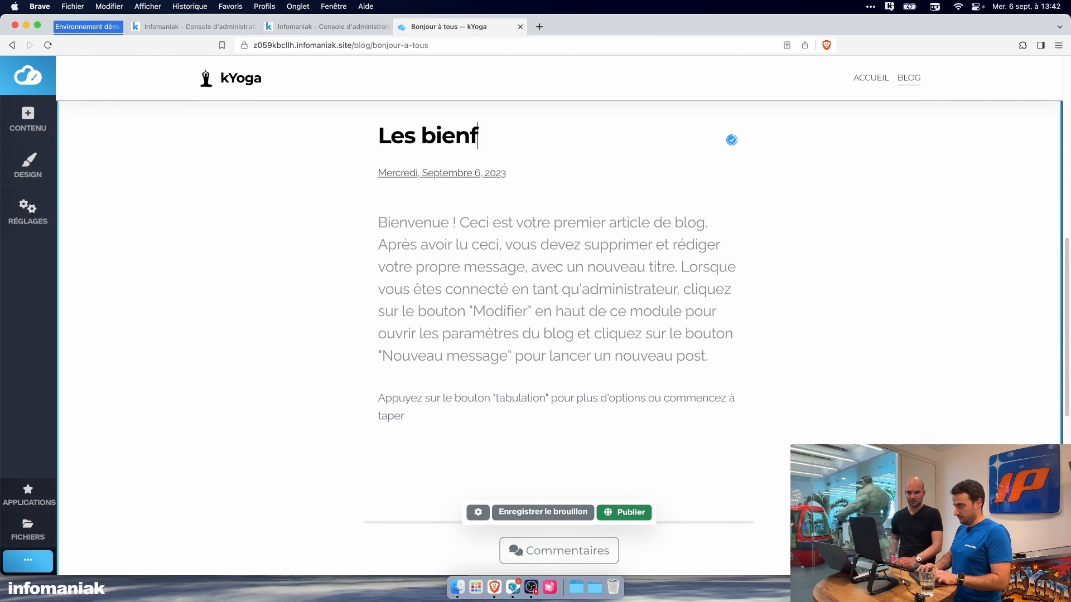
type("aits du Yoga")
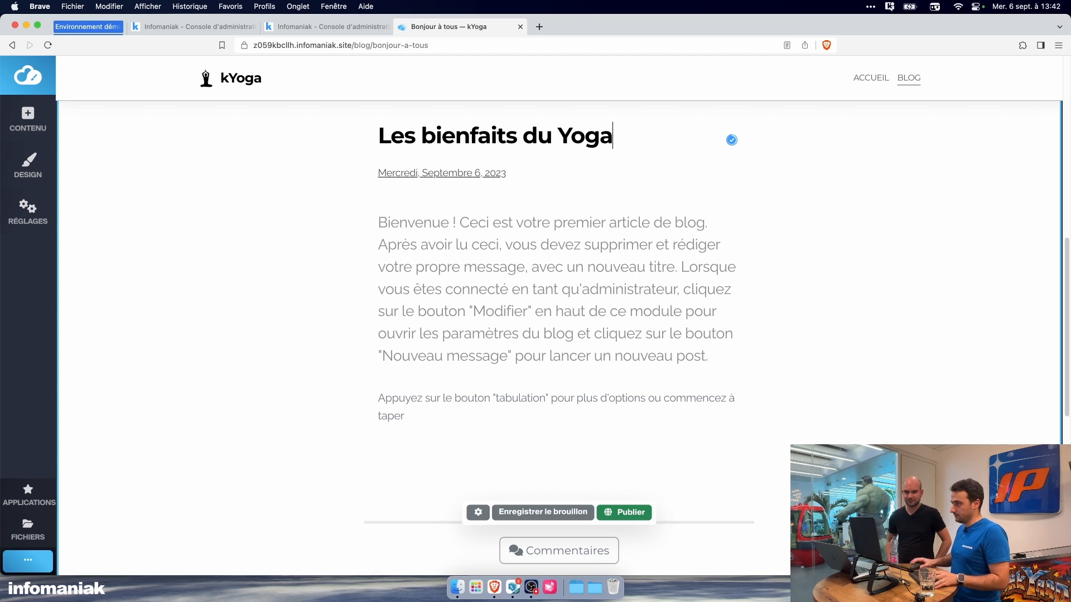
Step: Switch to kChat and send kChat Bot the request "écris nous un texte d'accroche pour un article de blog qui décrit les bienfaits du yoga"
left_click(469, 437)
left_click(512, 587)
left_click(379, 515)
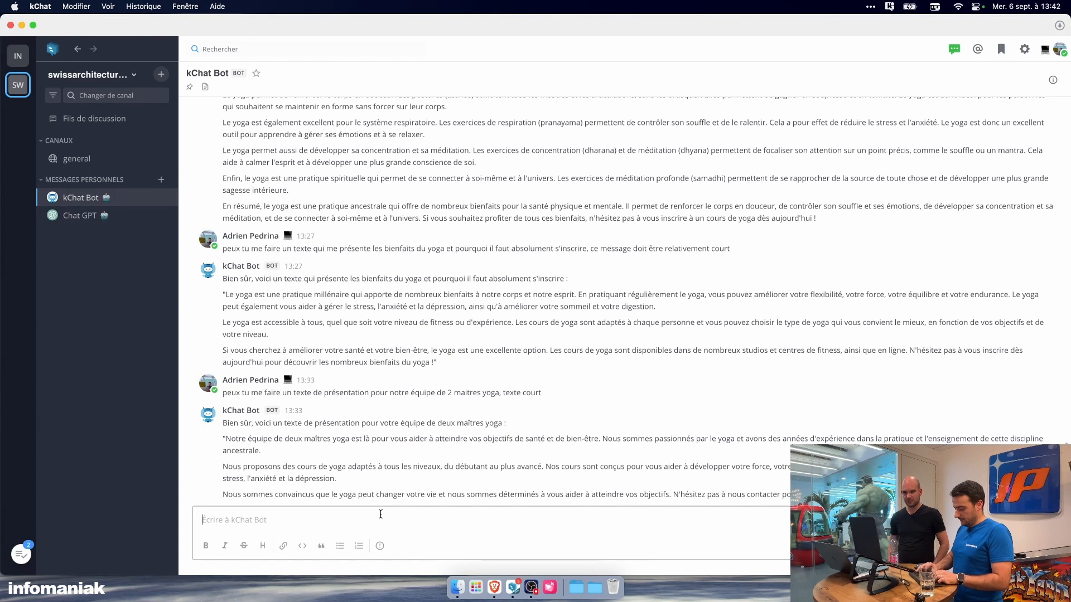
type("écris nous u")
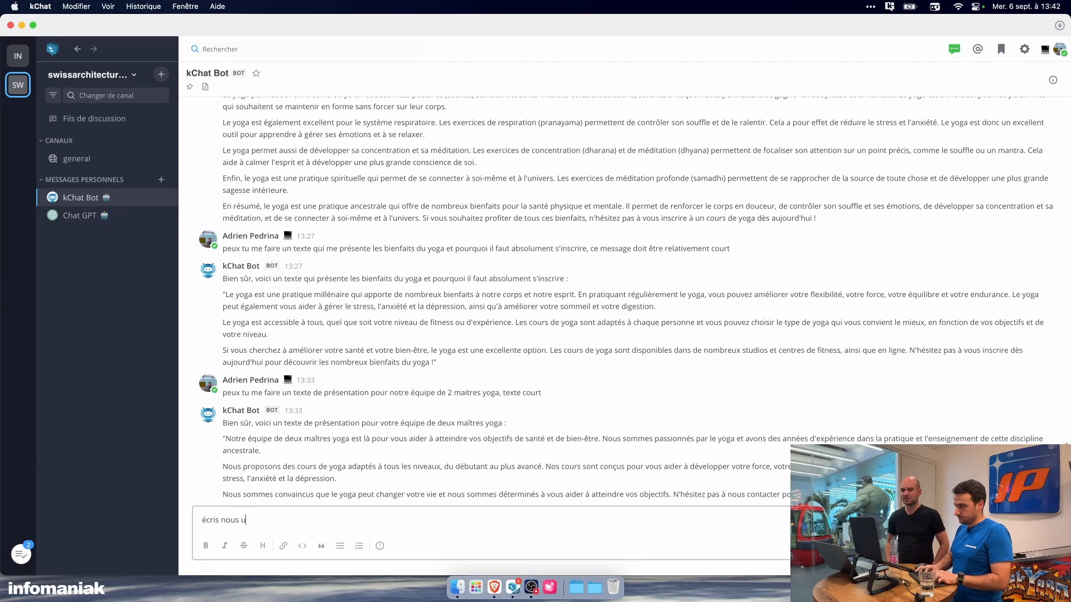
type("n texte de prés")
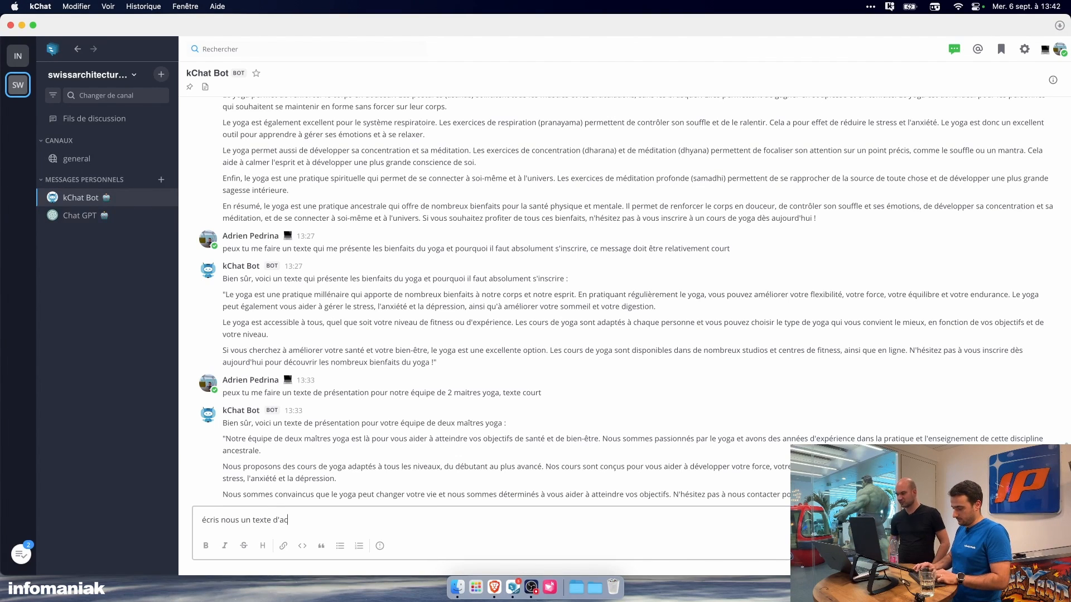
type("croche pour un")
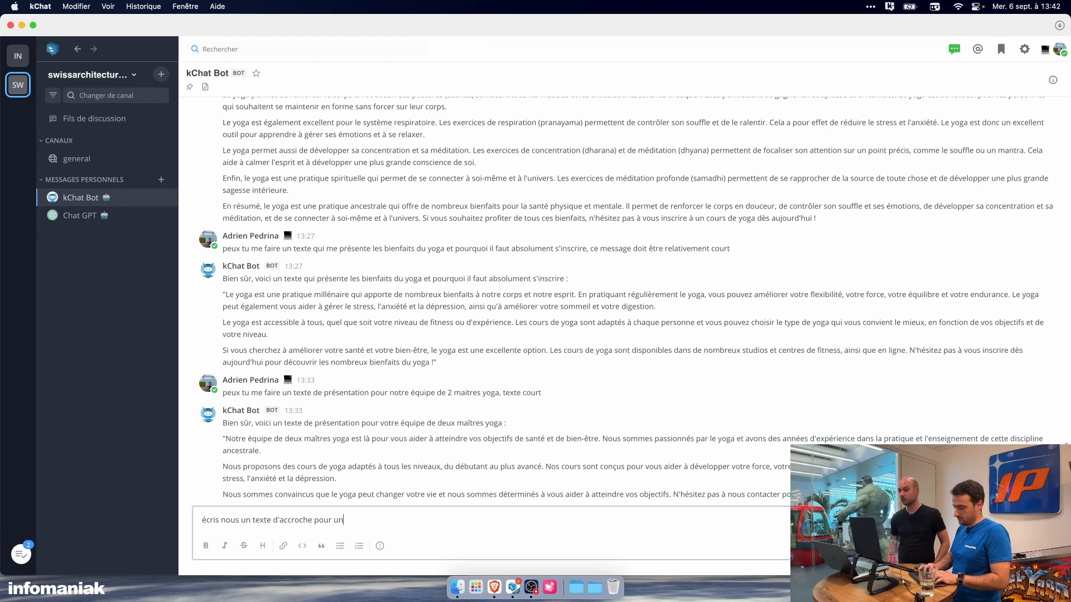
type(" article de blog qu")
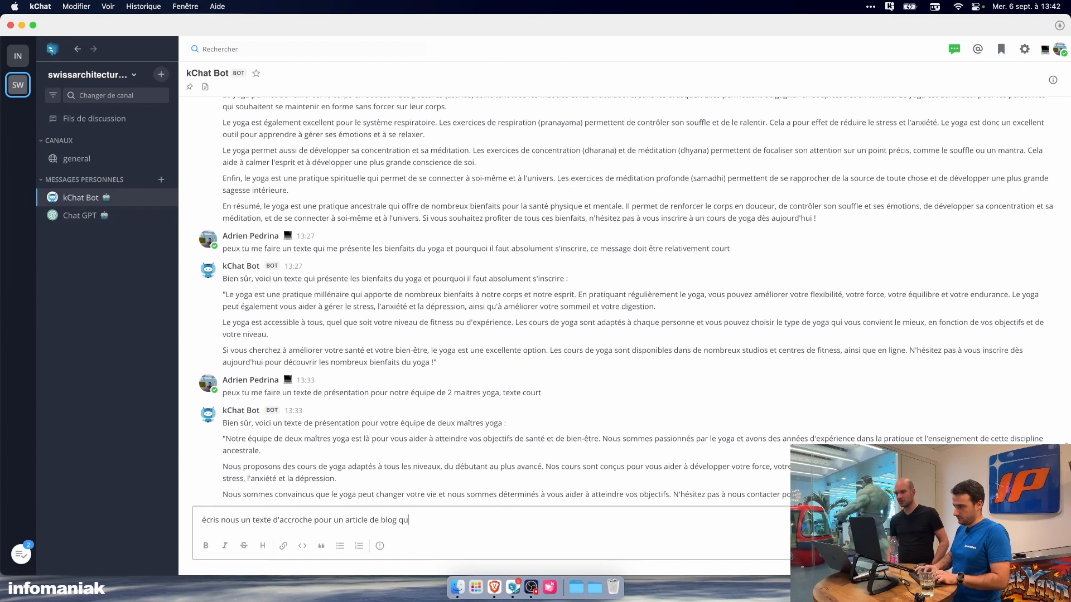
type("i décrit les bienfa")
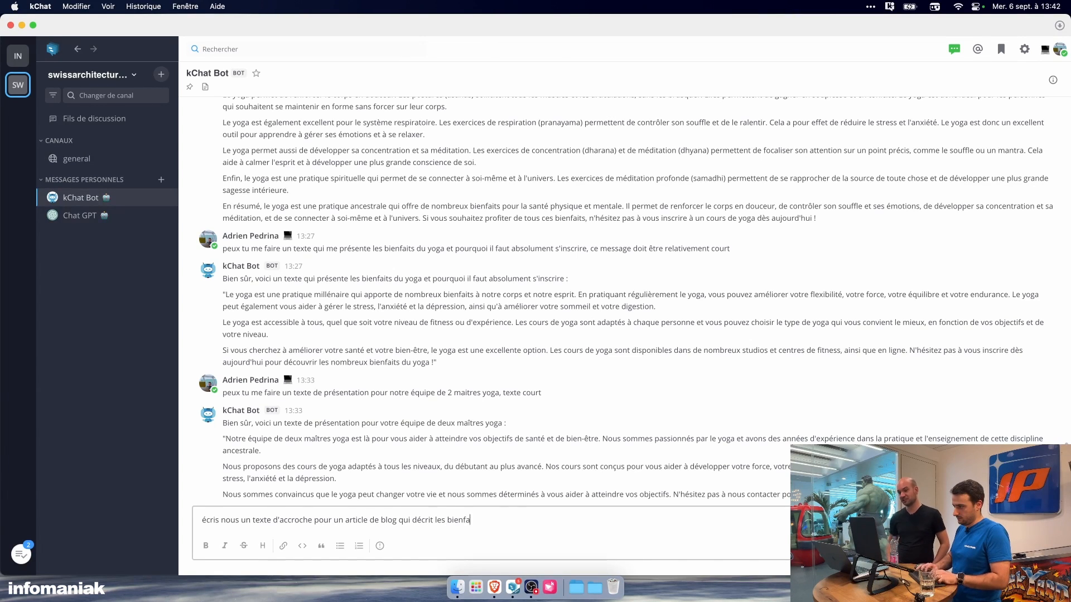
type("its du yoga")
key("Return")
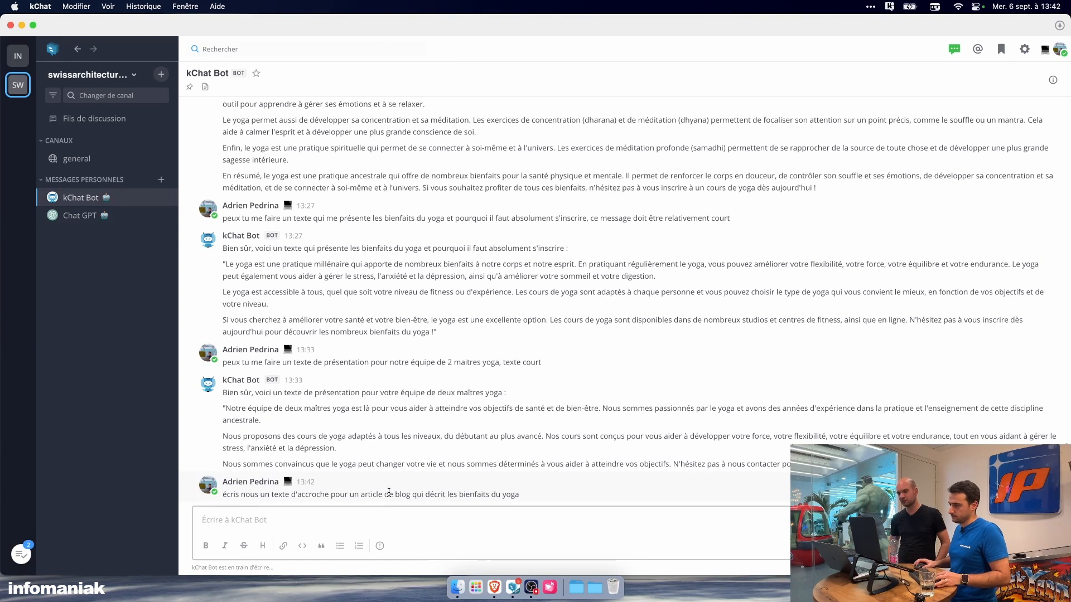
key("super+Tab")
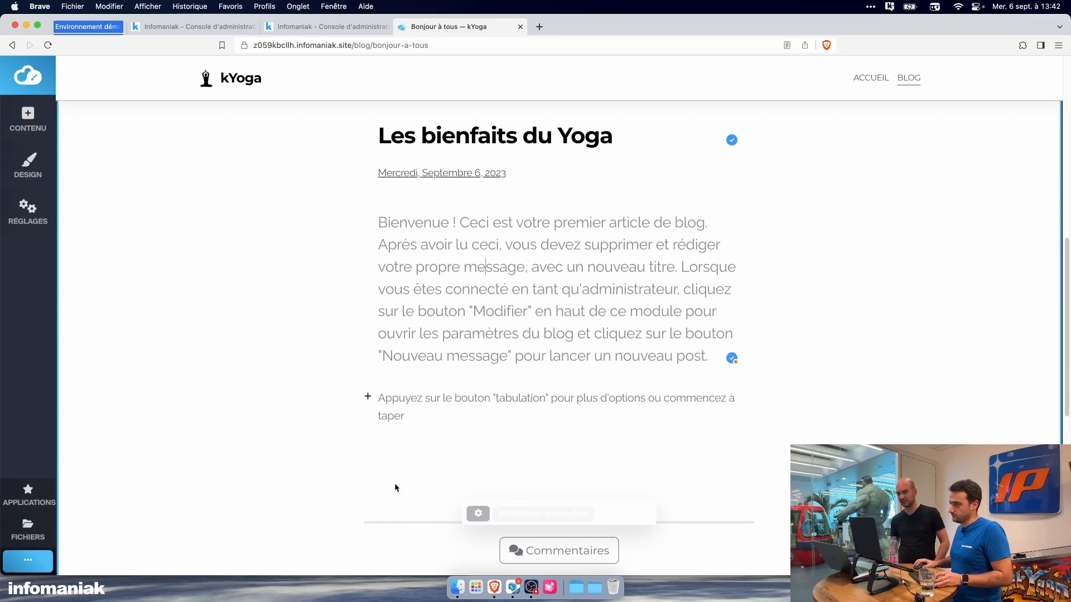
scroll(452, 399, "up", 4)
scroll(454, 399, "down", 5)
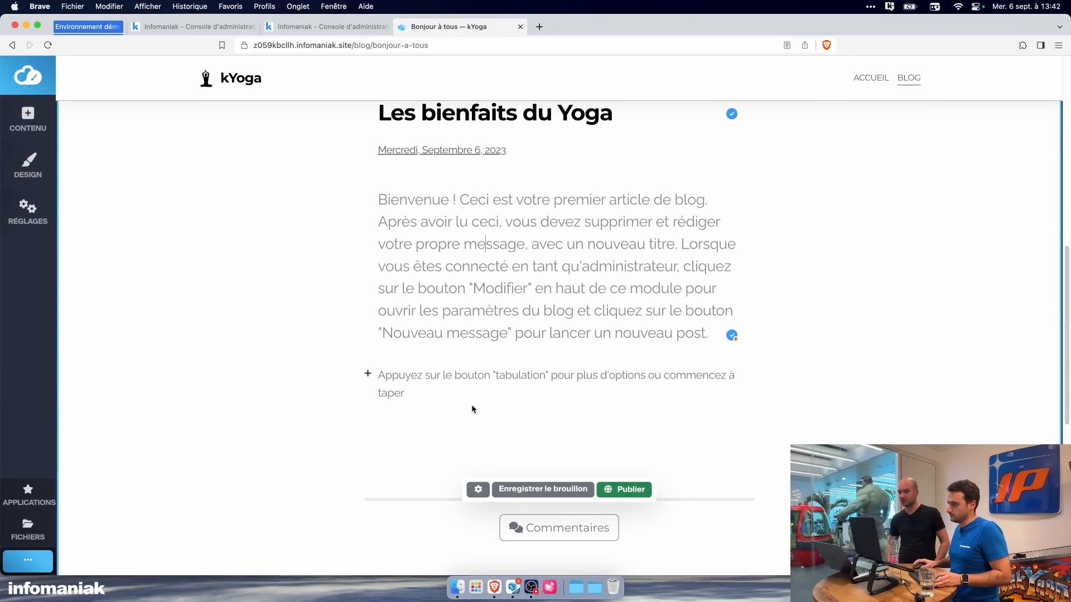
left_click(451, 312)
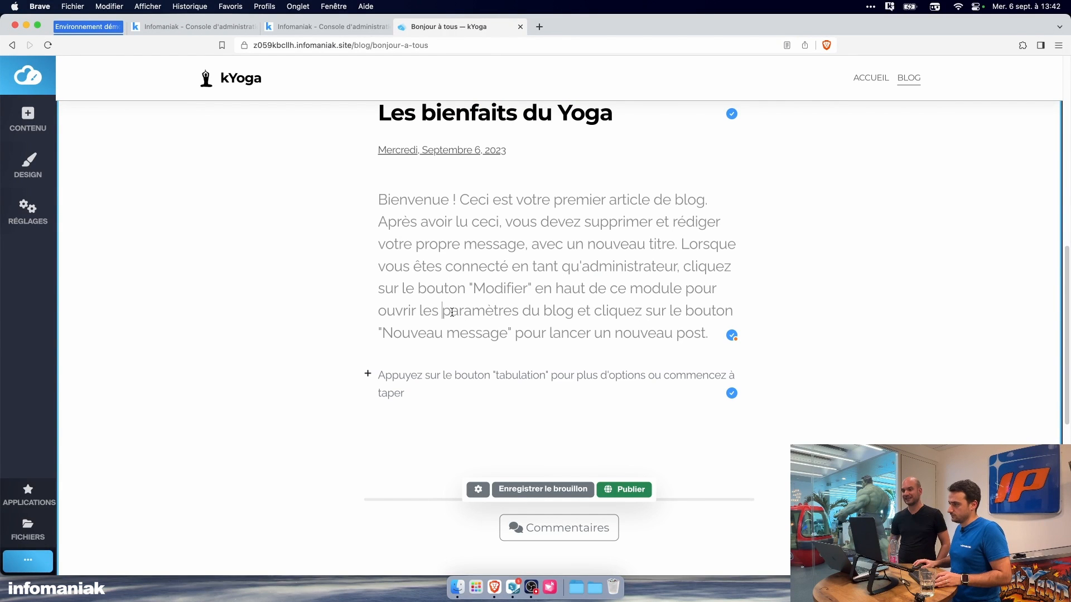
key("super+Tab")
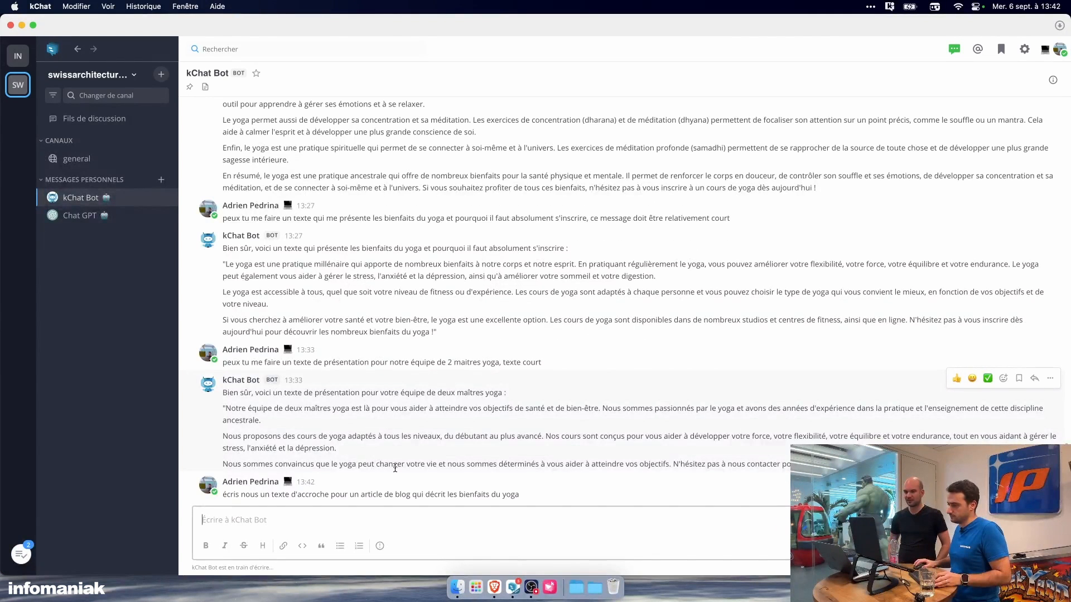
key("super+Tab")
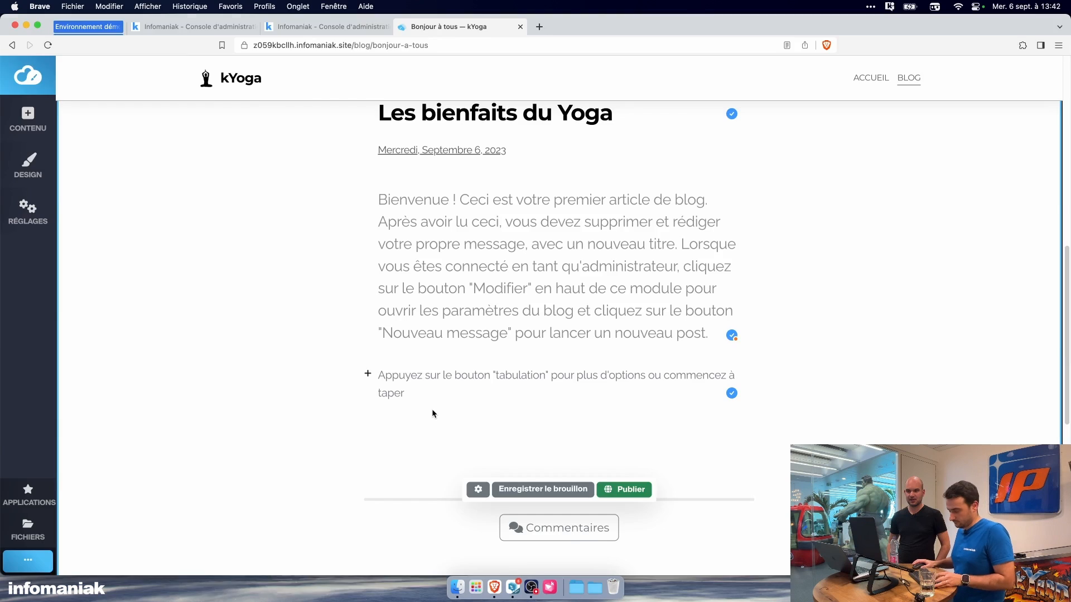
Step: Copy the "Si vous cherchez à améliorer votre santé" paragraph from kChat Bot's reply and replace the post's introductory text with it in Brave
key("super+Tab")
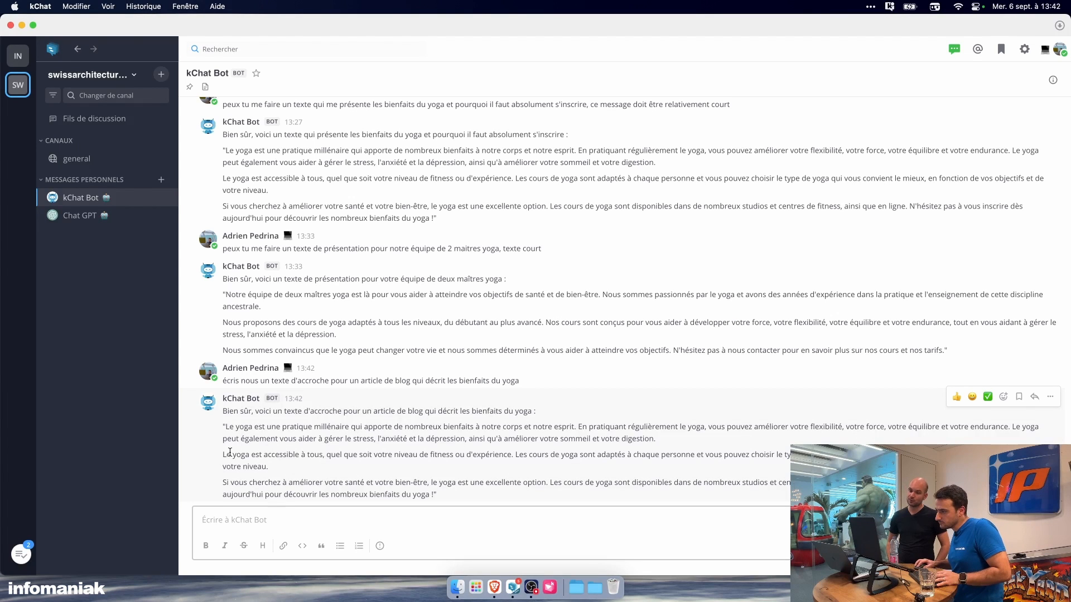
left_click_drag(225, 427, 664, 438)
key("super+c")
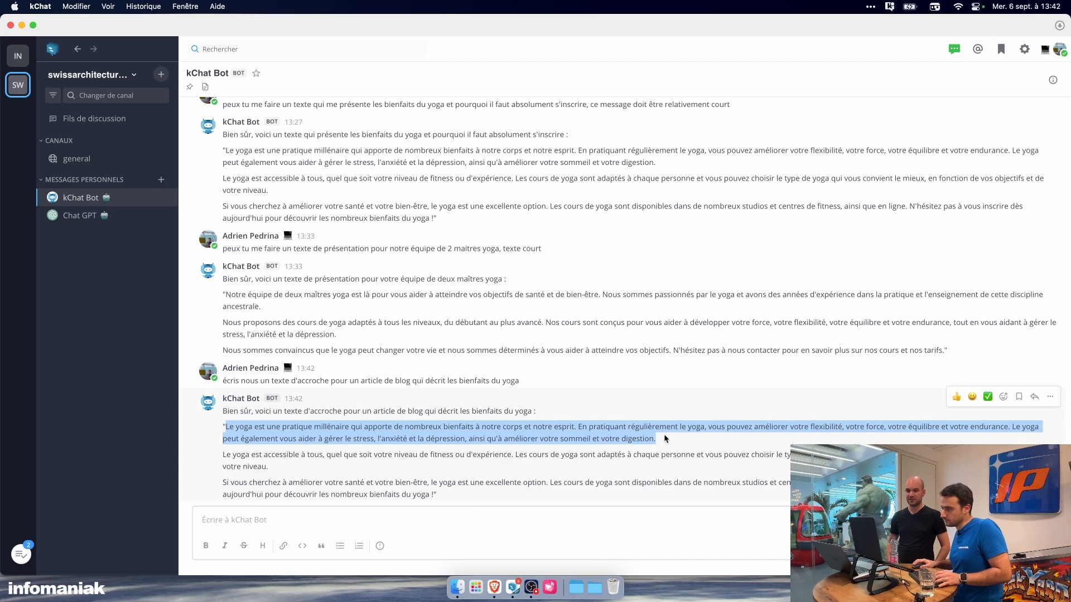
left_click_drag(225, 482, 429, 495)
key("super+c")
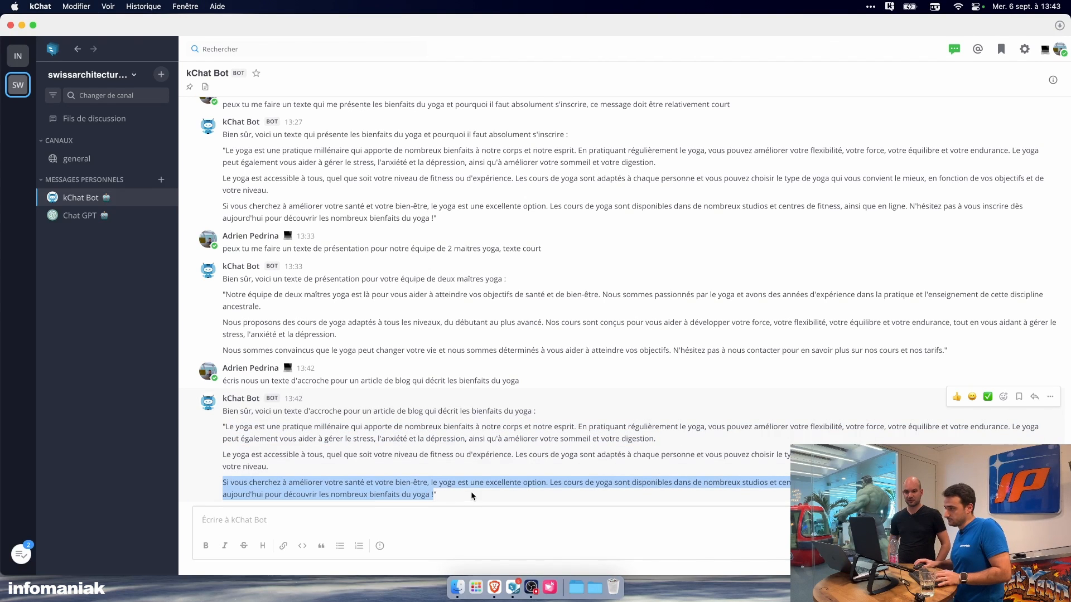
key("super+Tab")
triple_click(448, 274)
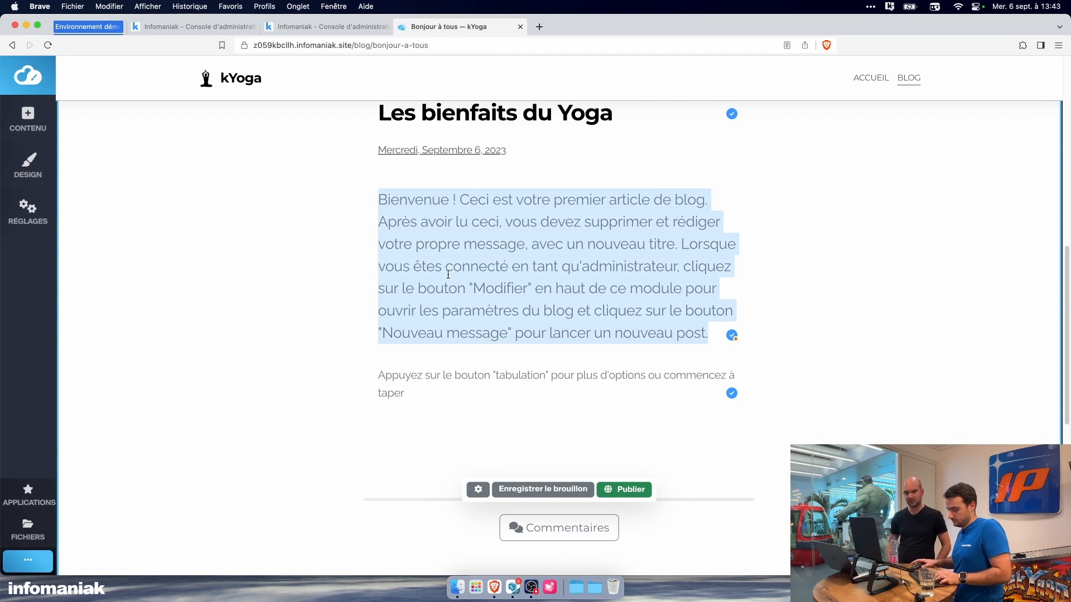
left_click(445, 364)
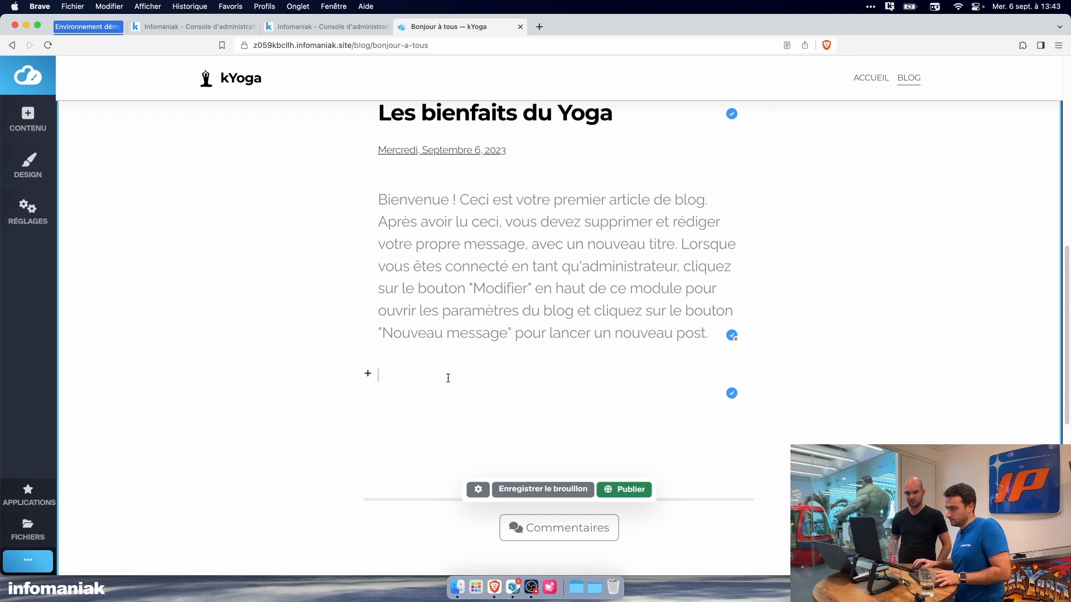
key("super+Tab")
key("super+Tab")
triple_click(467, 272)
key("super+v")
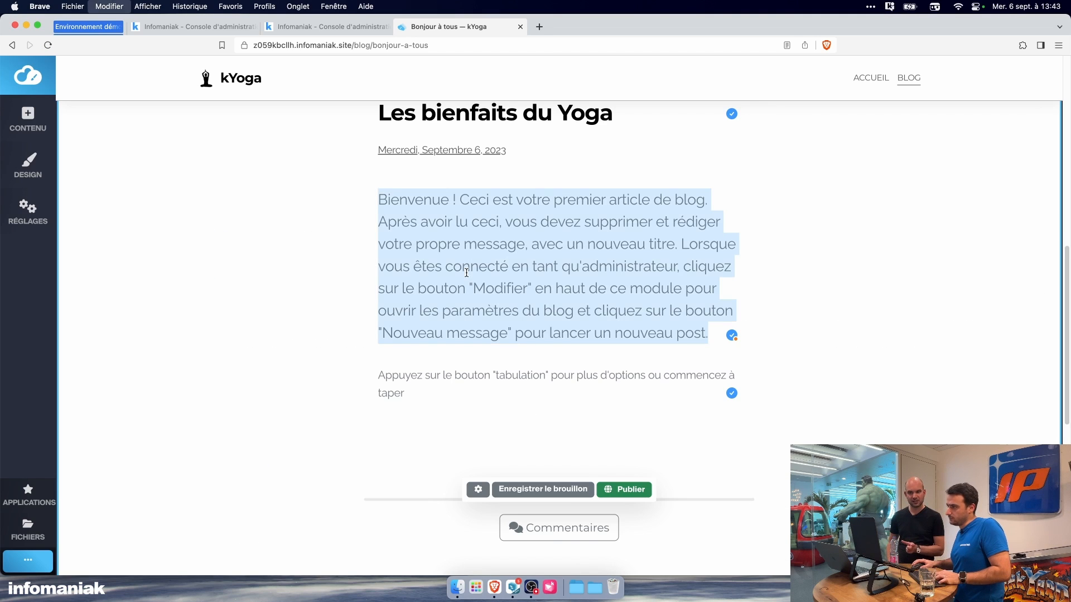
Step: Copy the "Le yoga est une pratique millénaire" paragraph from kChat Bot's latest reply into the post's empty body block below the introduction
left_click(478, 376)
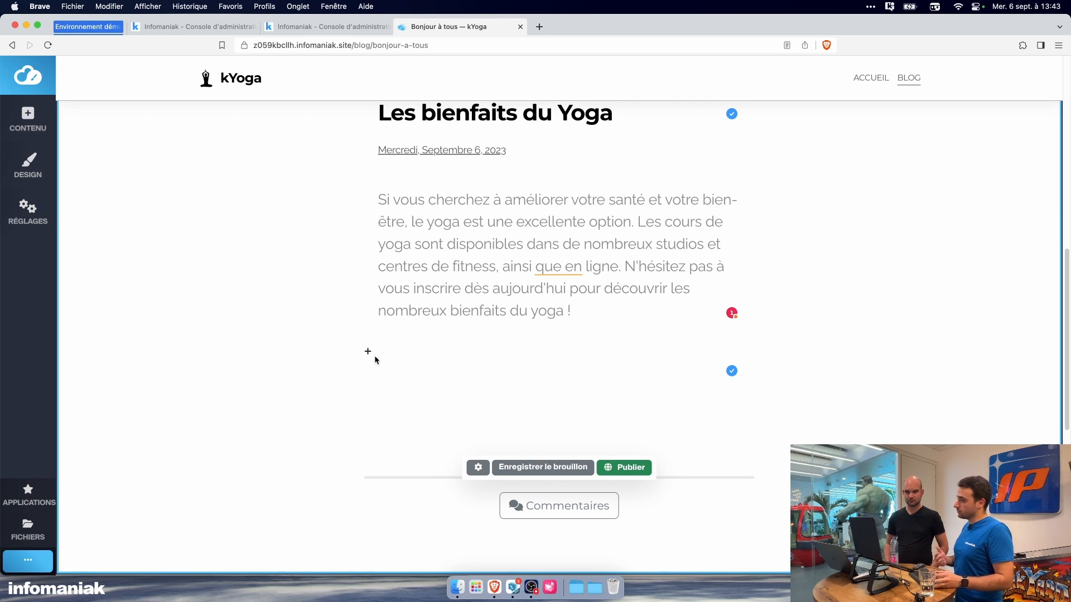
key("super+Tab")
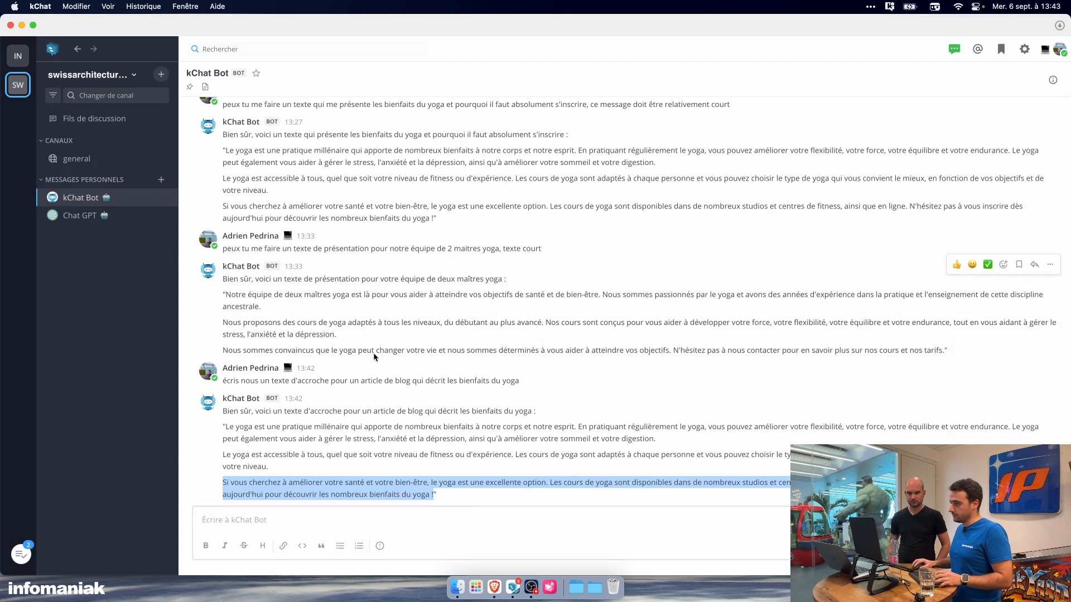
left_click(225, 426)
left_click_drag(225, 426, 663, 443)
key("super+c")
key("super+Tab")
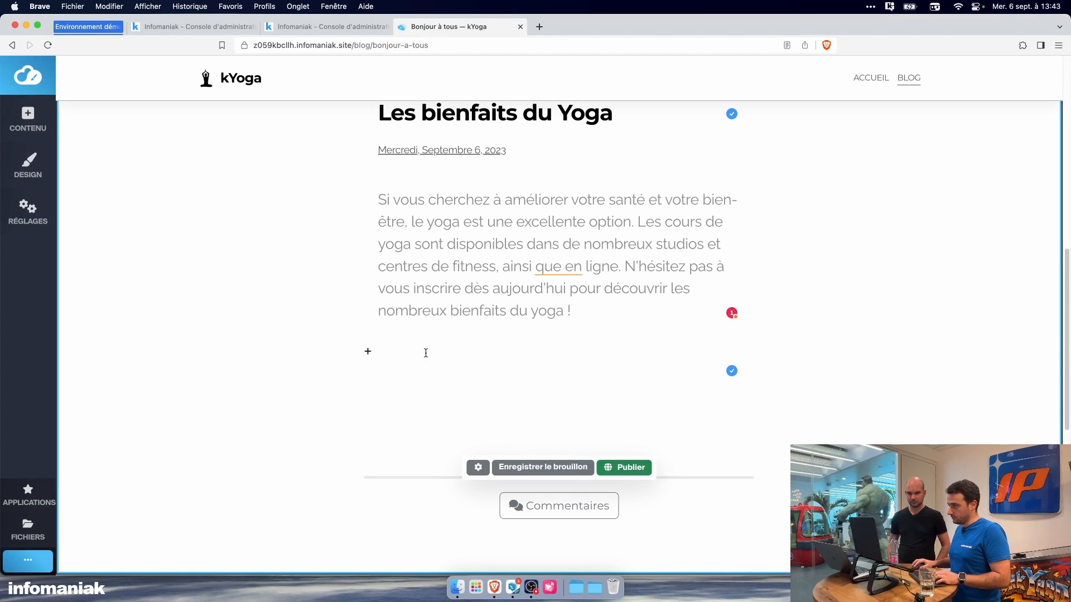
key("super+v")
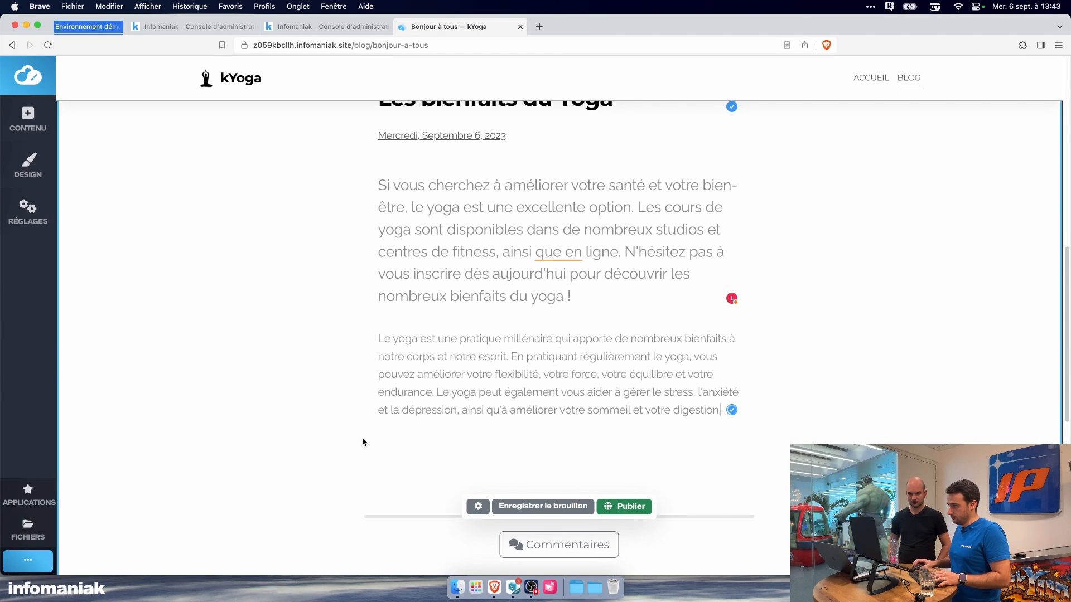
Step: Add a new body paragraph to the post containing kChat Bot's "Le yoga est accessible à tous" text
key("Return")
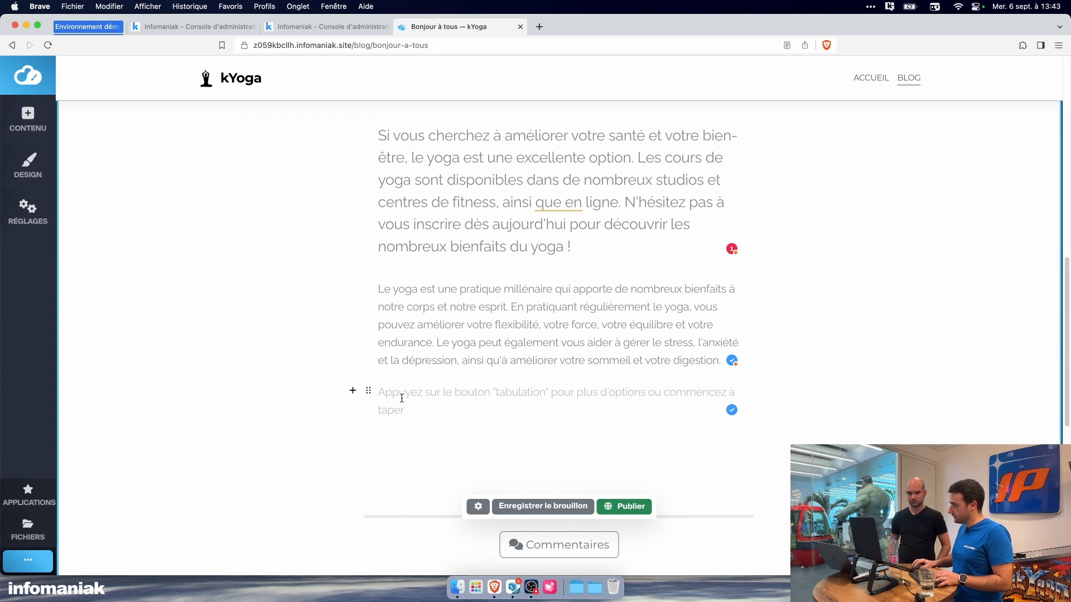
left_click(369, 395)
mouse_move(371, 397)
left_mouse_down()
mouse_move(361, 333)
mouse_move(374, 395)
left_mouse_up()
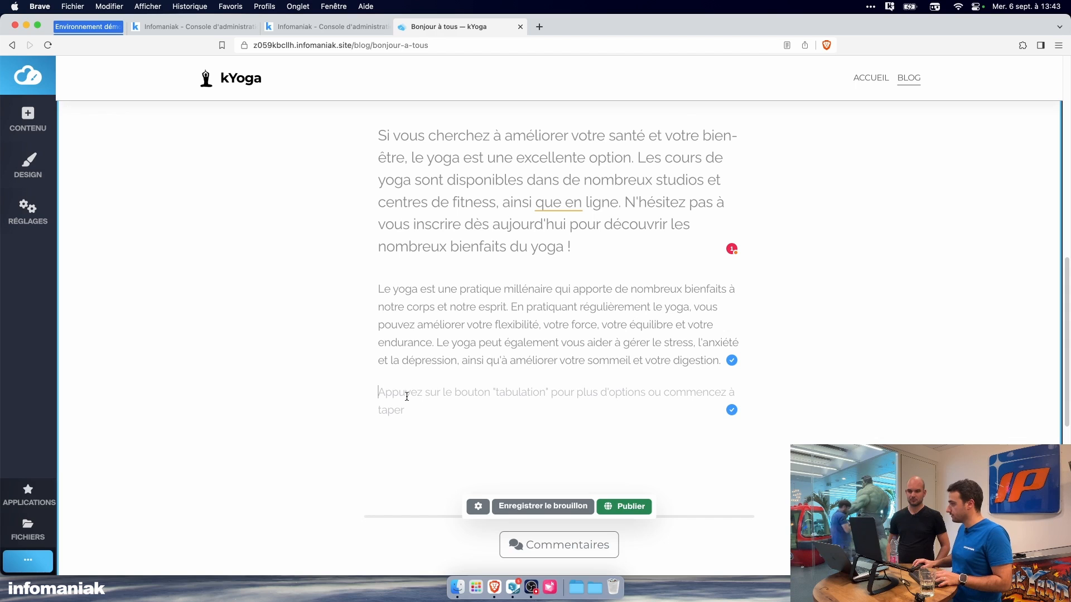
key("super+Tab")
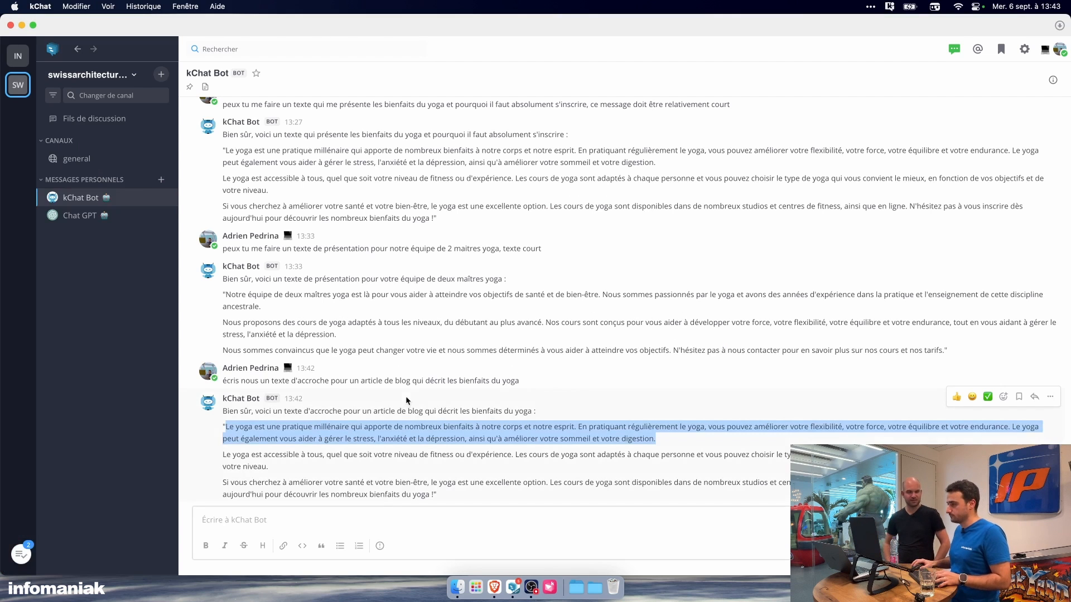
left_click_drag(223, 454, 273, 466)
key("super+c")
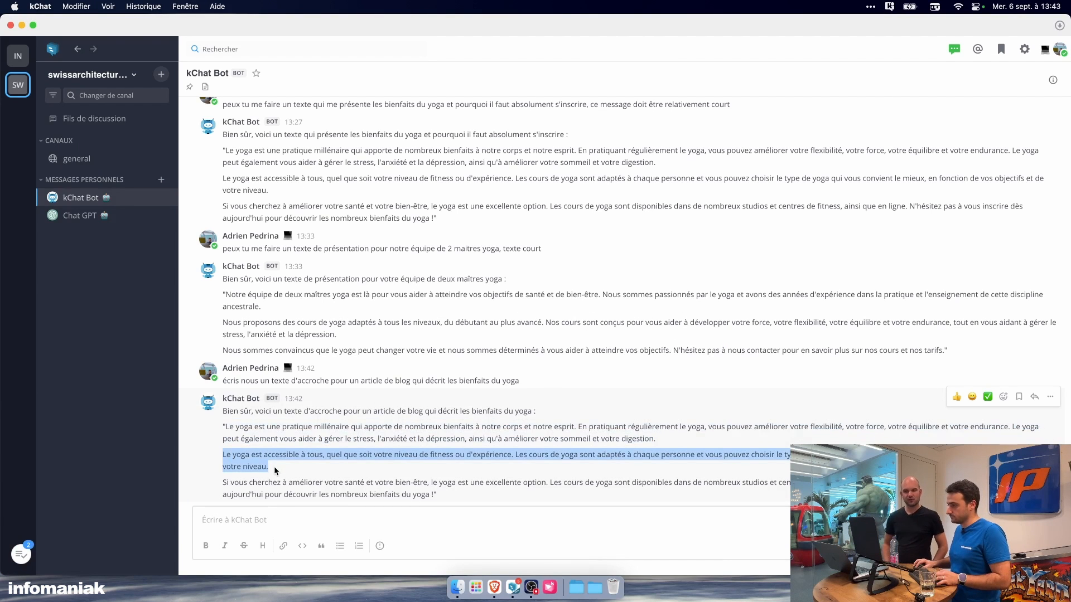
key("super+Tab")
key("super+v")
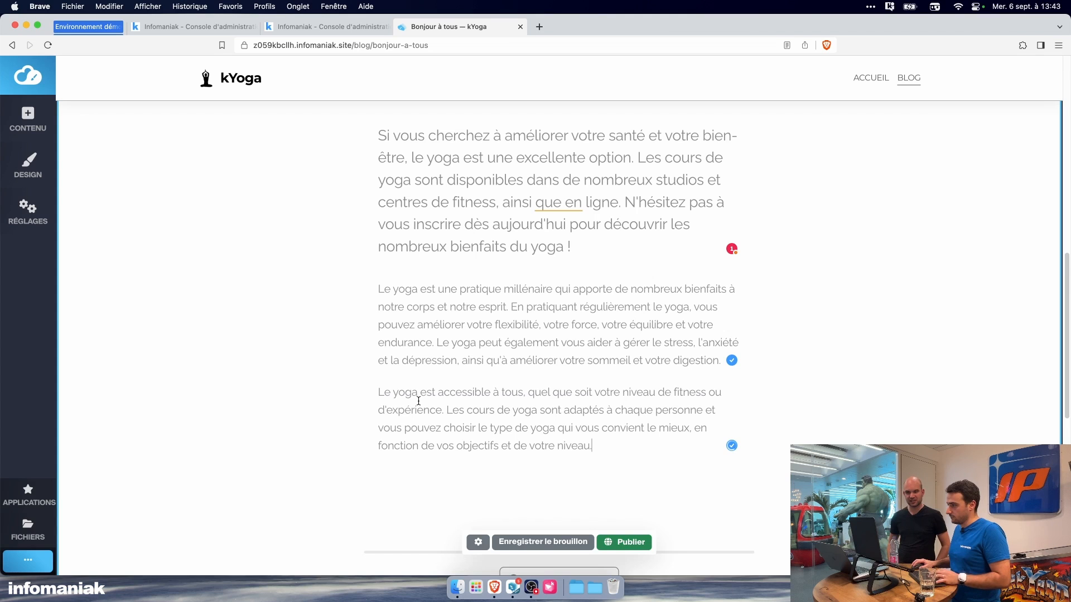
scroll(439, 411, "up", 5)
scroll(440, 411, "down", 5)
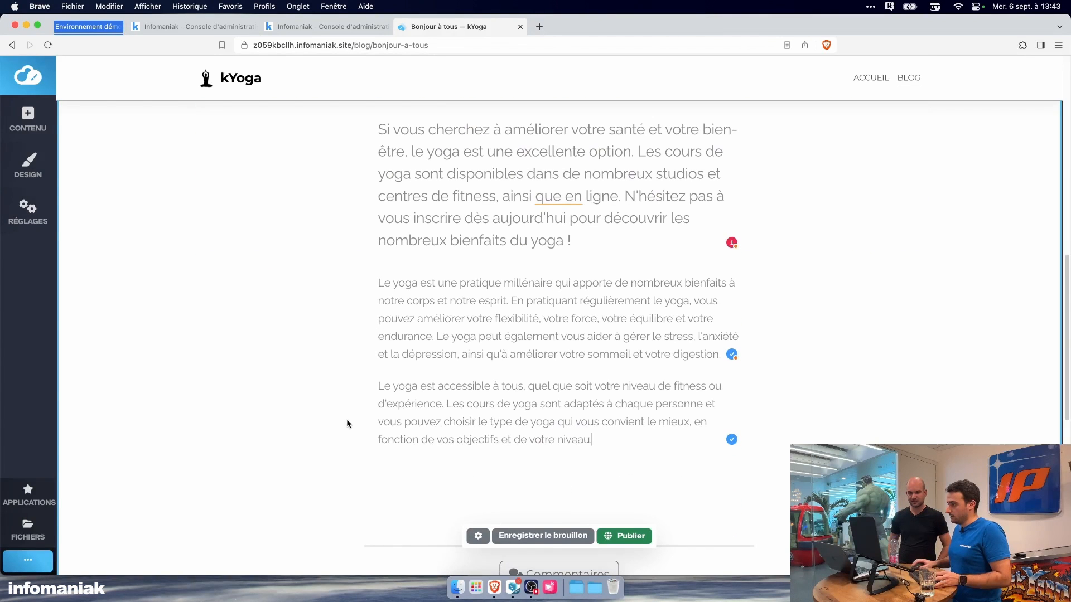
Step: Insert a heading block after the "Le yoga est accessible à tous" paragraph and fill it with the trial text "jhghg"
scroll(352, 388, "down", 3)
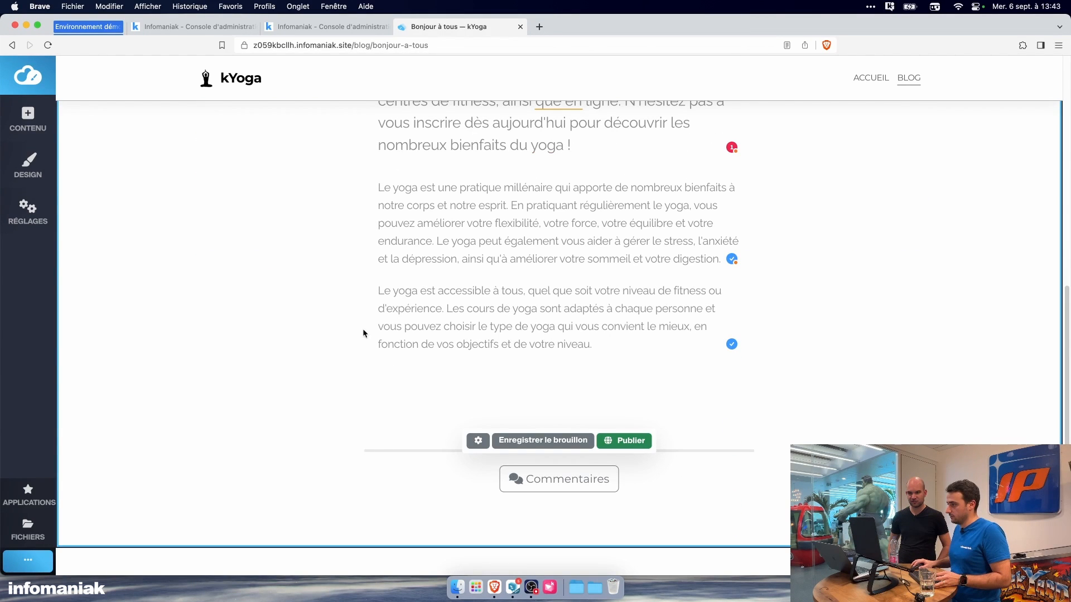
left_click(352, 289)
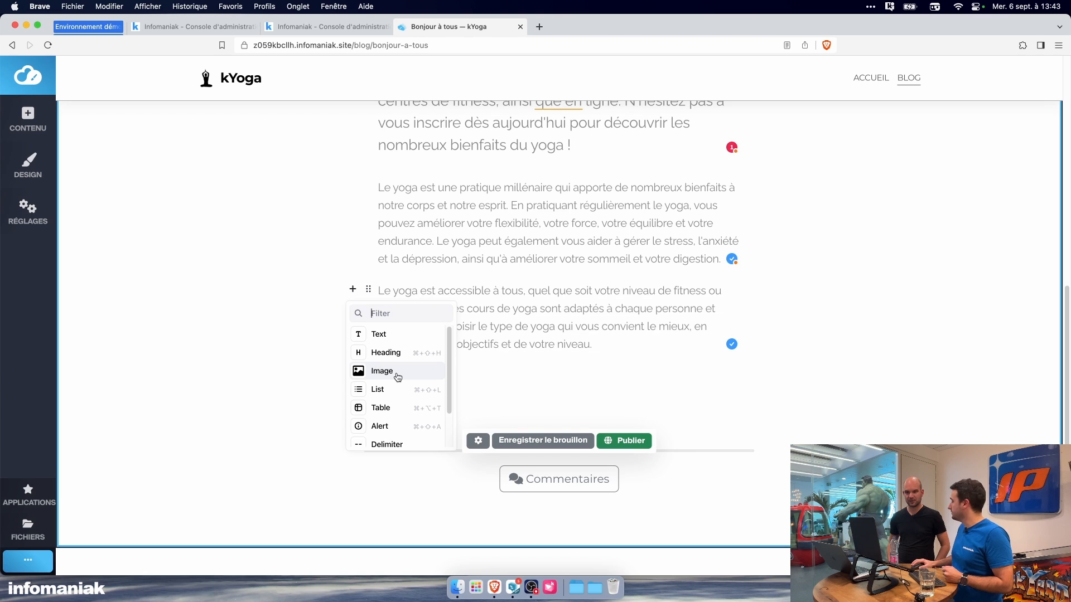
scroll(399, 377, "down", 1)
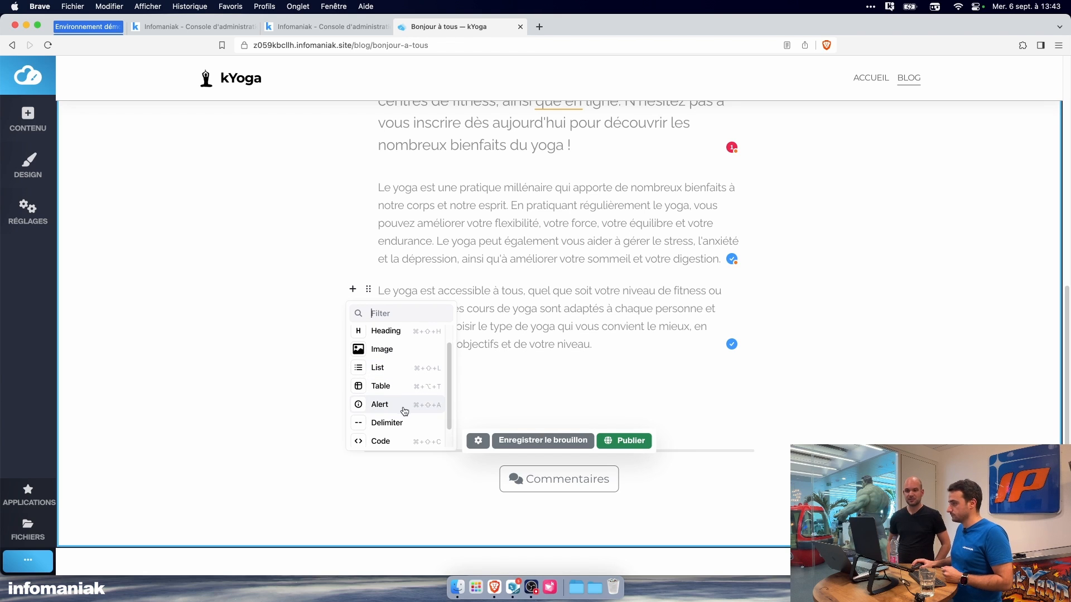
scroll(389, 400, "up", 1)
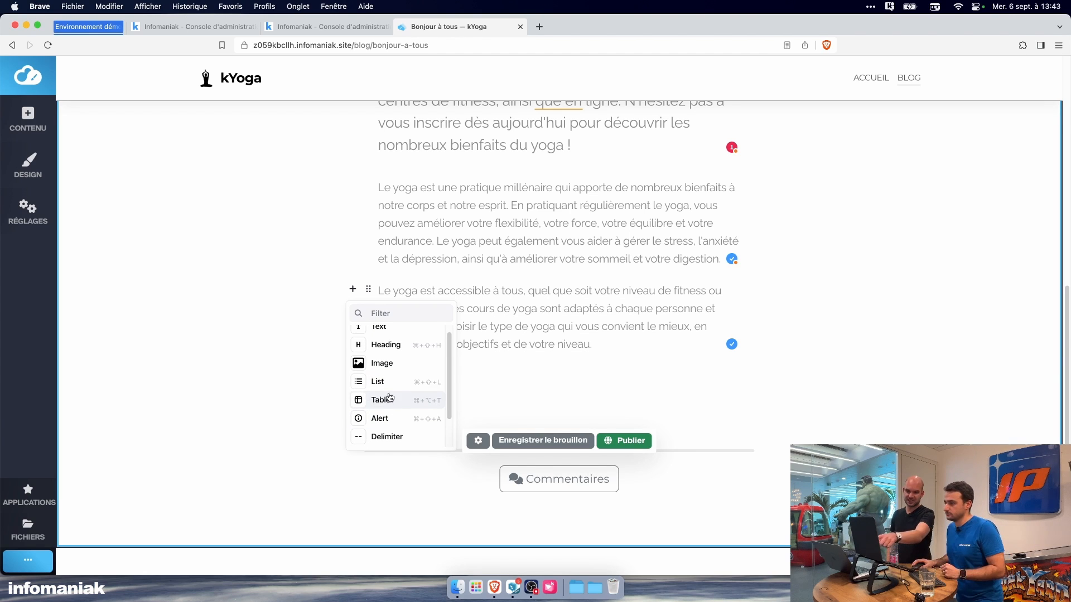
left_click(406, 351)
type("jhghg")
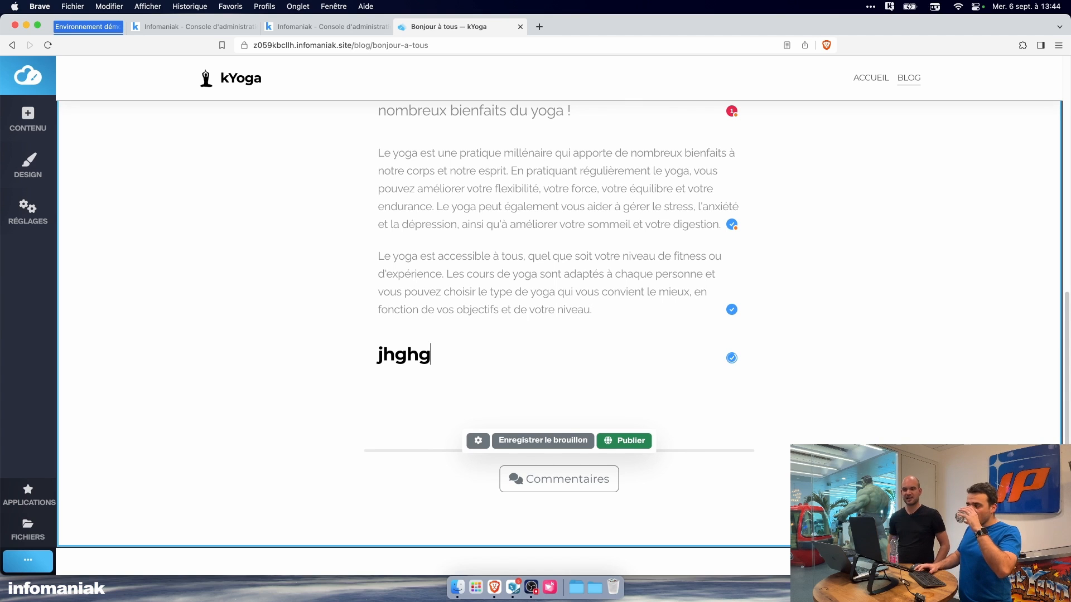
Step: Replace the trial heading text below the last paragraph with "mot clés"
key("BackSpace")
key("BackSpace")
key("BackSpace")
key("BackSpace")
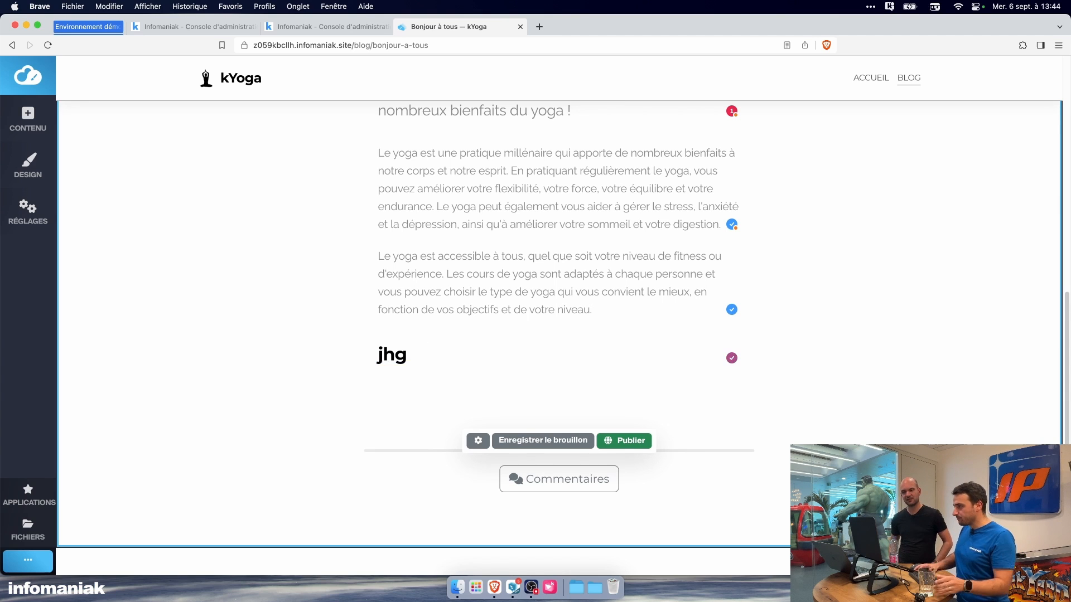
key("BackSpace")
type("m")
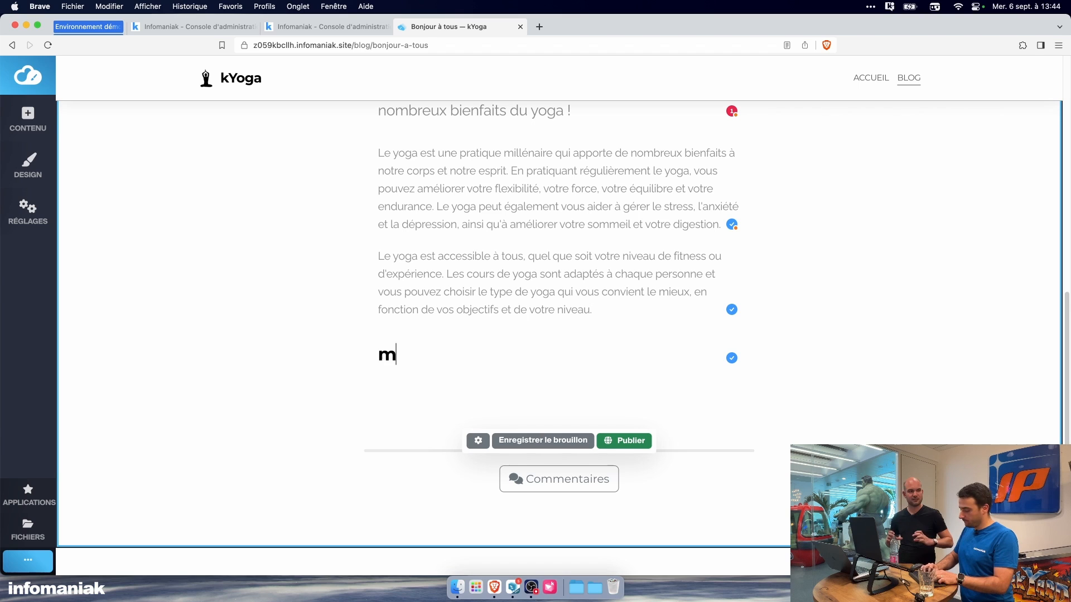
type("ot clés")
key("BackSpace")
type("s")
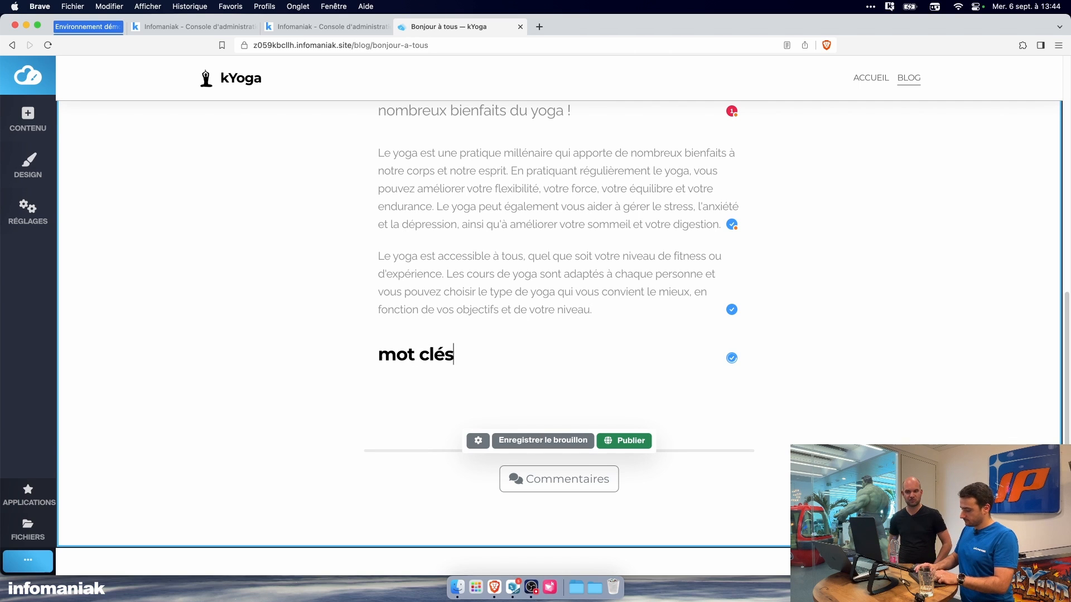
Step: Erase the "mot clés" text from the heading block
key("BackSpace")
key("BackSpace")
key("BackSpace")
key("BackSpace")
key("BackSpace")
key("BackSpace")
key("BackSpace")
key("BackSpace")
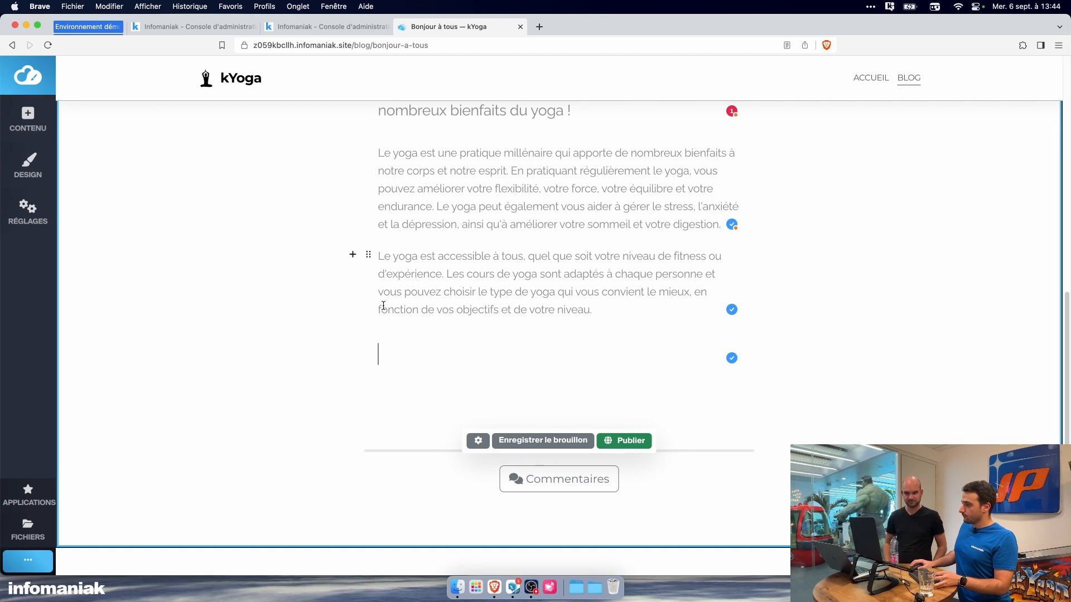
Step: Look through the block types that can be added after the post's last paragraph, including Code and Raw HTML
left_click(353, 254)
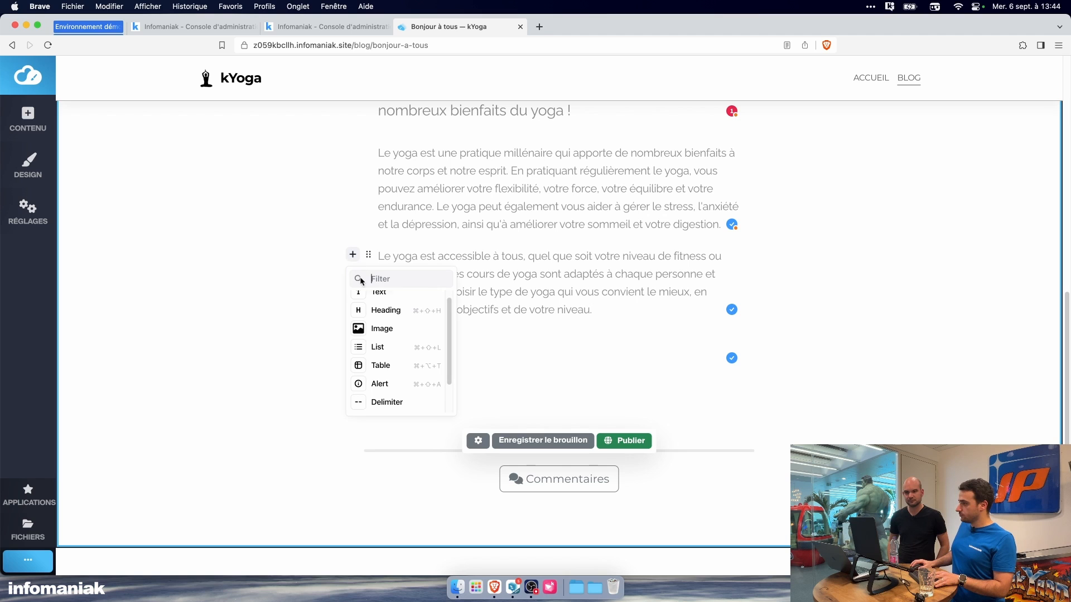
scroll(383, 340, "down", 2)
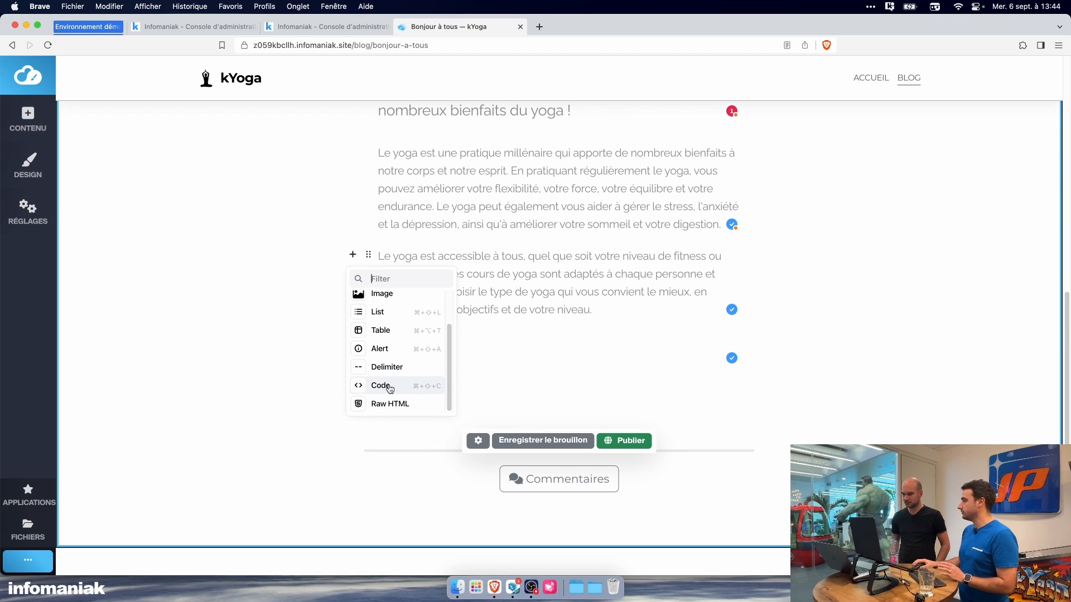
left_click(556, 383)
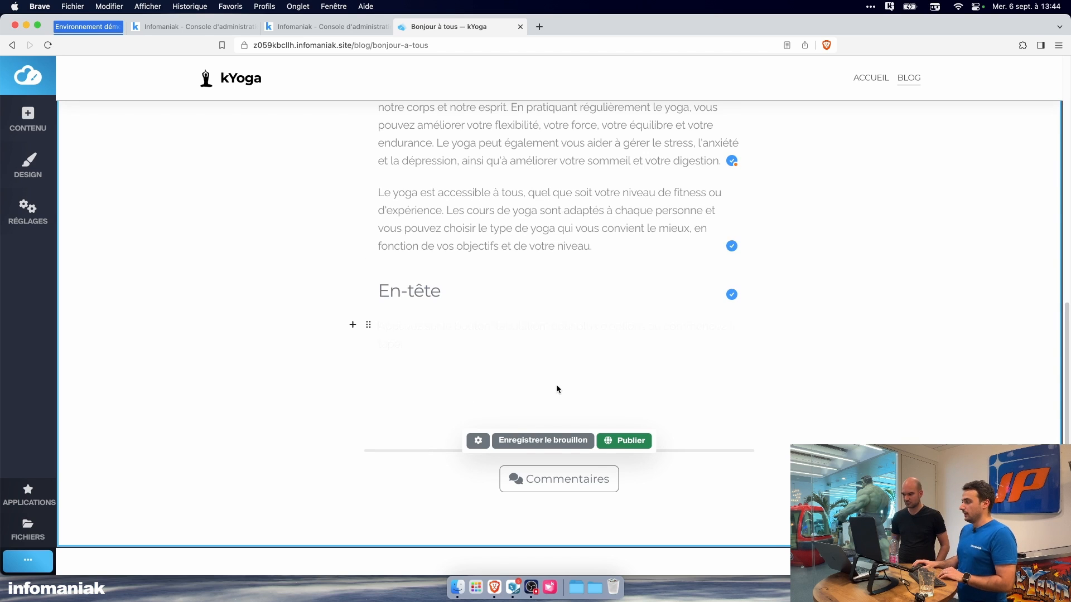
scroll(486, 342, "up", 2)
left_click(452, 429)
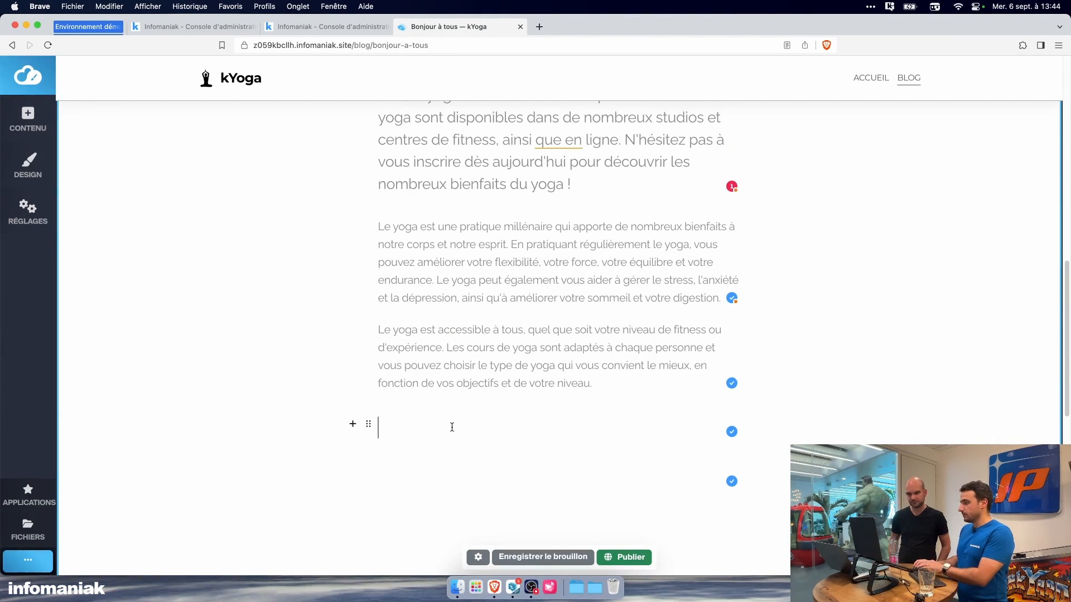
Step: Publish the "Les bienfaits du Yoga" post and check its cover image and text on the reloaded page
scroll(489, 362, "up", 2)
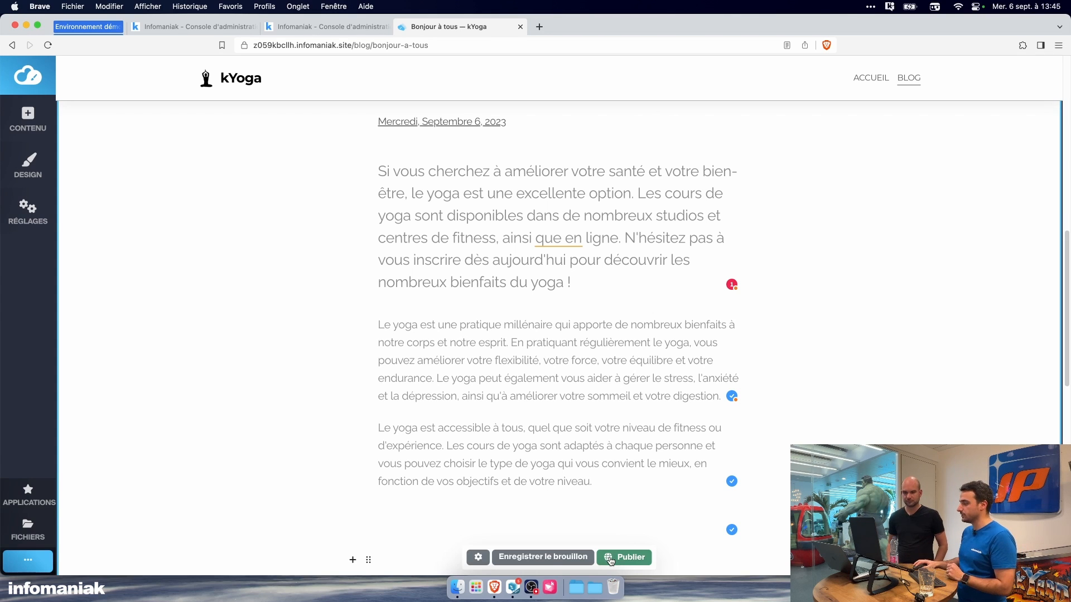
left_click(555, 559)
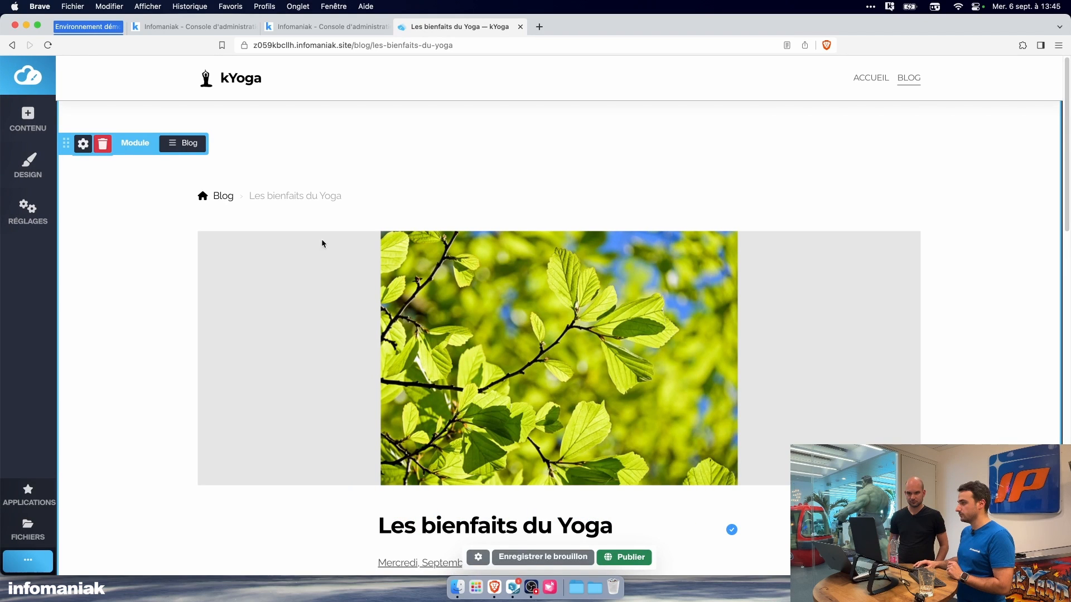
scroll(461, 349, "down", 5)
scroll(461, 349, "down", 5)
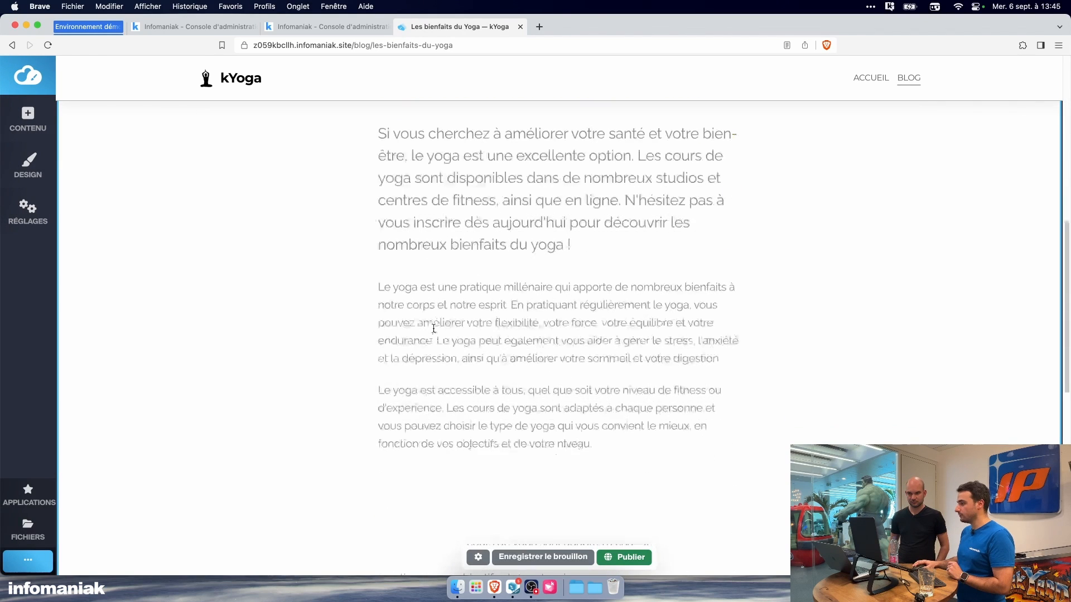
scroll(329, 328, "up", 10)
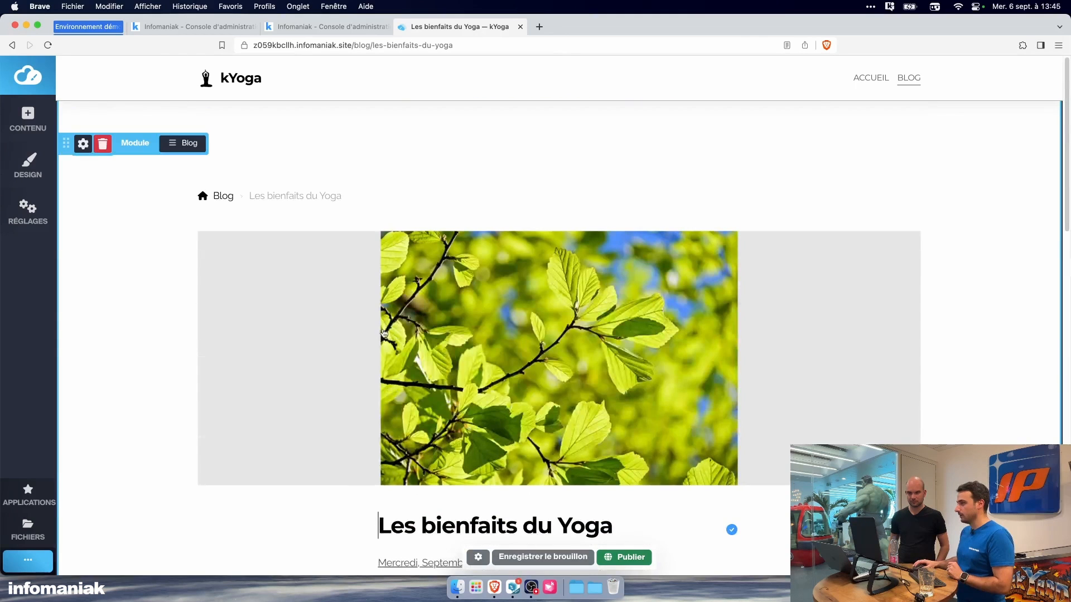
Step: Return to the Blog page and configure its module with the Grille theme and 4 articles per page, saving the changes
left_click(902, 84)
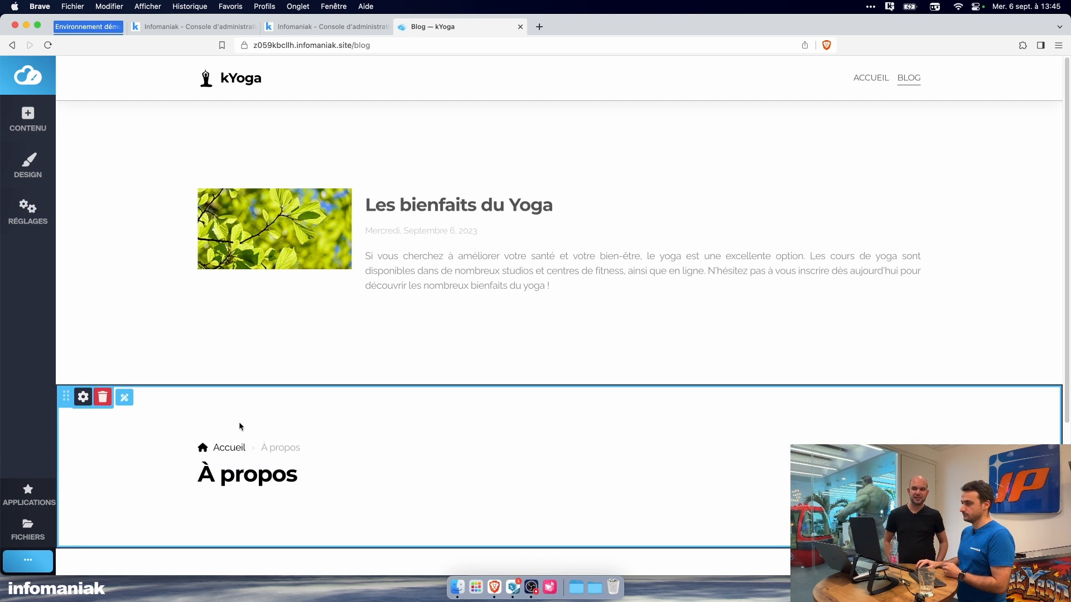
left_click(195, 149)
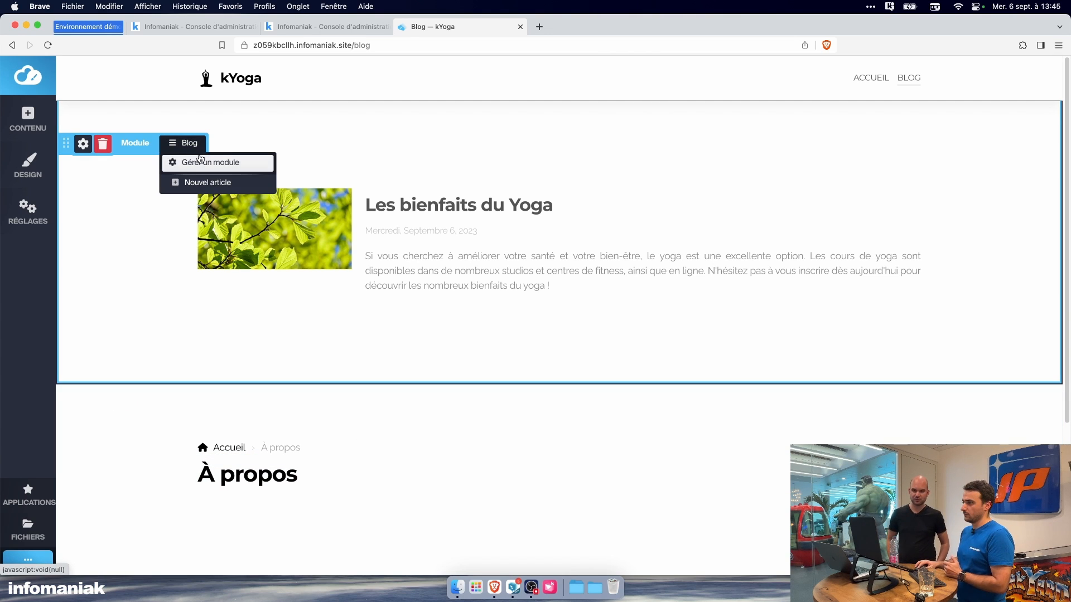
left_click(205, 163)
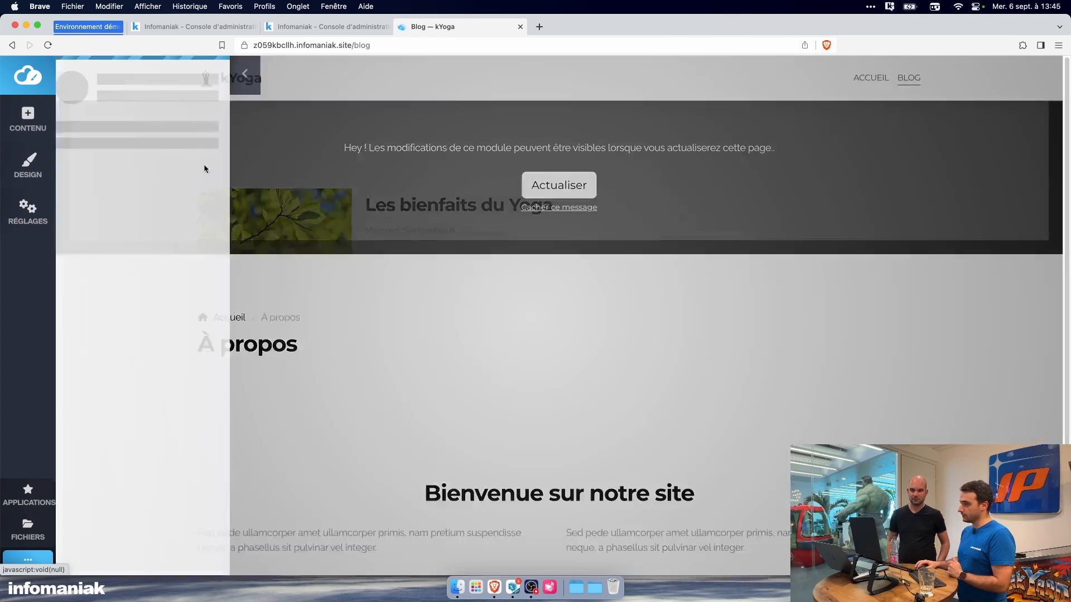
left_click(134, 163)
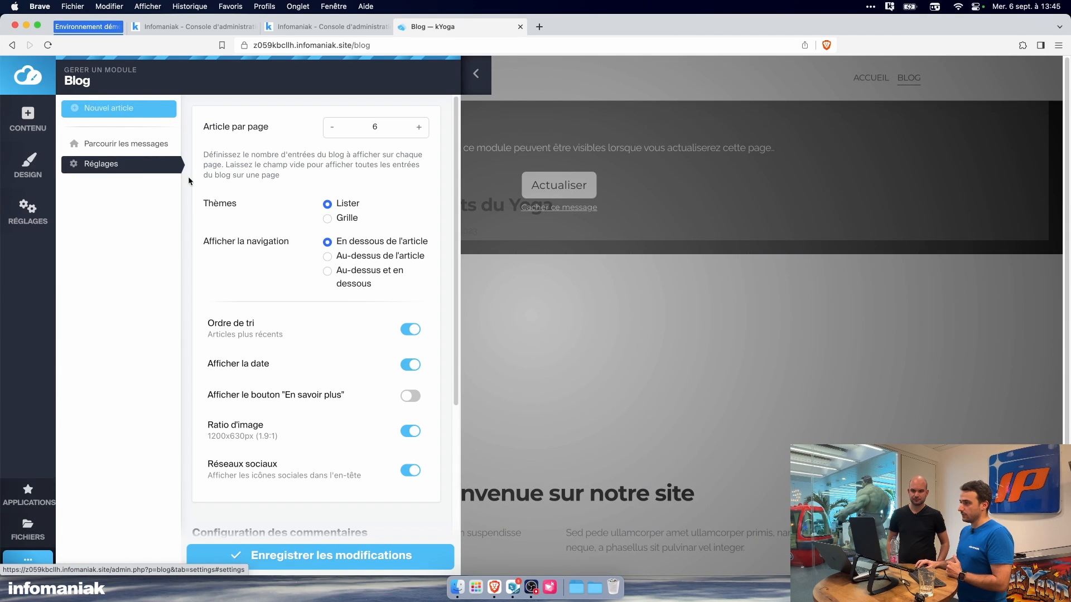
left_click(327, 218)
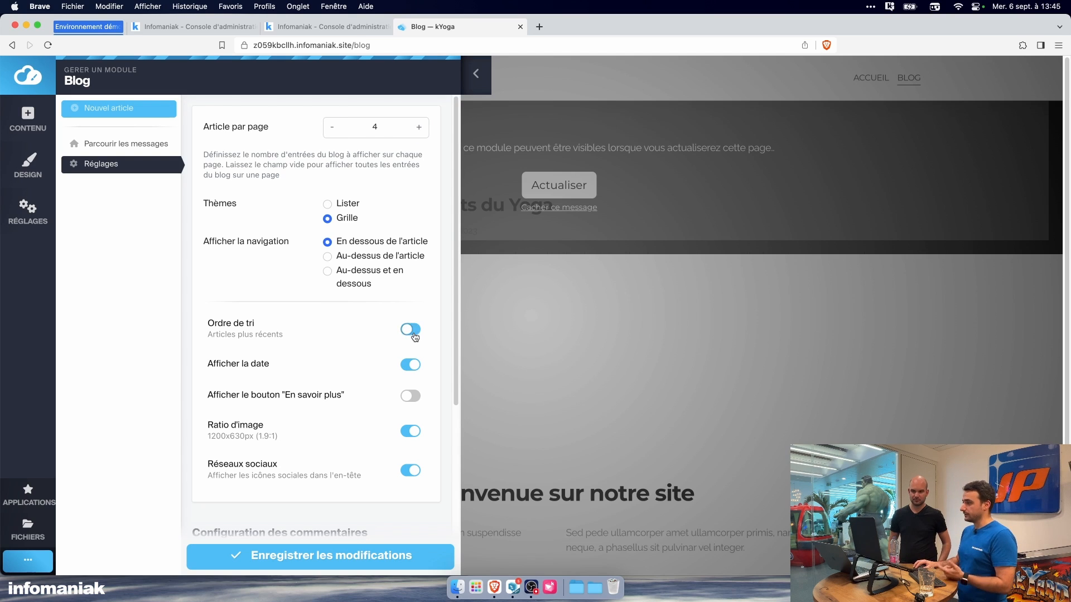
scroll(398, 419, "down", 2)
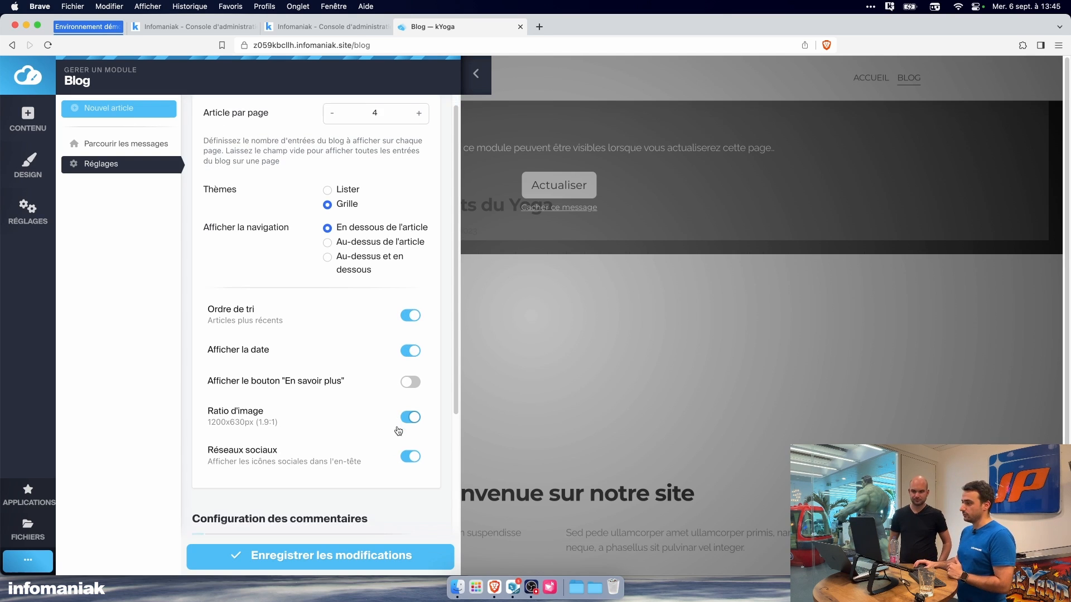
scroll(405, 422, "down", 8)
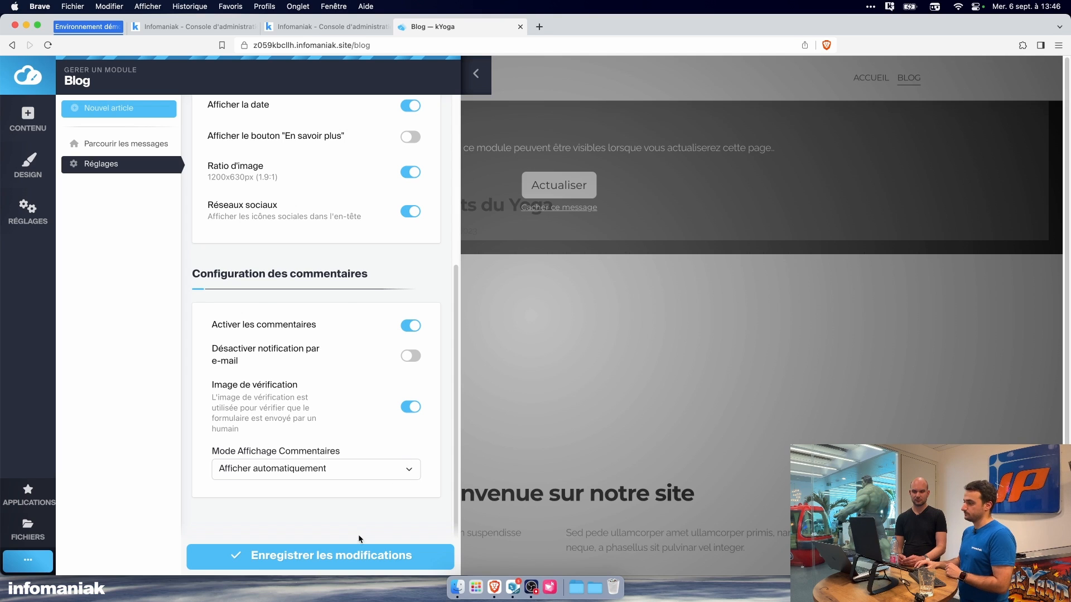
left_click(357, 553)
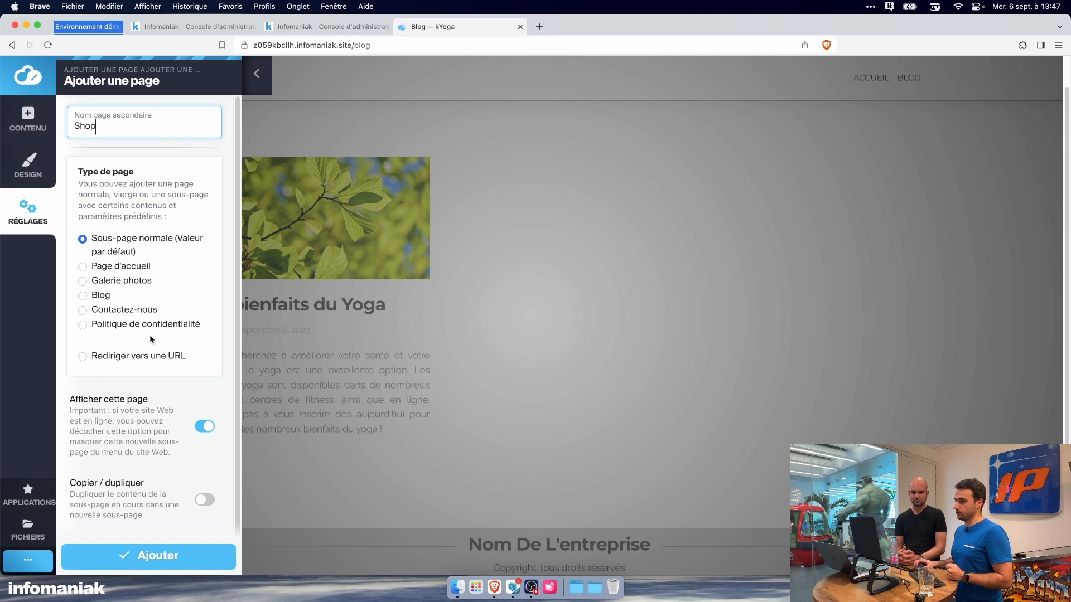
Step: Add a normal sub-page named "Shop" that is shown in the site's navigation
scroll(149, 338, "down", 1)
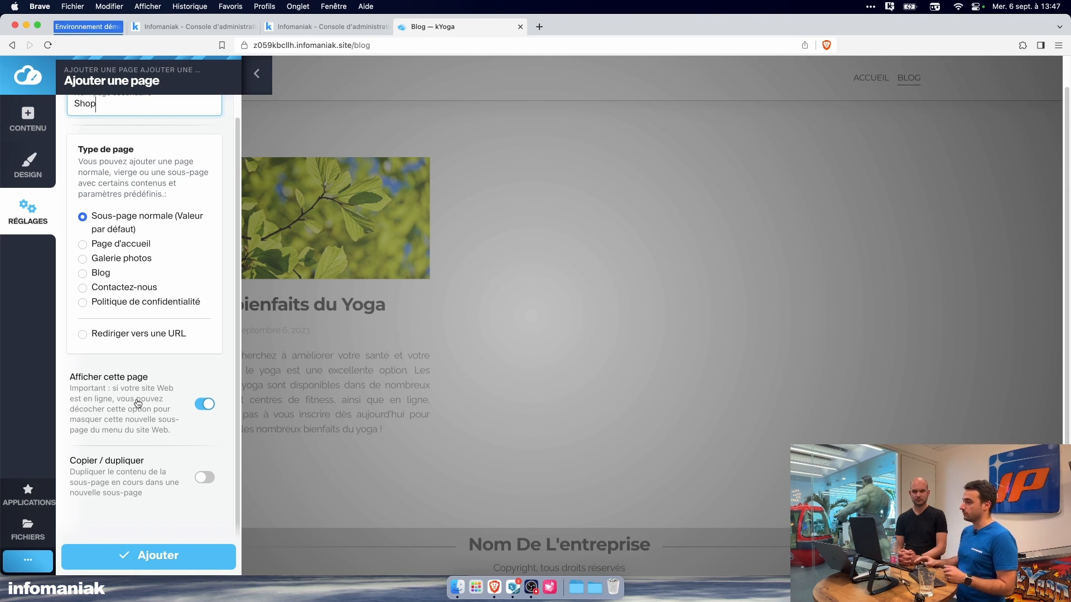
key("Return")
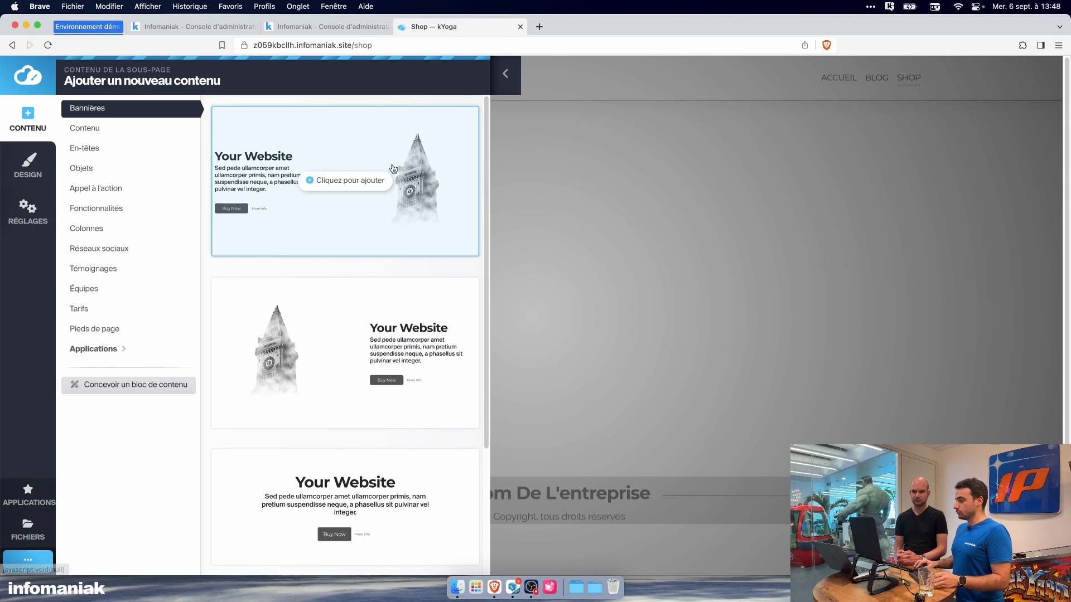
left_click(505, 73)
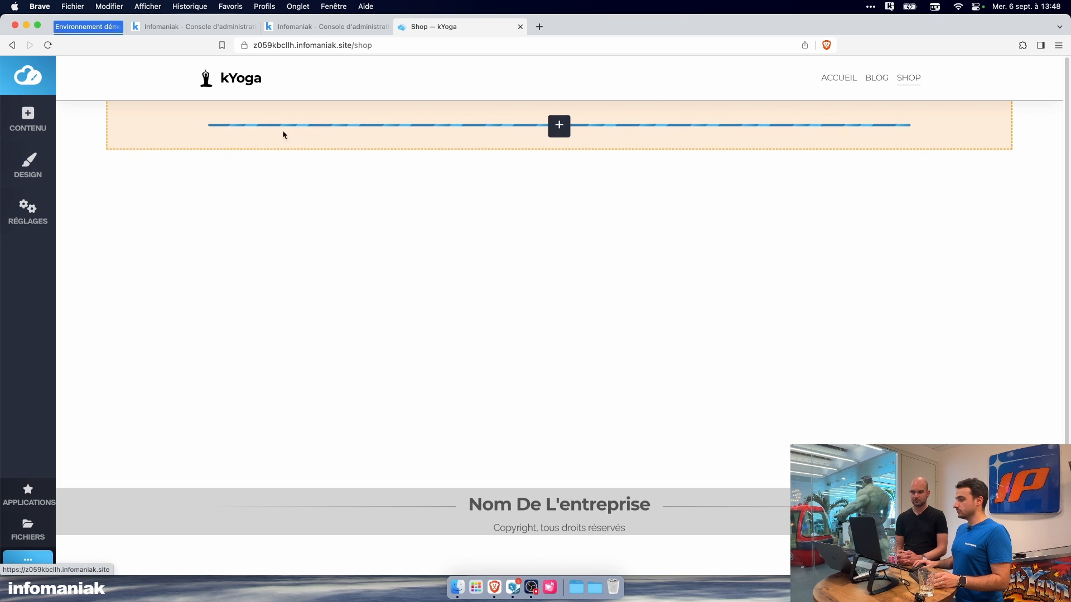
Step: Add the Boutique application as content on the empty Shop page
left_click(28, 119)
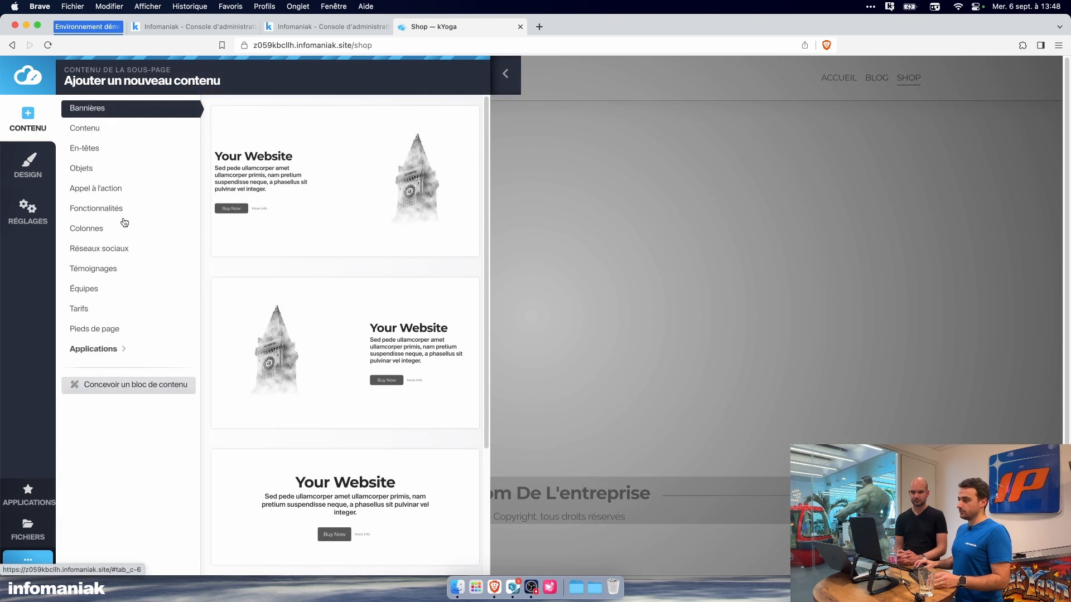
left_click(105, 346)
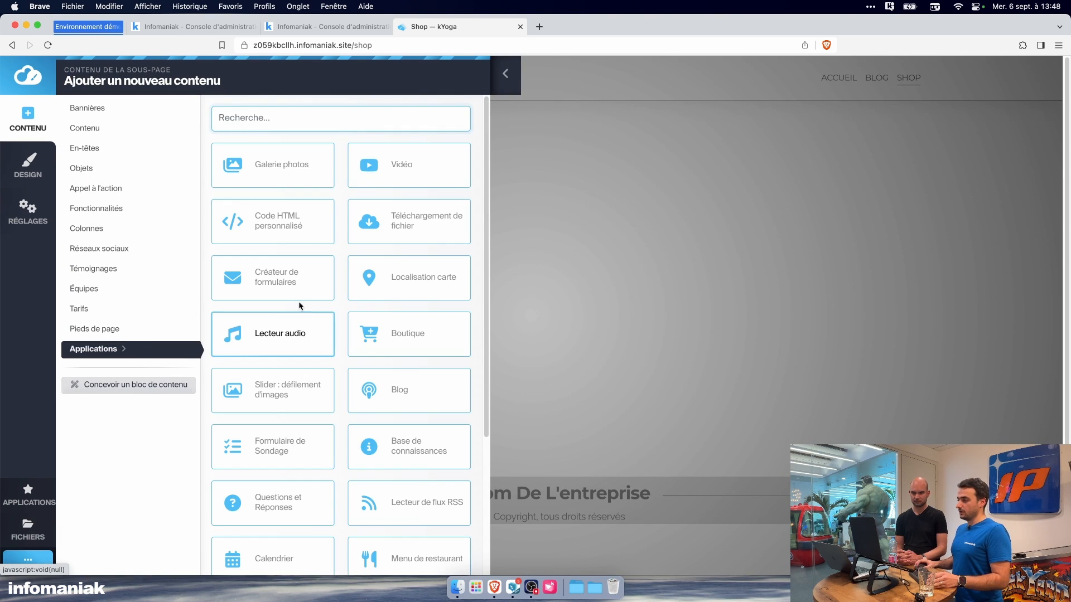
scroll(343, 377, "down", 1)
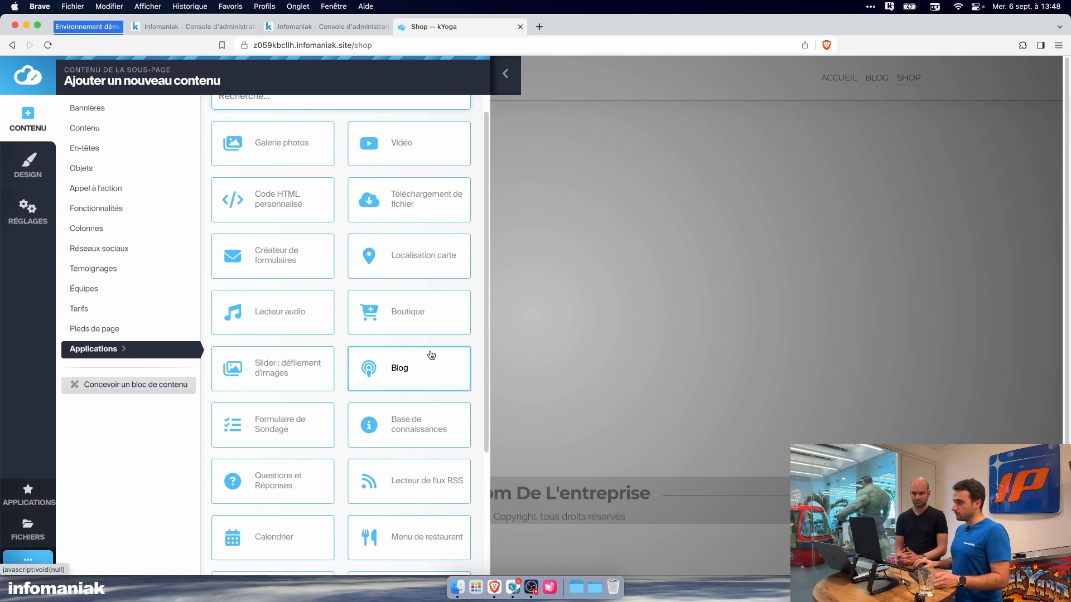
left_click(420, 324)
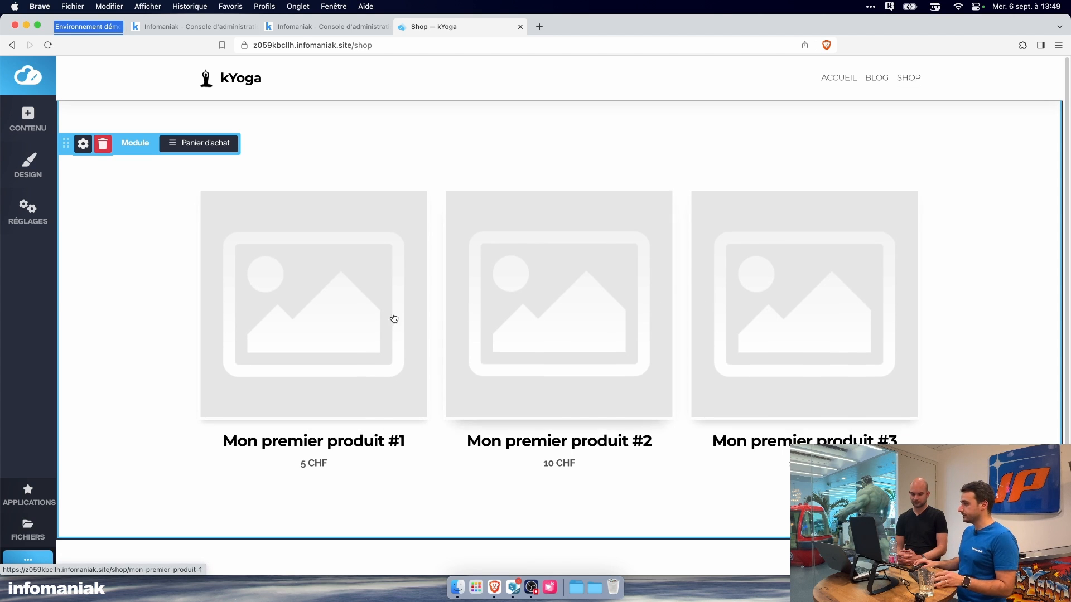
Step: Open the first sample product in the shop for editing and rename it "Tapis de Yoga XXL (rouge)"
left_click(296, 320)
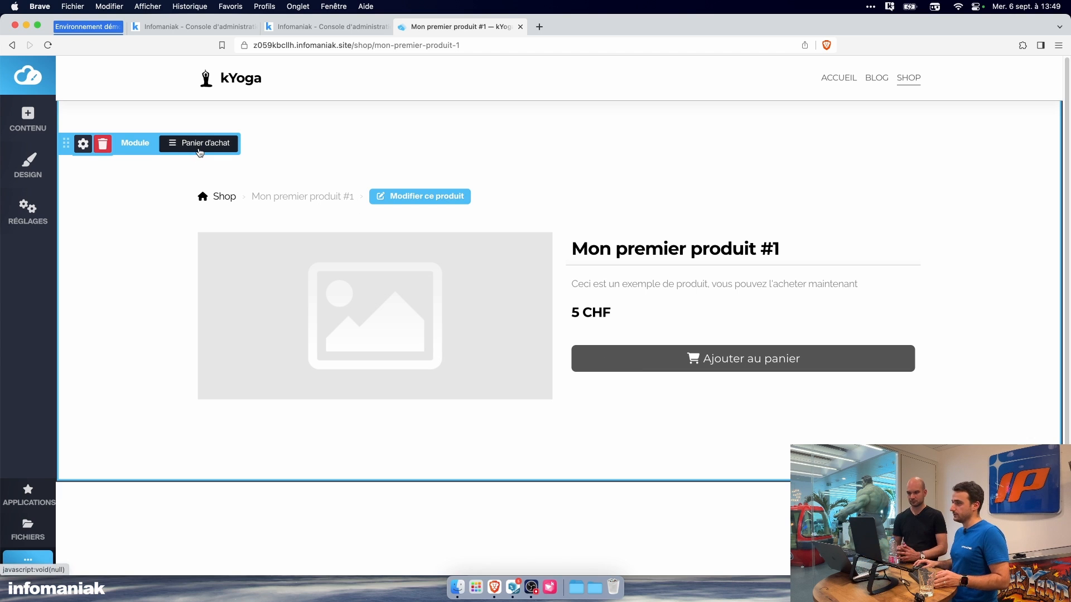
left_click(411, 199)
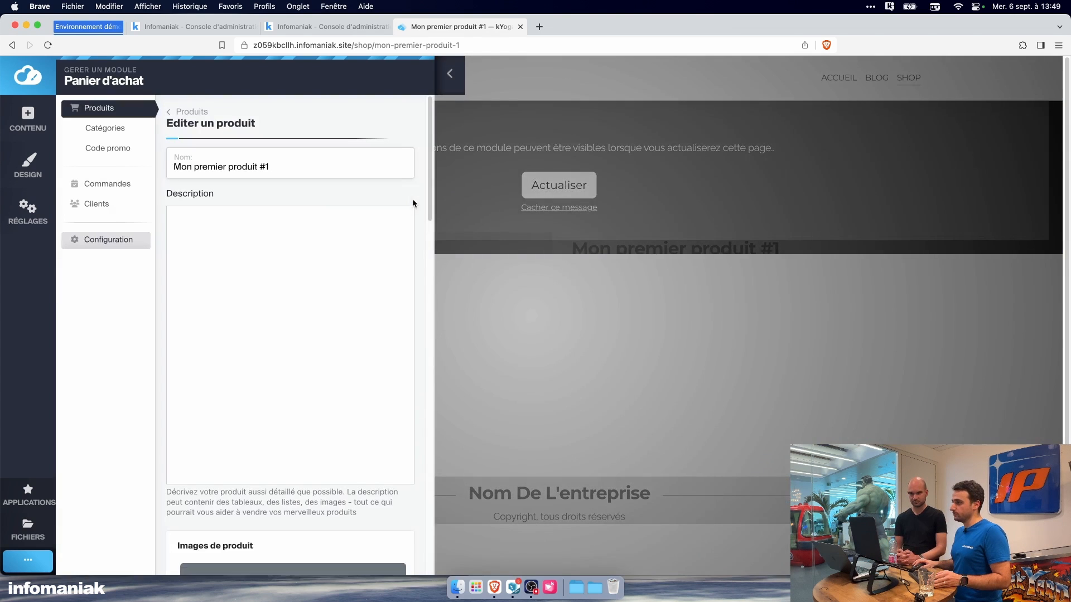
triple_click(298, 158)
type("Tapis")
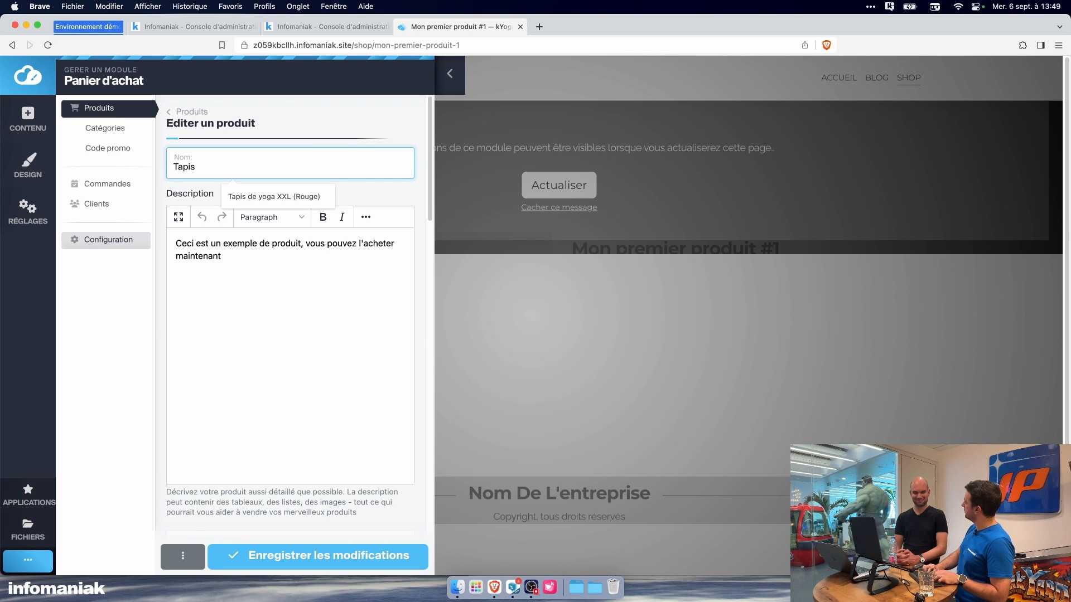
type(" de Yoga ")
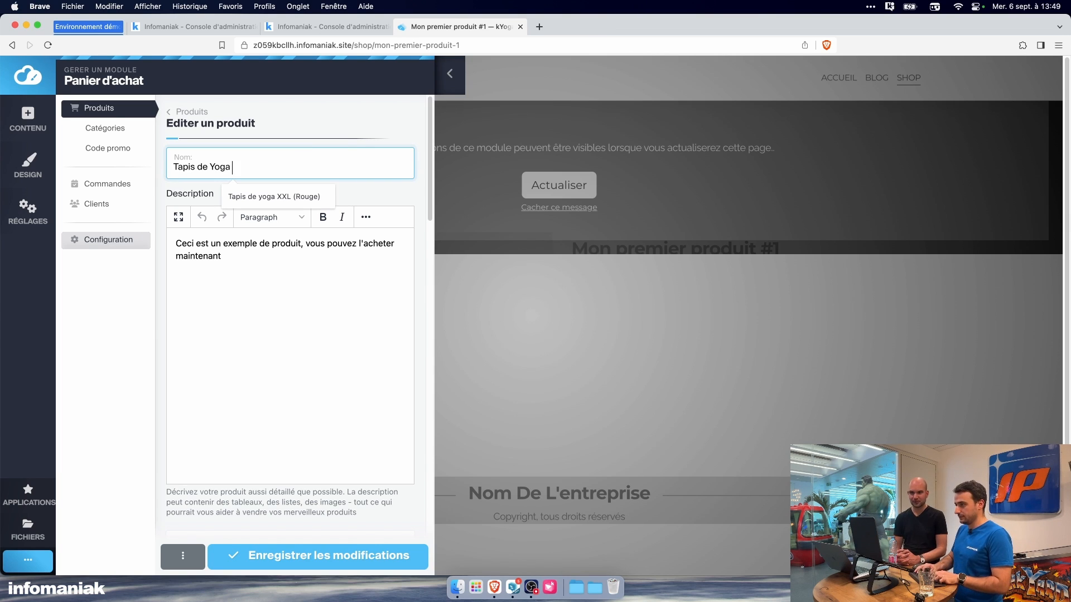
type("XXL (rouge)")
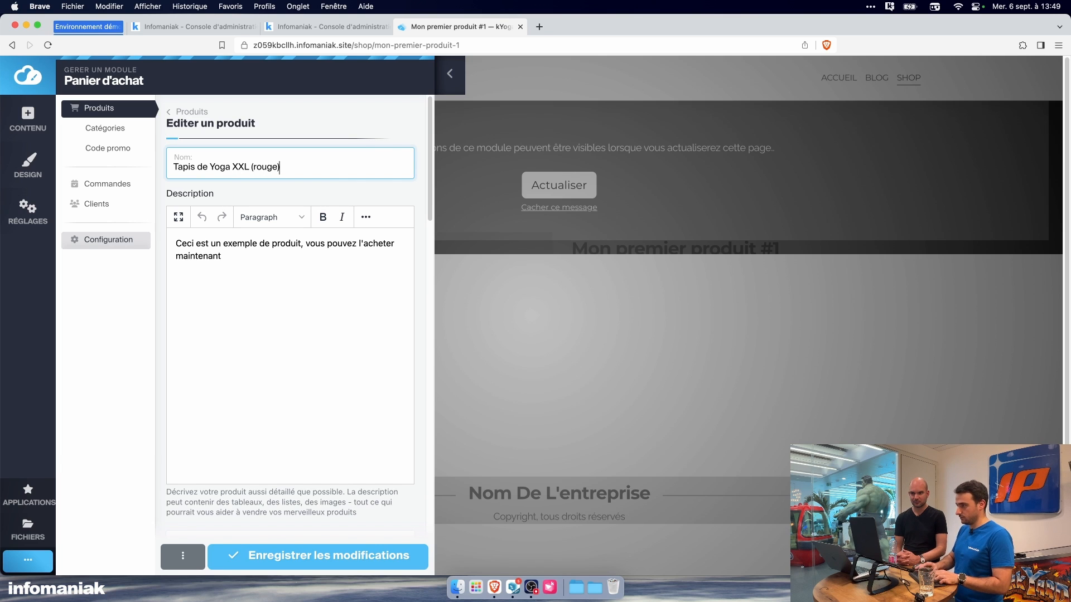
Step: Switch to kChat and ask kChat Bot "fais moi une description pour un tapis de yoga xxl rouge, précise pourquoi il est vraiment très confortable"
left_click(507, 596)
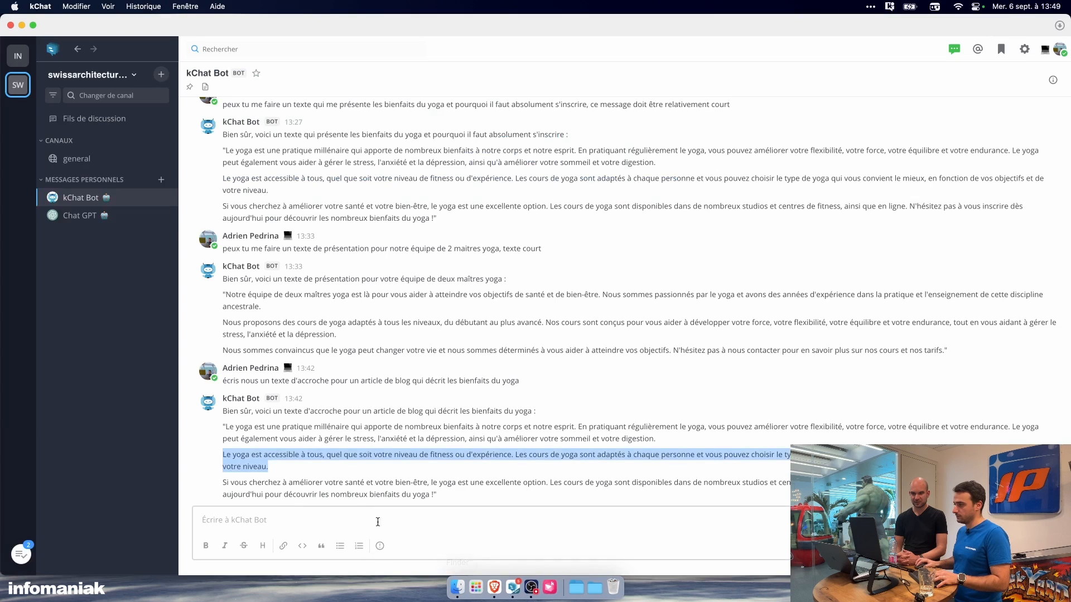
left_click(301, 516)
type("fais moi une description pour un tapis de yog")
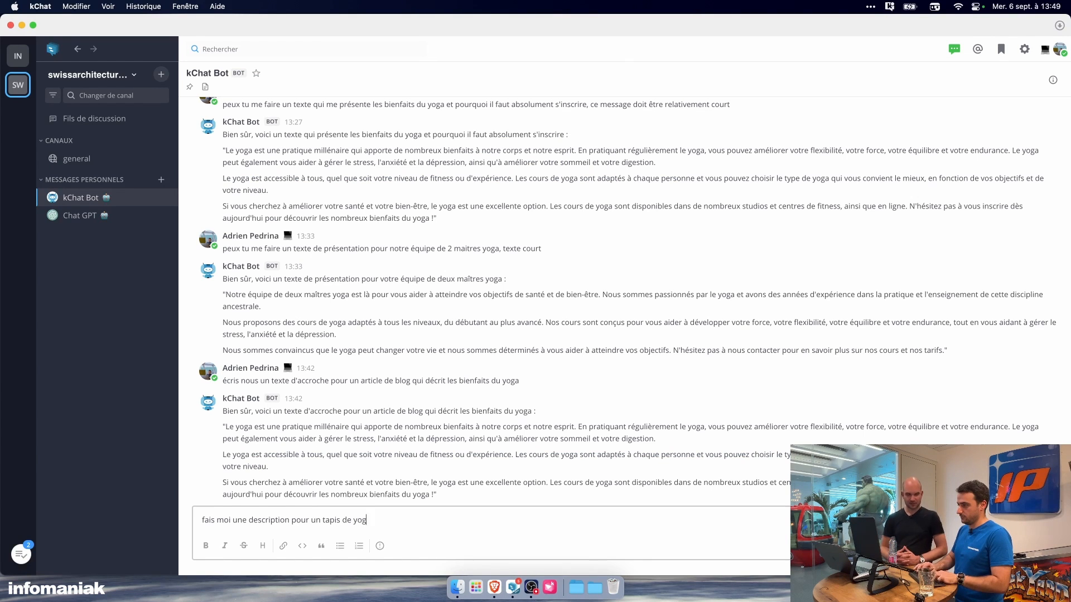
type("a xxl ")
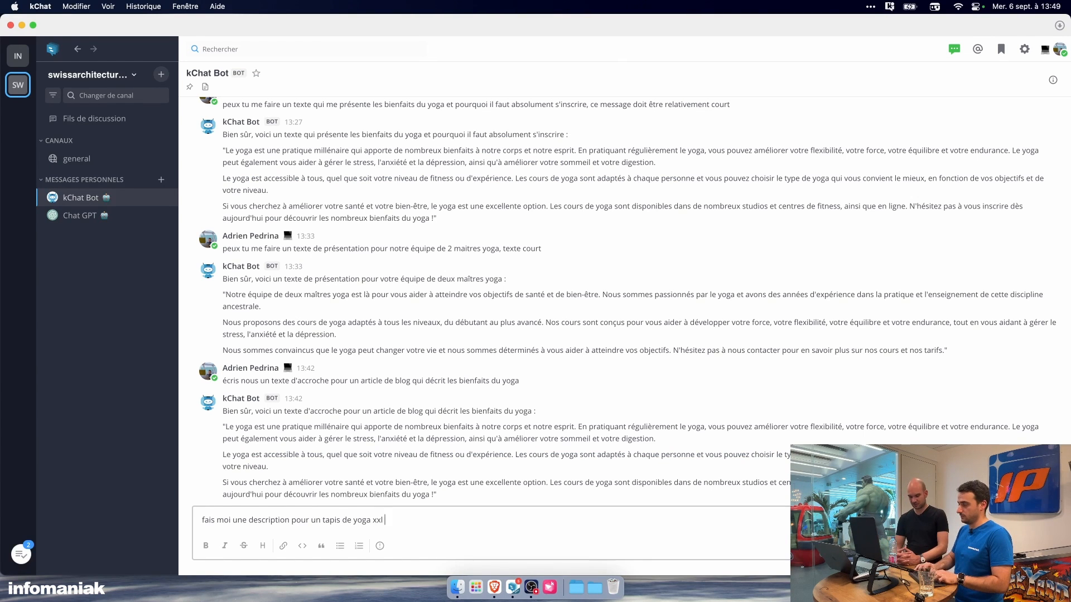
type("rouge, précis")
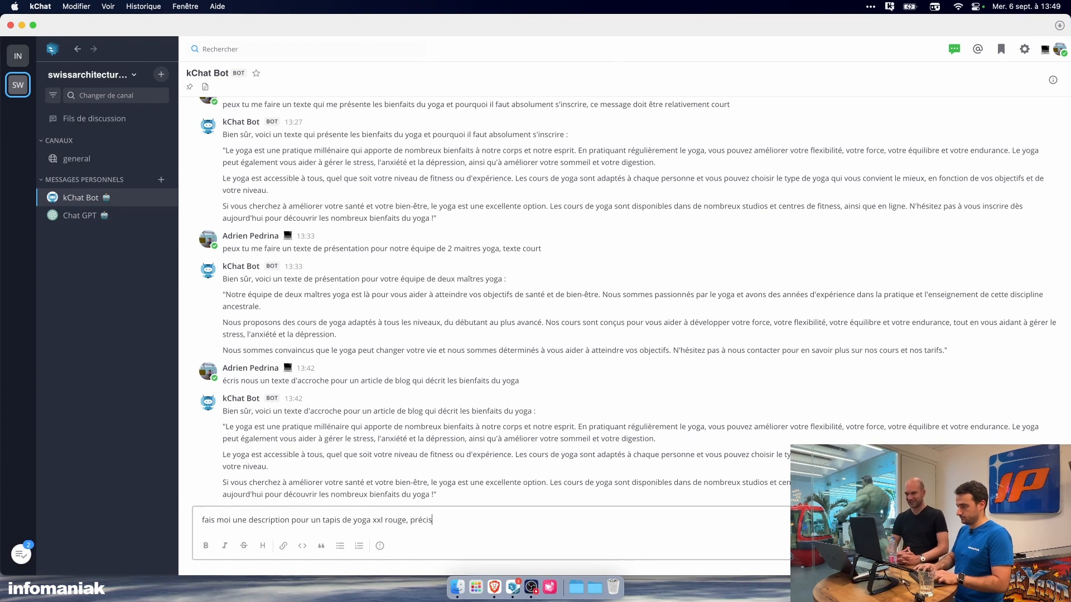
type("e pourquoi il est v")
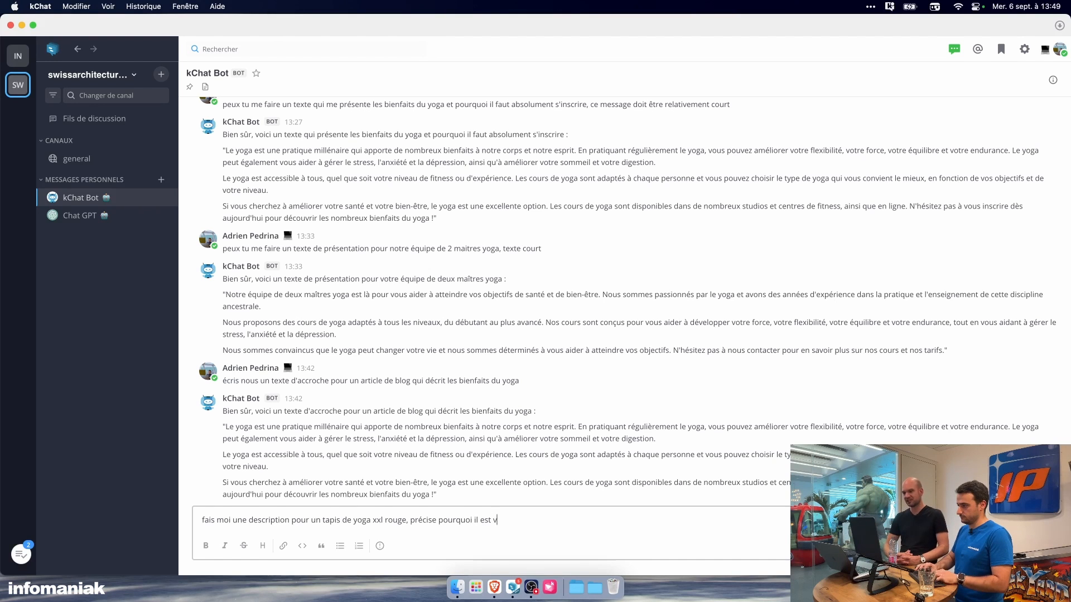
type("raiment très confortabl")
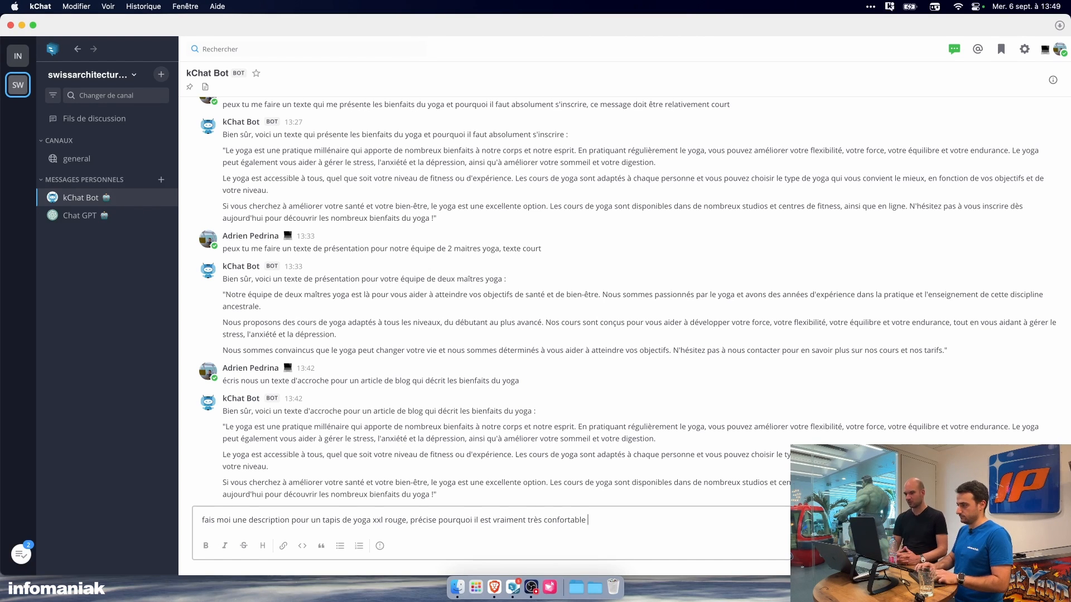
type("e")
key("Return")
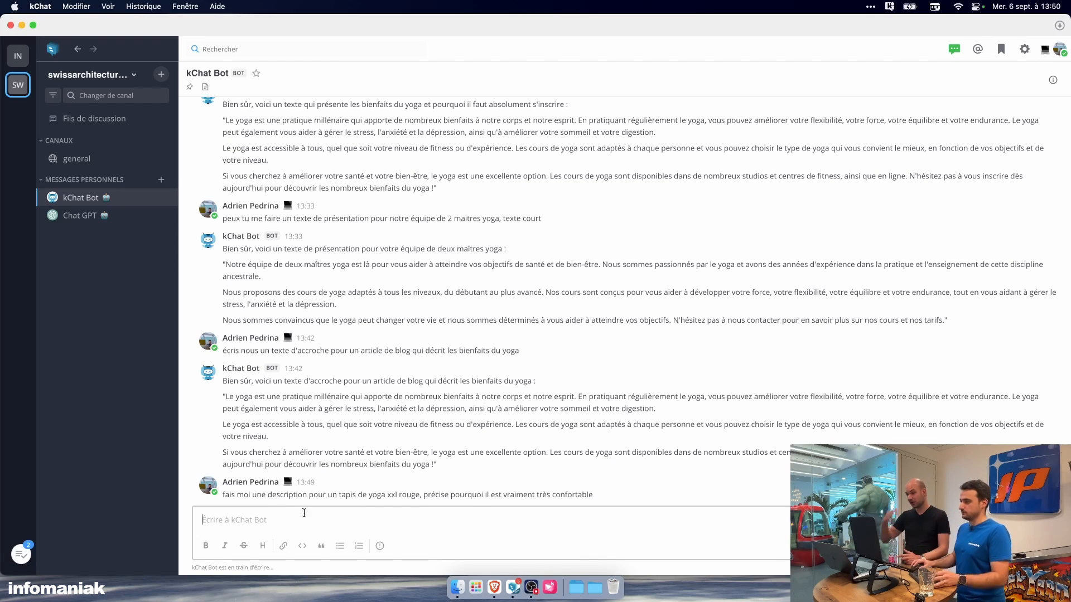
Step: Replace the product's sample description in the browser with the full yoga mat text written by kChat Bot
key("super+Tab")
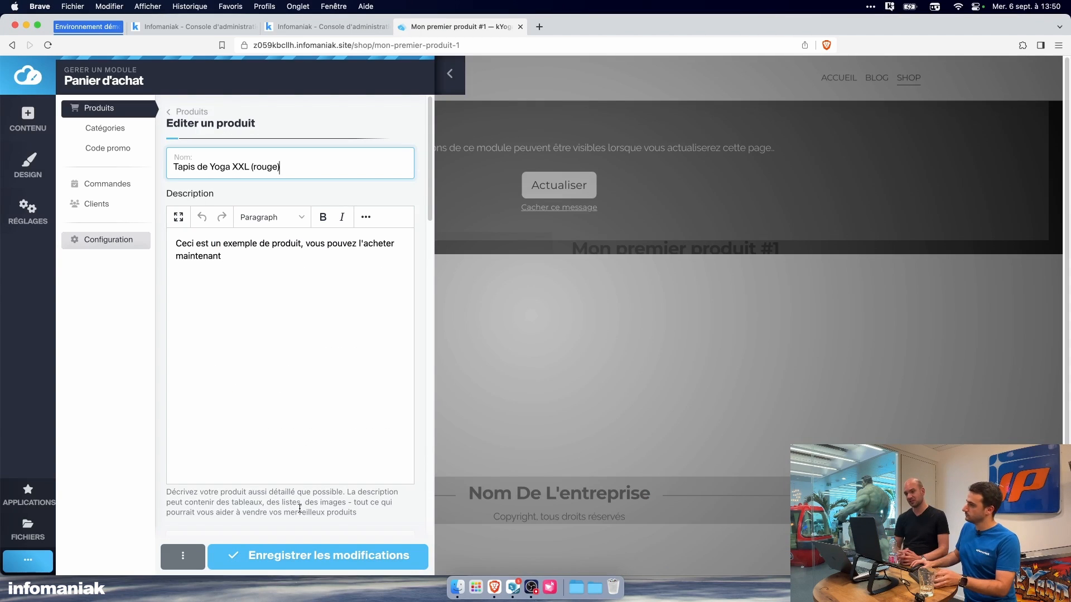
scroll(296, 373, "down", 1)
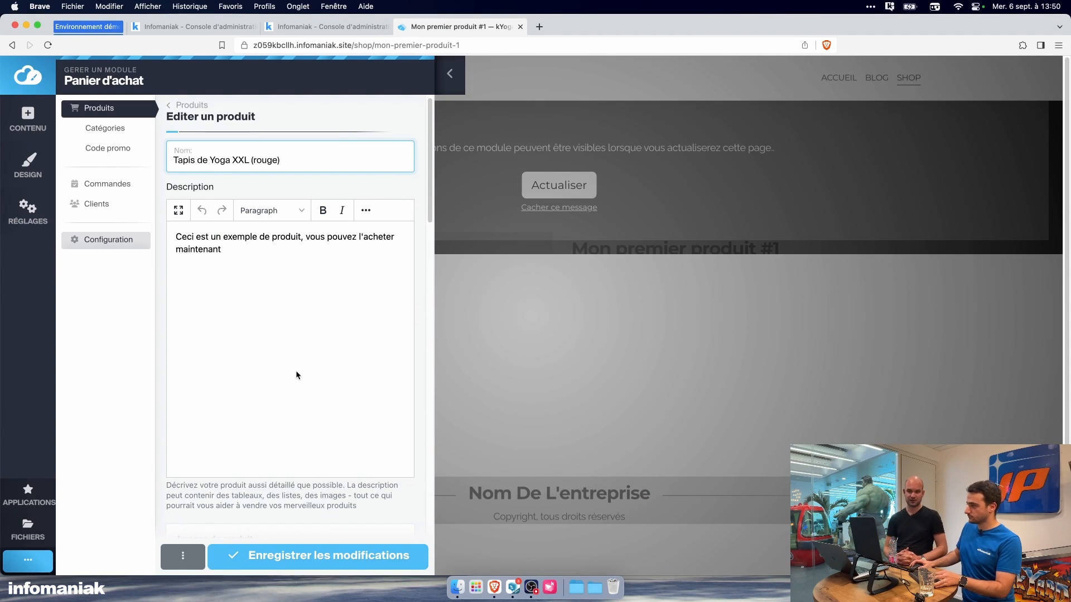
left_click(299, 310)
key("super+a")
type("Ce tapis de yoga XXL rouge est parfait pour les yogis qui recherchent un maximum de confort lors de leur pratique. Sa taille généreuse de 200 x 80 cm offre suffisamment d'espace pour étirer votre corps et réaliser tous les mouvements avec aisance. La surface antidérapante du tapis garantit une stabilité optimale, même pendant les postures les plus exigeantes. La matière en PVC souple et durable offre une sensation de douceur au toucher, tout en étant facile à nettoyer. Le tapis est également doté d'un système de pliage pratique qui permet de le transporter facilement et de le ranger lorsqu'il n'est pas utilisé. En résumé, ce tapis de yoga XXL rouge est vraiment très confortable grâce à sa taille généreuse, sa surface antidérapante et sa matière souple et durable. Il est parfait pour les yogis qui recherchent un maximum de confort lors de leur pratique.")
left_click(512, 586)
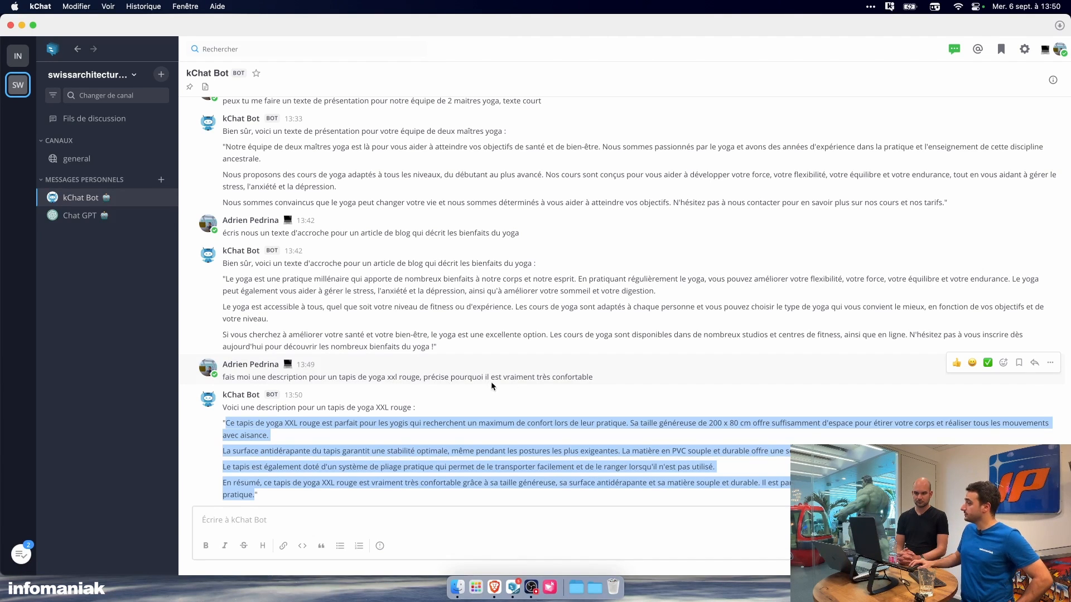
left_click(494, 587)
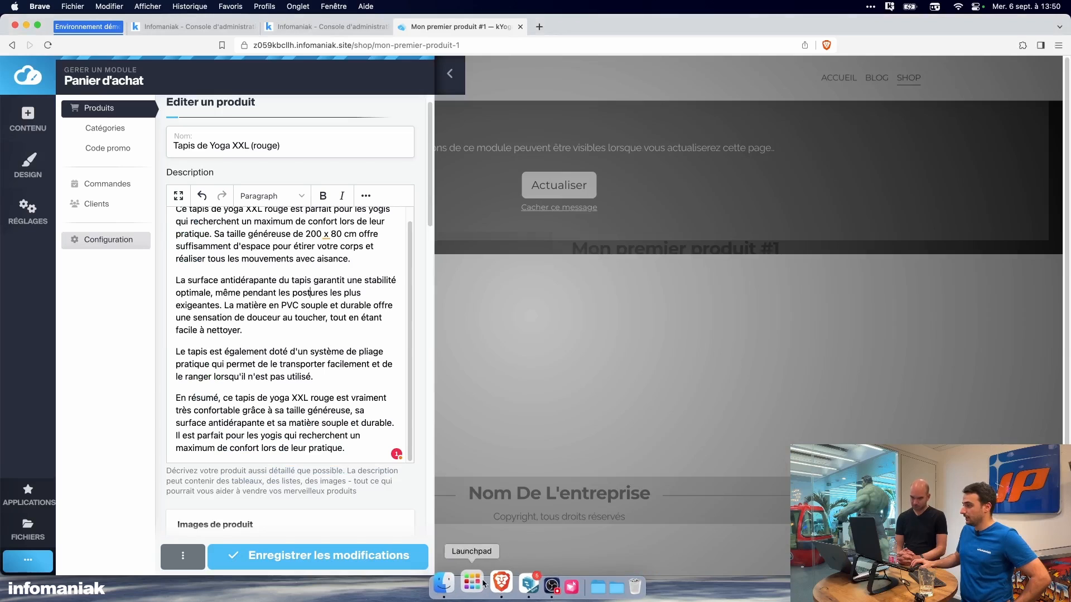
scroll(299, 434, "up", 1)
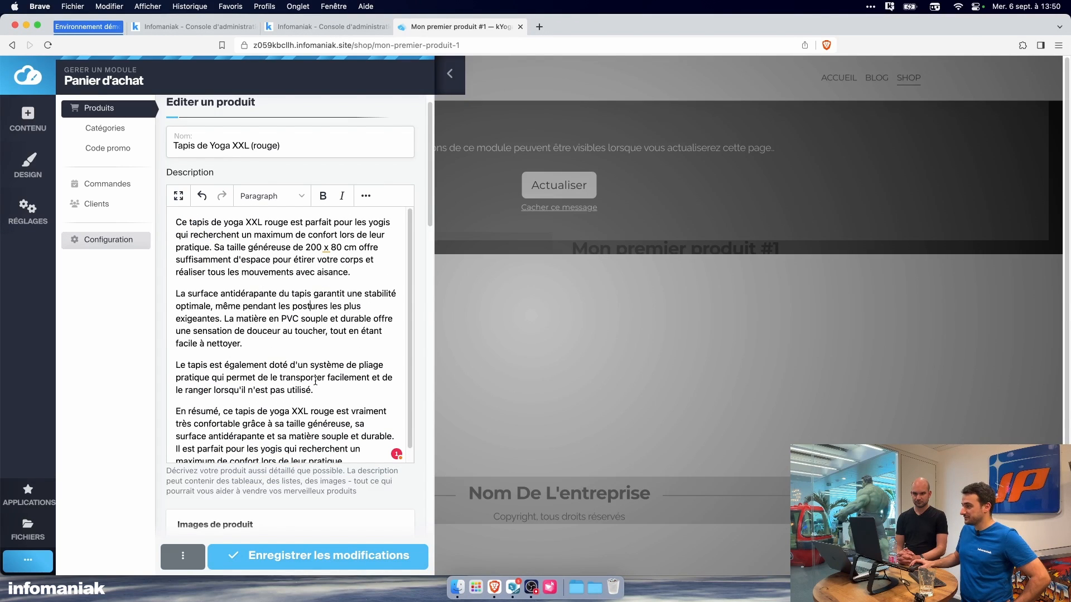
scroll(315, 381, "down", 1)
scroll(256, 312, "up", 3)
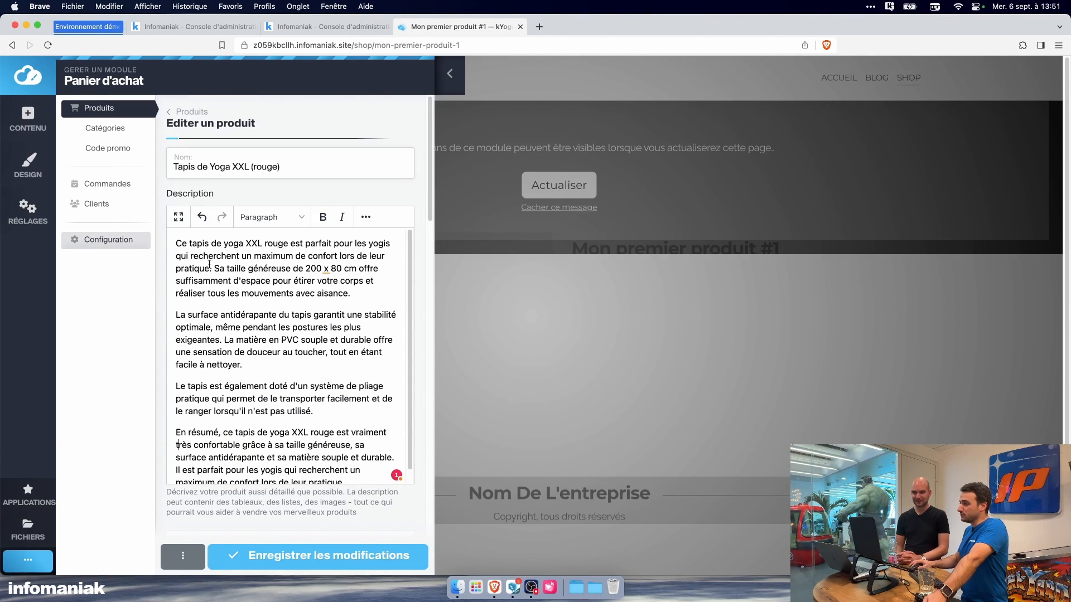
Step: Make the word "parfait" bold in the first sentence of the product description
left_click_drag(189, 244, 312, 243)
left_click(299, 244)
double_click(314, 243)
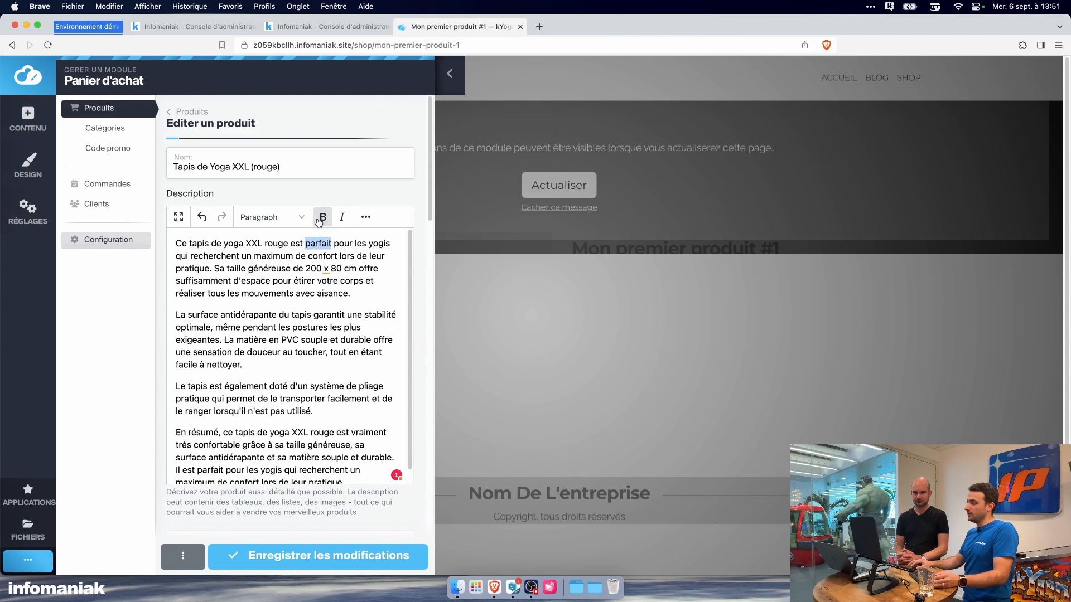
left_click(318, 223)
Step: Upload "Tapis de yoga rouge XXL.jpeg" from the Shop folder inside kDrive's Mon site folder as the product image
scroll(296, 373, "down", 1)
scroll(351, 507, "down", 1)
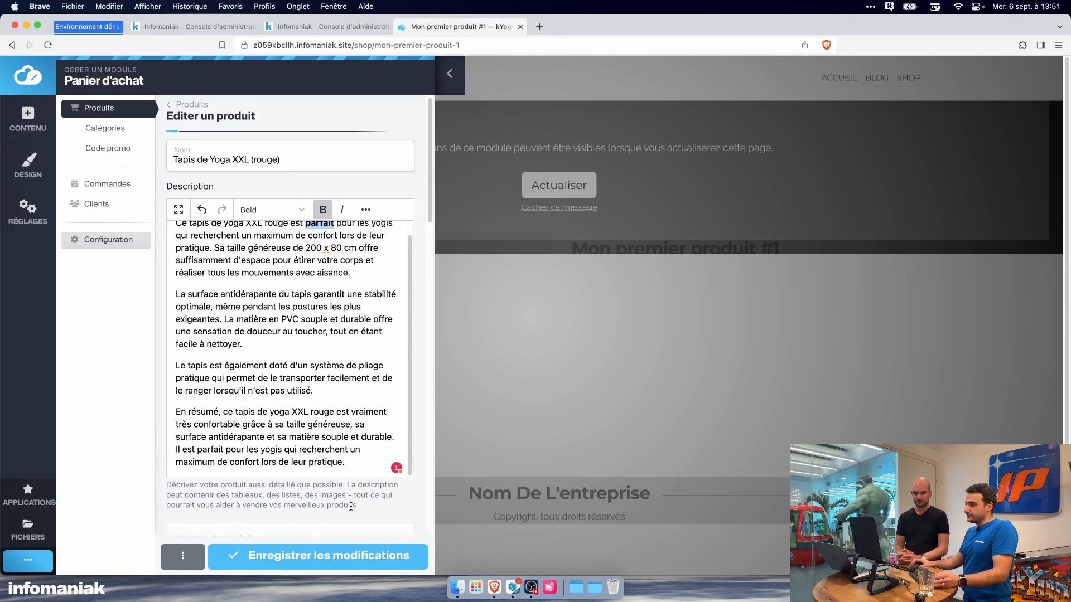
scroll(351, 506, "down", 5)
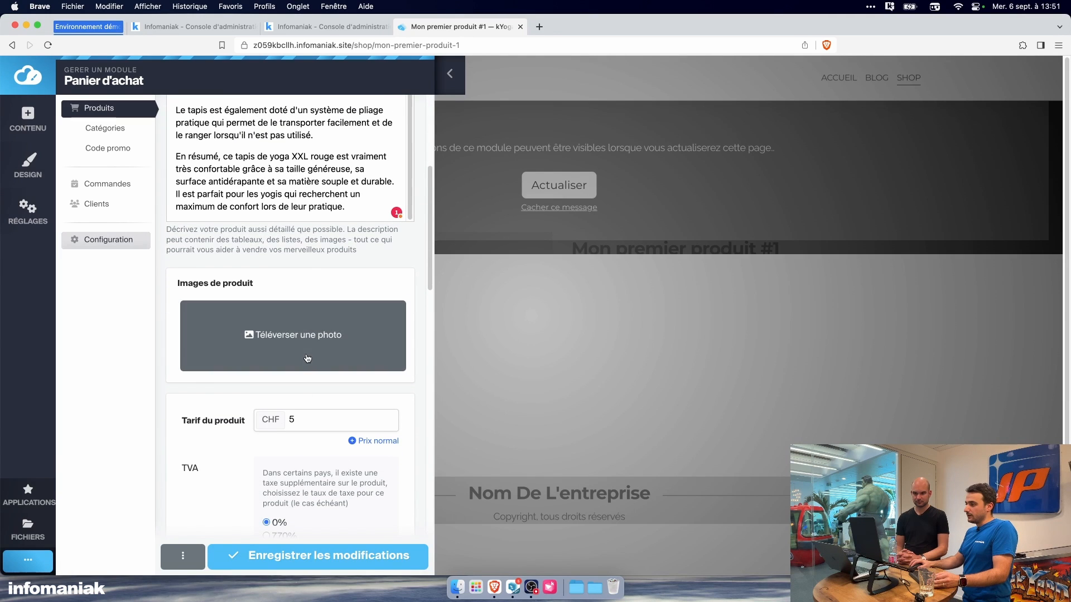
left_click(309, 338)
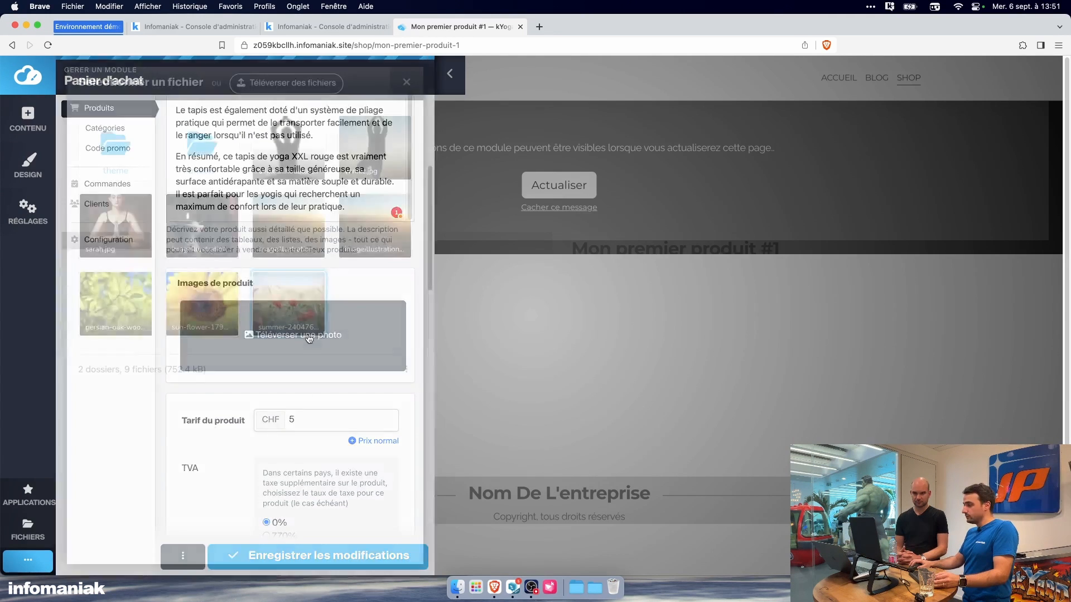
left_click(265, 94)
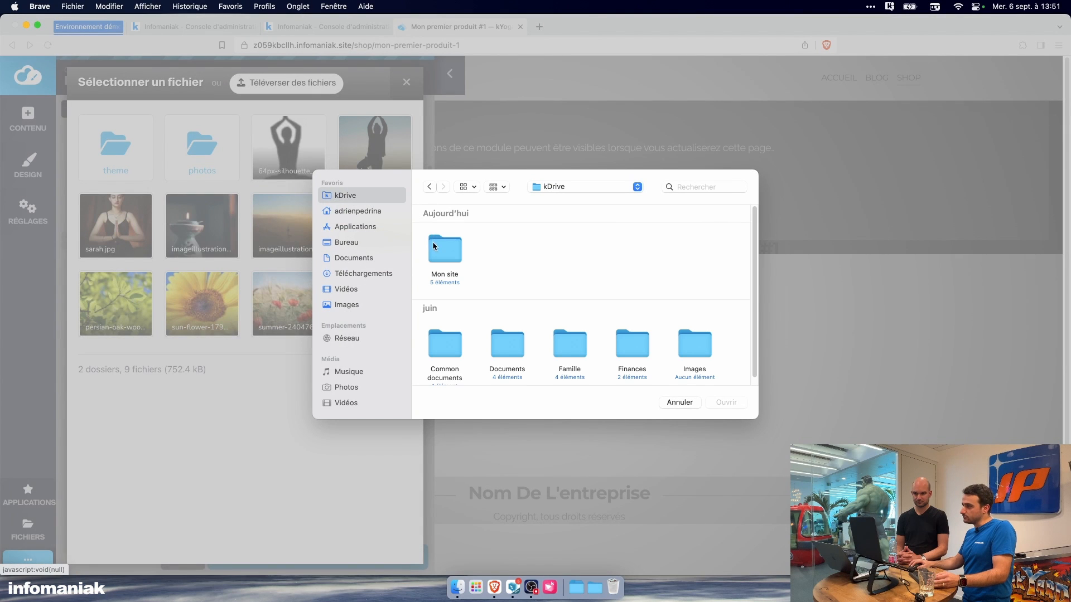
double_click(442, 242)
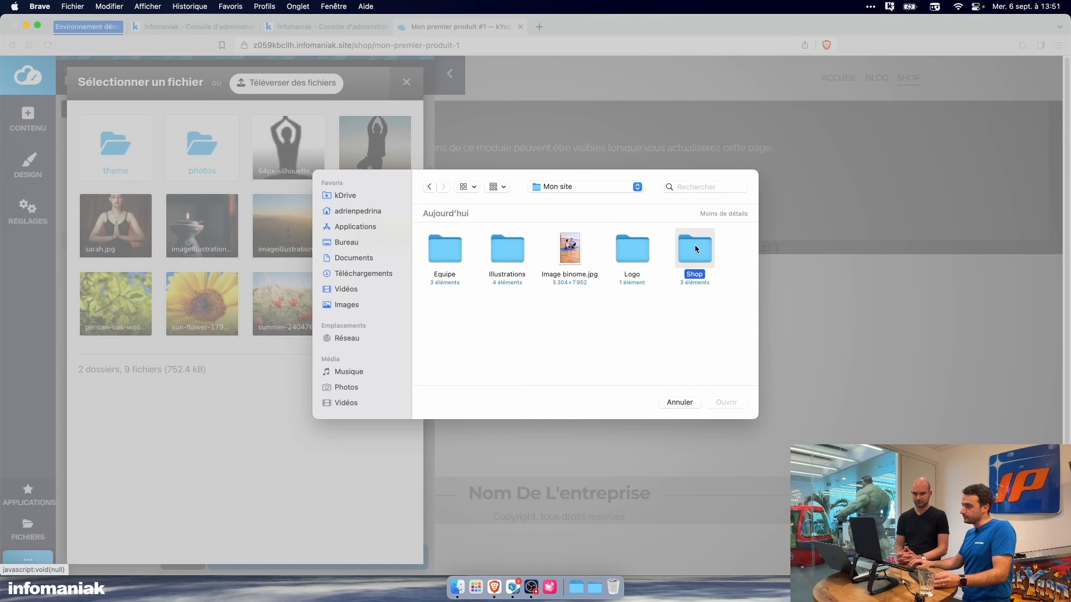
double_click(694, 249)
left_click(581, 251)
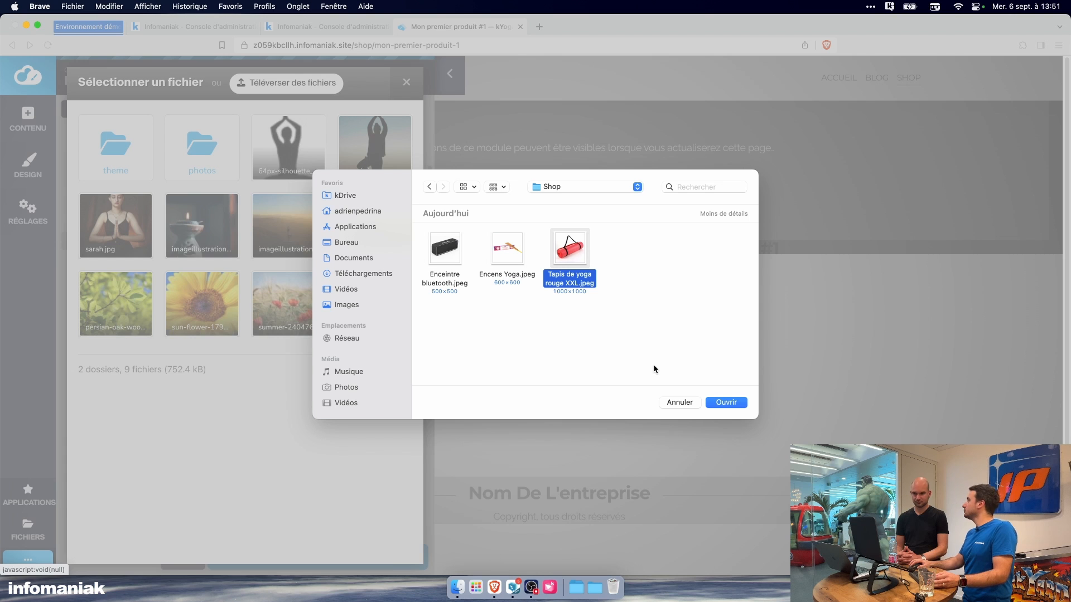
left_click(724, 403)
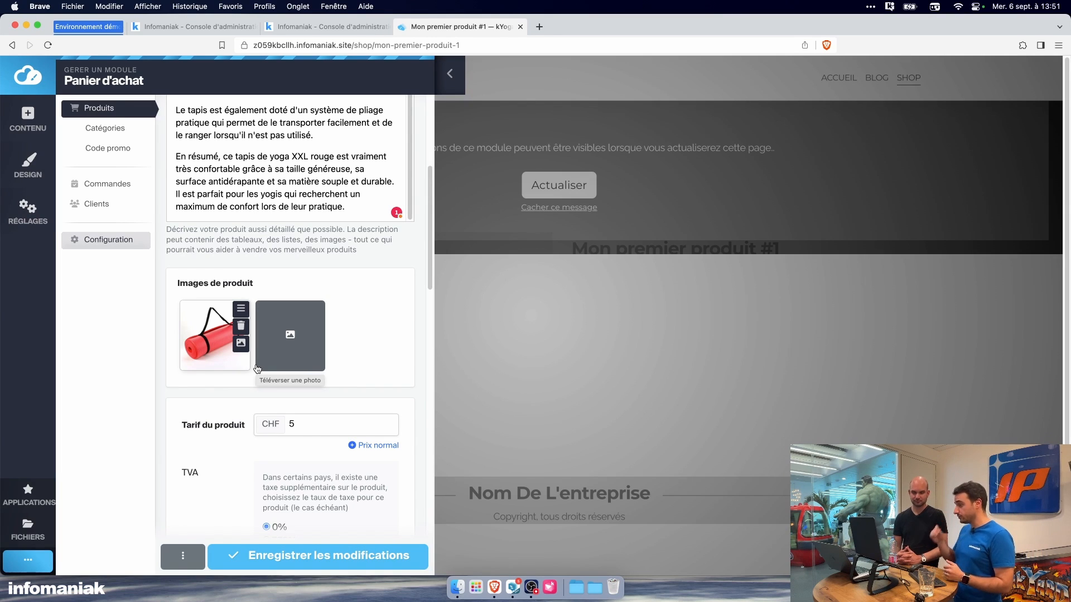
Step: Set the product's price to CHF 15, without a separate normal price
scroll(238, 427, "down", 3)
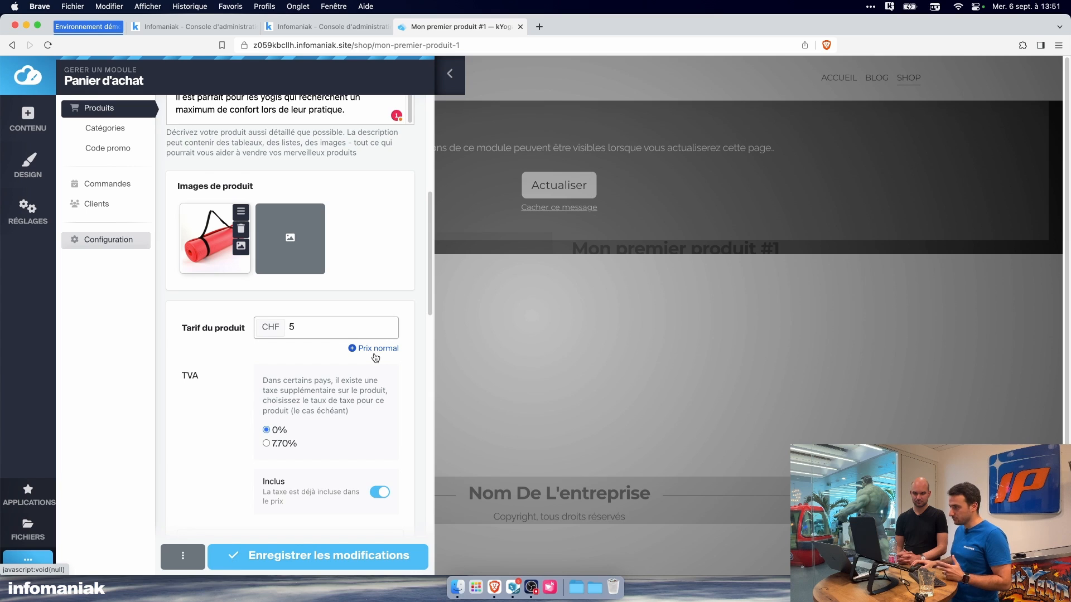
scroll(334, 335, "down", 1)
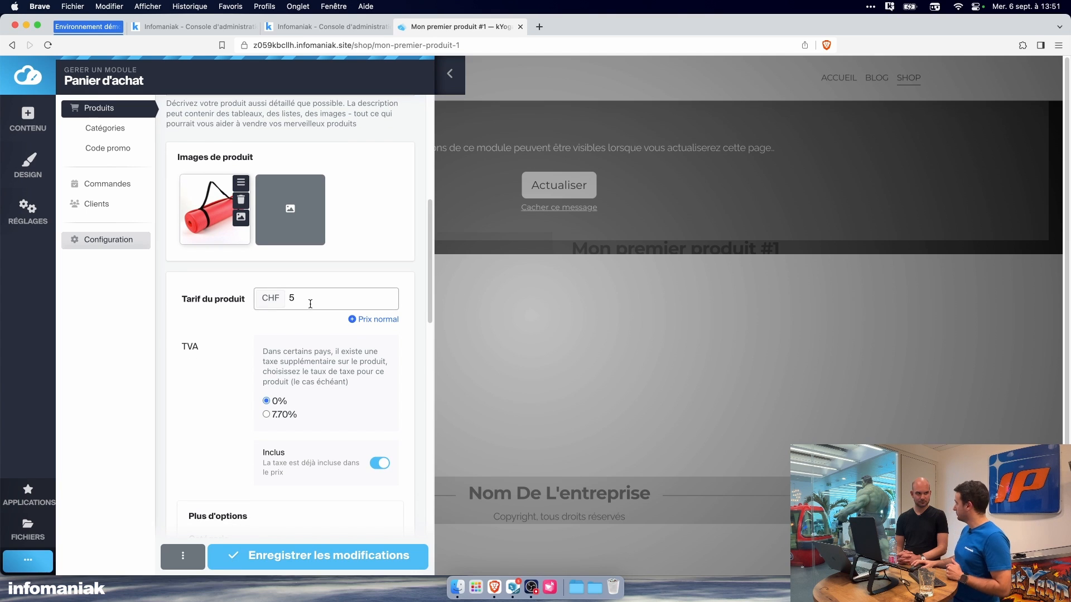
key("BackSpace")
type("15")
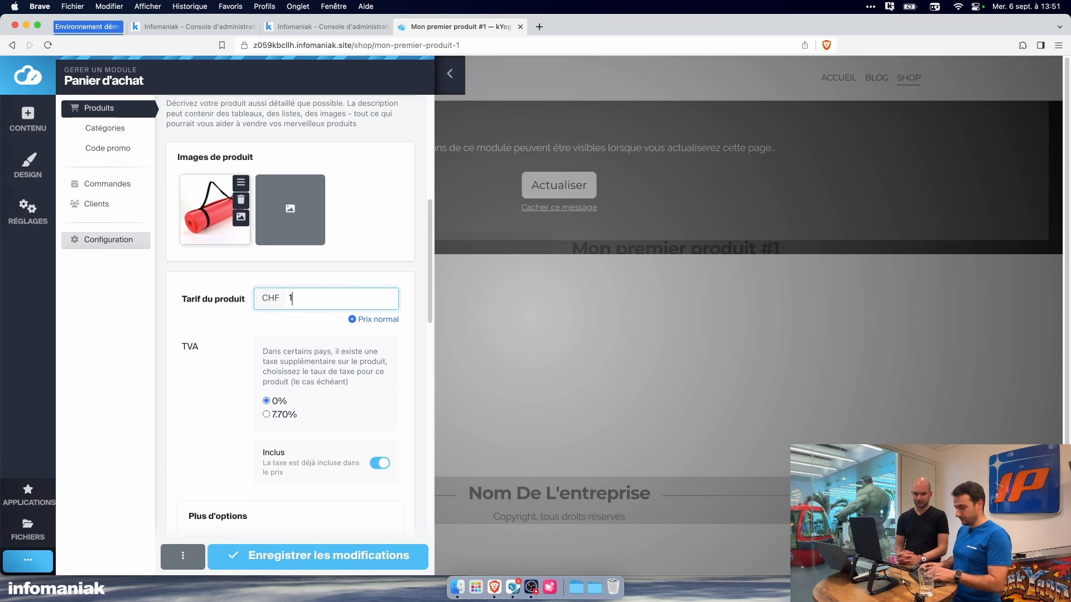
left_click(366, 321)
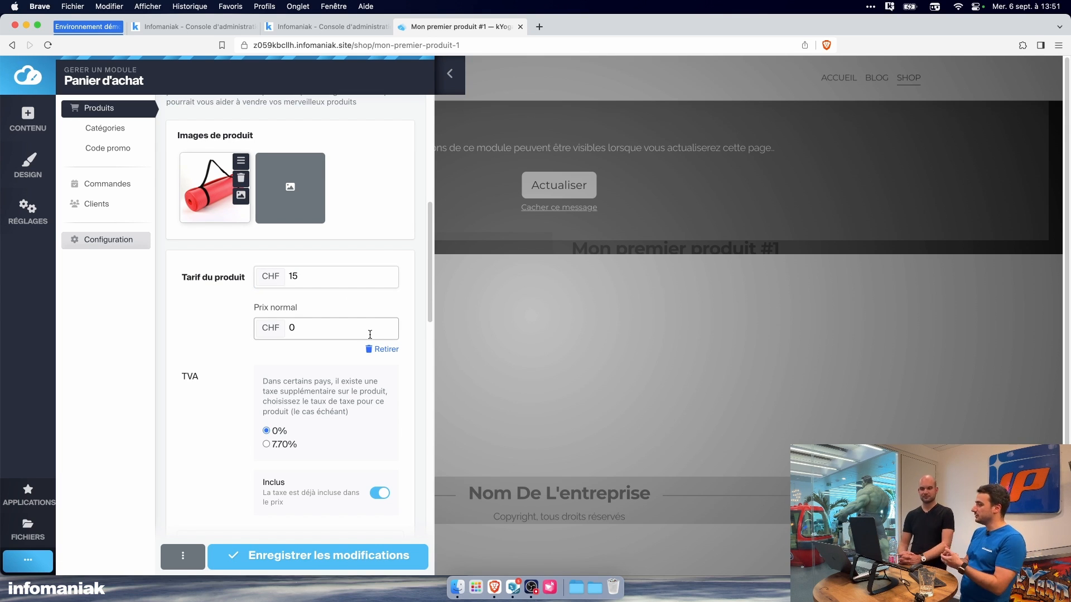
left_click(374, 349)
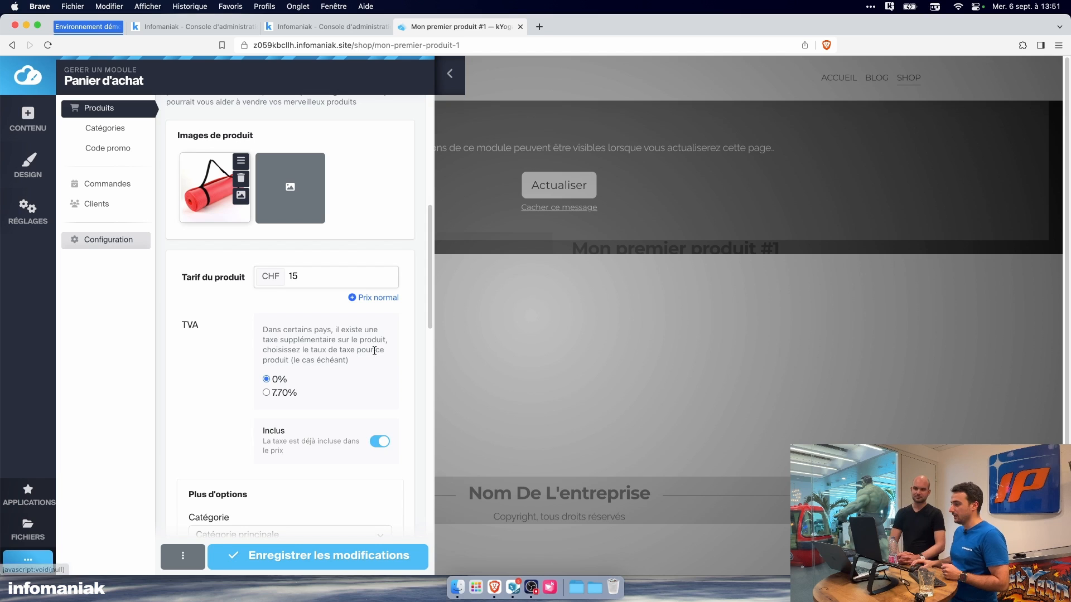
Step: Examine the product's VAT, category, weight and priority options
scroll(360, 364, "down", 1)
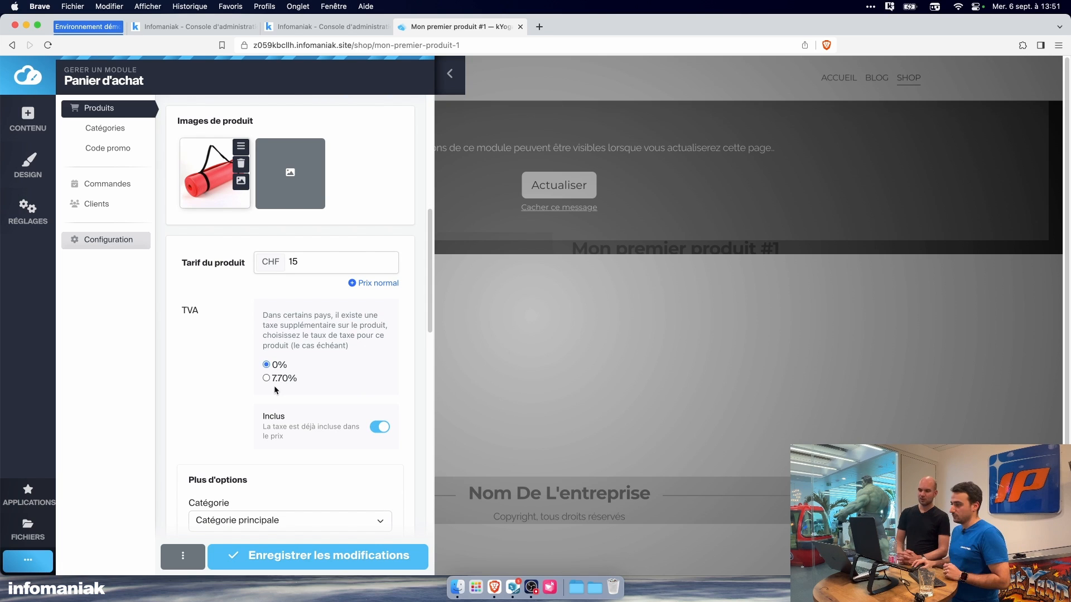
scroll(281, 390, "down", 4)
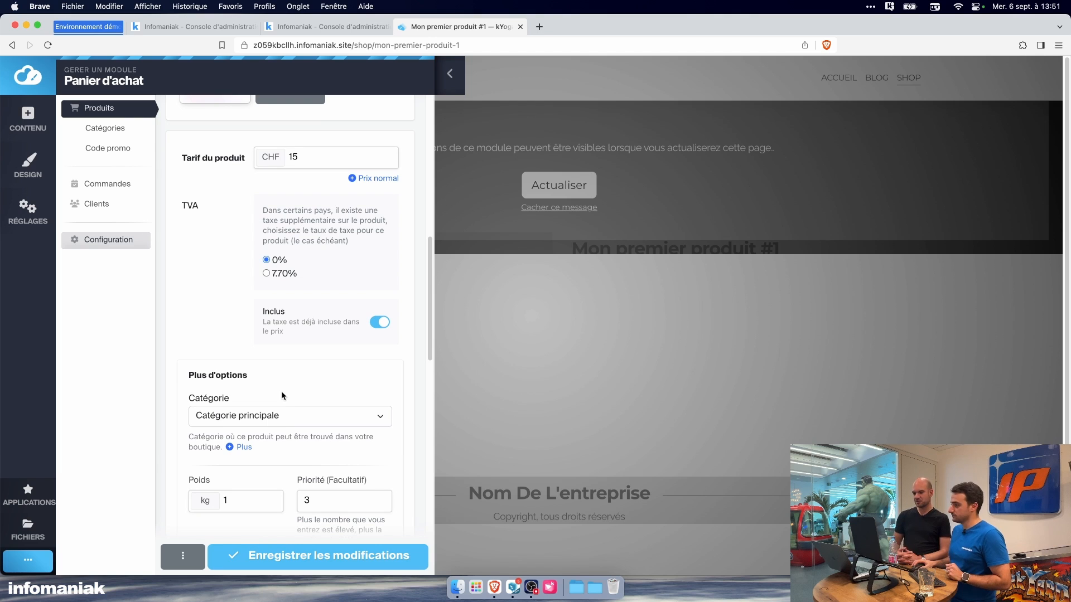
left_click(280, 417)
left_click(304, 387)
scroll(320, 405, "down", 2)
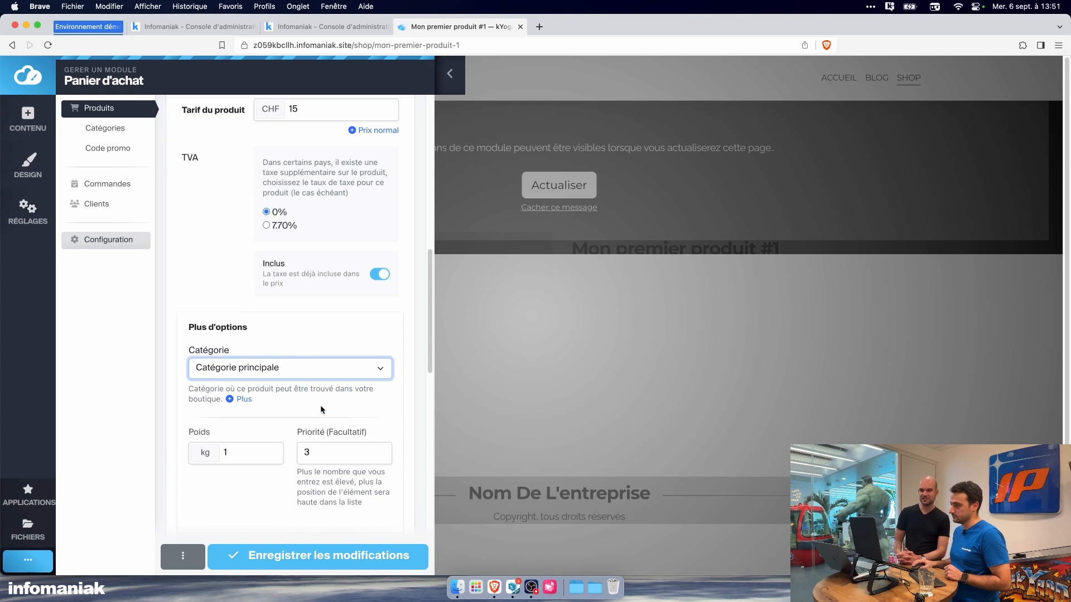
scroll(323, 402, "up", 2)
scroll(323, 401, "down", 1)
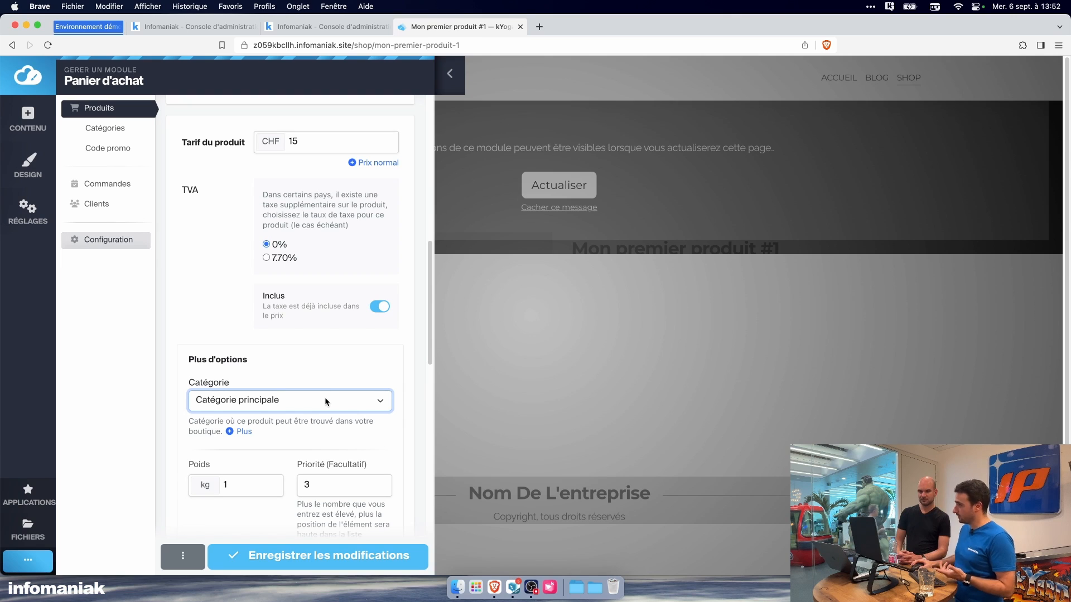
Step: Set the yoga mat product's weight to 0,2 kg
scroll(327, 397, "down", 2)
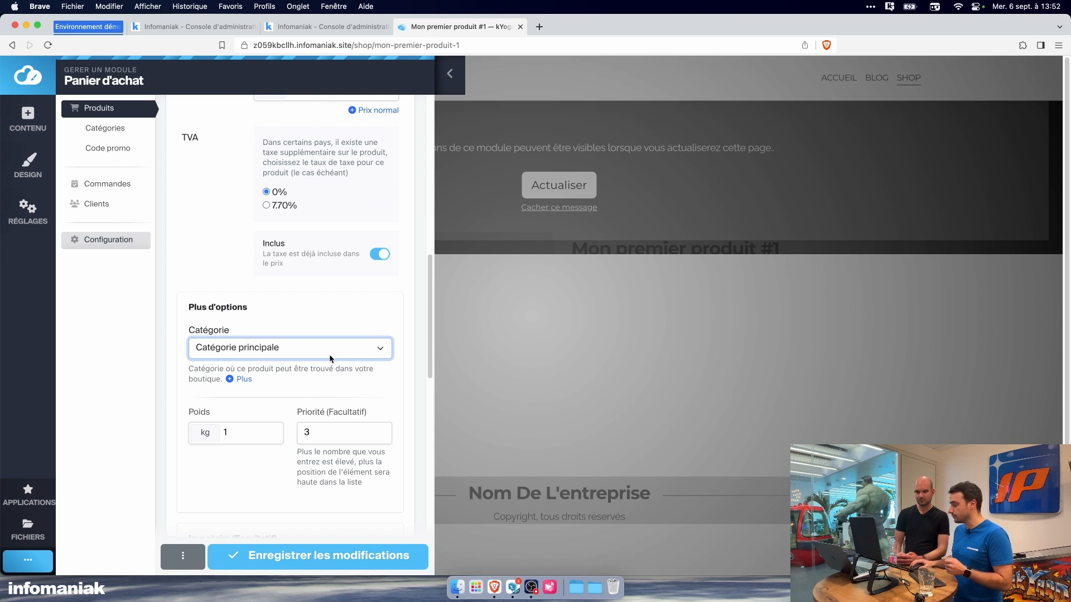
scroll(334, 381, "down", 3)
left_click(240, 333)
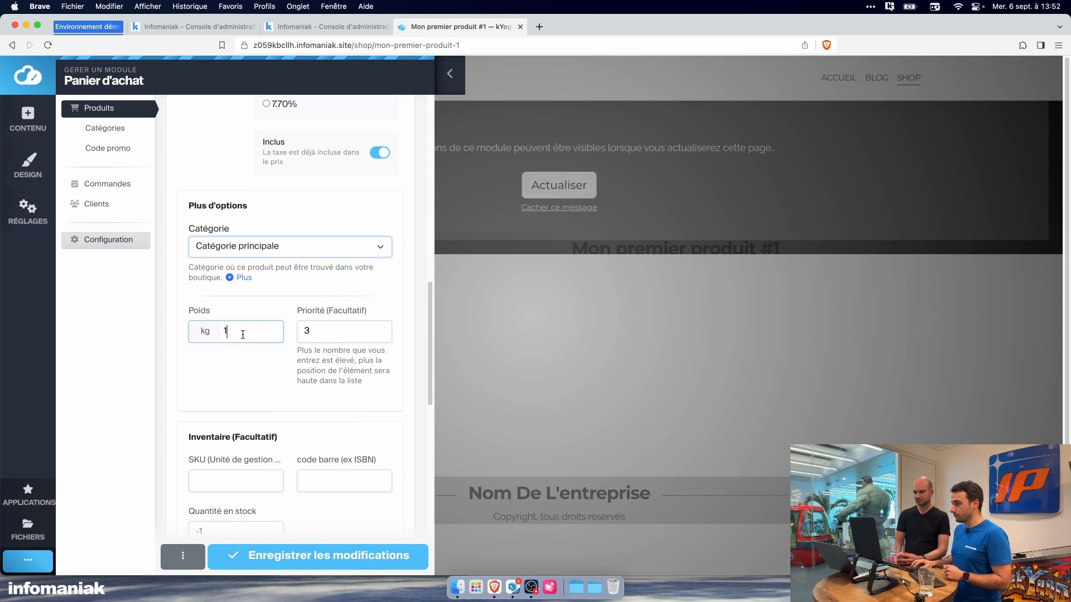
key("BackSpace")
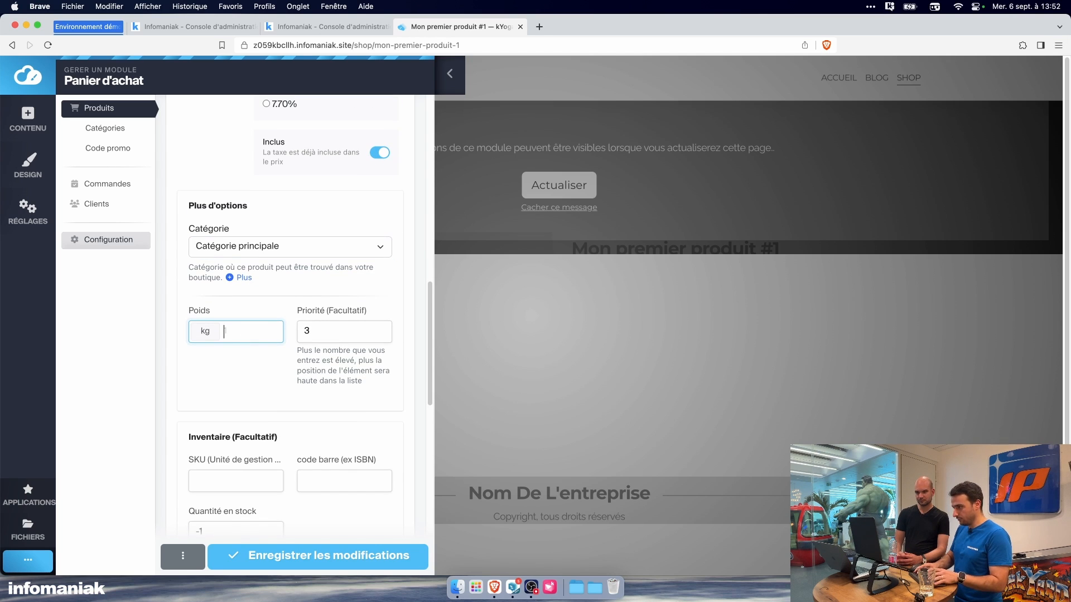
type("0,2")
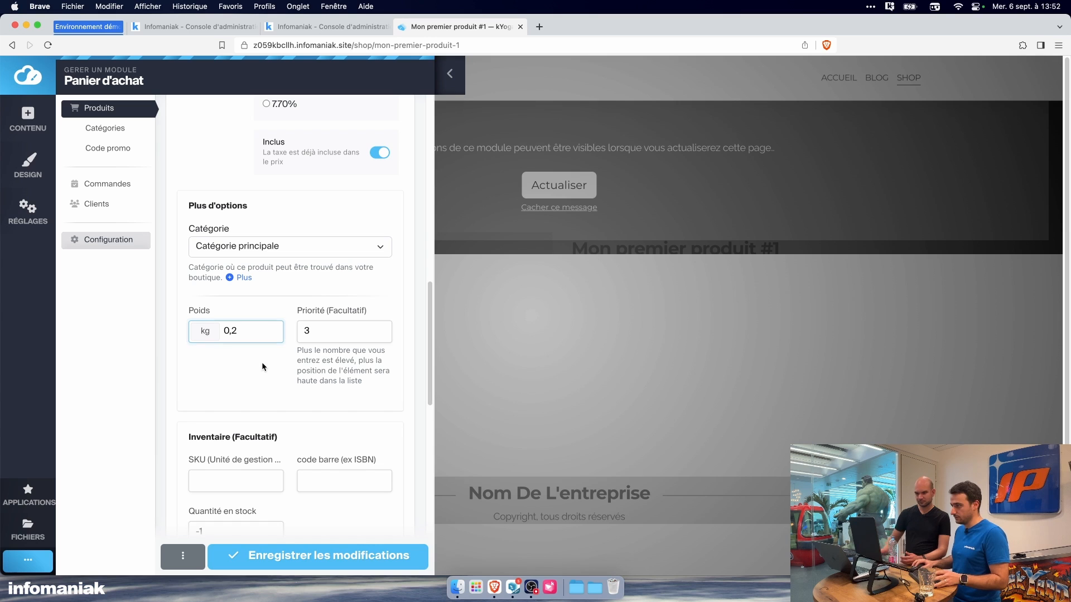
Step: Examine the product's priority, inventory, attribute, downloadable file and related product options
left_click(324, 333)
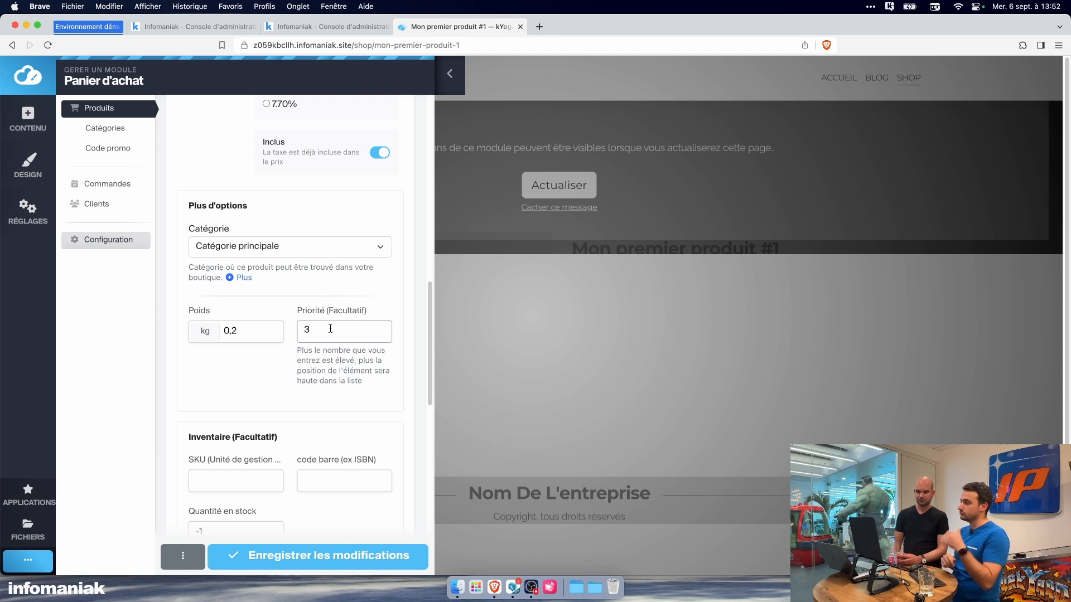
scroll(331, 329, "down", 10)
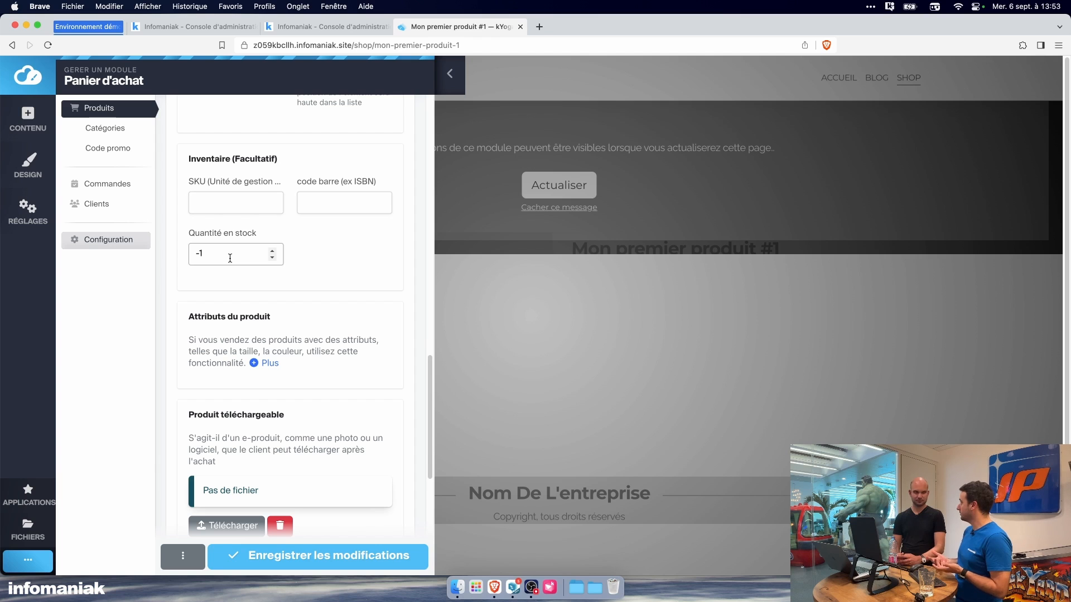
scroll(306, 364, "down", 4)
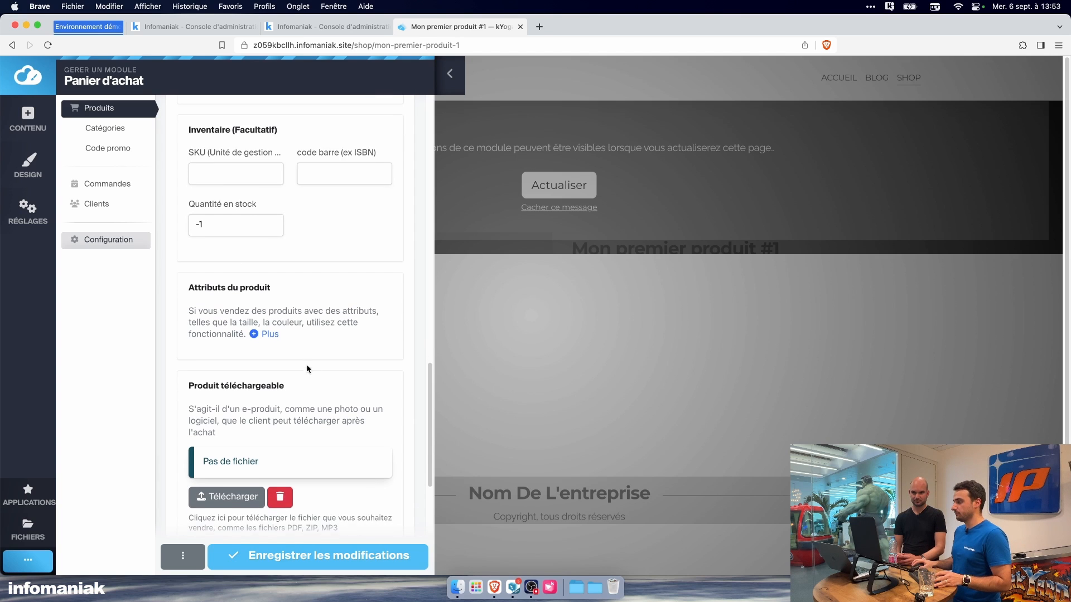
scroll(311, 380, "down", 1)
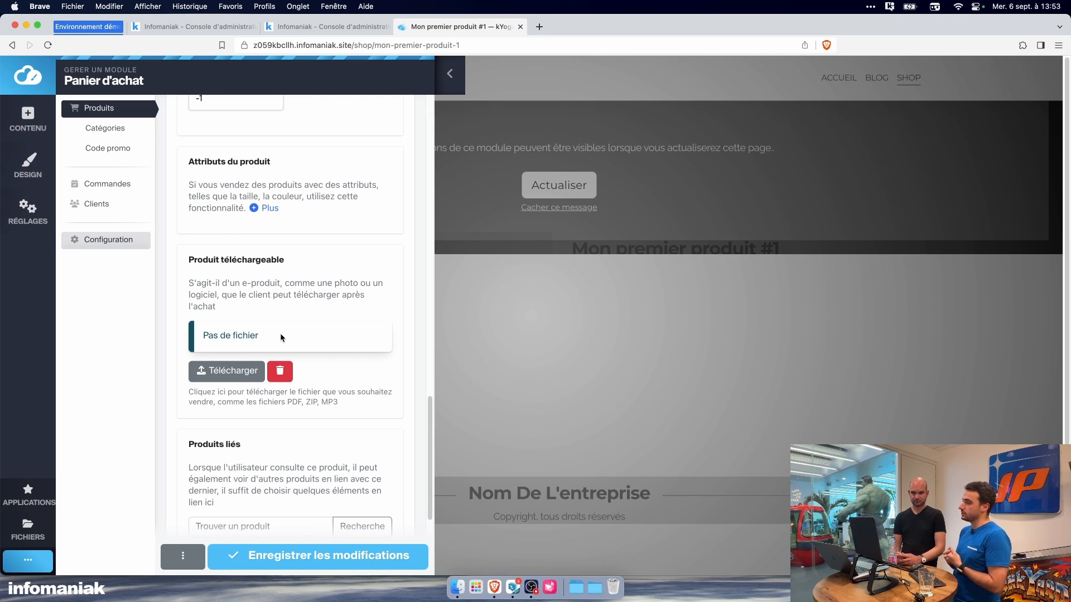
scroll(312, 403, "up", 10)
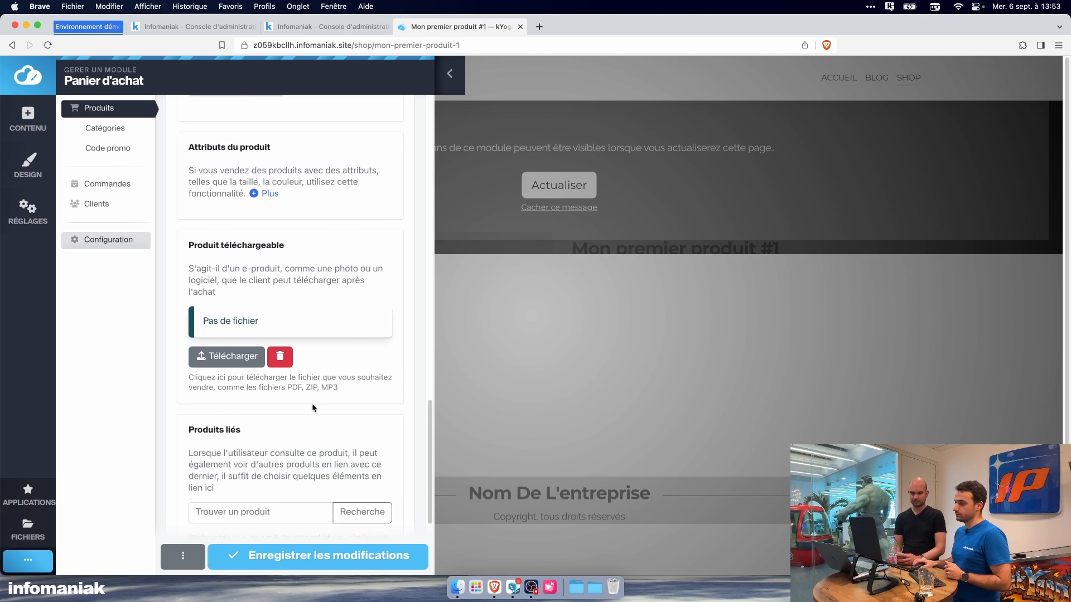
scroll(314, 410, "up", 6)
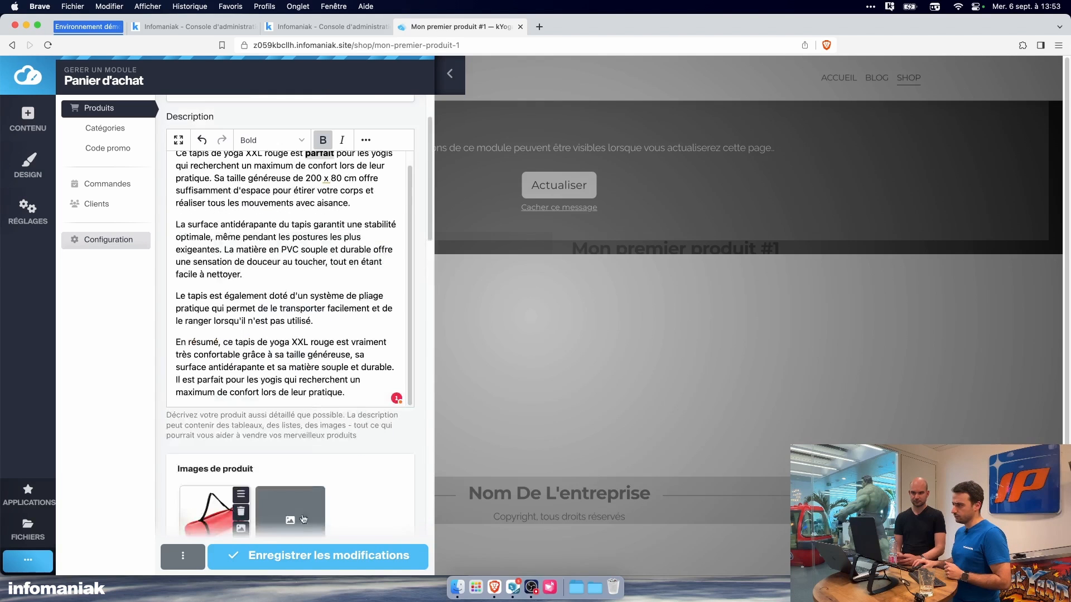
Step: Save the product's changes, leave the shopping cart settings and refresh the product page
left_click(305, 558)
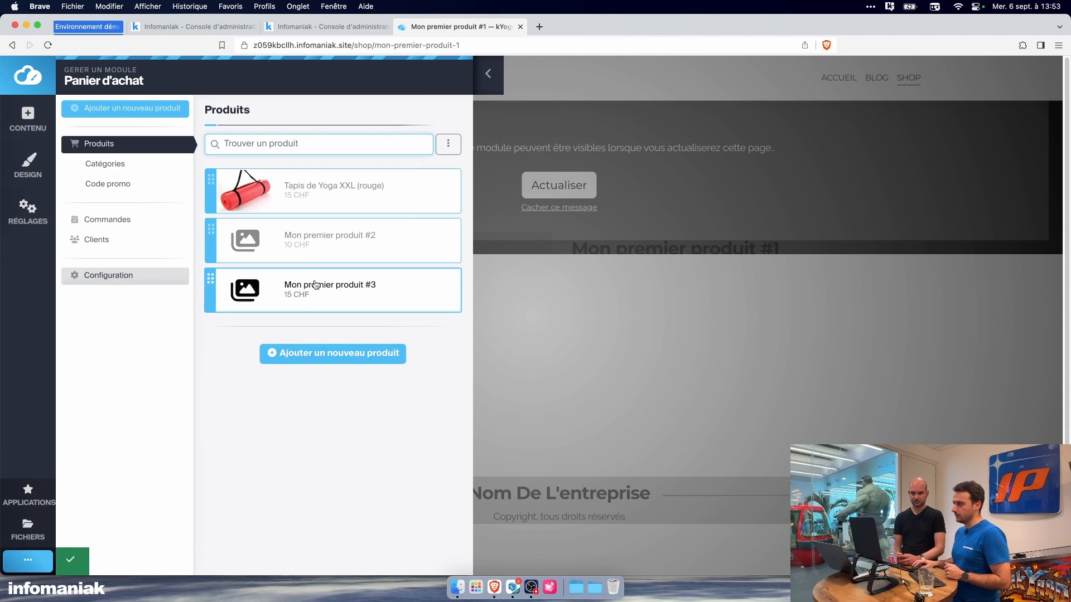
left_click(488, 73)
left_click(556, 184)
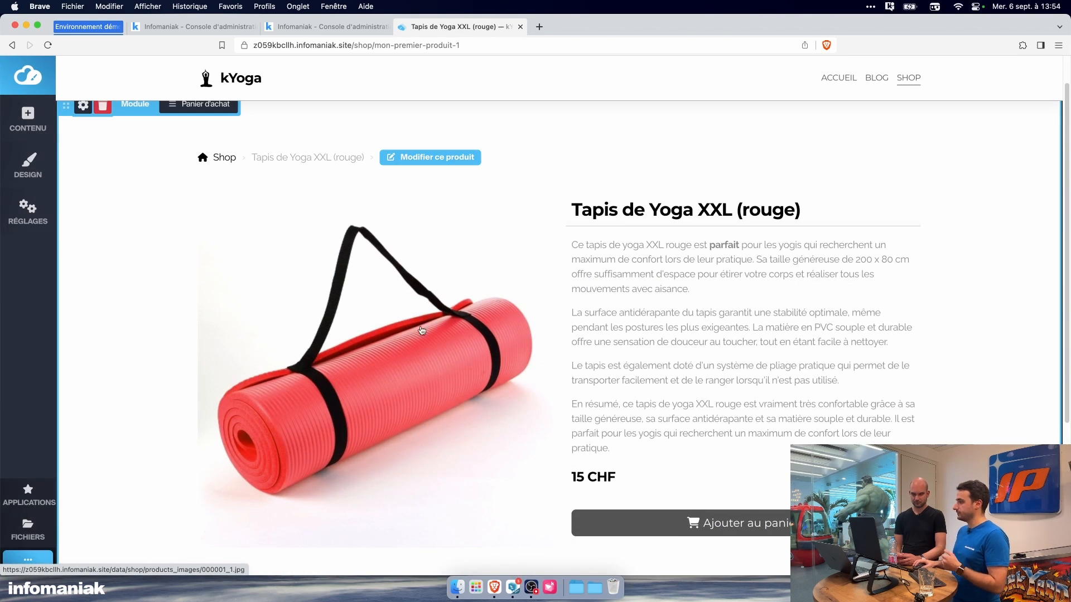
Step: Check the published product page's image, description, bold word and price for the red XXL yoga mat
left_click_drag(581, 246, 764, 430)
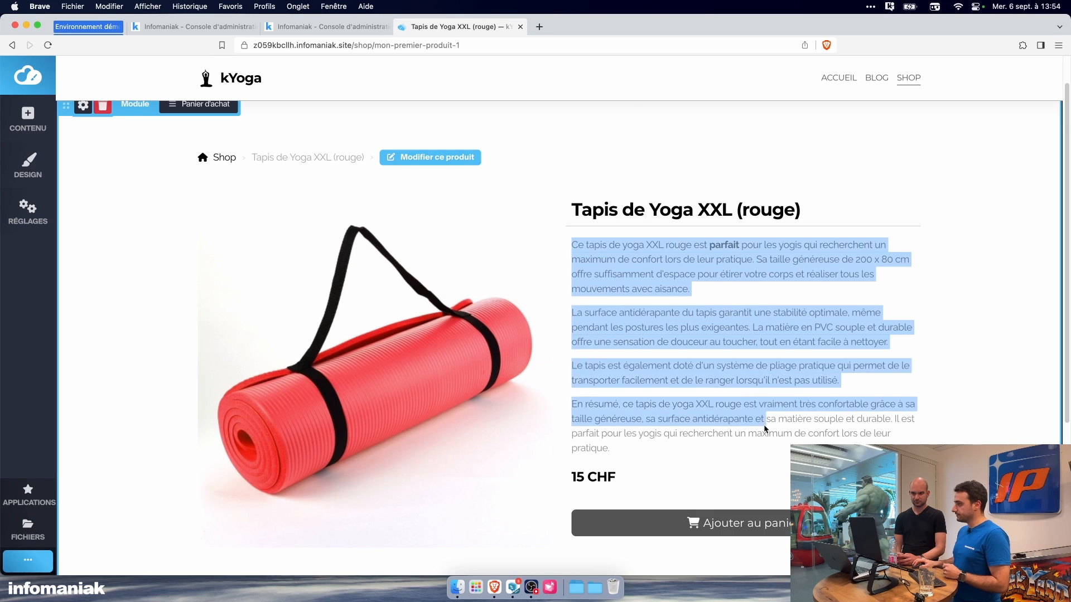
left_click(742, 296)
double_click(724, 245)
left_click(726, 245)
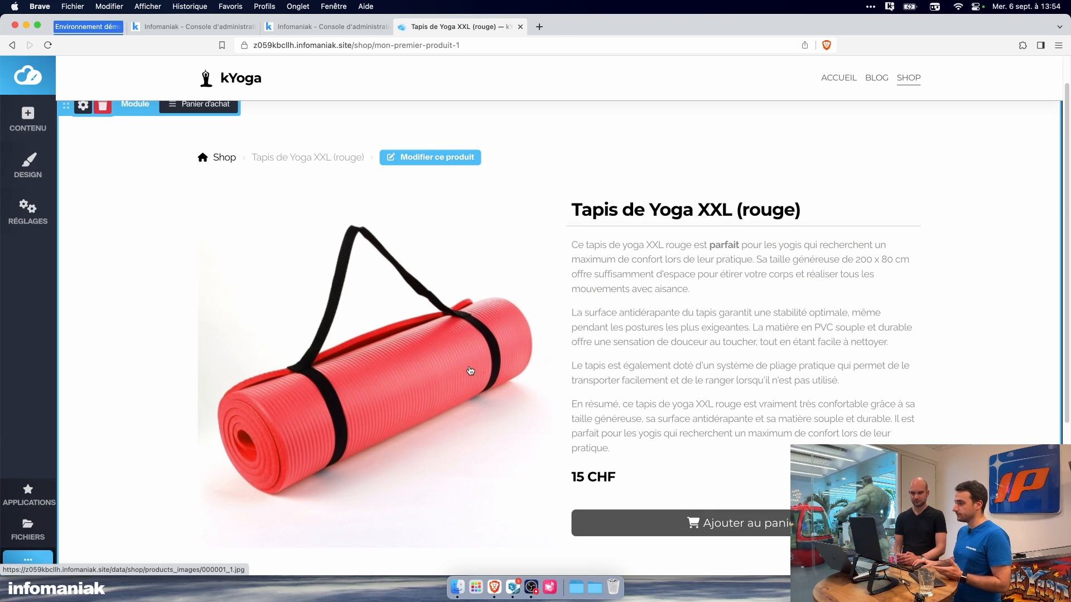
scroll(610, 449, "down", 3)
scroll(653, 383, "up", 4)
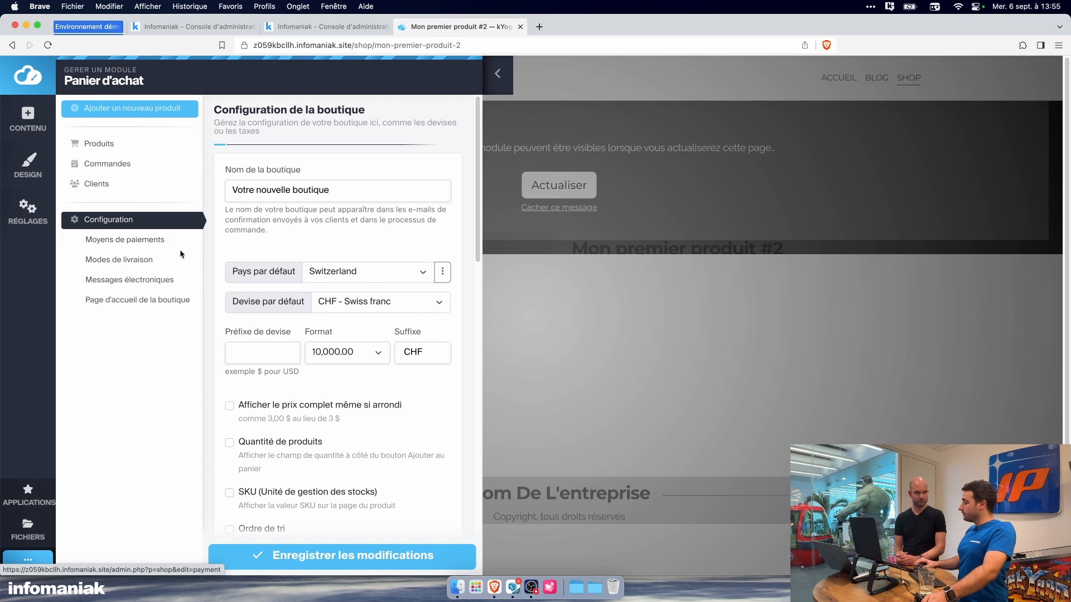
Step: Examine the shop configuration's name, default country, default currency and price format choices without changing them
left_click(268, 192)
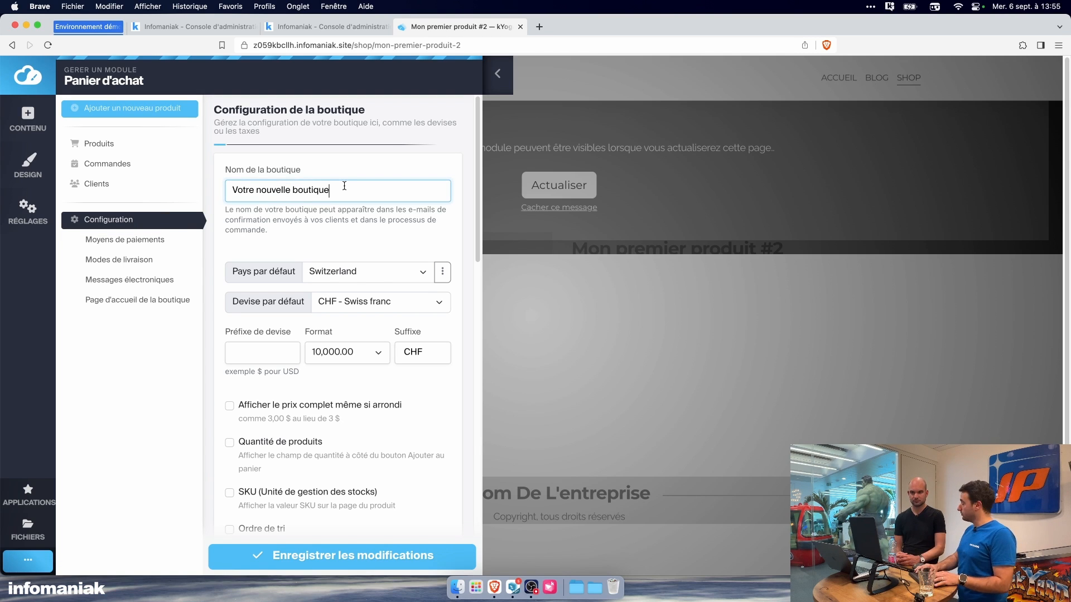
left_click(358, 270)
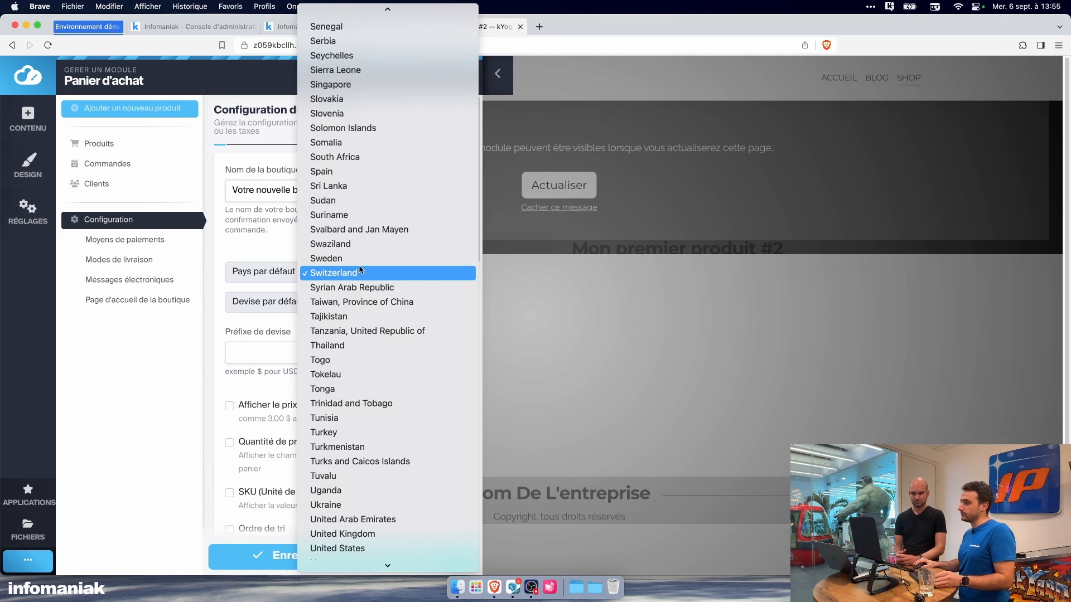
left_click(266, 256)
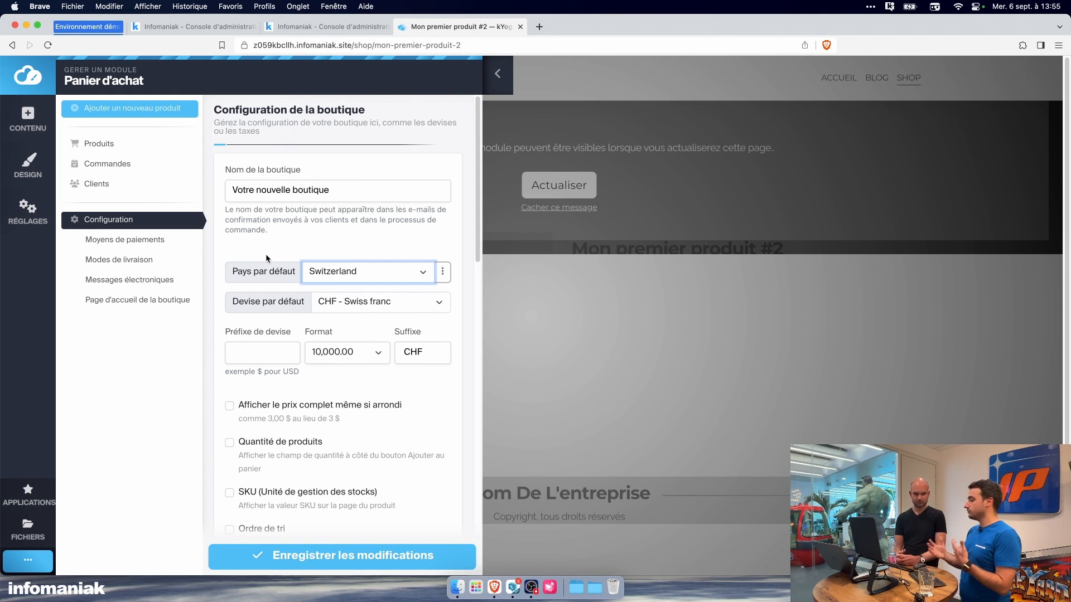
left_click(368, 309)
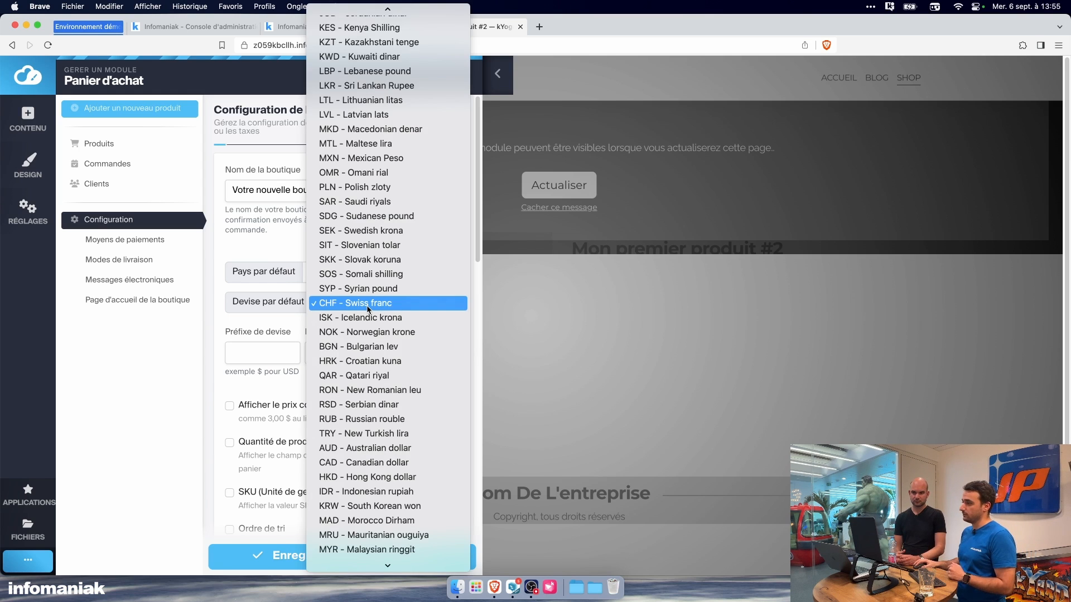
scroll(368, 267, "up", 10)
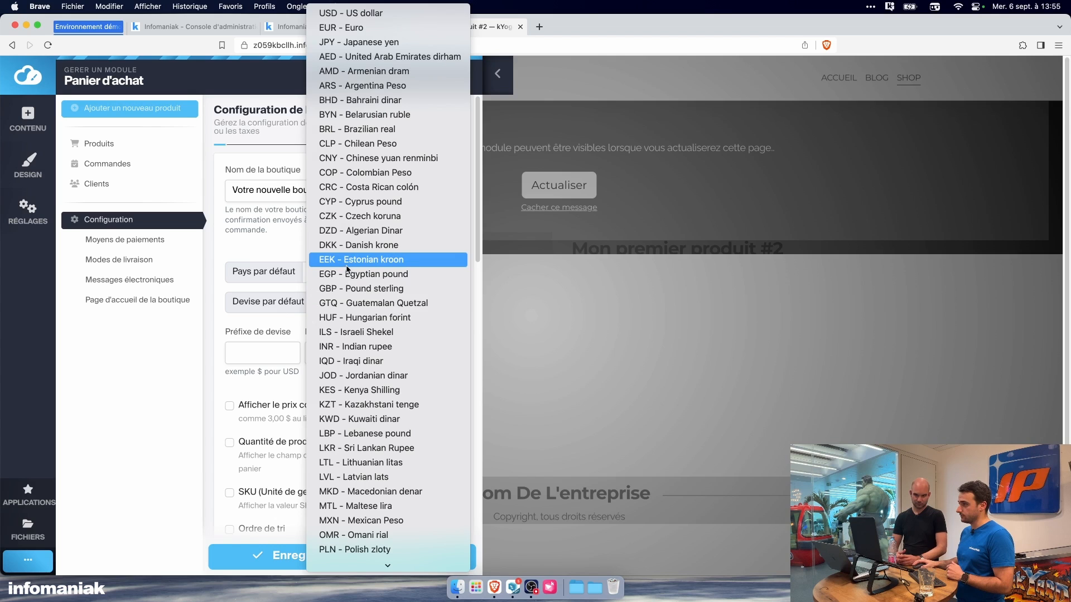
scroll(371, 223, "down", 10)
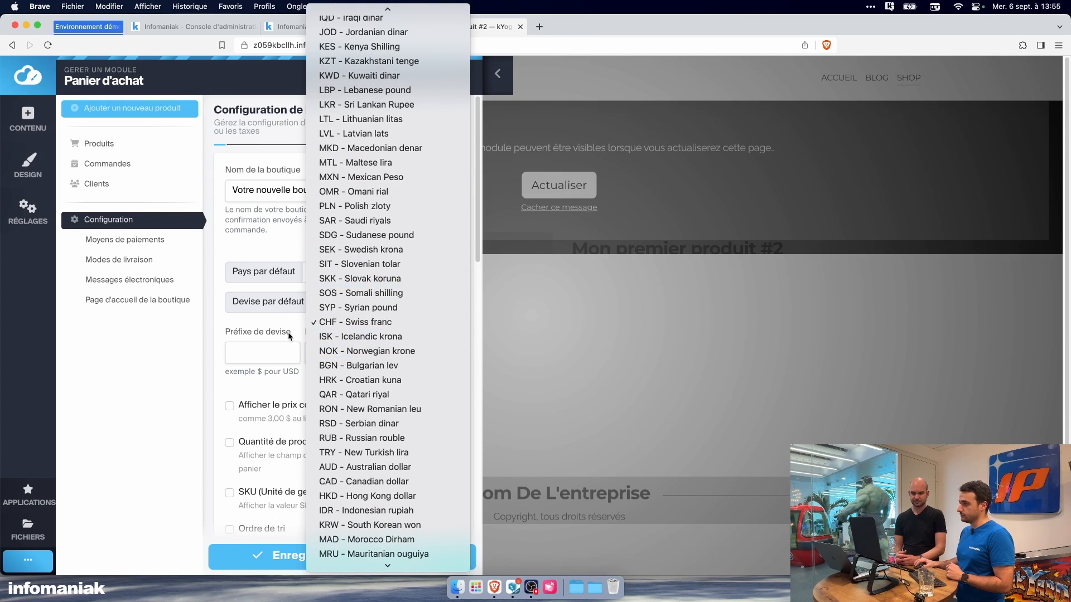
left_click(274, 319)
scroll(273, 316, "down", 1)
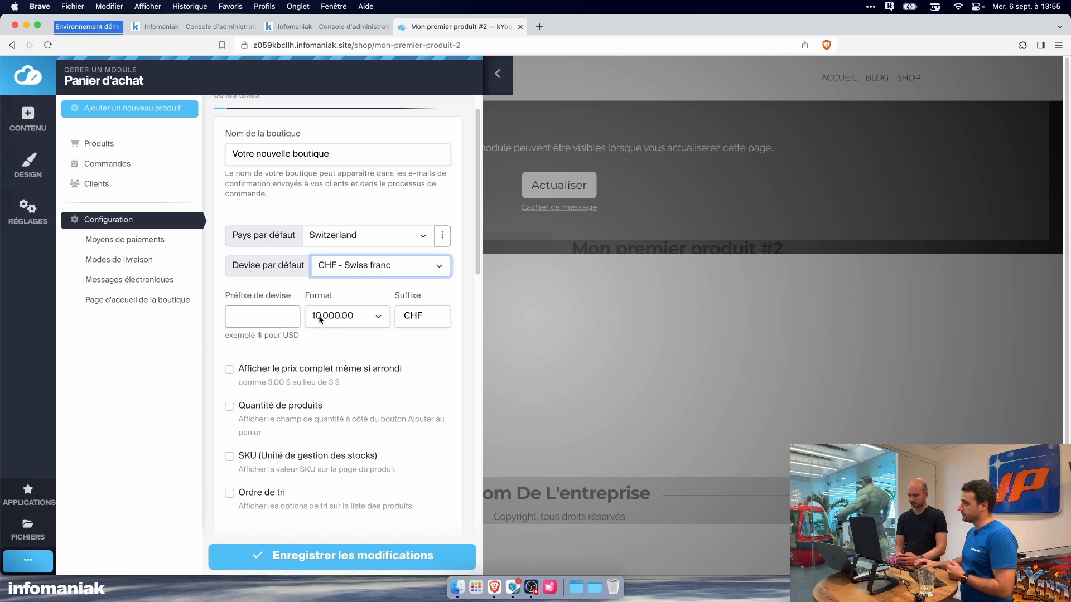
left_click(344, 317)
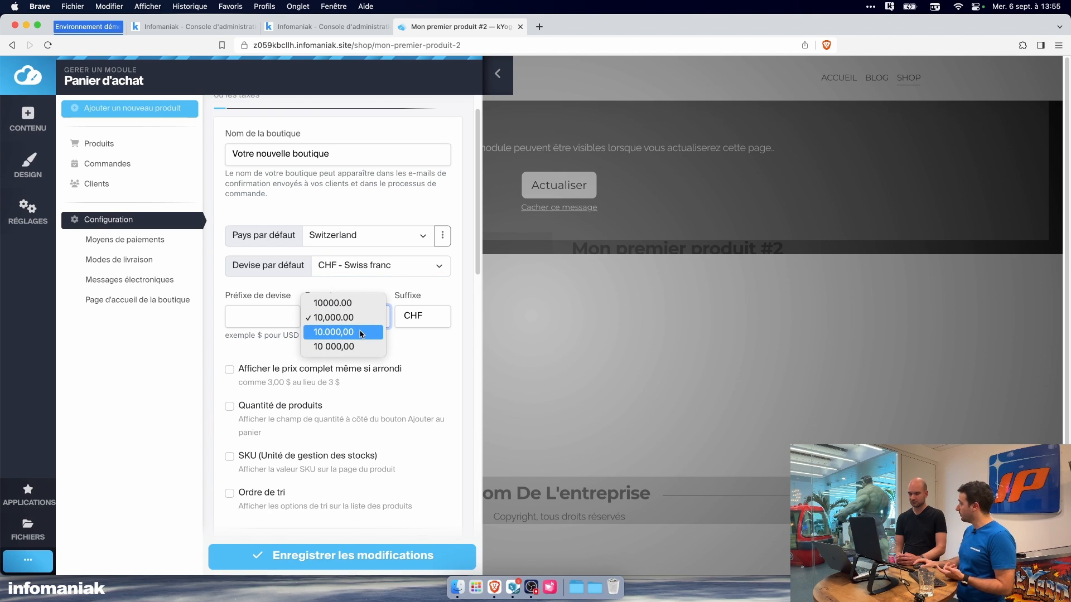
left_click(419, 353)
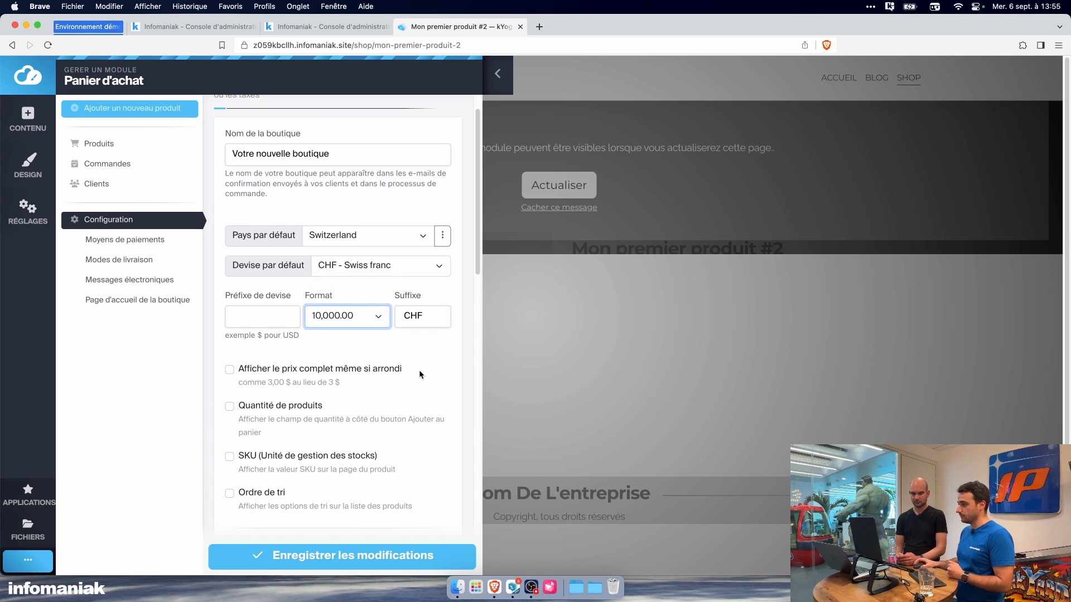
Step: Examine the shop configuration's price display, quantity, SKU, sorting, weight, thumbnail and catalogue mode options
scroll(420, 369, "down", 3)
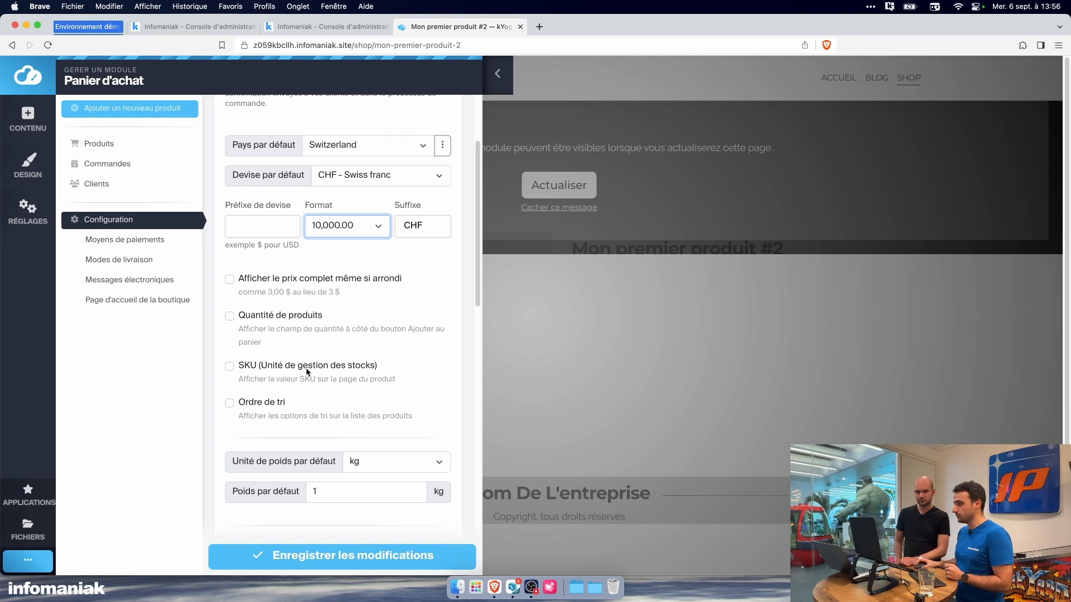
scroll(307, 371, "down", 2)
scroll(307, 372, "down", 1)
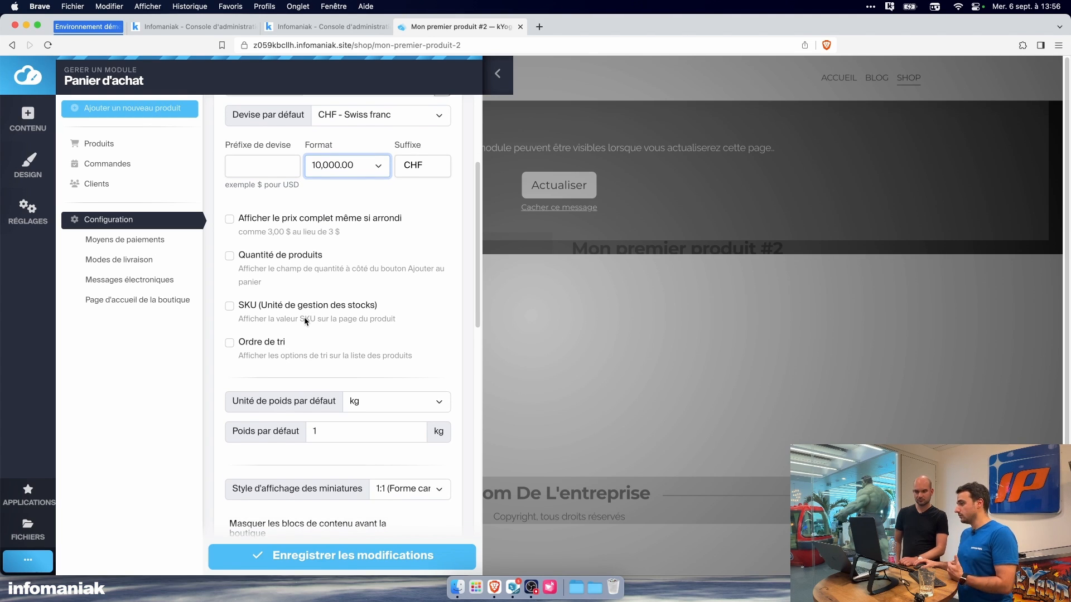
scroll(308, 320, "down", 4)
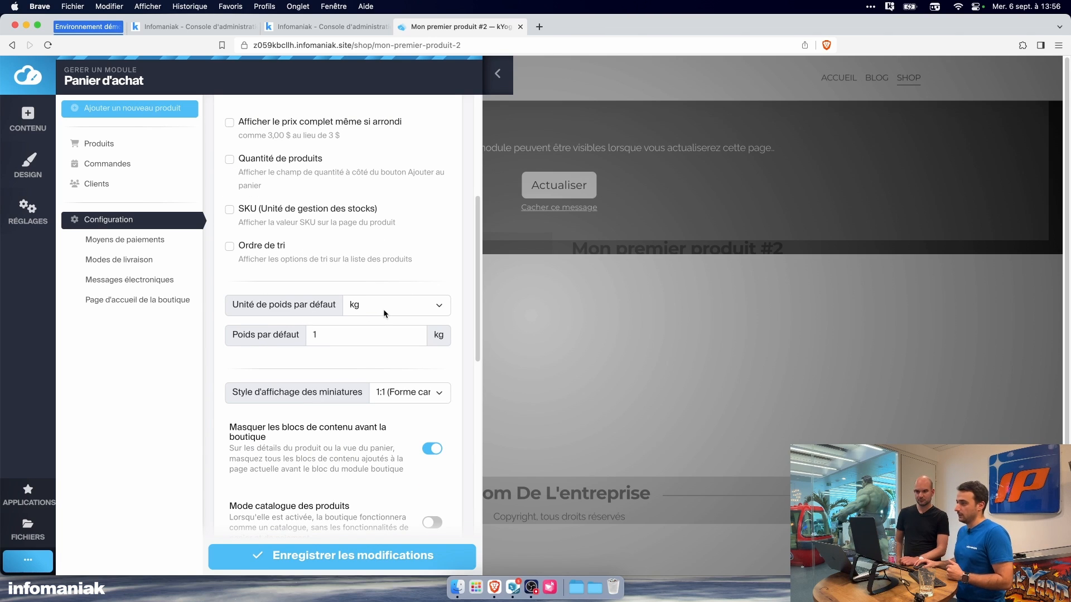
scroll(387, 313, "down", 3)
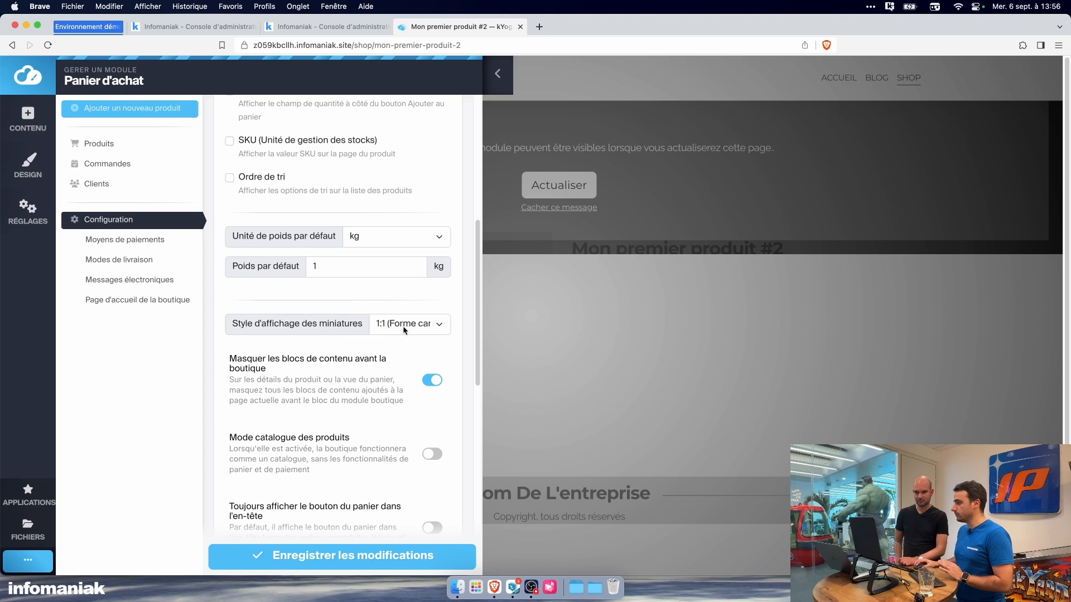
scroll(401, 366, "down", 1)
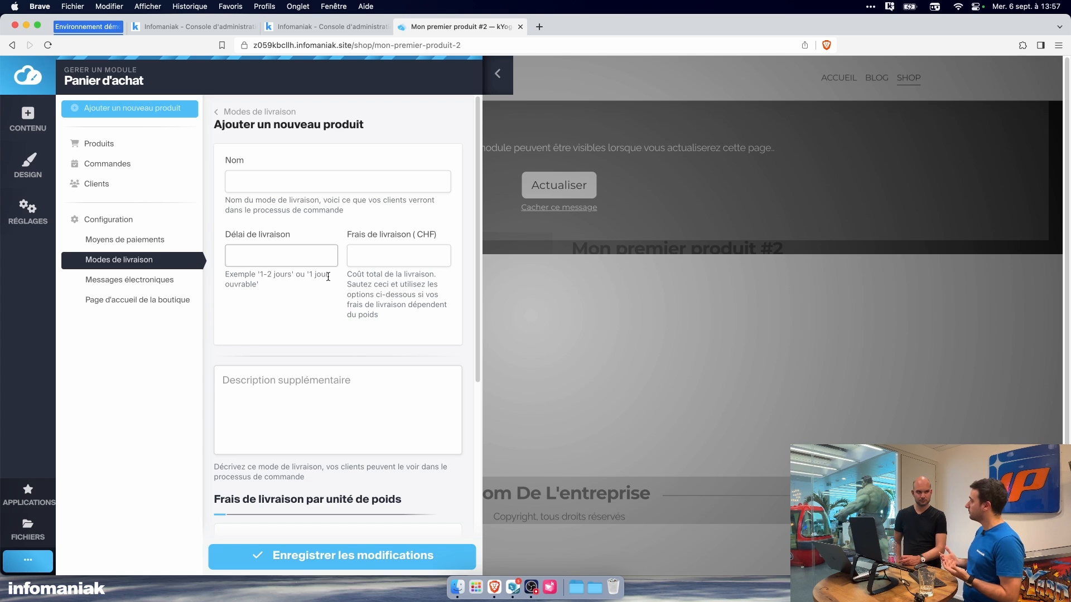
Step: Examine the new delivery method's name, delivery time, fee, description, weight-based cost and country limit fields
left_click(313, 186)
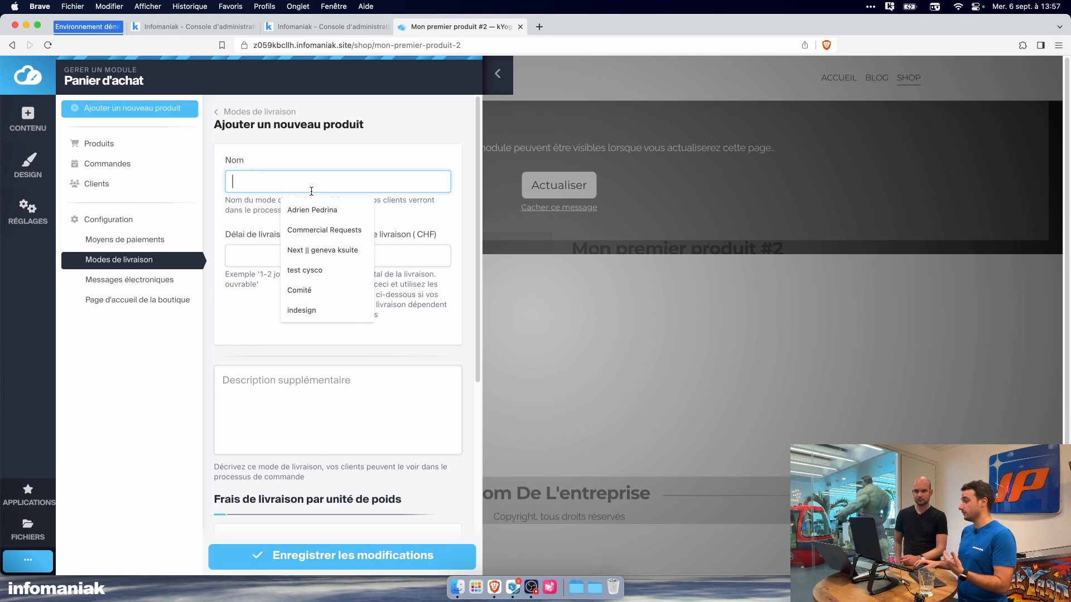
left_click(261, 258)
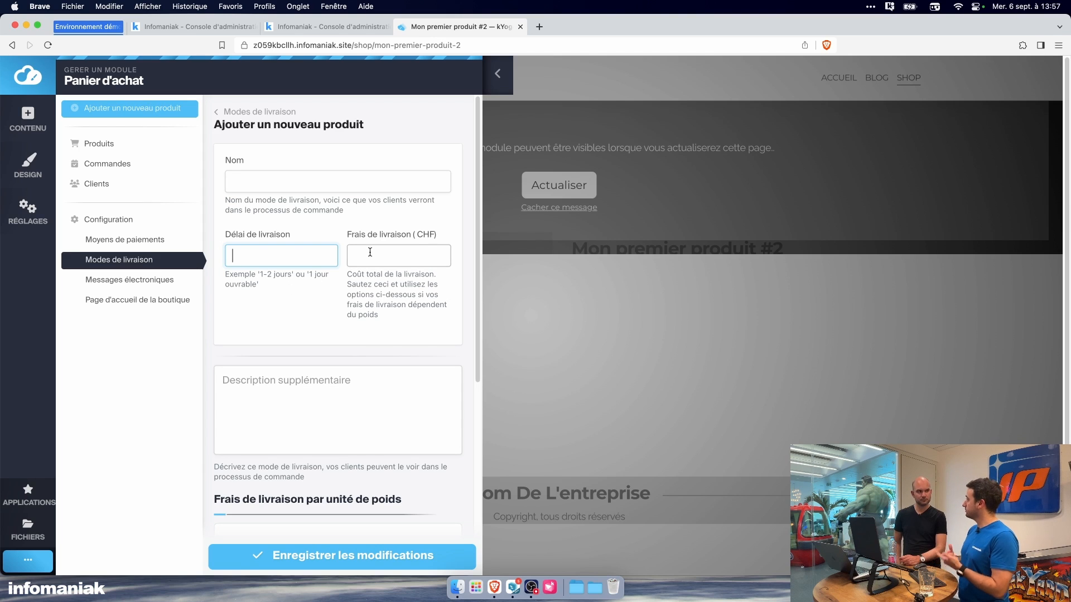
scroll(370, 401, "down", 5)
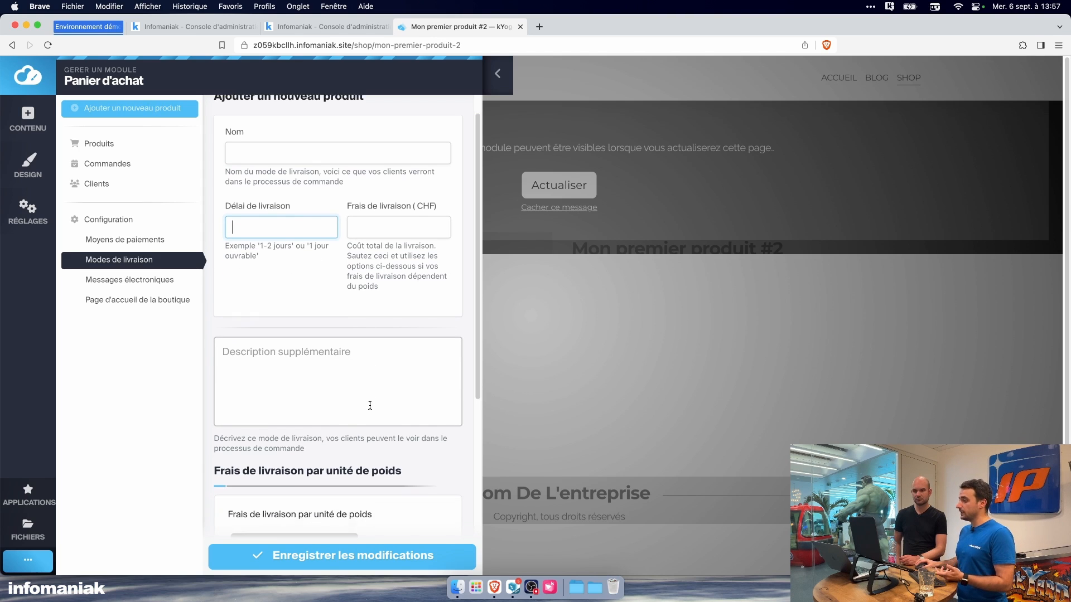
scroll(374, 390, "down", 3)
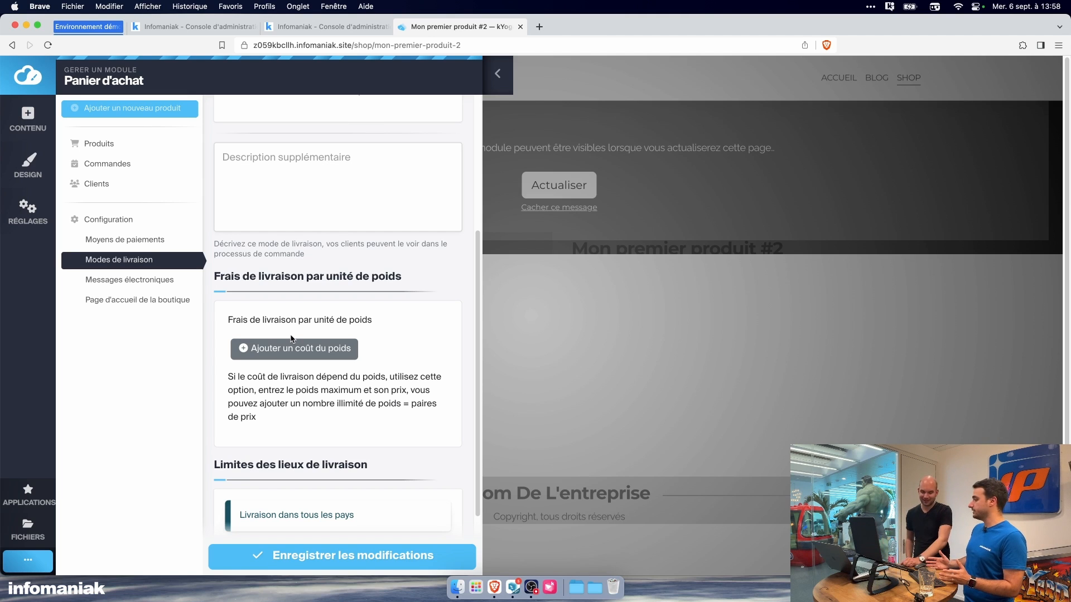
scroll(314, 419, "down", 3)
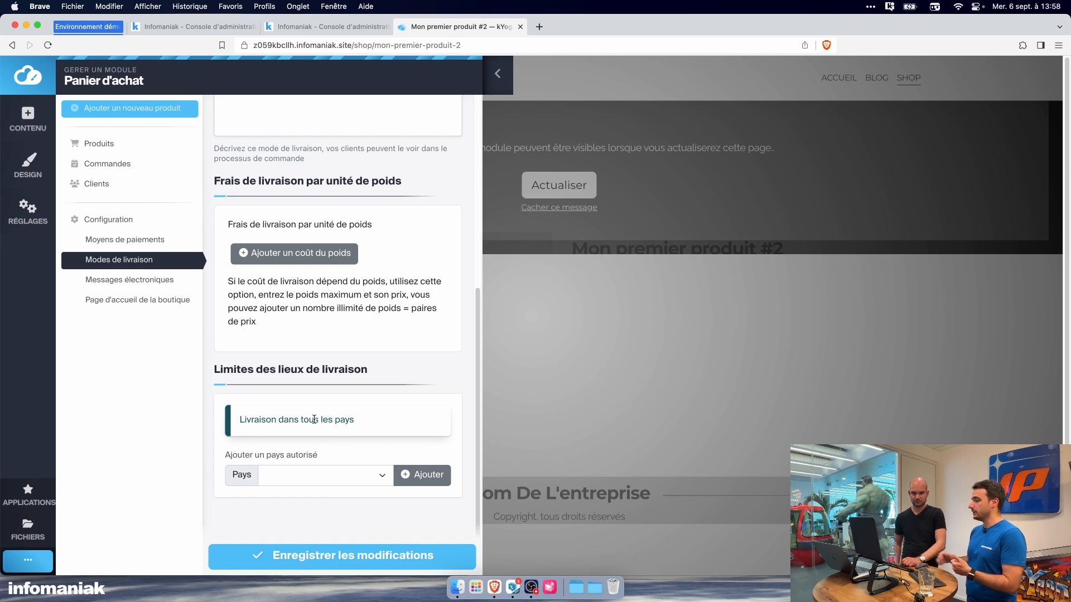
Step: Examine the new-order customer e-mail template's recipients, subject tags such as {OrderId}, and message content with {Firstname} and delivery tags
left_click(152, 282)
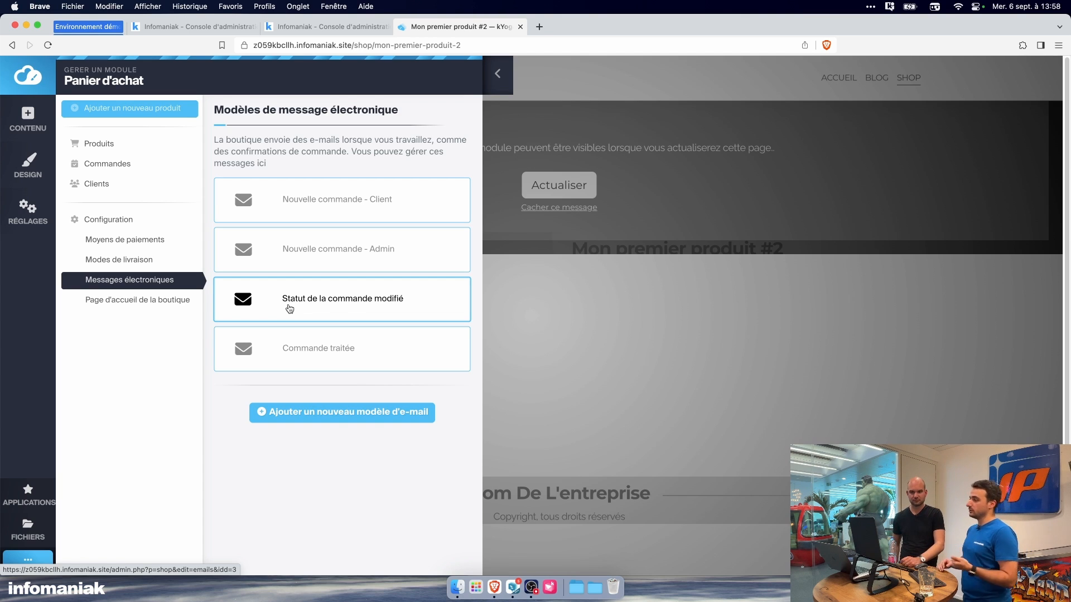
left_click(344, 218)
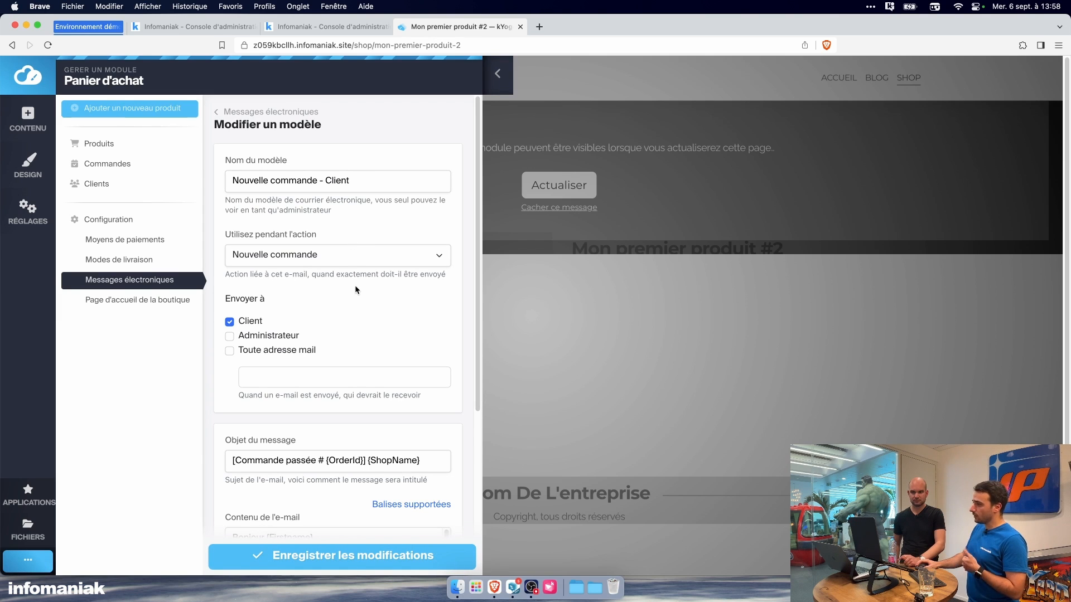
scroll(355, 285, "down", 3)
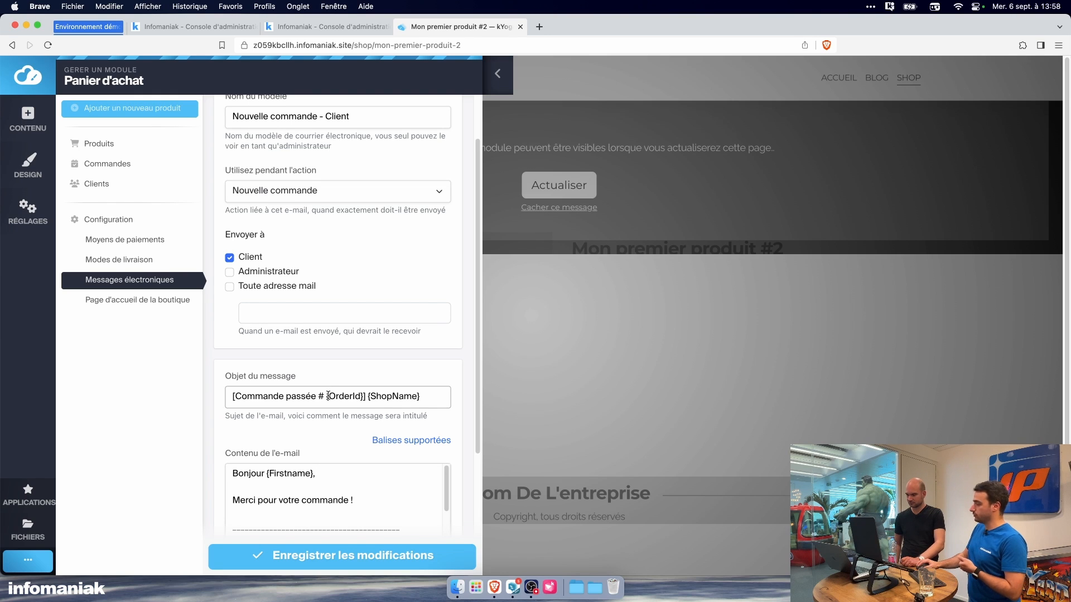
double_click(329, 396)
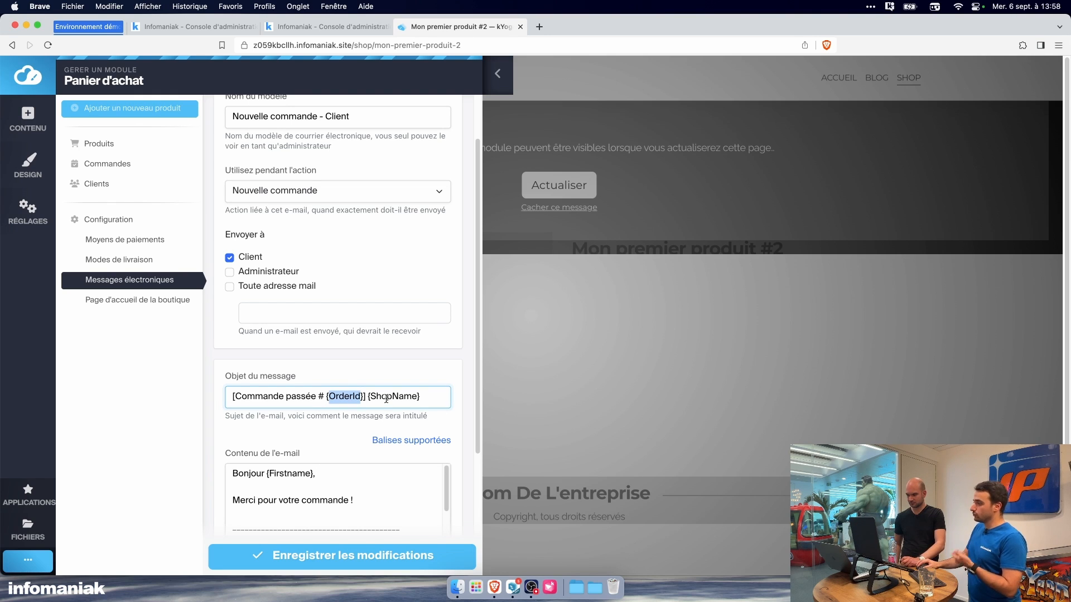
scroll(331, 447, "down", 8)
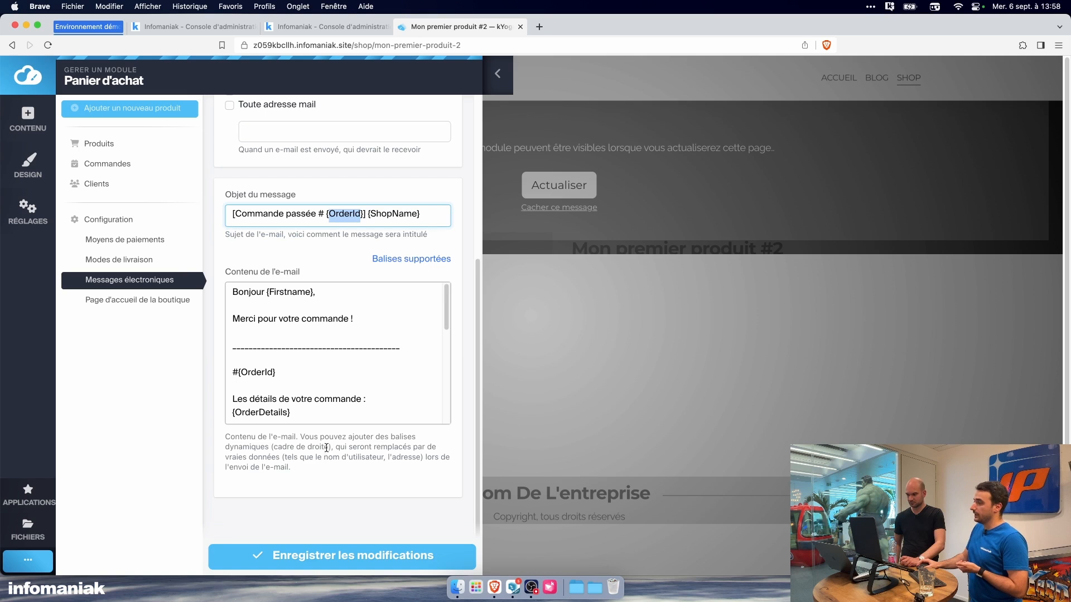
left_click(319, 318)
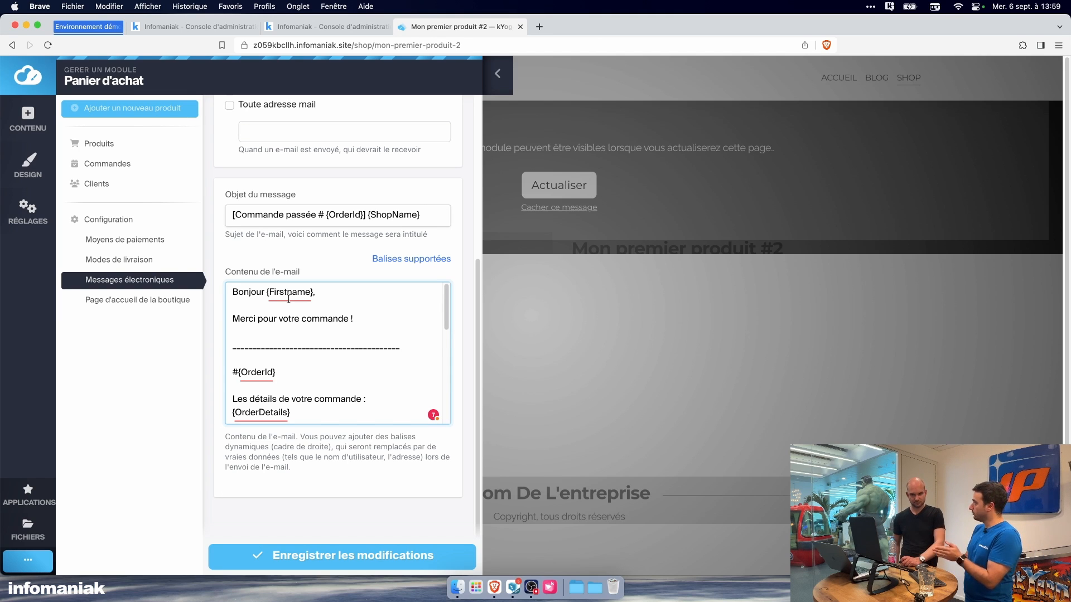
double_click(290, 292)
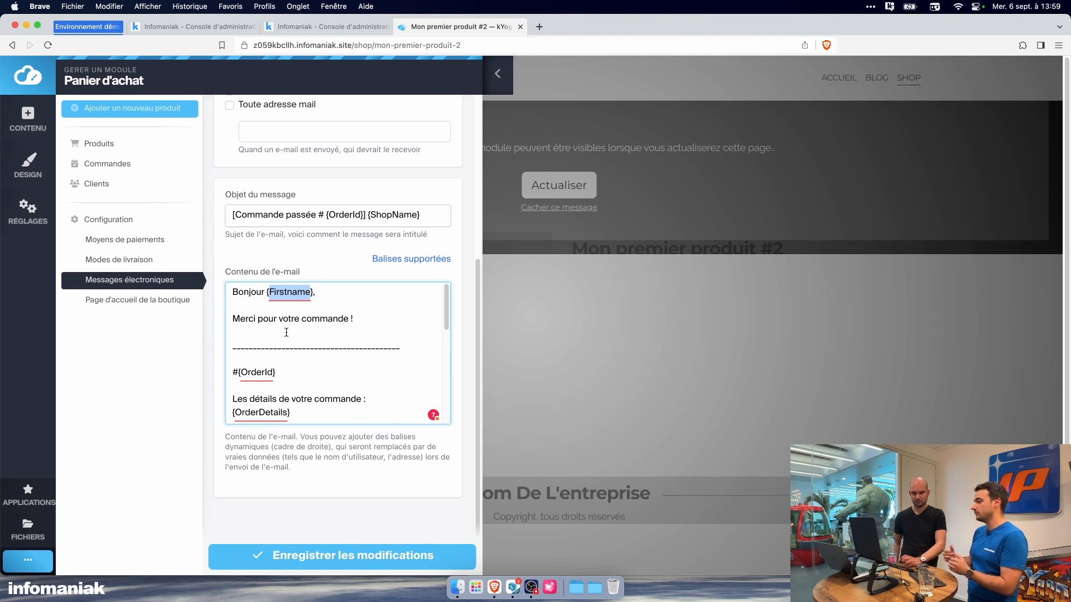
scroll(286, 332, "down", 3)
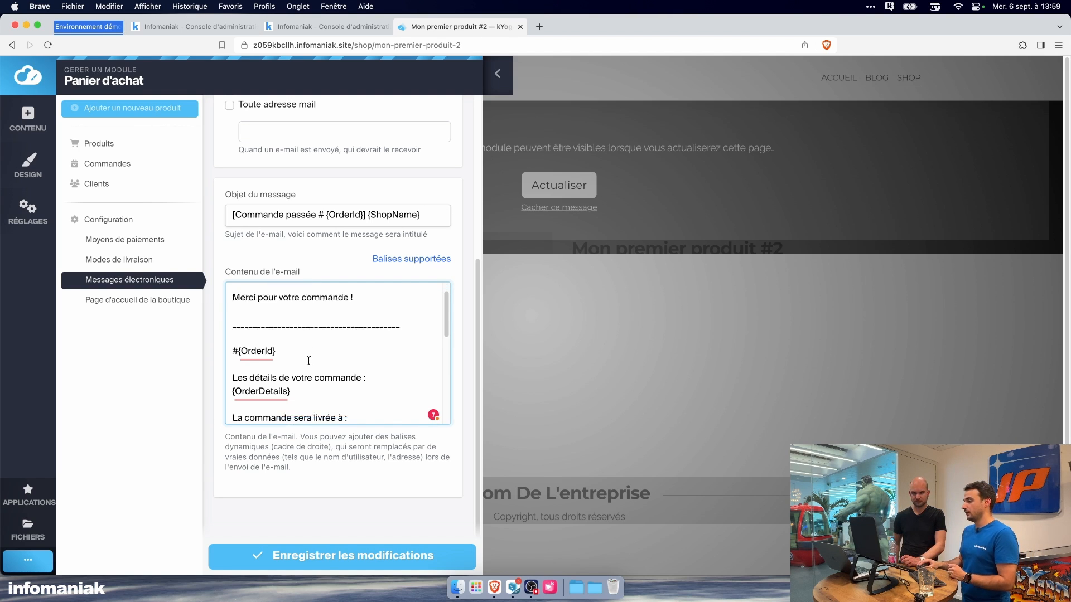
Step: Review the list of order e-mail templates and the layout options for the shop's home page
left_click(130, 281)
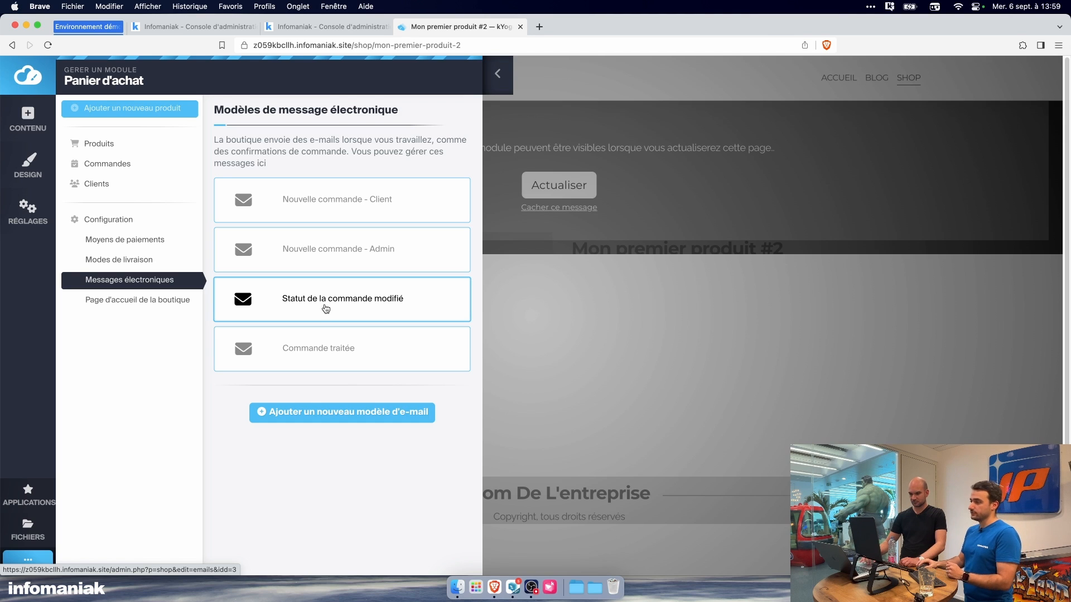
left_click(178, 302)
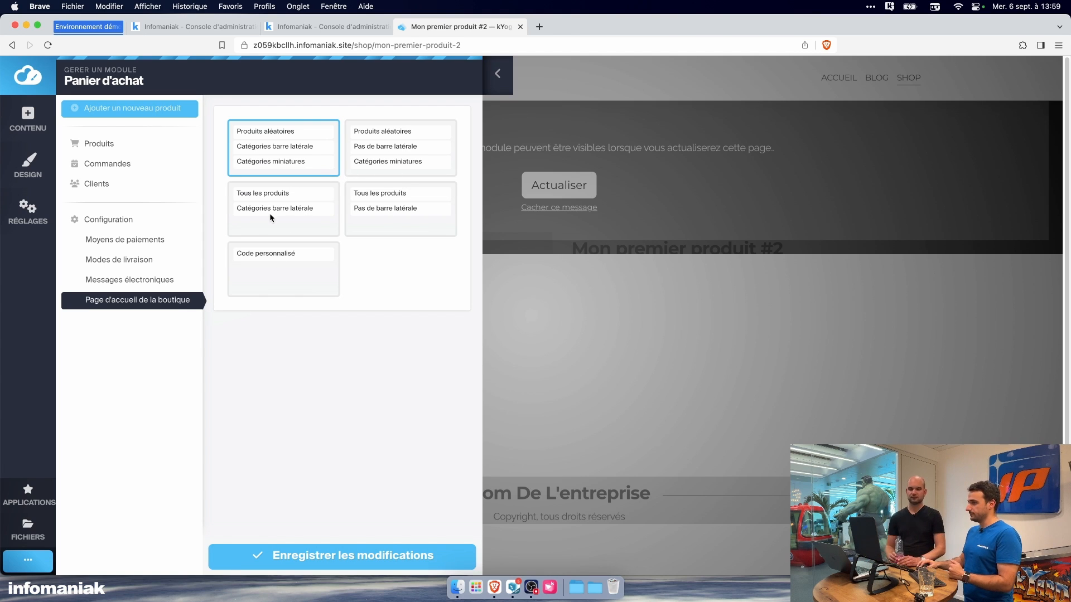
left_click(165, 225)
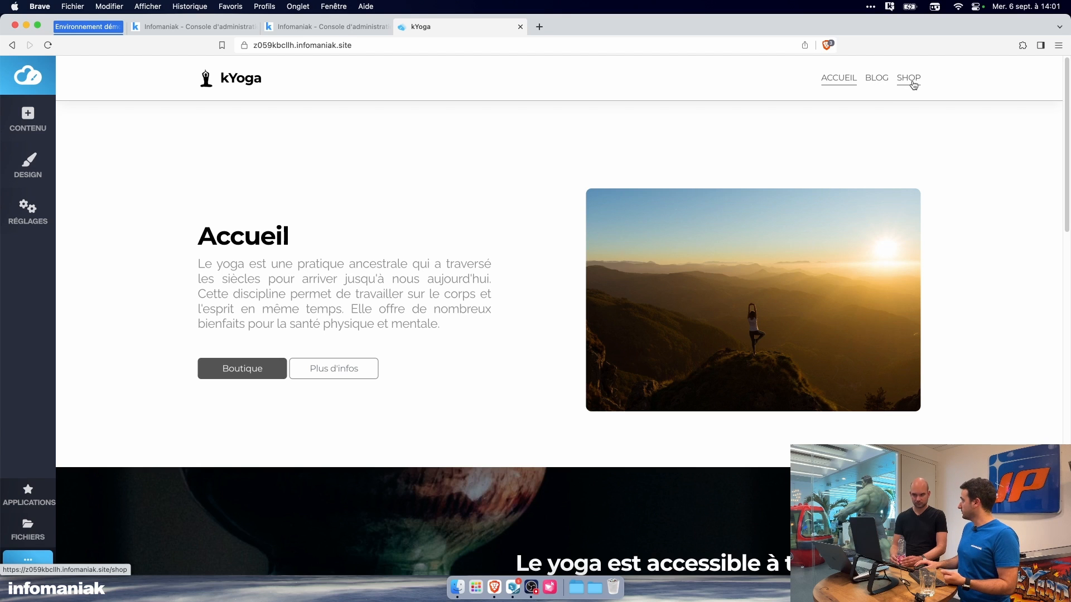
Step: Try to add the Calendly integration to the home page
left_click(82, 144)
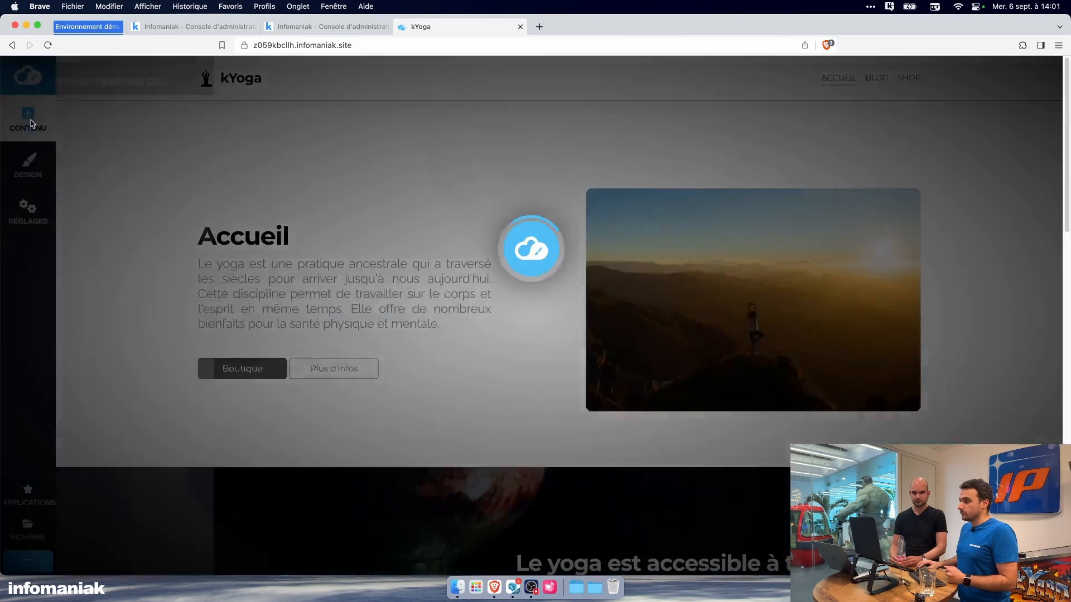
left_click(95, 349)
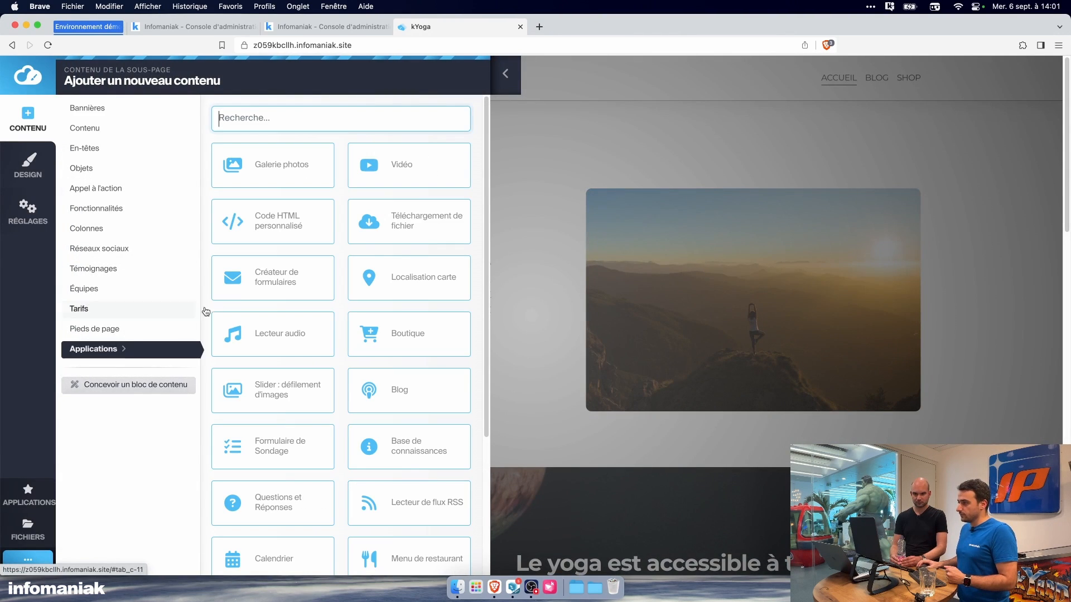
scroll(330, 342, "down", 5)
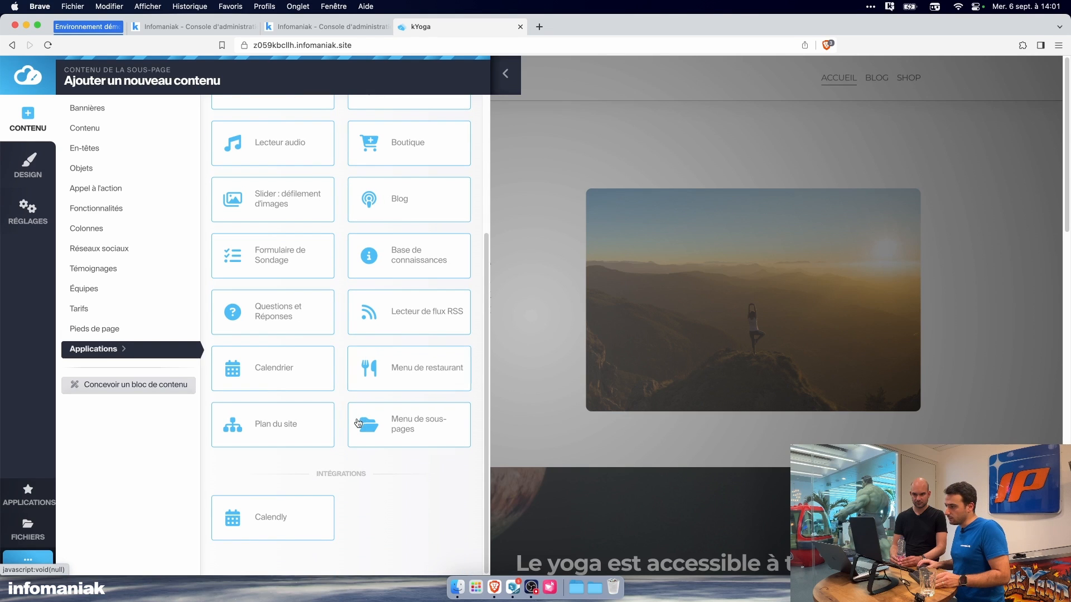
left_click(297, 518)
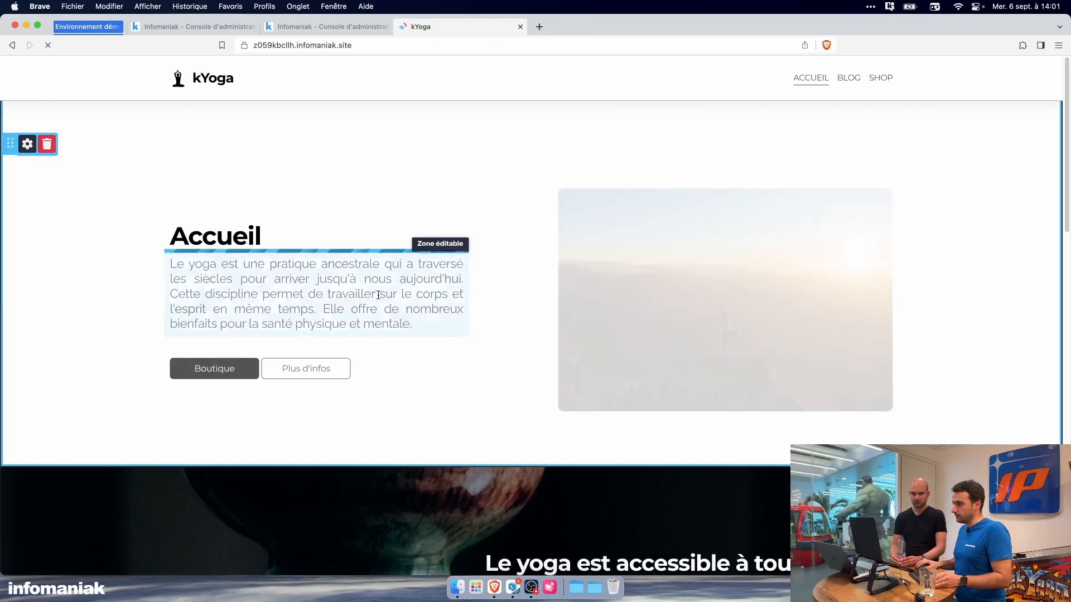
Step: Insert the Calendly integration block on the home page and move it below the Google map
left_click(28, 119)
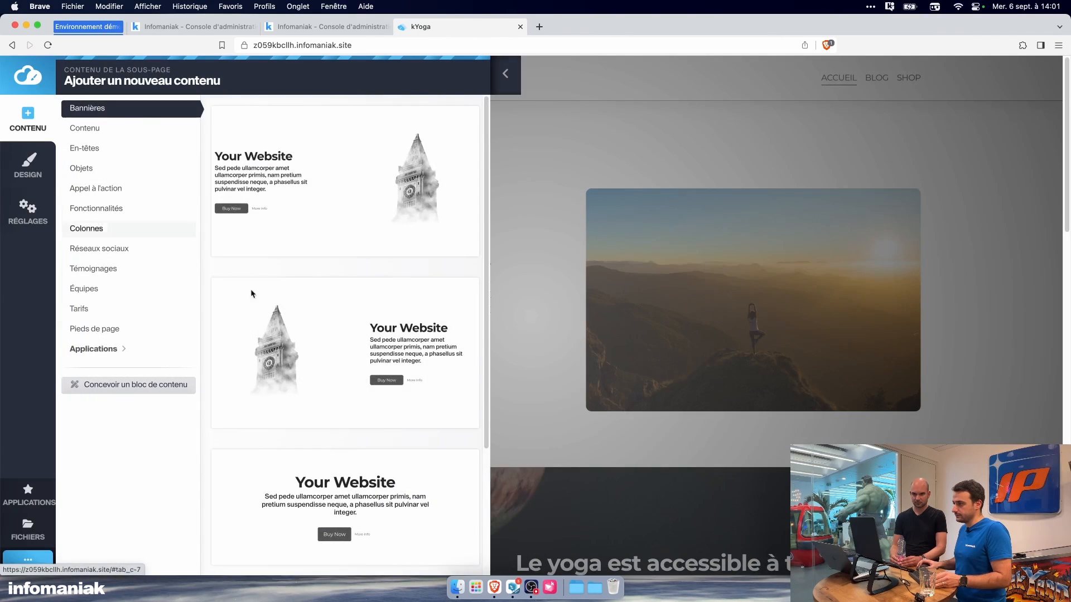
left_click(188, 343)
scroll(267, 424, "down", 5)
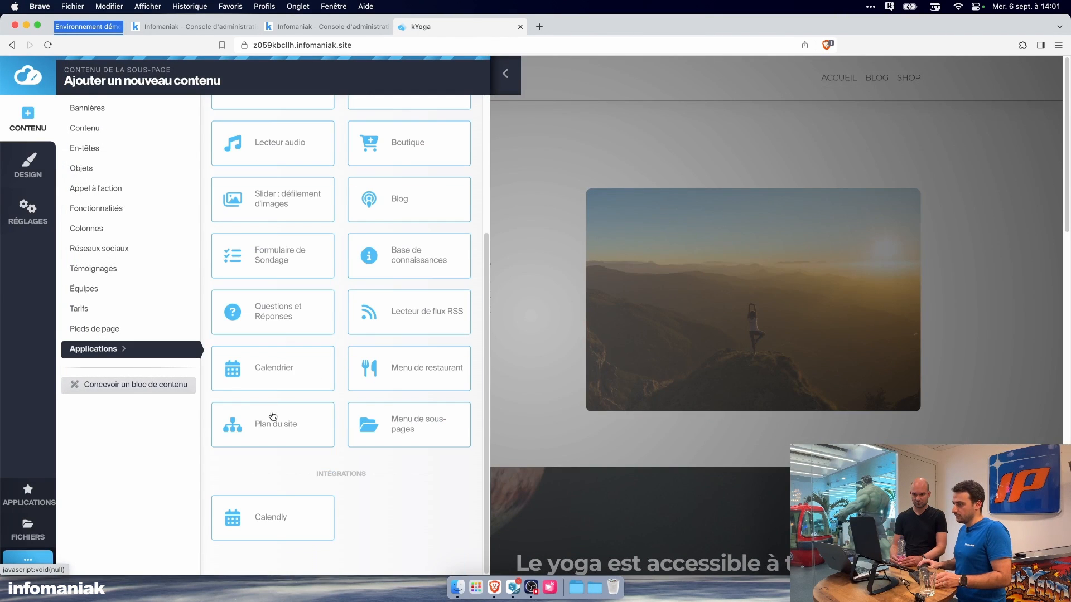
left_click(273, 507)
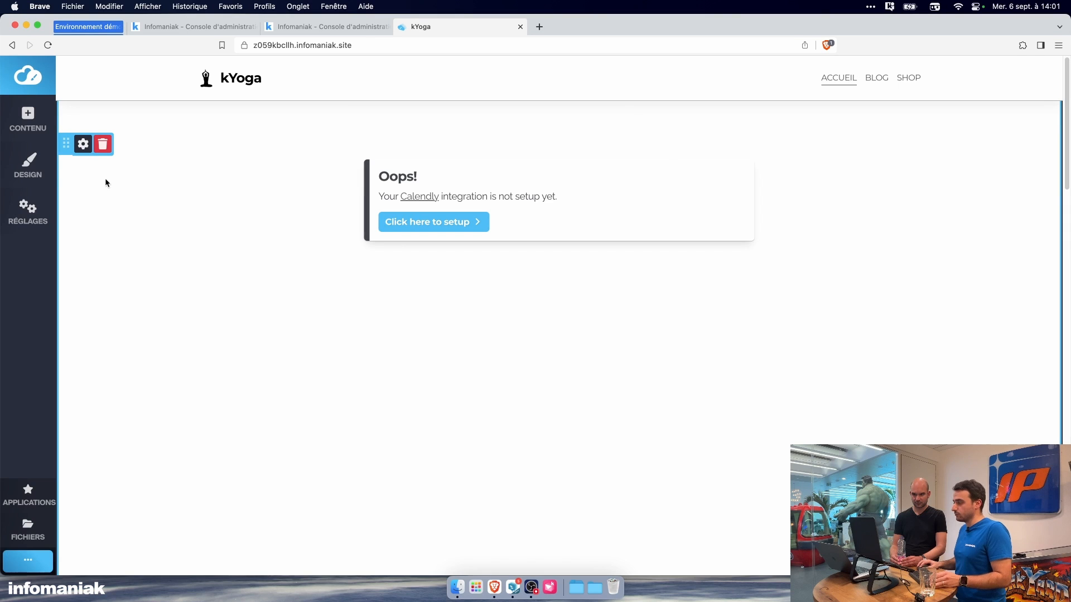
left_click_drag(66, 146, 123, 324)
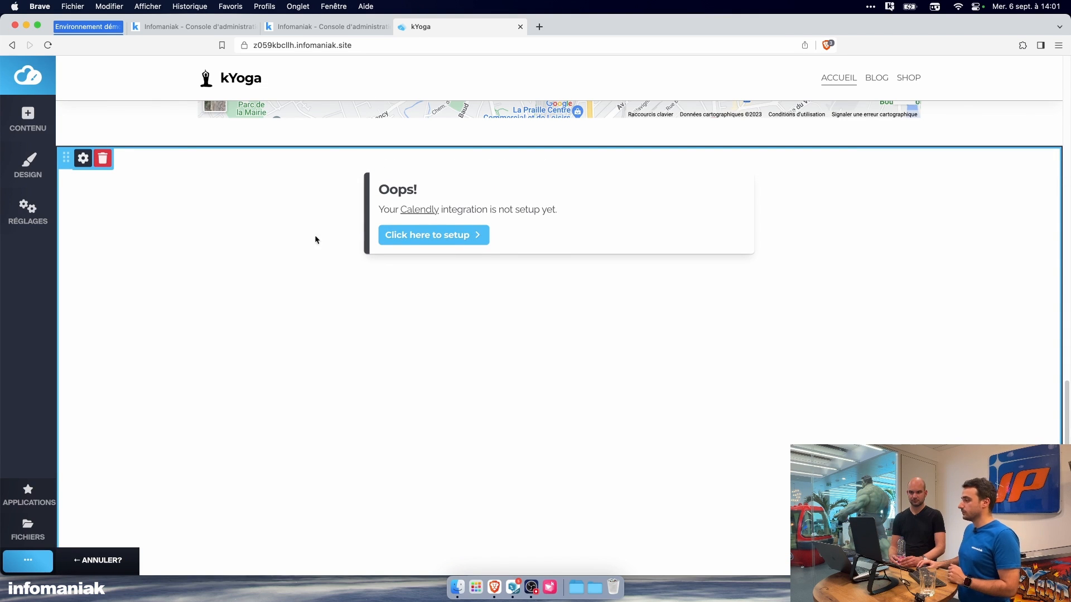
Step: Set up the Calendly block with the identifier kyogawebinaire and save the changes
left_click(424, 234)
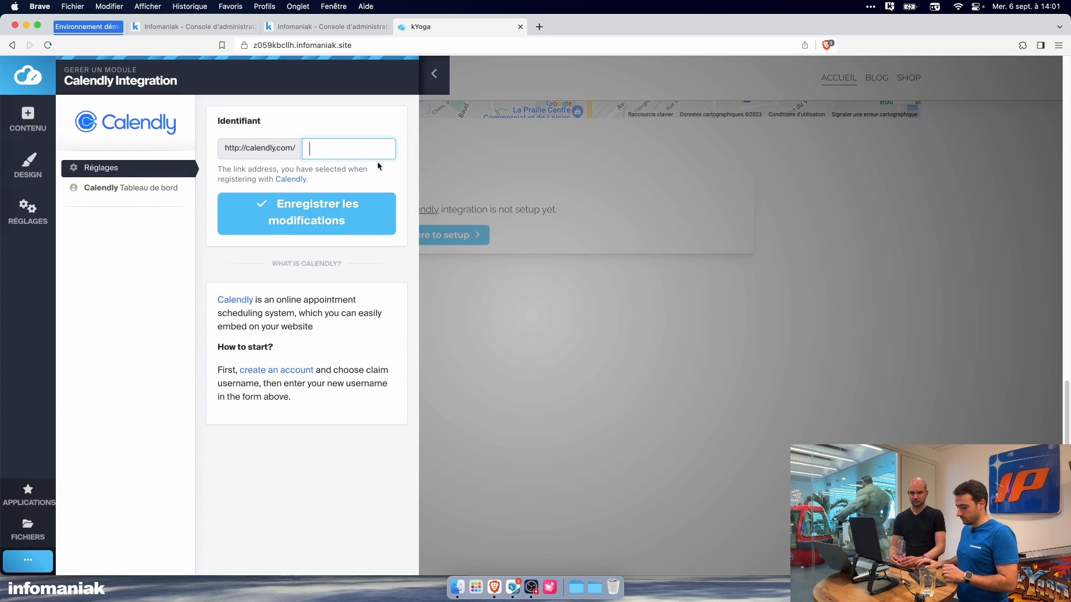
type("kyoga")
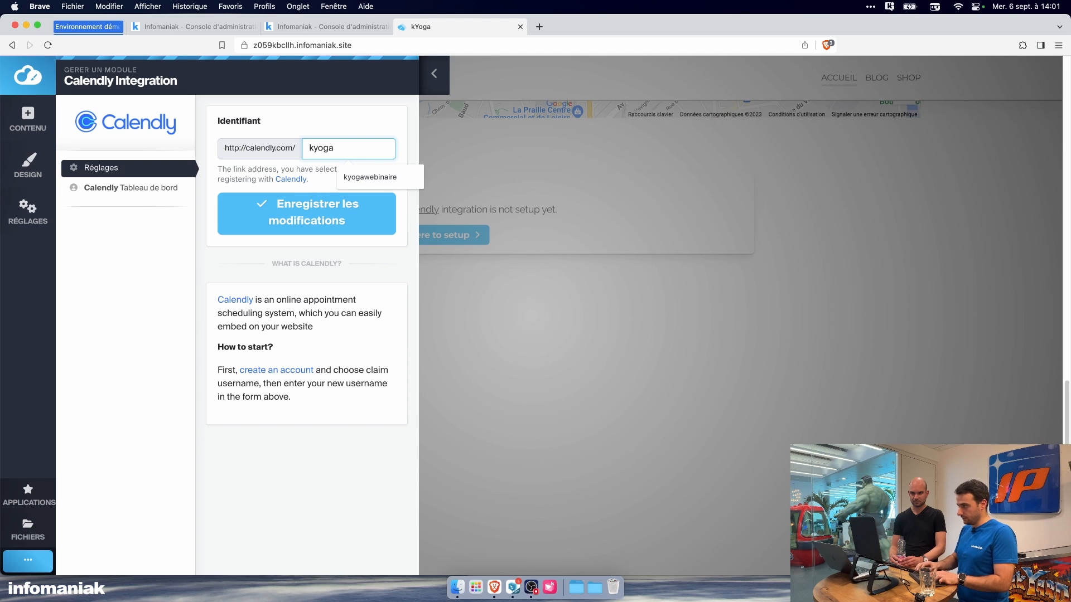
left_click(370, 176)
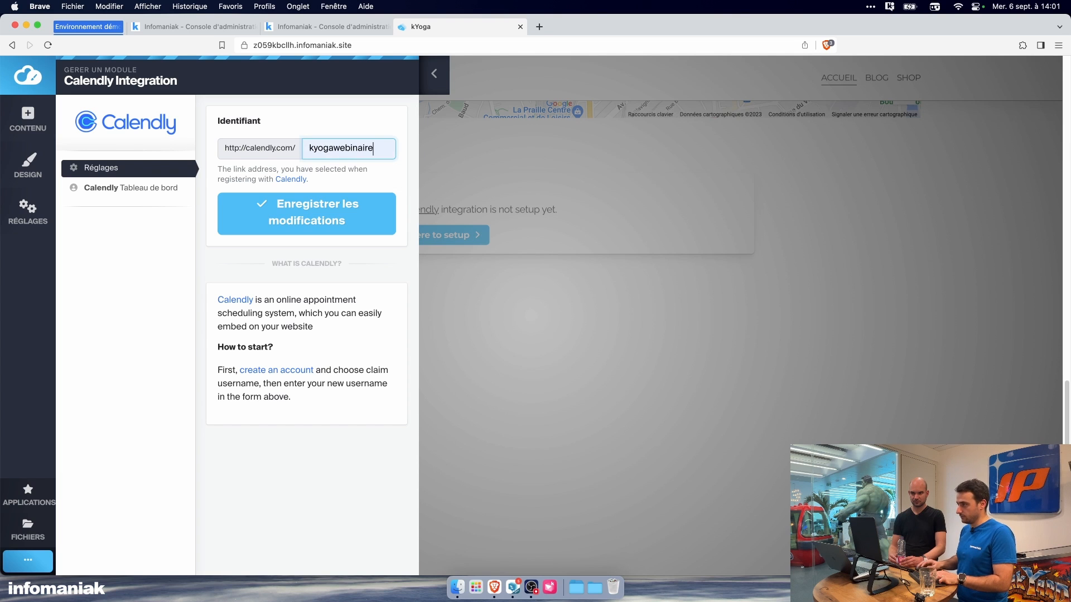
left_click(365, 208)
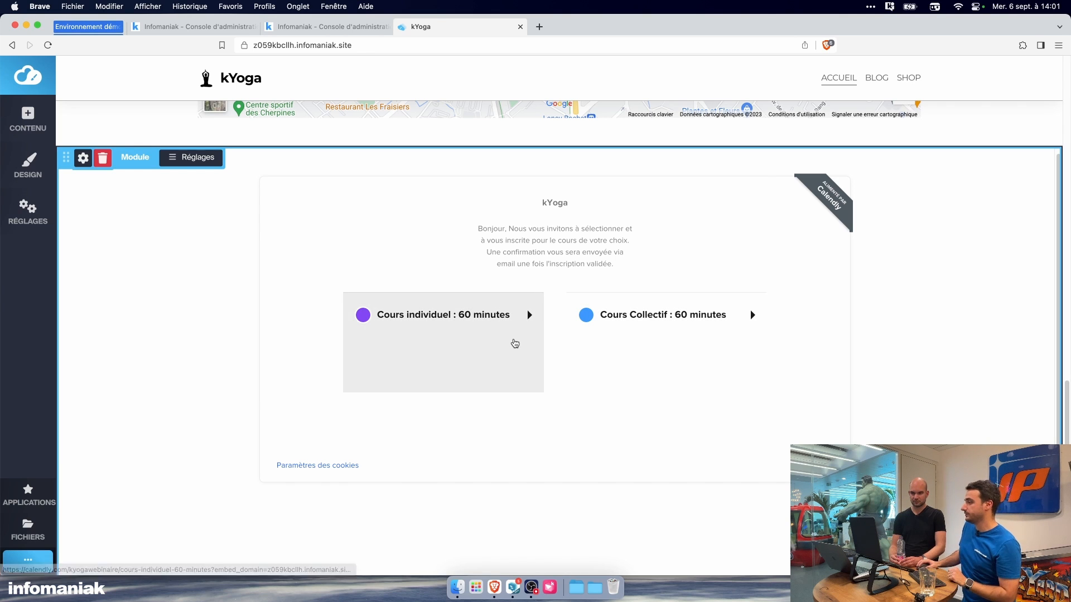
Step: Check the booking calendar of the 60-minute individual course in the Calendly block and return to the course list
left_click(500, 346)
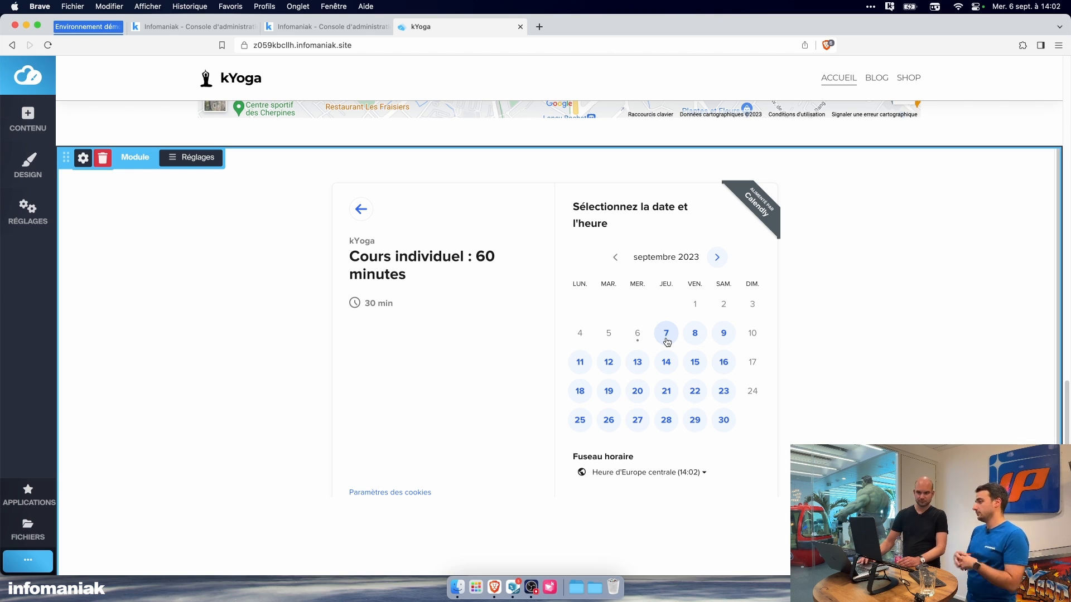
left_click(361, 209)
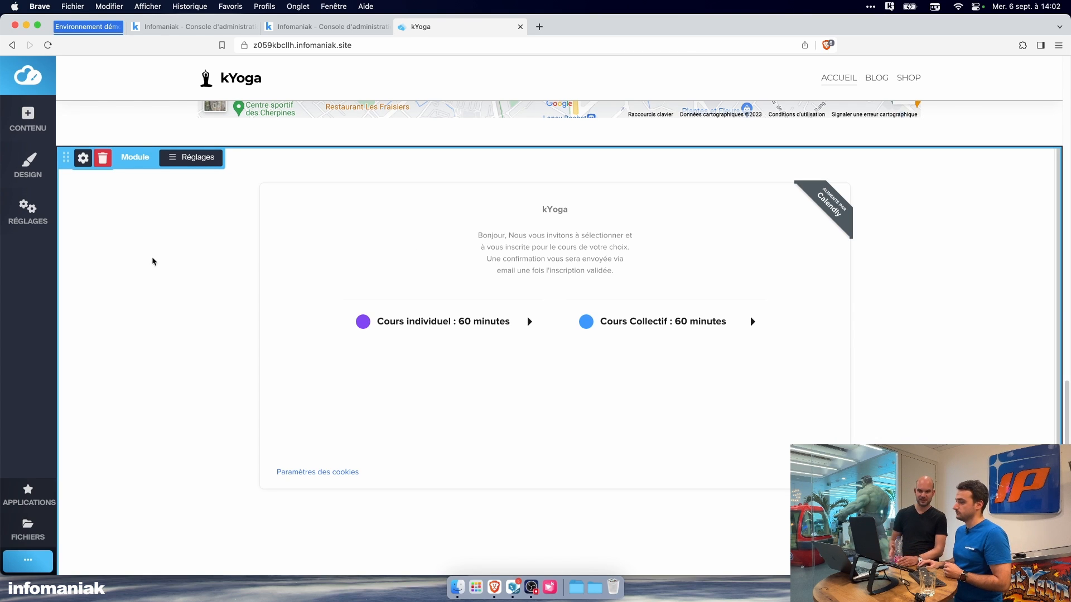
Step: Examine the website-wide SEO and metadata settings for the meta title, description and keywords
left_click(31, 214)
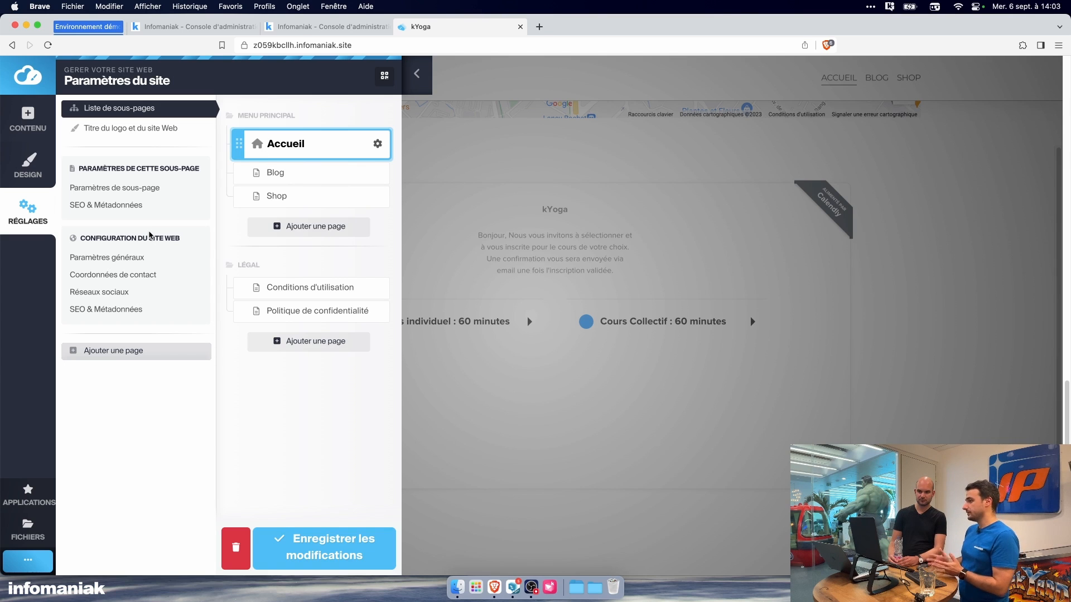
left_click(137, 310)
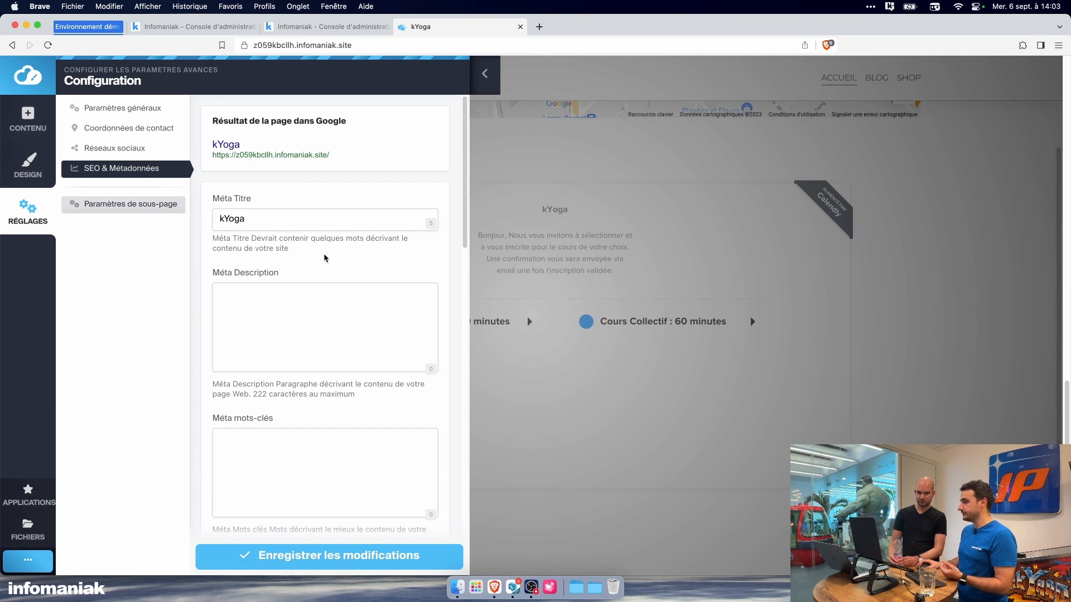
scroll(325, 258, "down", 1)
scroll(325, 258, "down", 3)
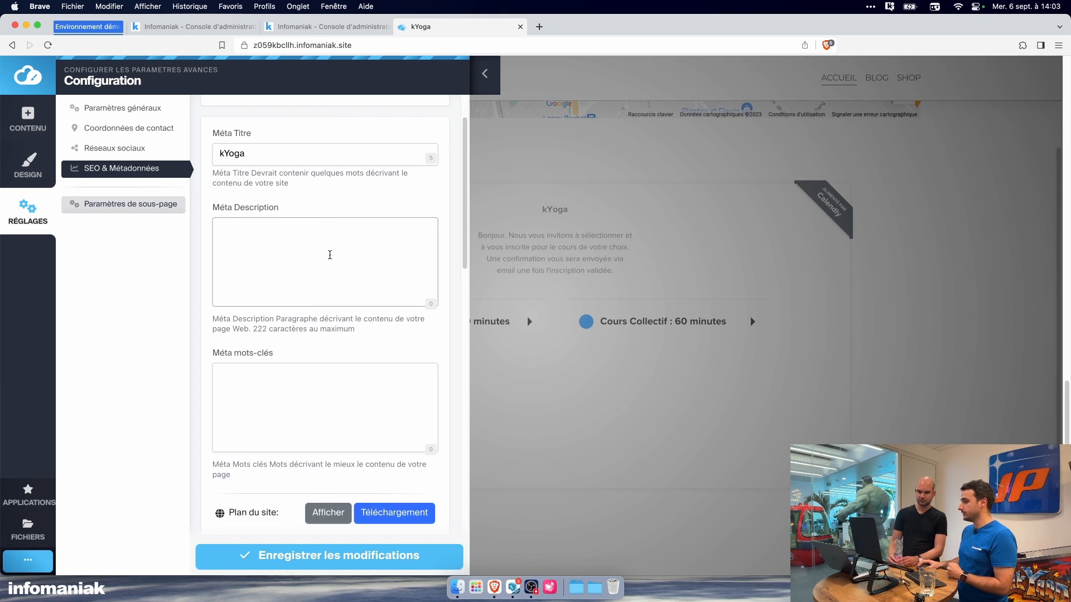
left_click(329, 255)
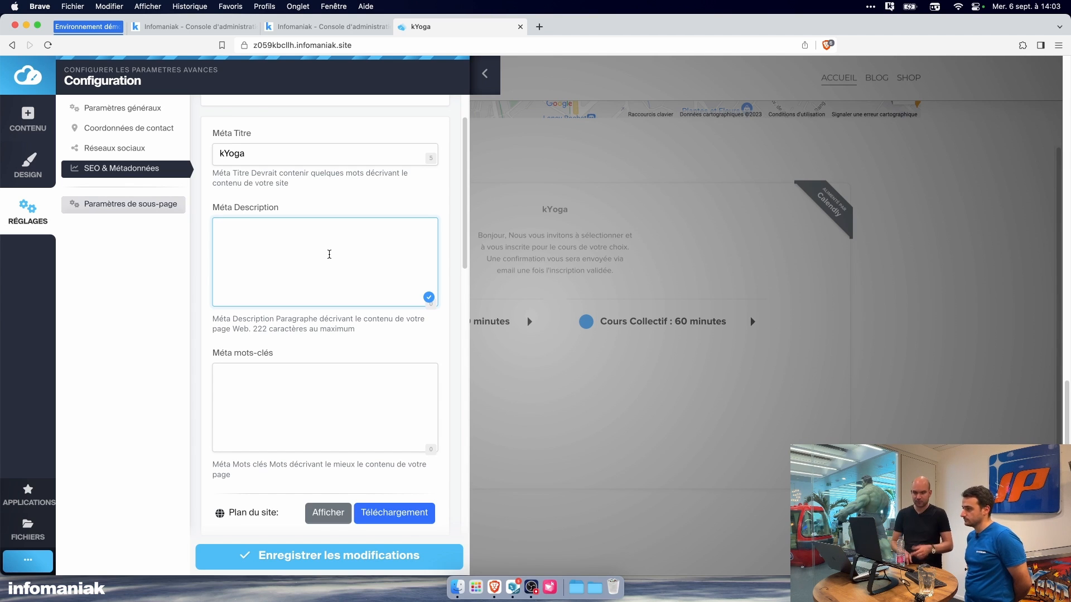
scroll(329, 254, "down", 2)
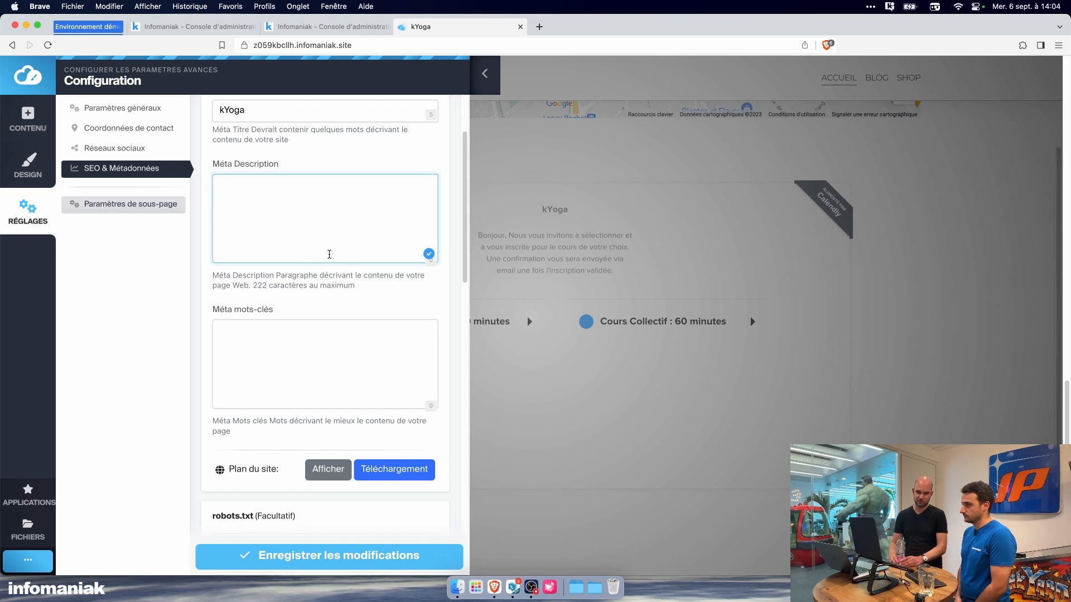
Step: Examine the sitemap, robots.txt, URL redirection and custom code options in the website's SEO settings
scroll(329, 255, "down", 5)
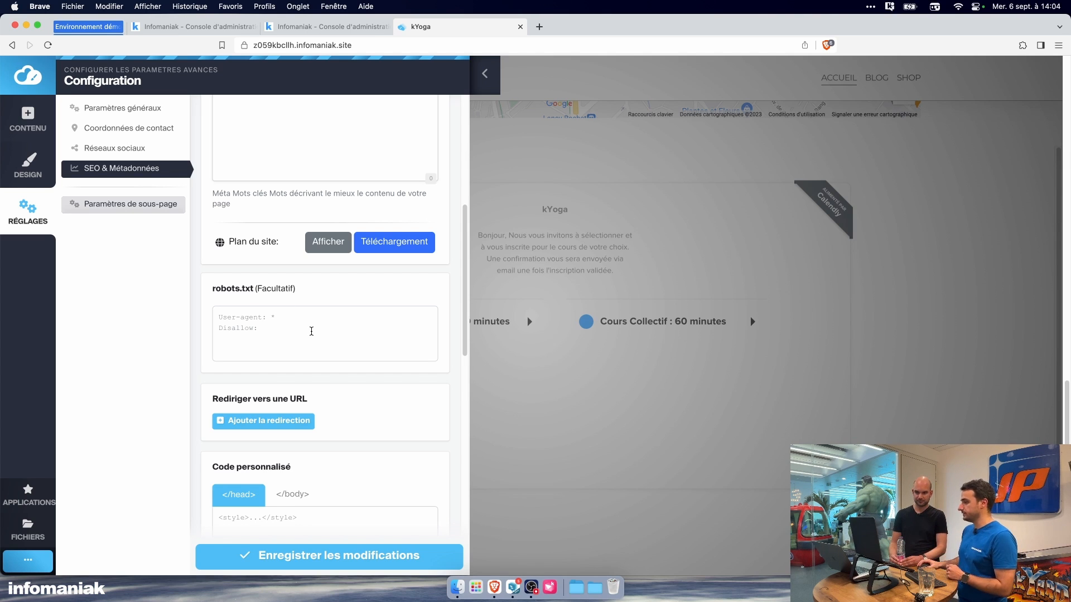
scroll(311, 331, "down", 3)
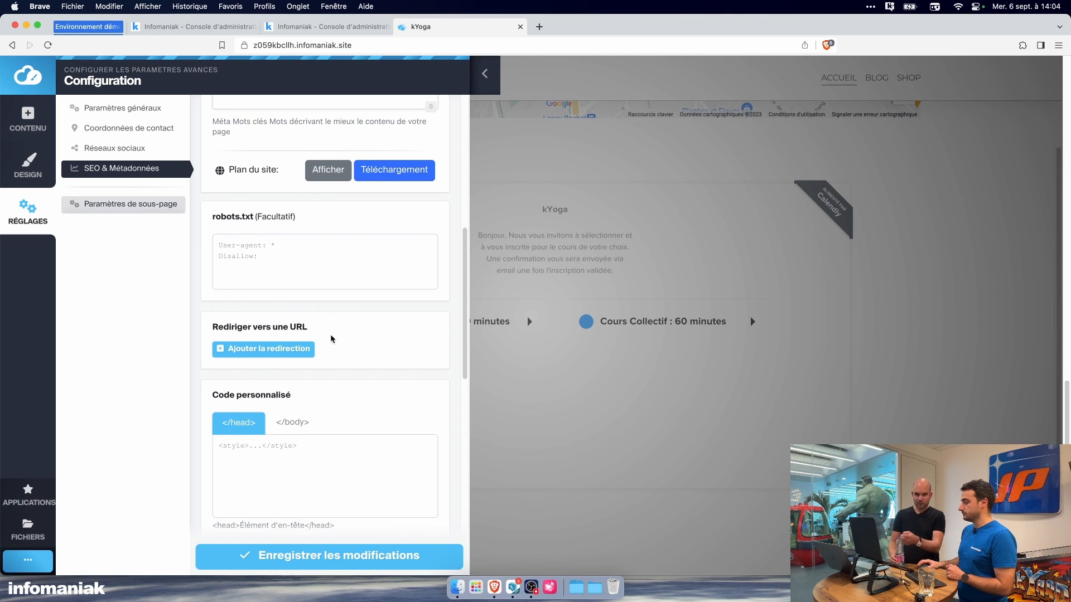
scroll(332, 338, "down", 1)
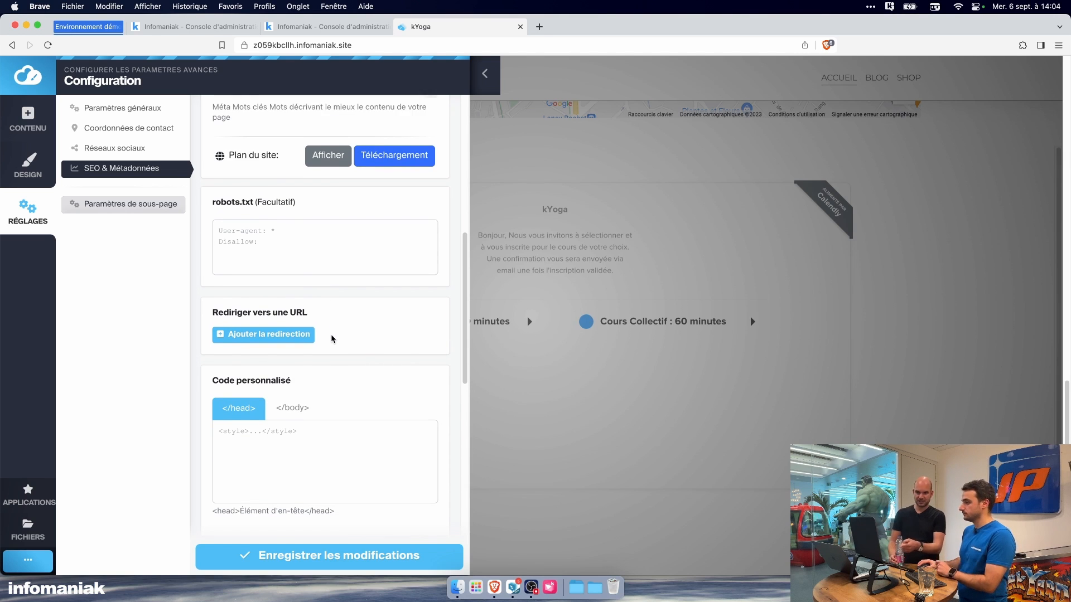
scroll(332, 339, "down", 1)
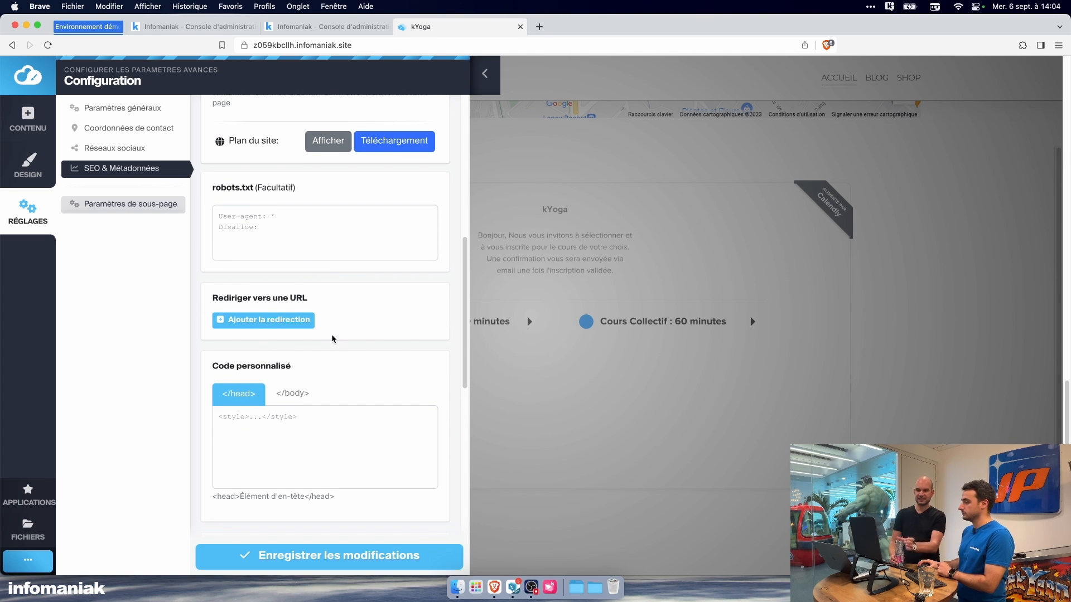
scroll(332, 338, "down", 3)
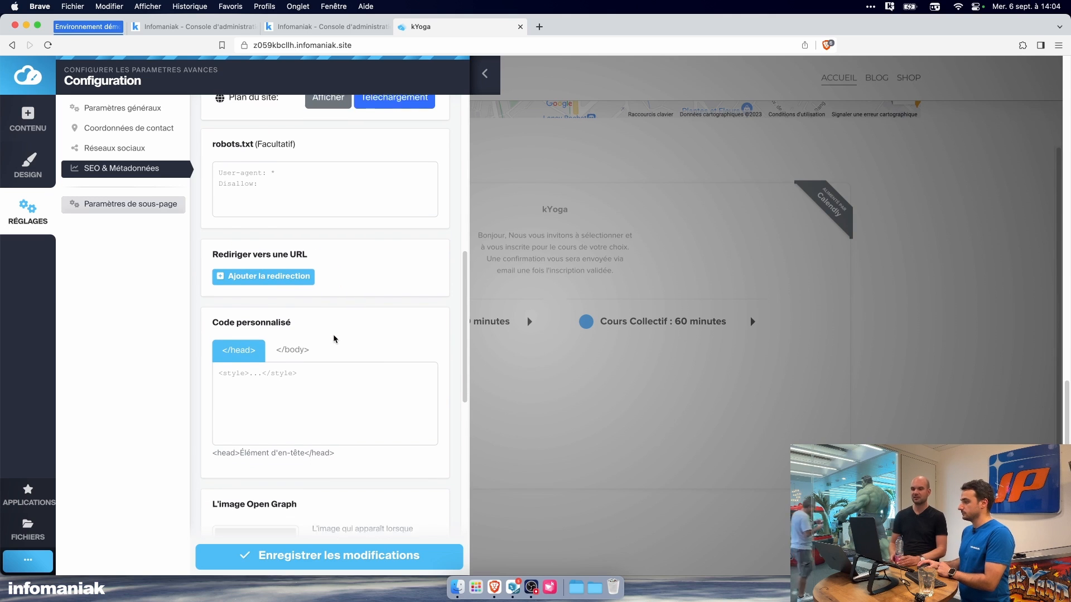
Step: Examine the Open Graph image, Google Analytics, Google Tag Manager and Facebook pixel options in the website's SEO settings
scroll(349, 357, "down", 8)
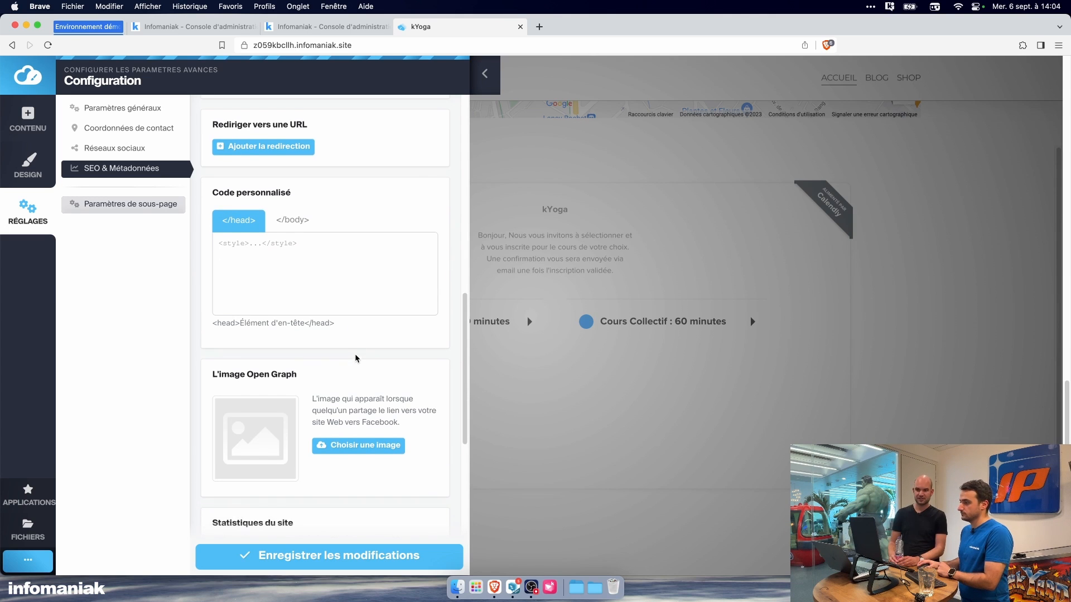
scroll(356, 358, "down", 3)
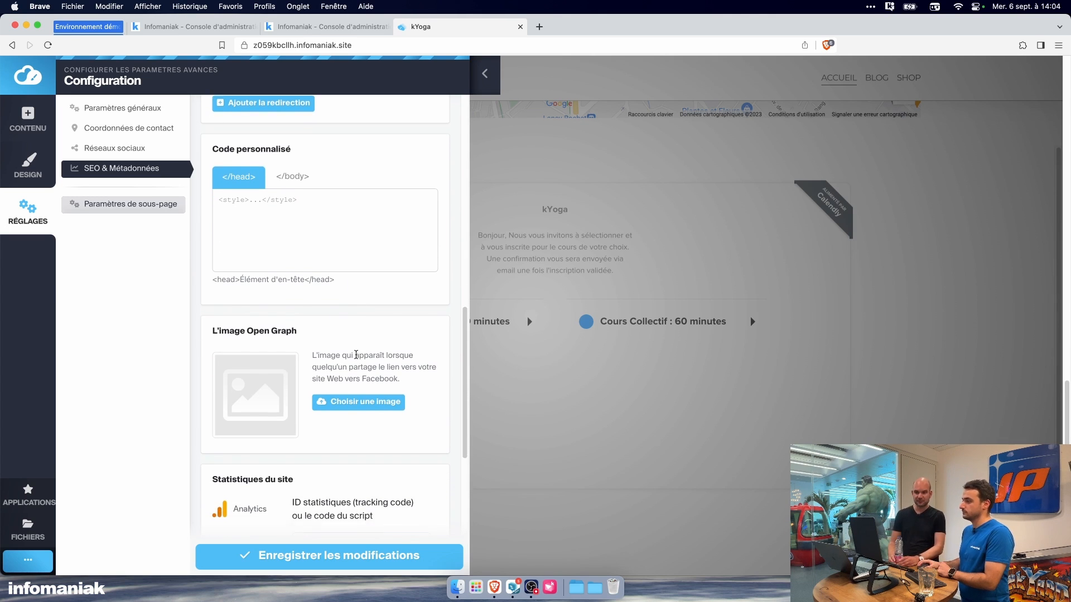
scroll(355, 355, "down", 3)
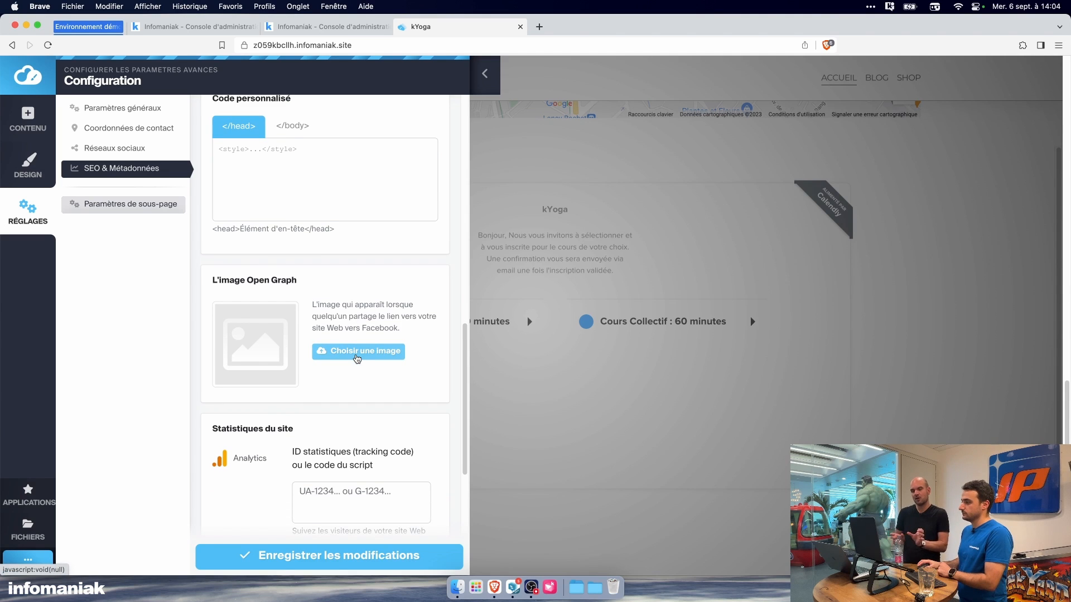
scroll(357, 358, "down", 3)
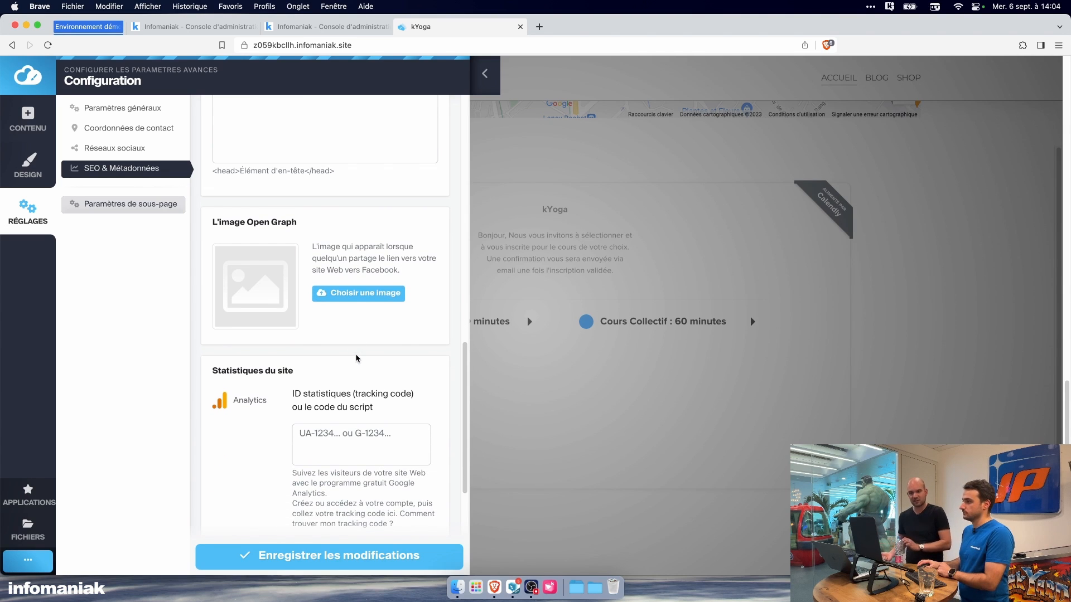
scroll(357, 358, "down", 3)
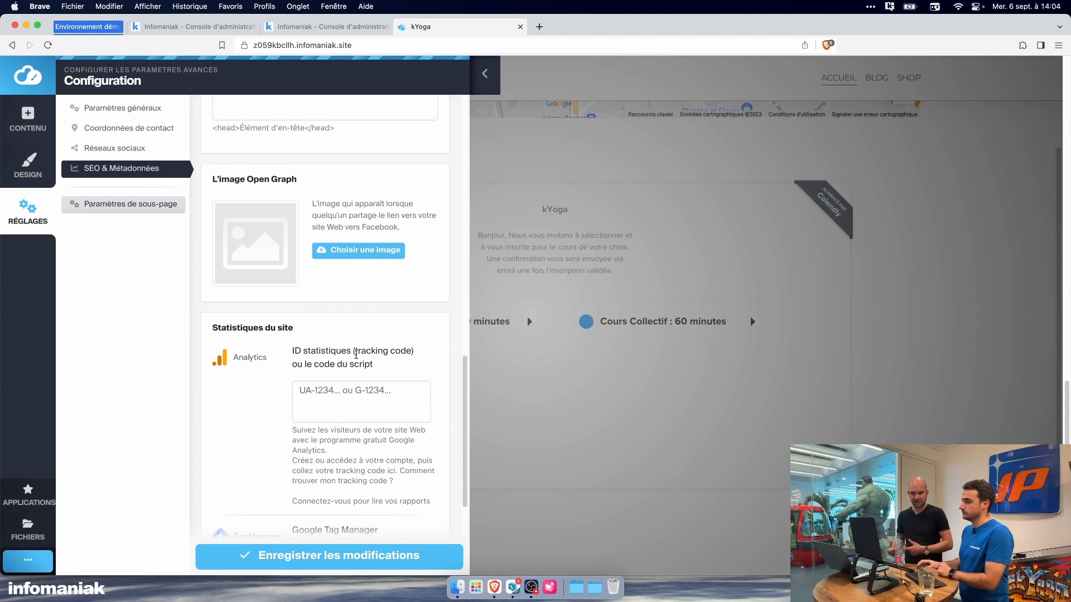
scroll(355, 355, "down", 3)
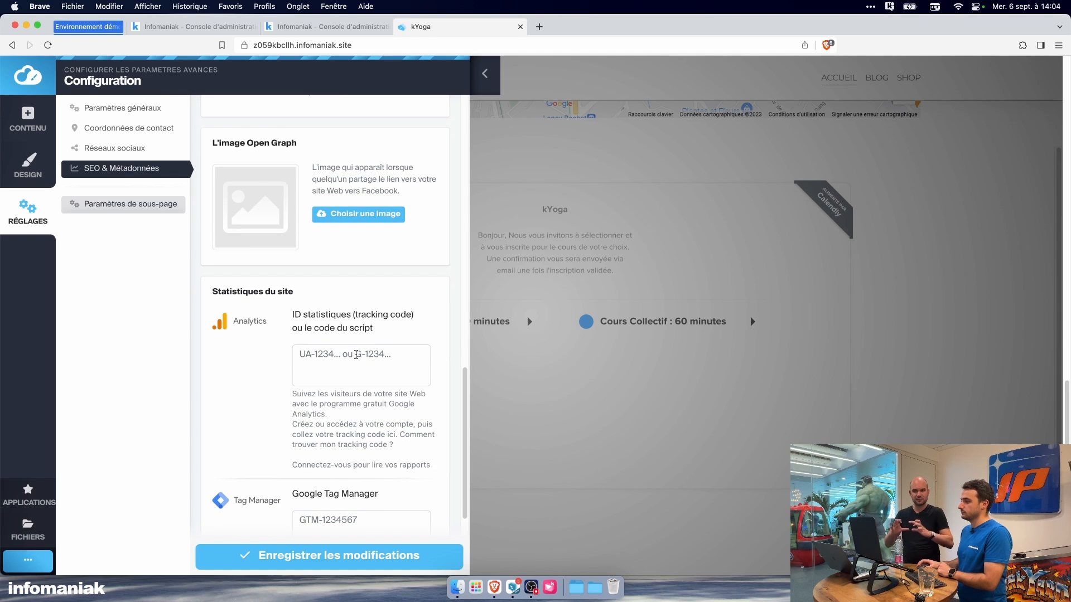
scroll(356, 355, "down", 1)
scroll(357, 355, "down", 3)
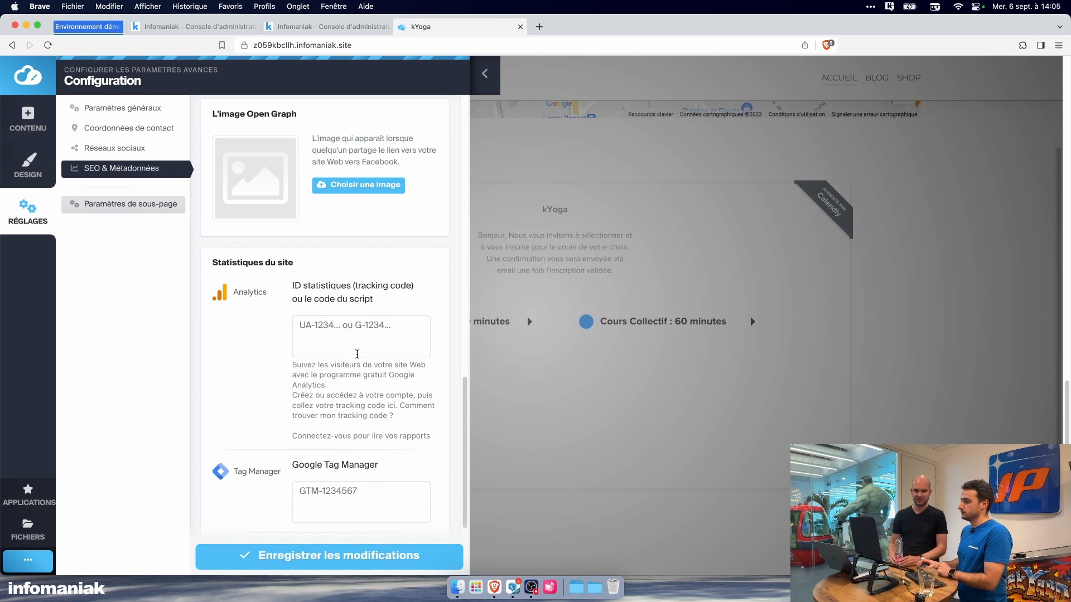
scroll(357, 355, "down", 1)
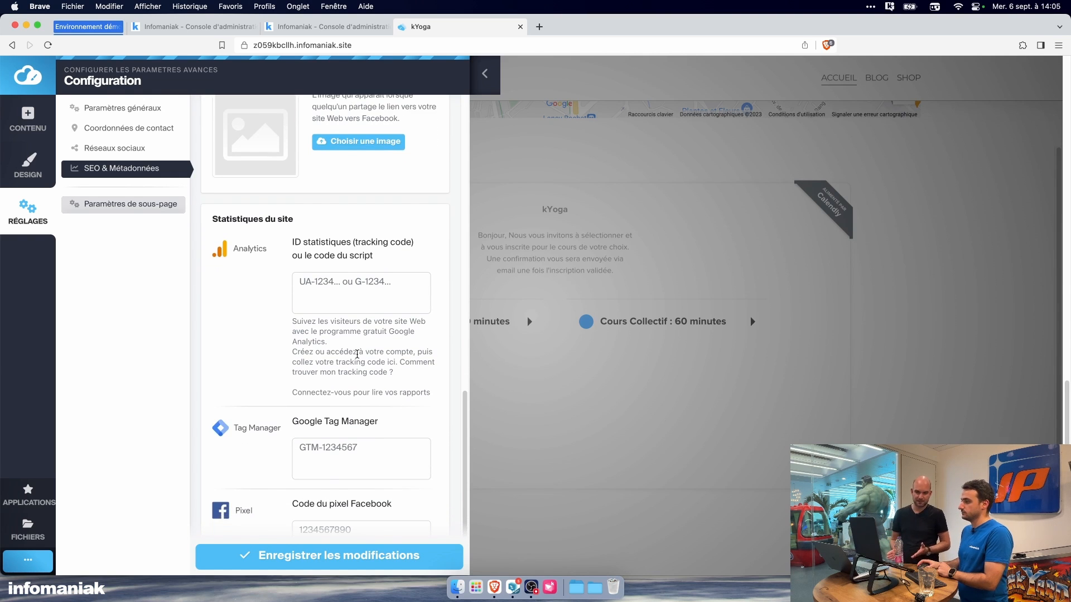
scroll(357, 355, "down", 5)
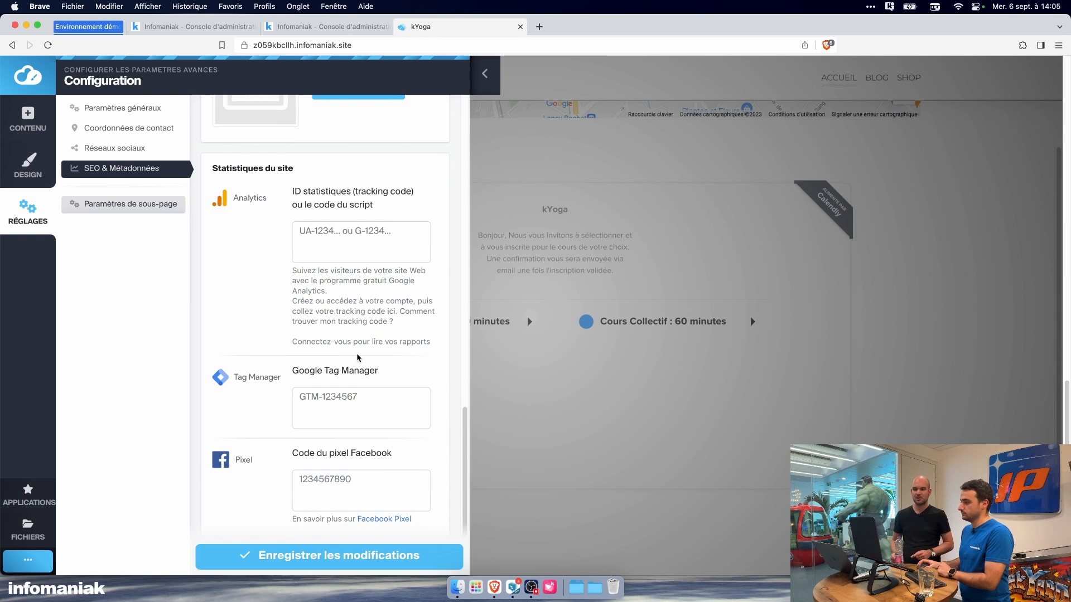
scroll(357, 355, "down", 2)
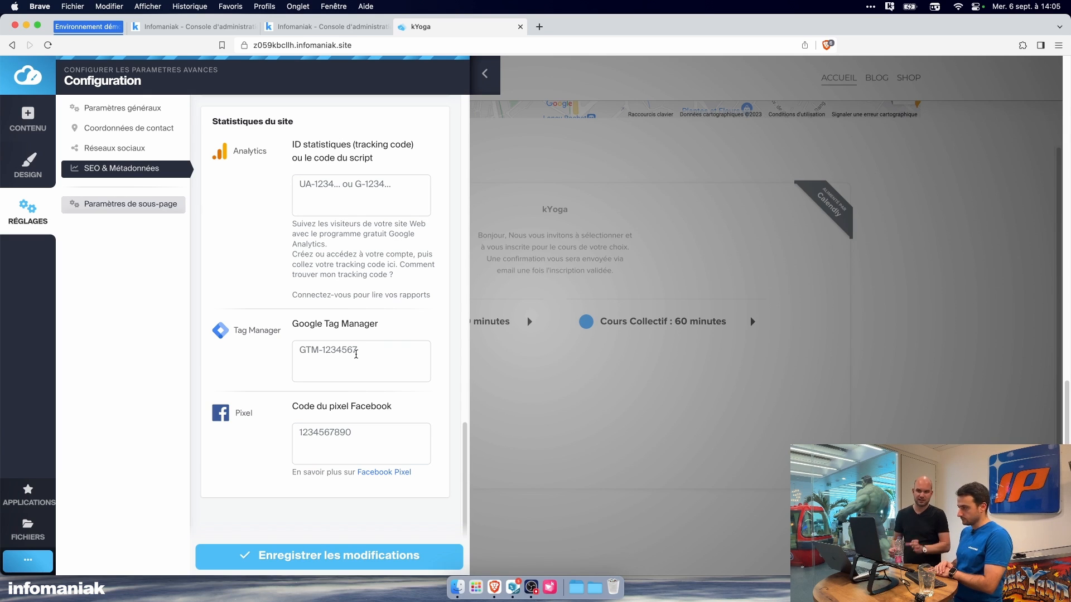
scroll(356, 354, "up", 10)
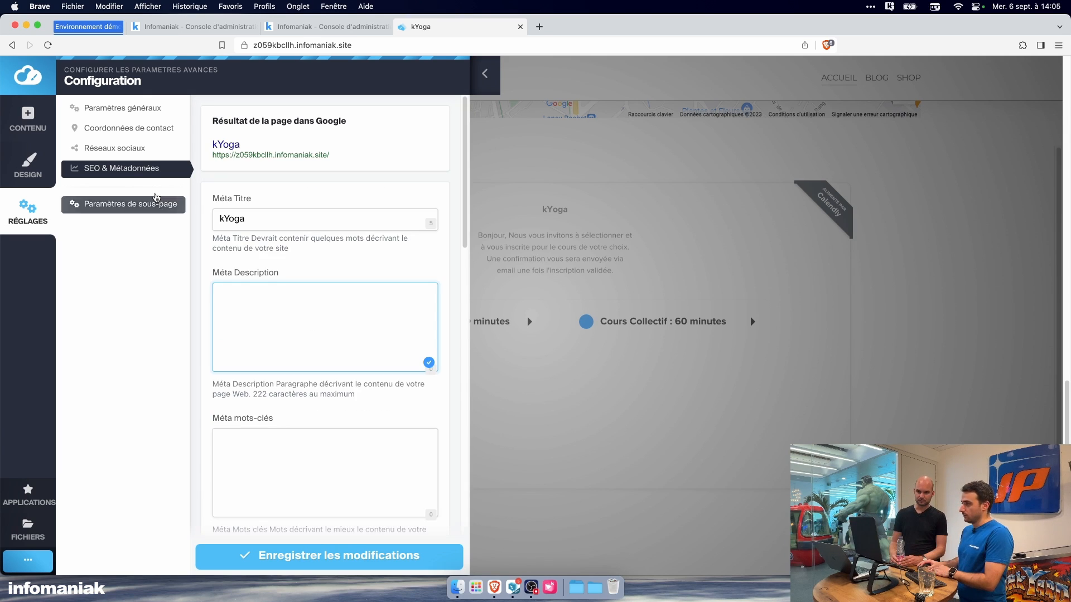
Step: Examine the website's social network and contact detail settings, including the cookie notice text and the privacy policy page choice
left_click(140, 151)
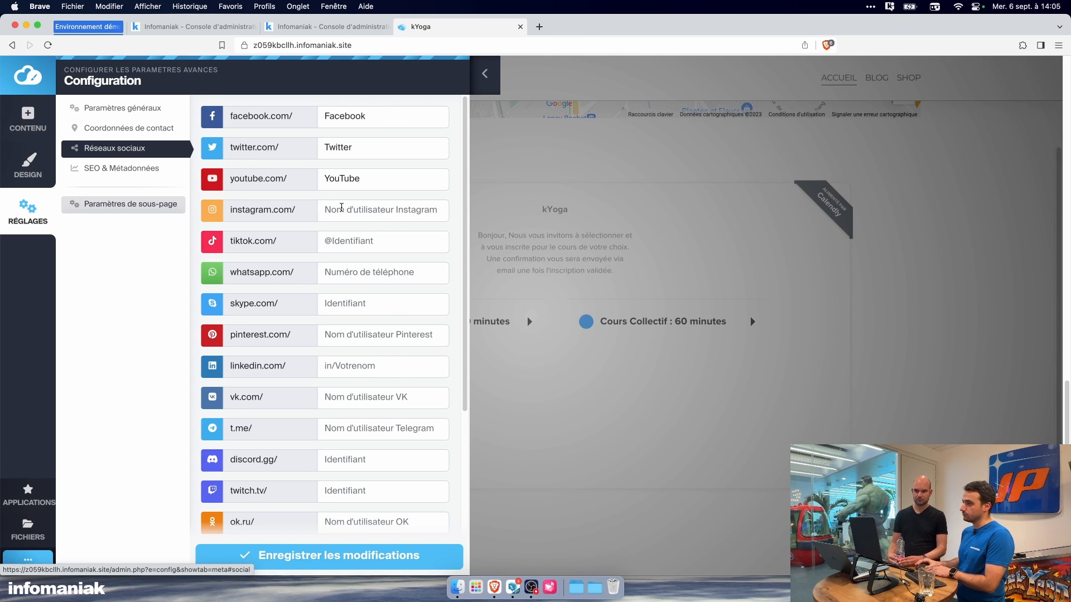
left_click(129, 132)
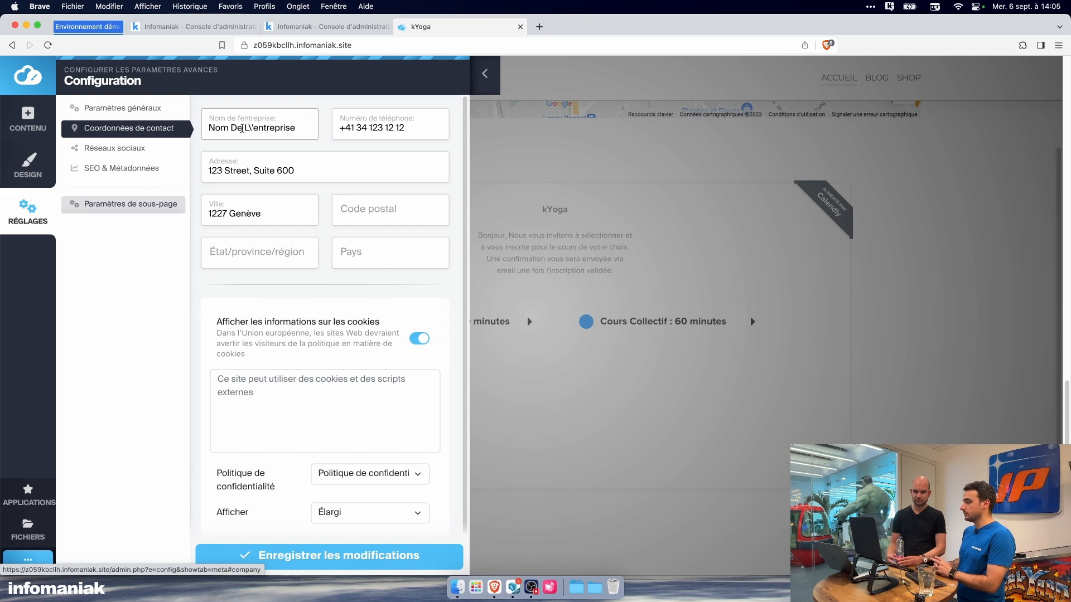
scroll(323, 299, "down", 2)
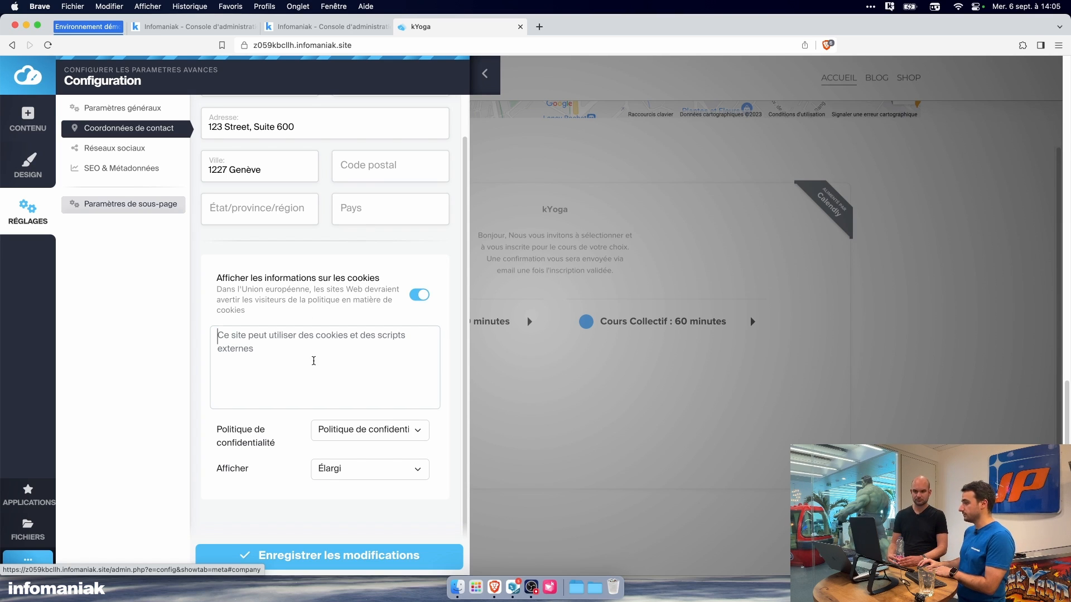
left_click(304, 361)
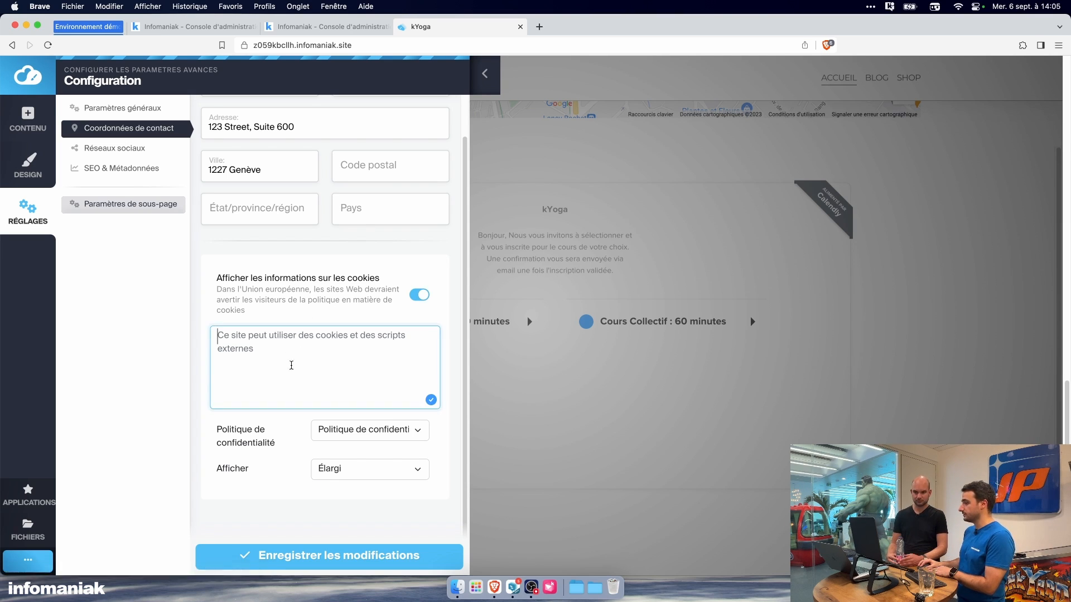
left_click(357, 431)
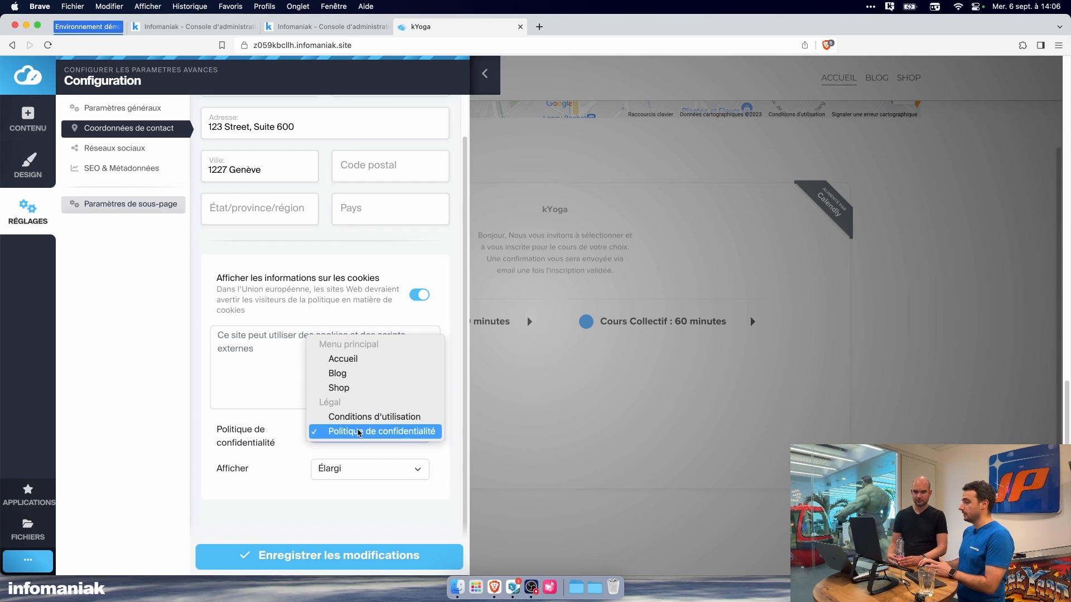
left_click(278, 464)
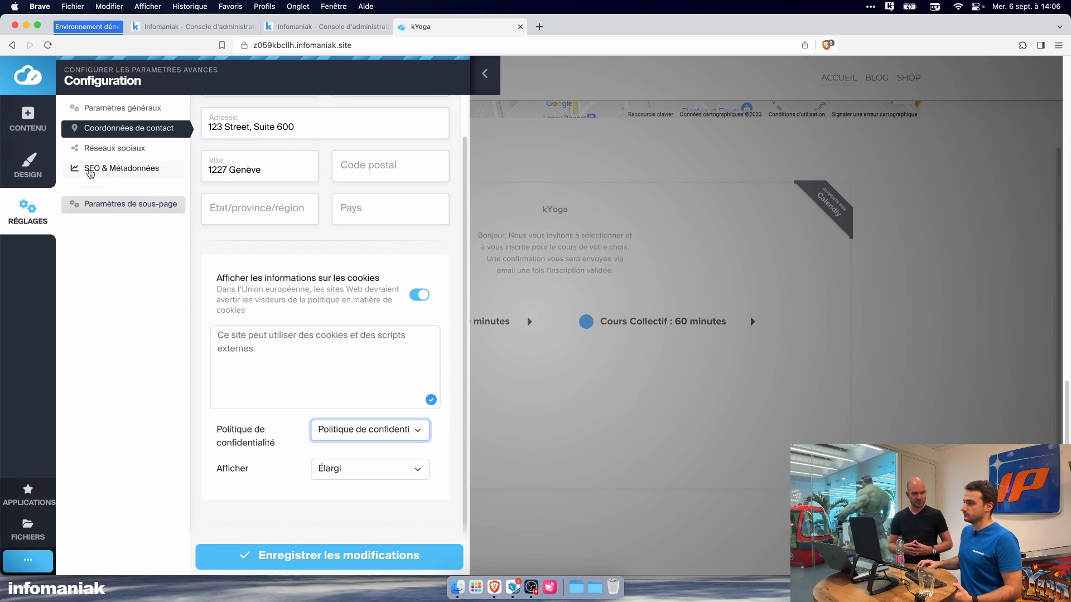
Step: Set the website design's first font to Arial and its second font to Serif
left_click(41, 169)
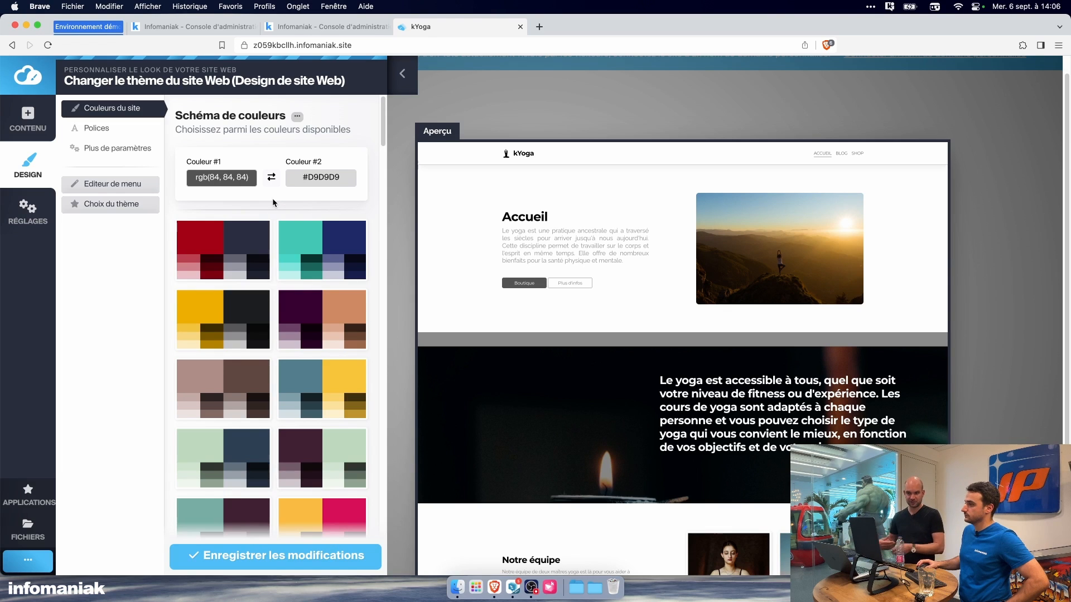
left_click(110, 129)
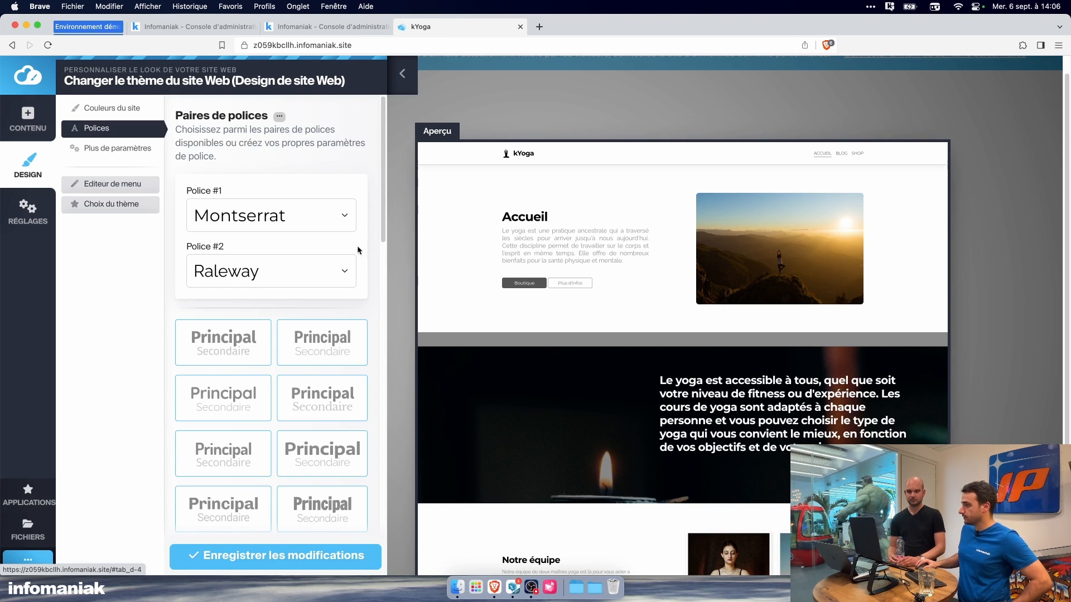
left_click(290, 218)
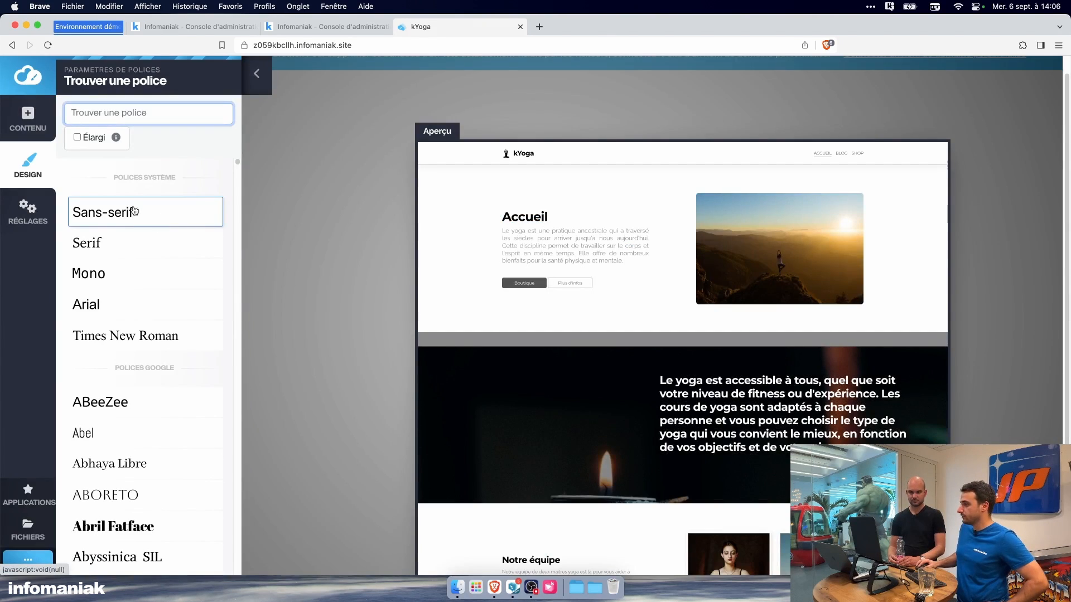
left_click(90, 305)
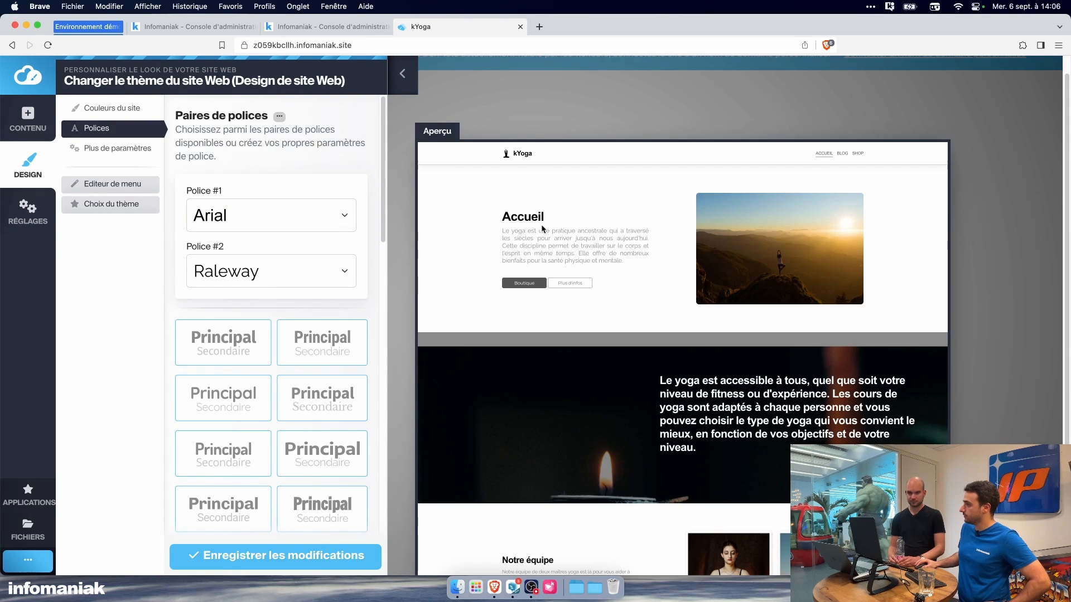
left_click(312, 275)
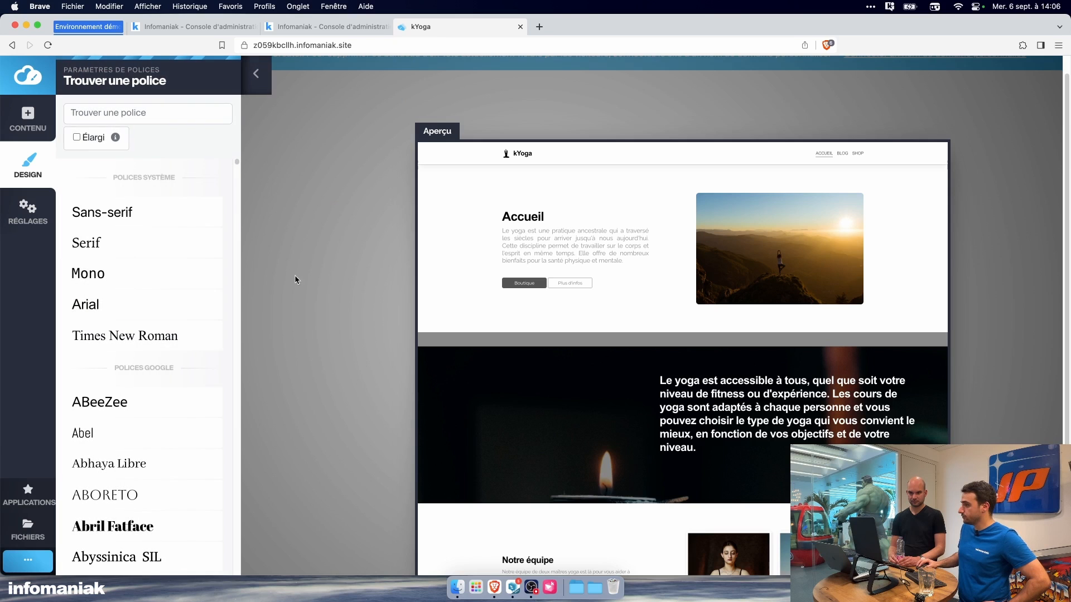
left_click(160, 252)
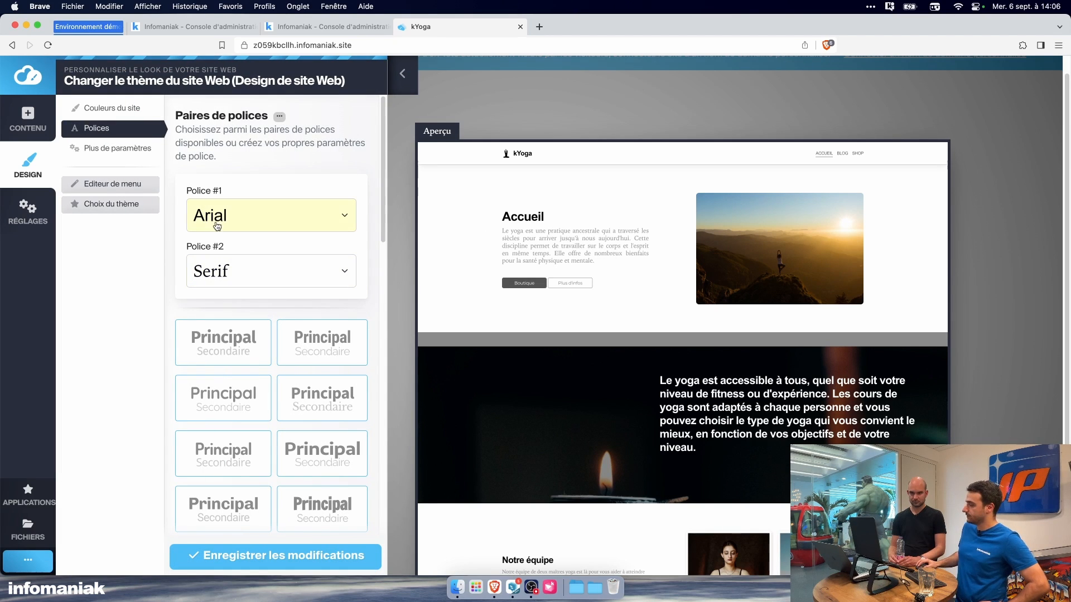
Step: Apply a colour scheme with dark navy buttons to the website, save the design changes and check the home page
left_click(118, 116)
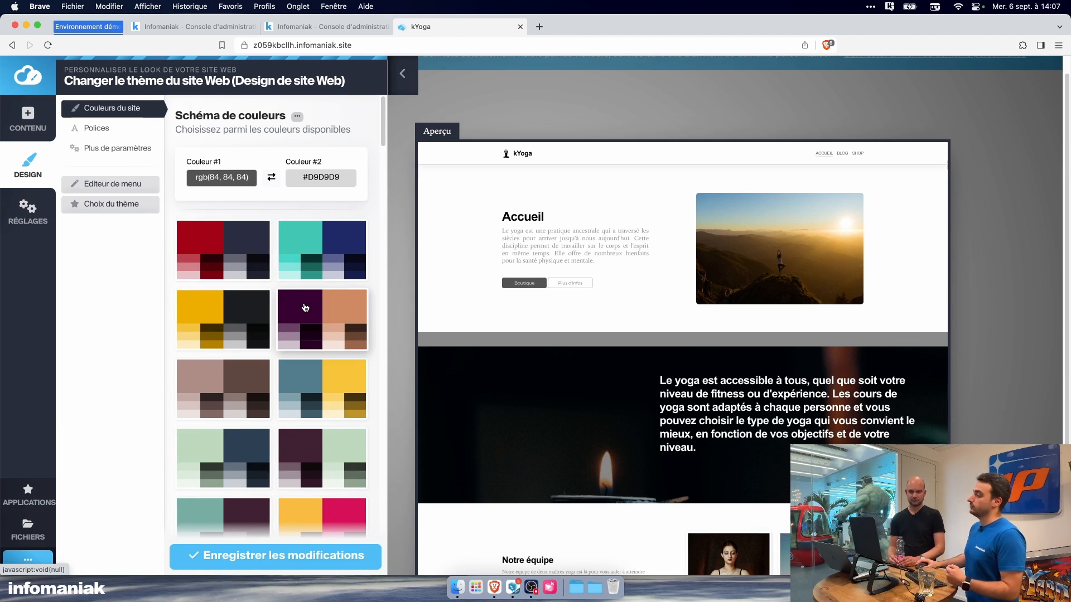
scroll(201, 273, "down", 5)
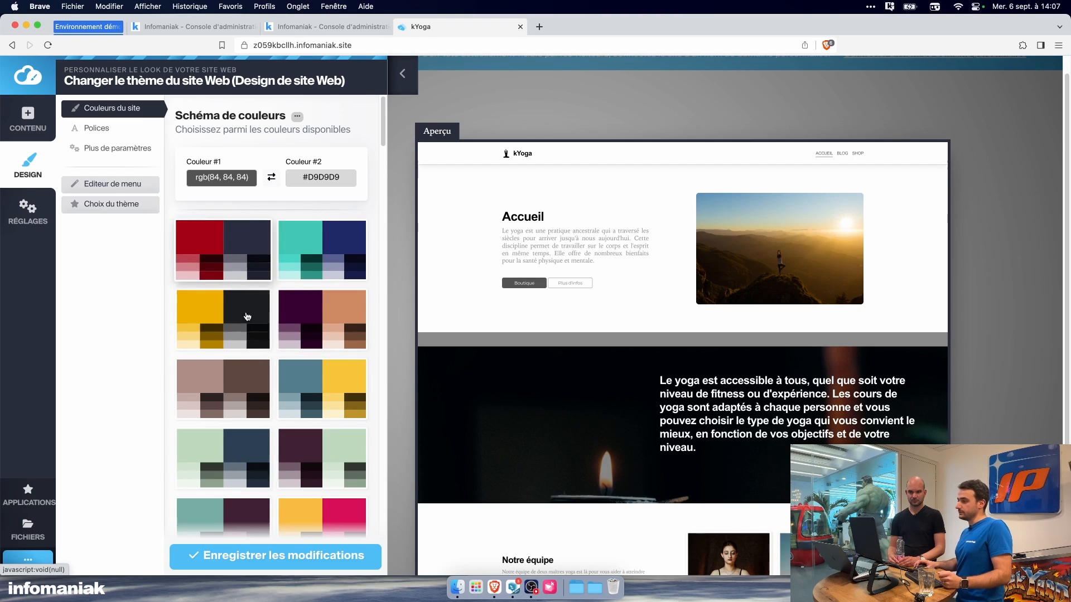
left_click(114, 128)
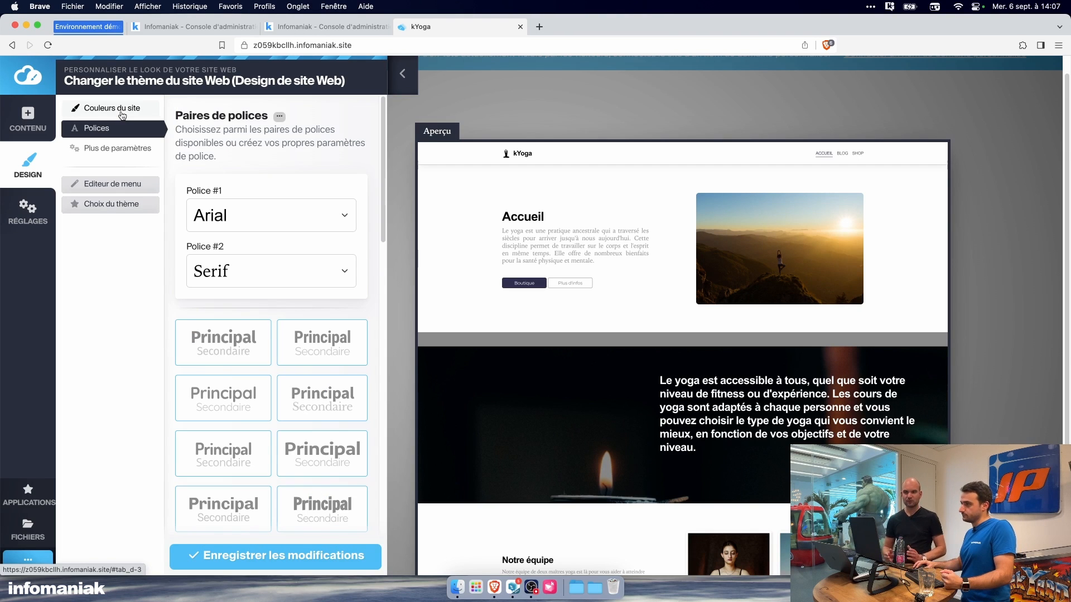
left_click(239, 555)
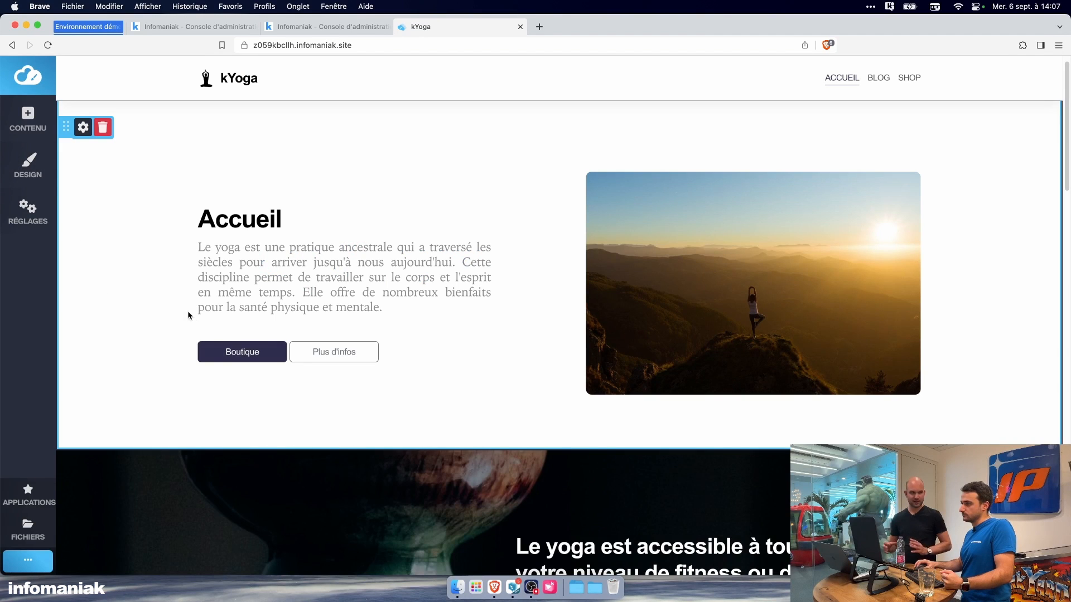
scroll(442, 352, "down", 5)
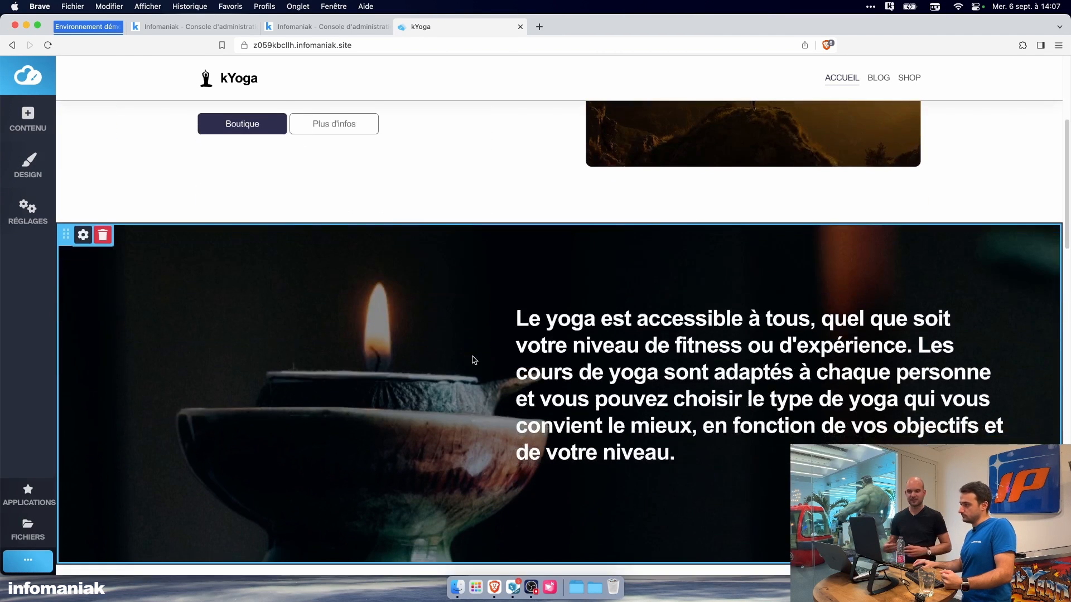
scroll(474, 360, "down", 1)
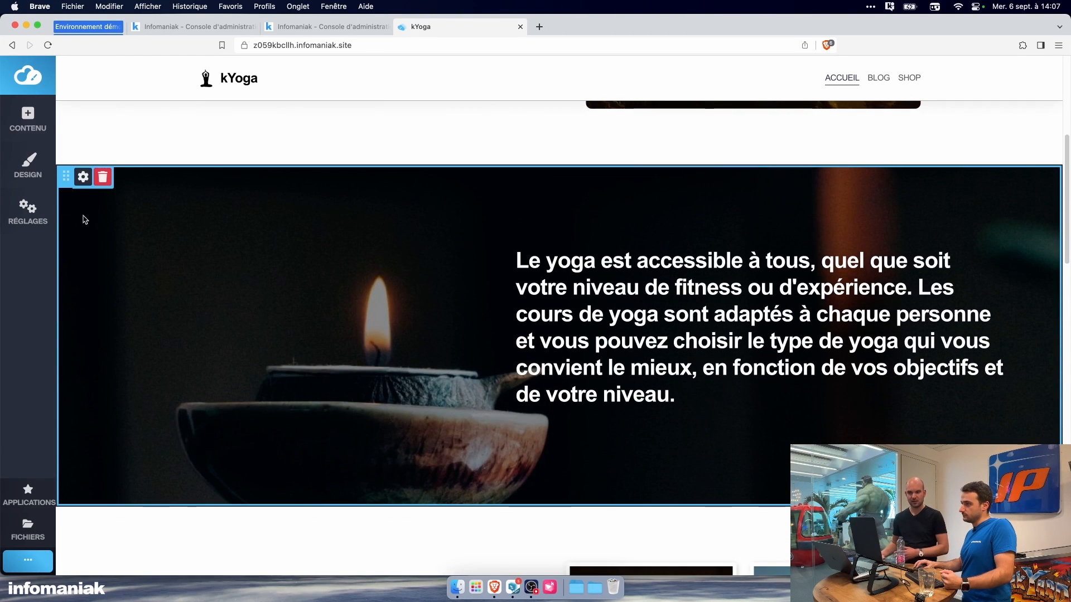